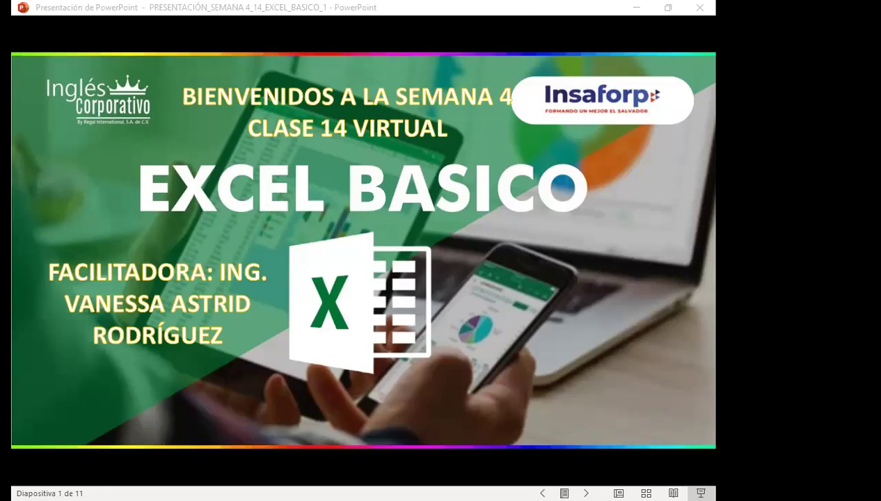
# Switch to Firefox's course page '4.3 Objetivo de la lección' and scroll up to its heading
pyautogui.click(413, 404)
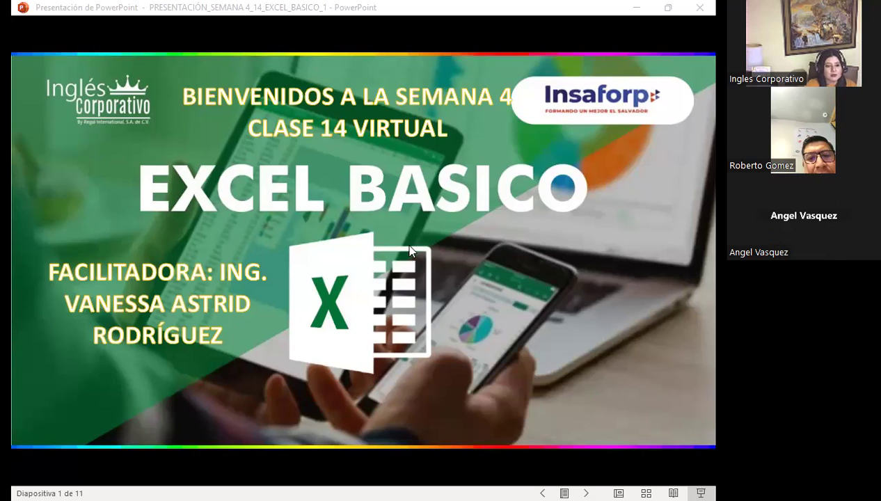
pyautogui.hotkey('alt', 'Tab')
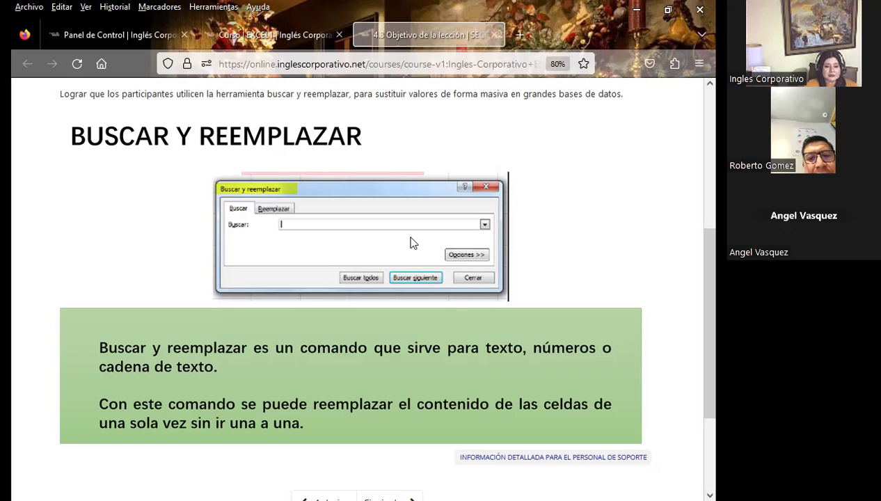
pyautogui.scroll(5, 118, 284)
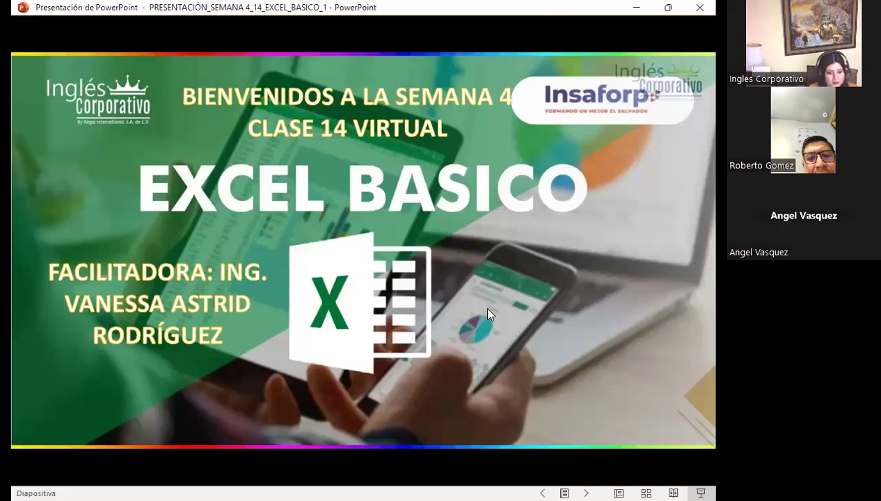
# Advance the slideshow two slides, past 'SESIÓN: 14', to the AGENDA slide (3 of 11)
pyautogui.click(487, 313)
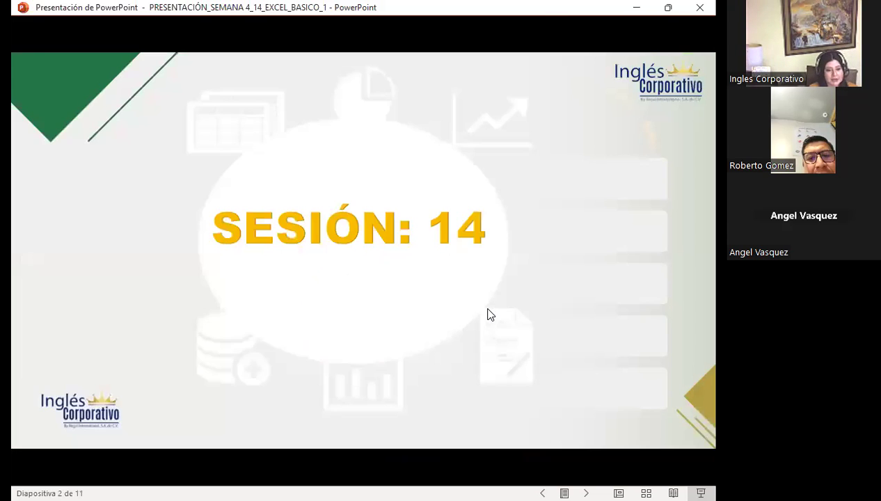
pyautogui.click(487, 313)
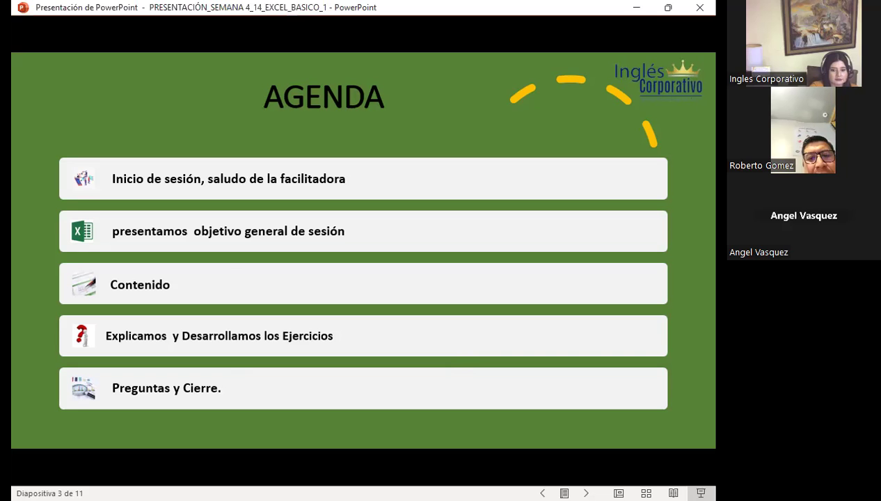
# Advance to slide 4, 'OBJETIVO GENERAL DE LA SESIÓN', on mass value substitution
pyautogui.click(407, 223)
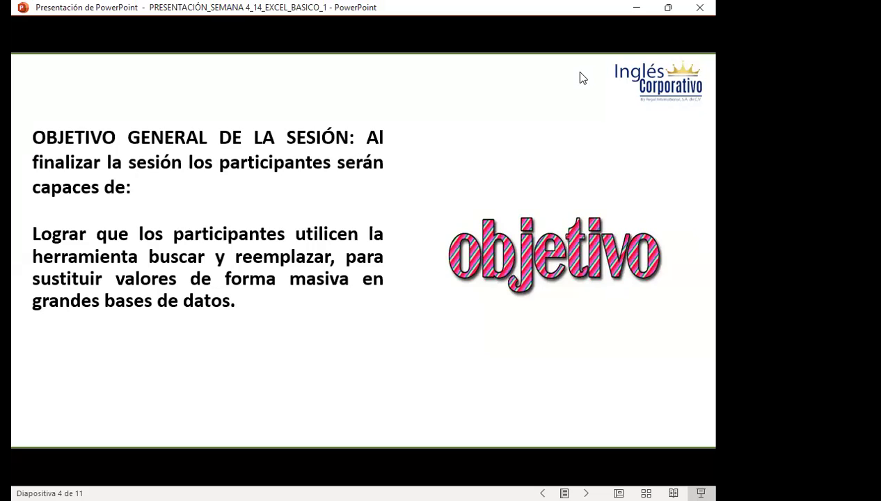
# Advance to slide 5, 'BUSCAR Y REEMPLAZAR', introducing the Buscar and Reemplazar commands
pyautogui.click(582, 77)
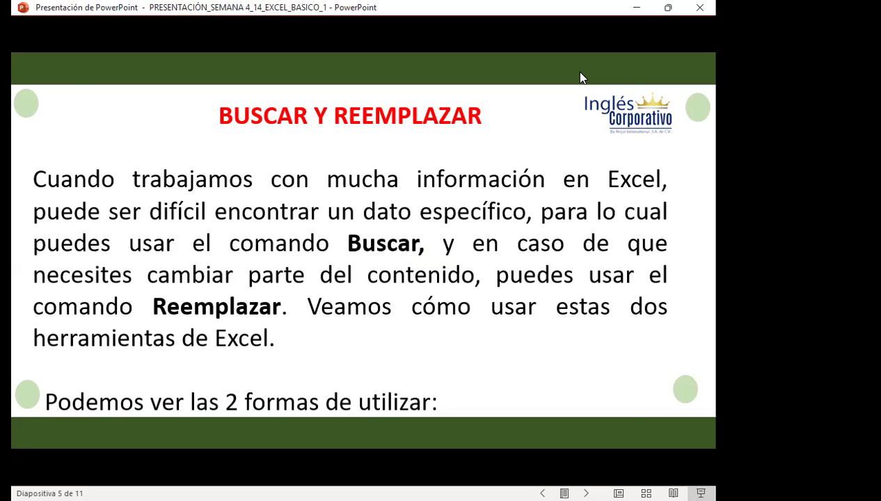
# Advance past the Excel menu screenshot slide to the Buscar y reemplazar dialog screenshots
pyautogui.press('Right')
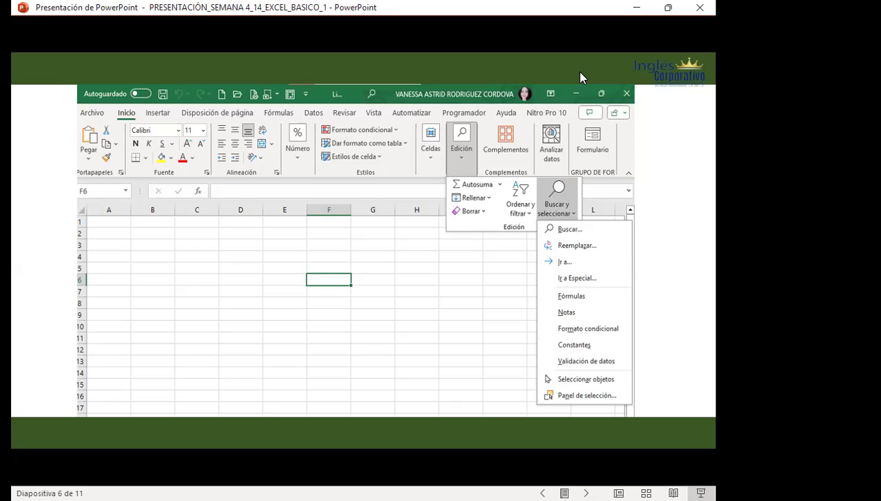
pyautogui.press('Right')
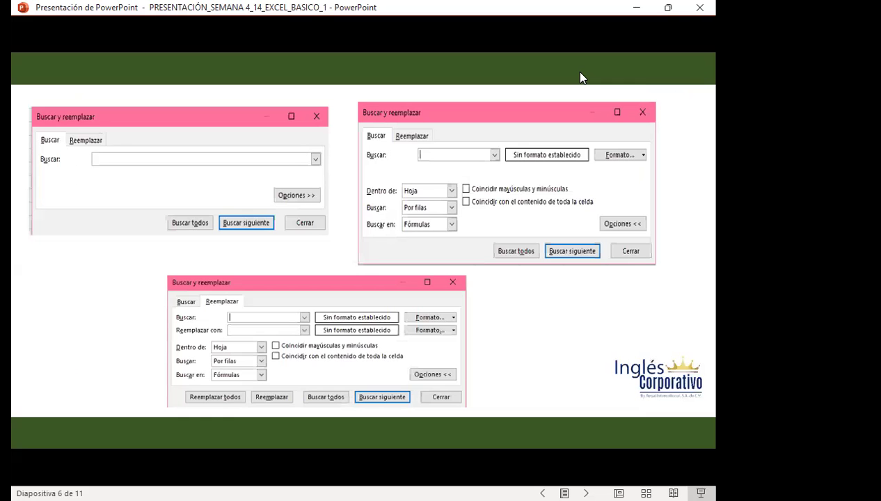
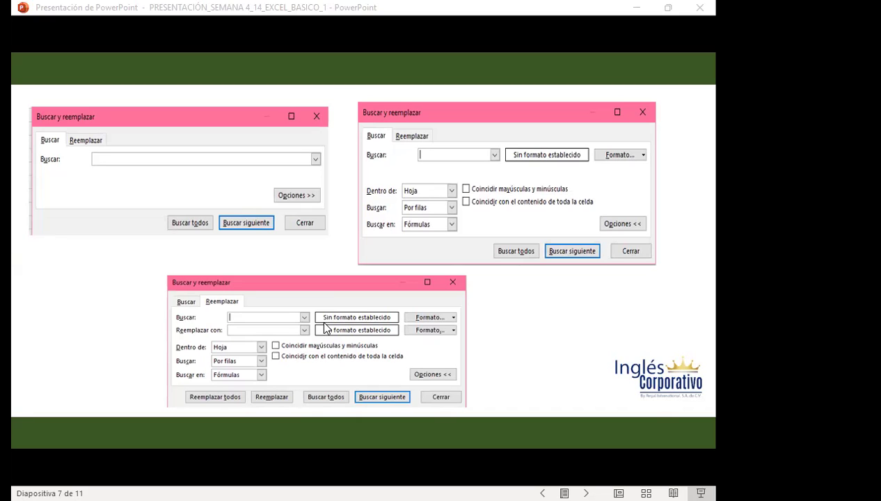
# Advance to slide 8, EJERCICIOS A TRABAJAR, then switch to the Excel workbook's BUSCAR sheet
pyautogui.click(503, 313)
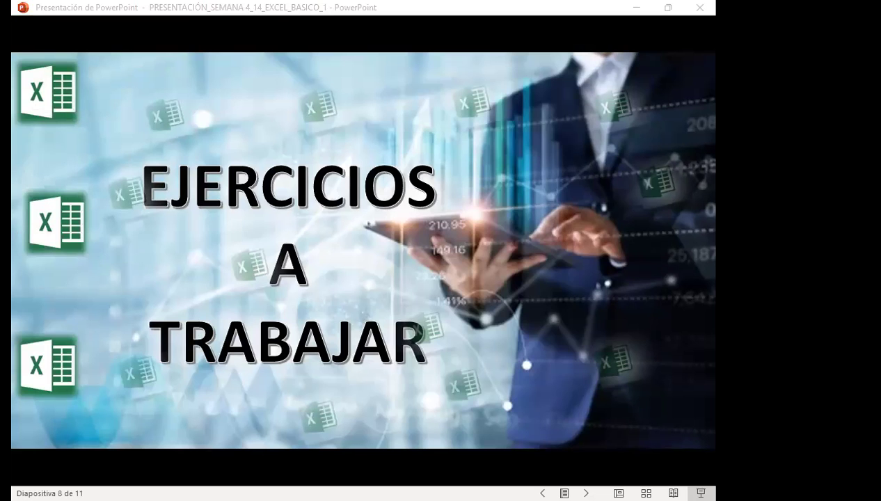
pyautogui.hotkey('alt', 'Tab')
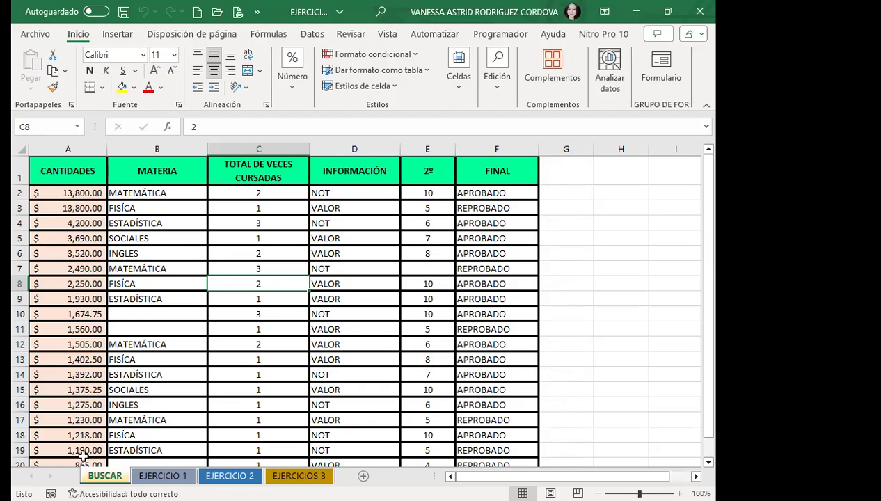
pyautogui.click(67, 405)
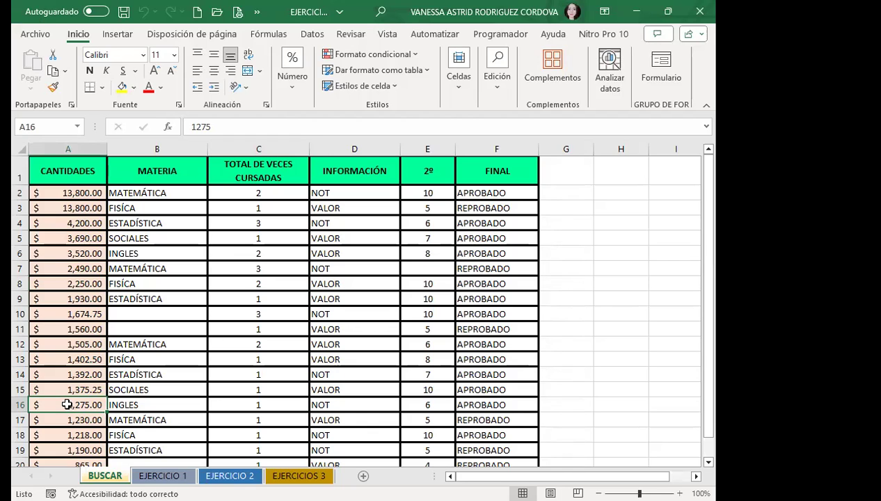
pyautogui.click(162, 475)
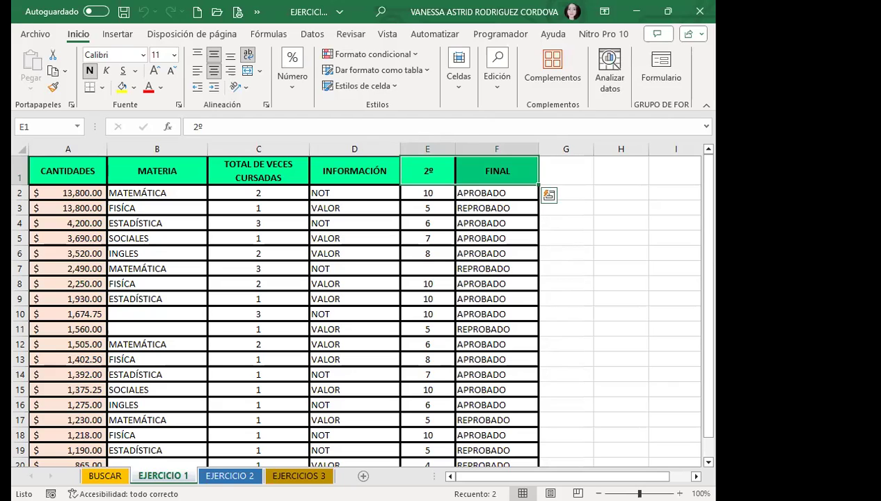
pyautogui.click(105, 475)
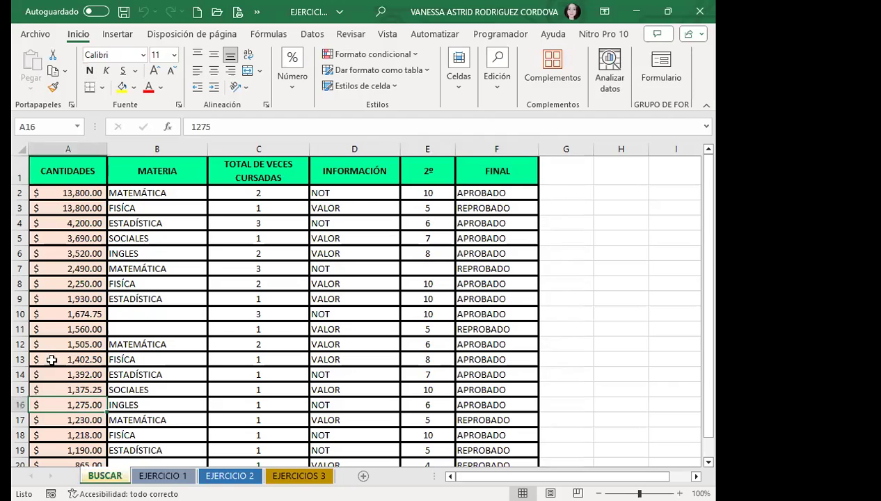
pyautogui.click(338, 273)
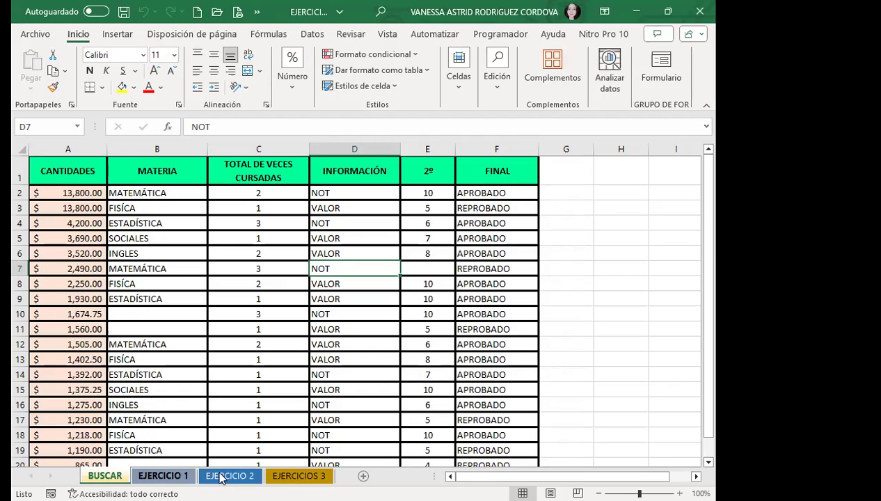
pyautogui.click(271, 476)
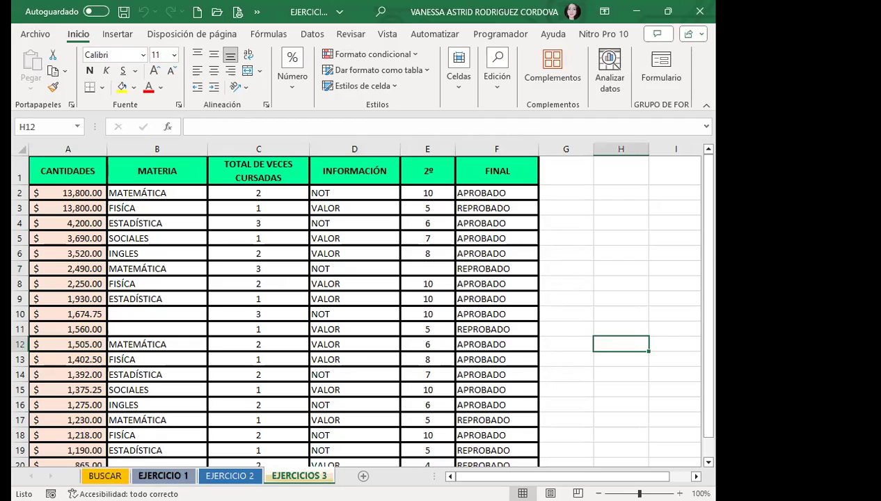
pyautogui.click(162, 475)
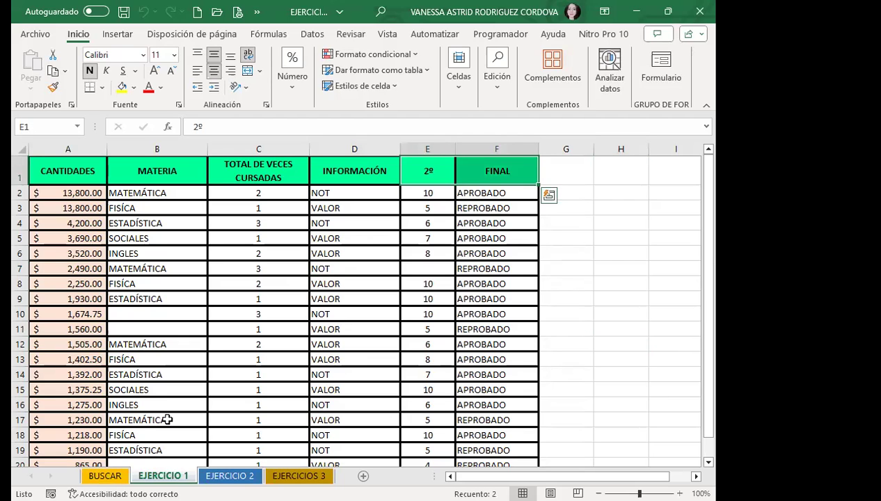
pyautogui.click(105, 476)
pyautogui.click(354, 268)
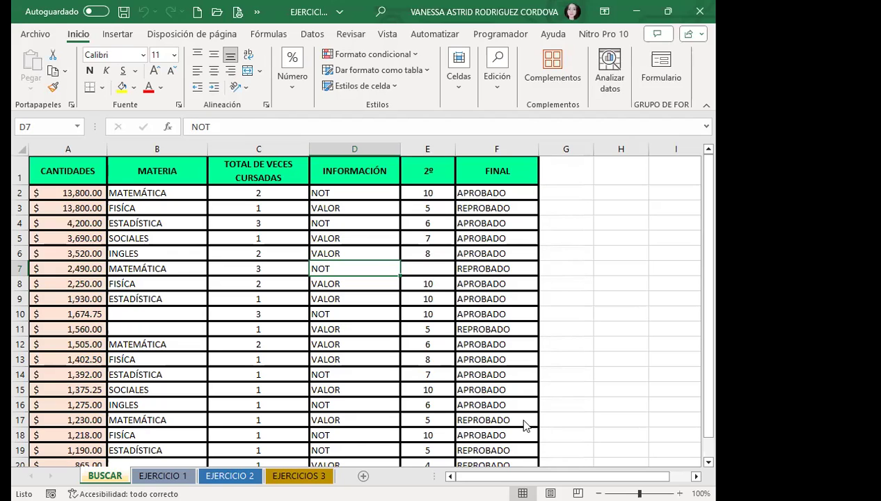
pyautogui.click(171, 212)
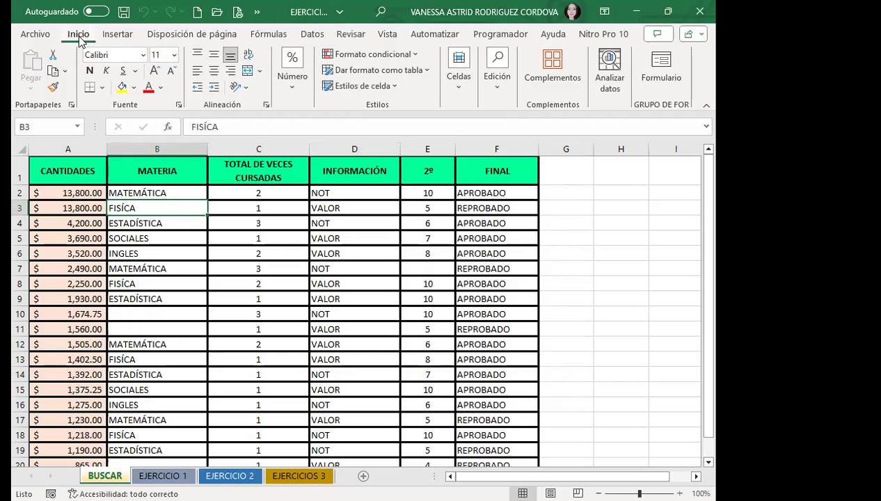
pyautogui.click(497, 87)
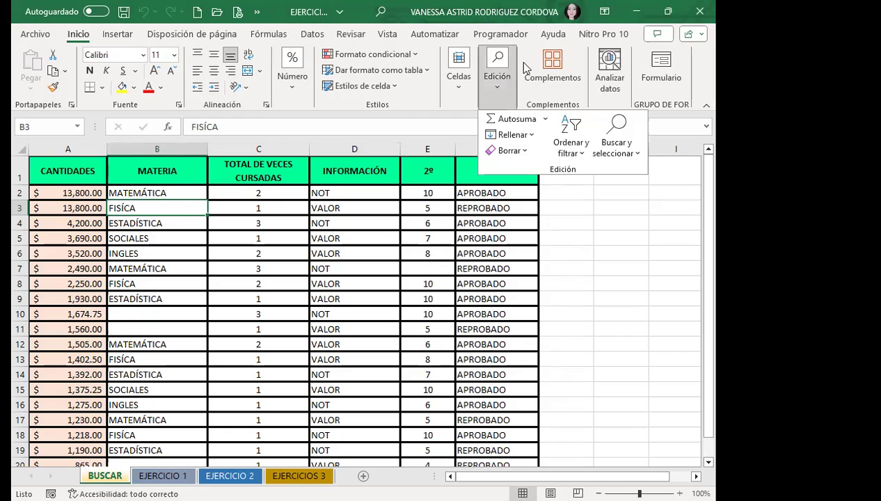
pyautogui.click(617, 146)
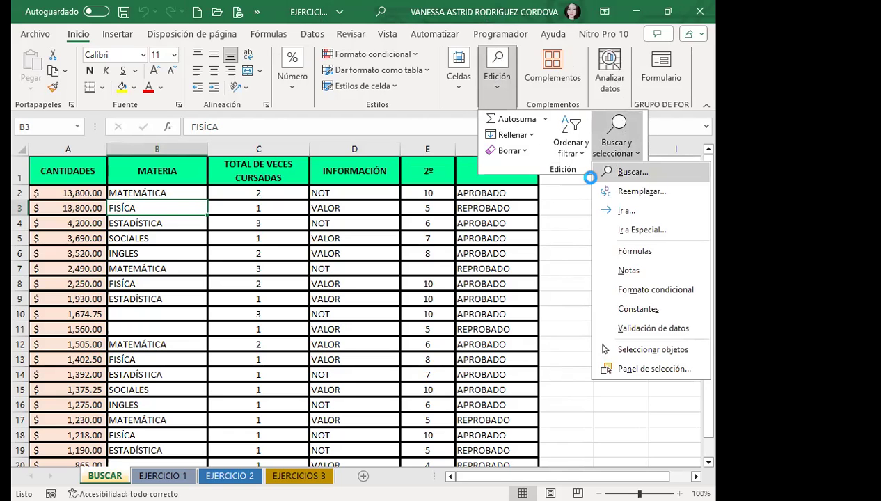
pyautogui.click(608, 173)
pyautogui.click(538, 297)
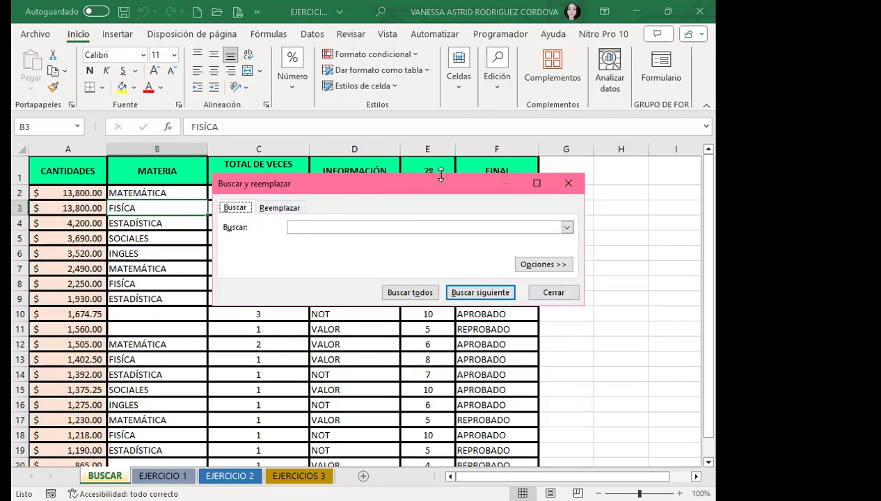
pyautogui.click(576, 187)
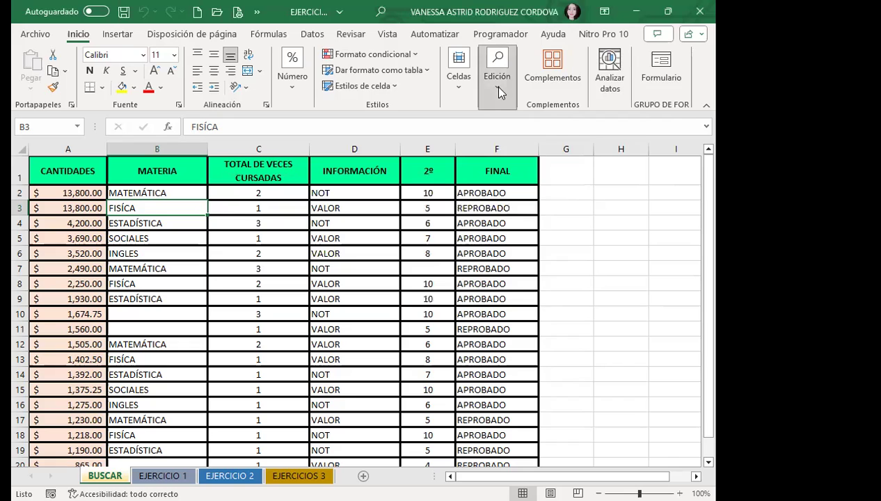
pyautogui.click(492, 87)
pyautogui.click(613, 158)
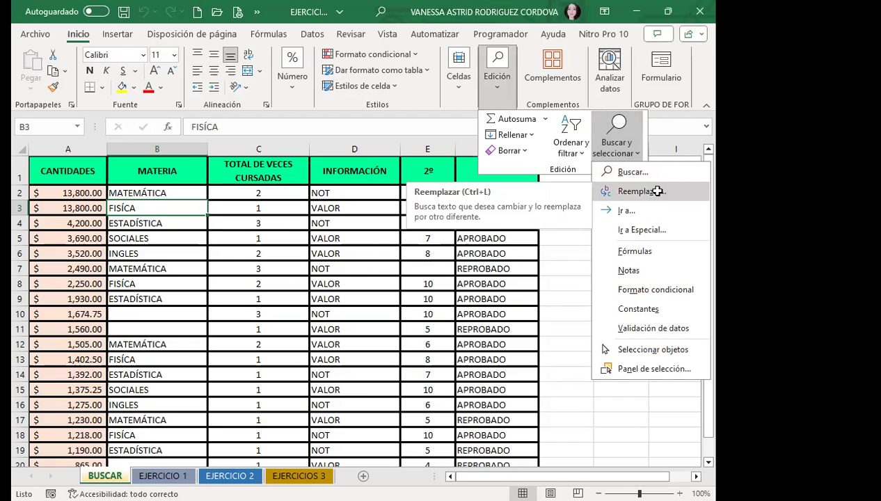
pyautogui.click(657, 192)
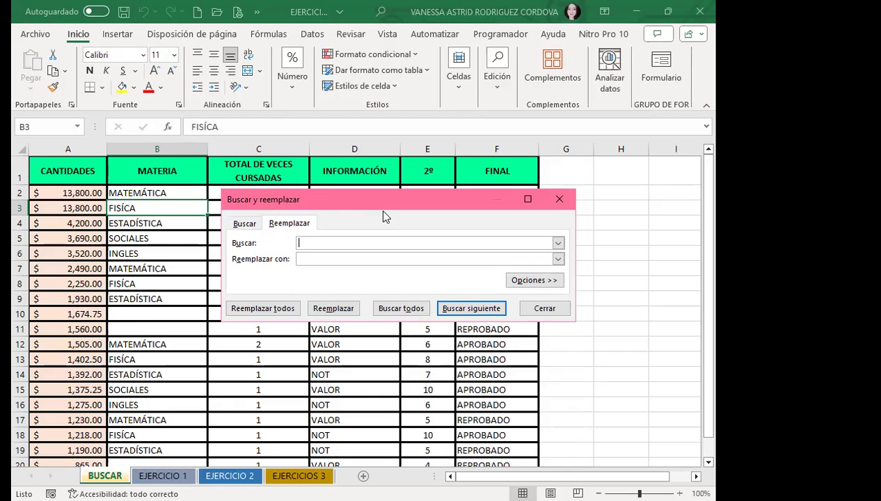
pyautogui.click(560, 200)
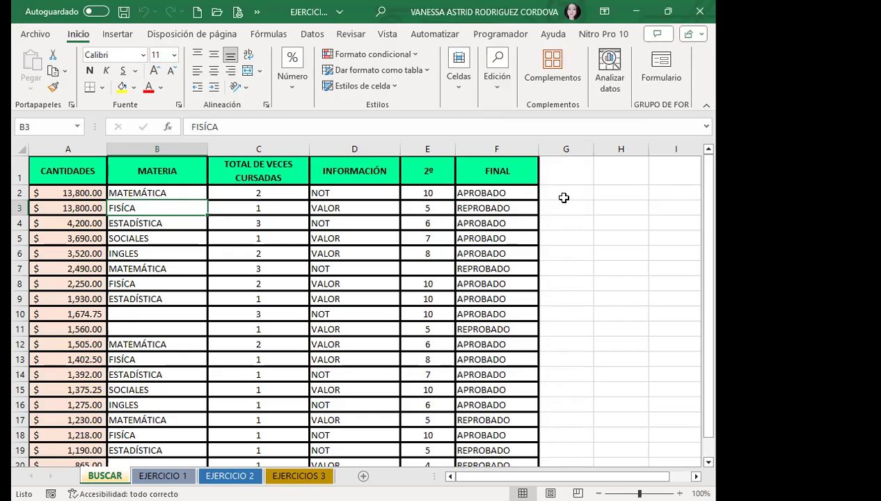
pyautogui.hotkey('ctrl', 'b')
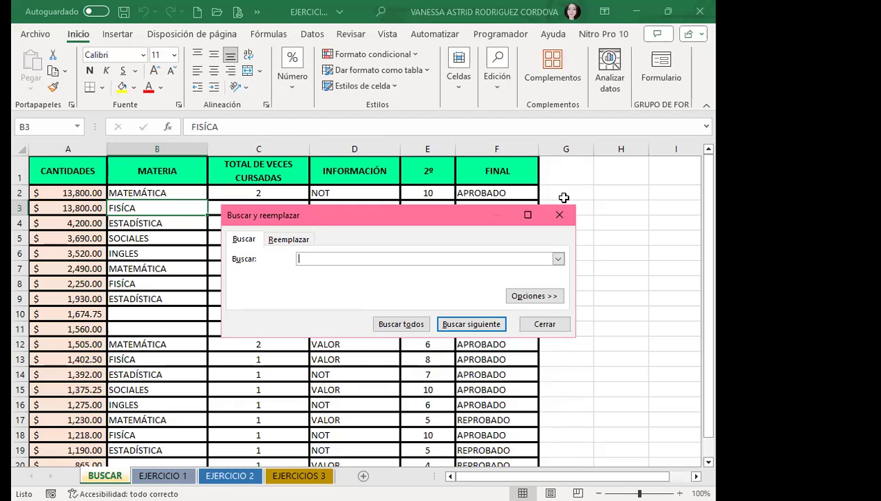
pyautogui.click(290, 240)
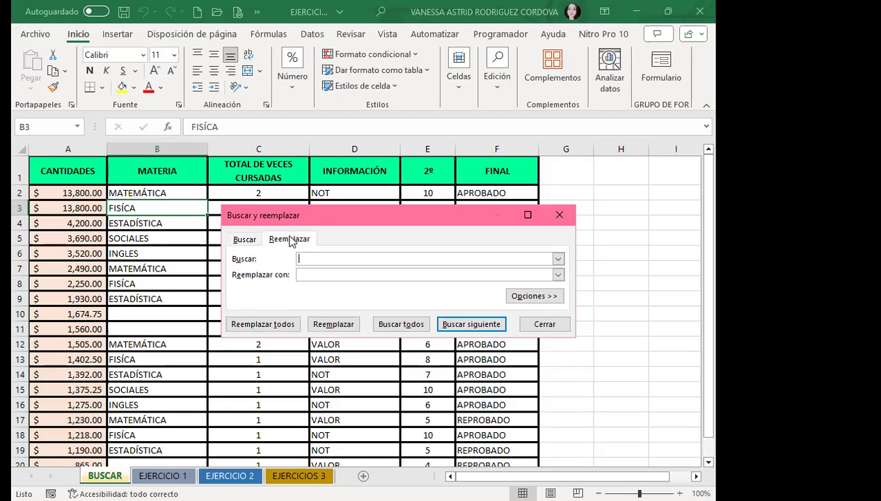
pyautogui.click(254, 240)
pyautogui.click(295, 240)
pyautogui.click(561, 215)
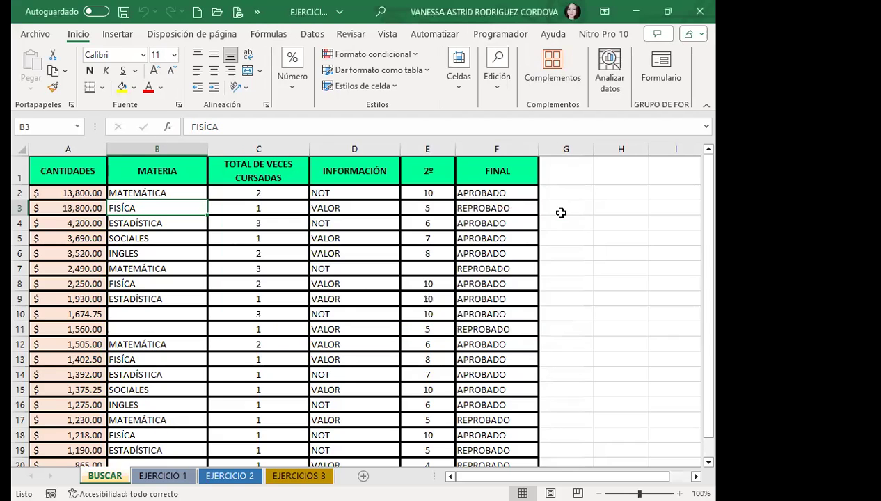
pyautogui.hotkey('ctrl', 'b')
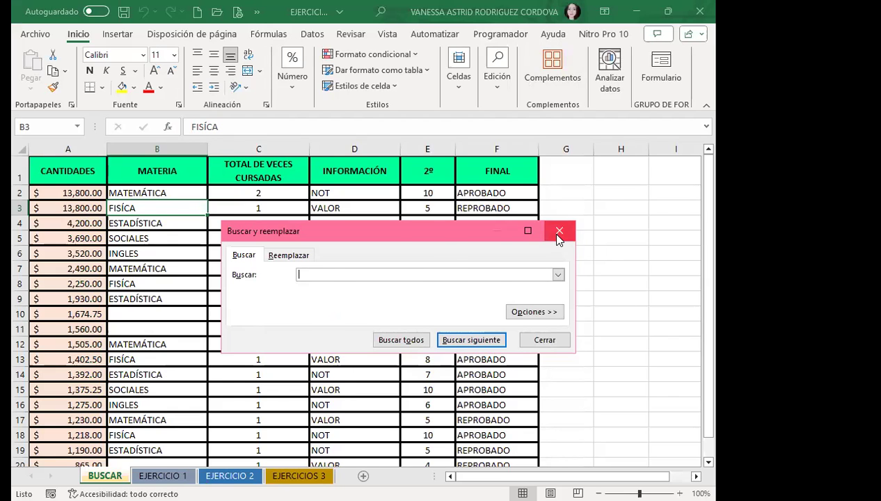
pyautogui.click(558, 231)
pyautogui.click(498, 87)
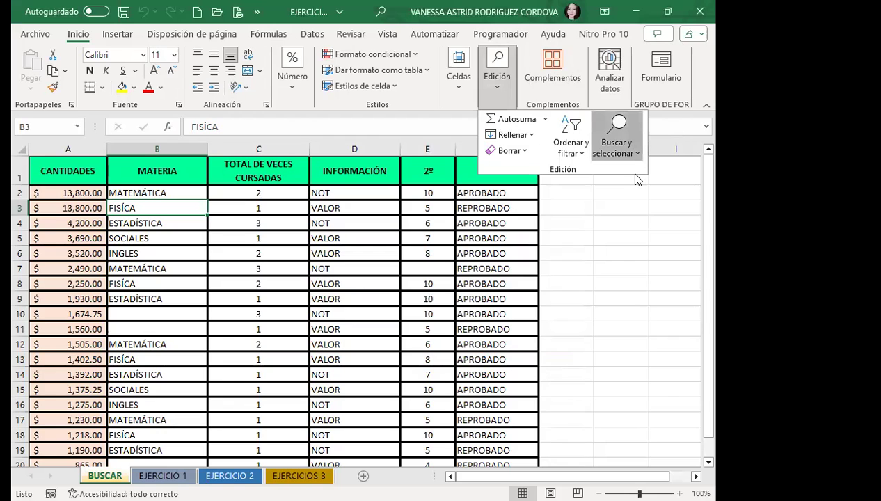
pyautogui.hotkey('ctrl', 'b')
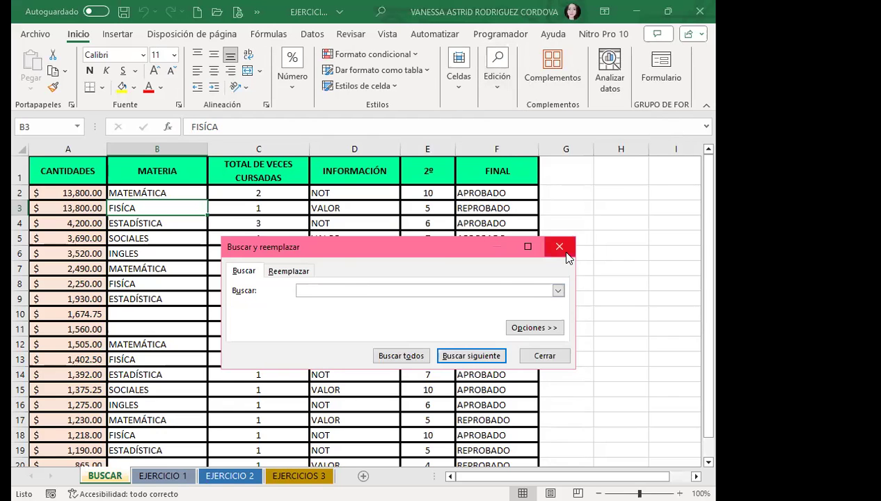
pyautogui.click(559, 247)
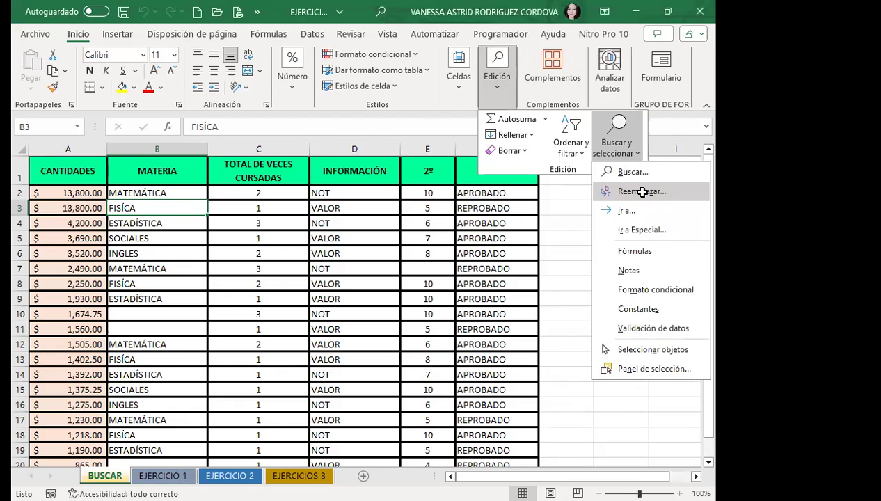
pyautogui.click(641, 191)
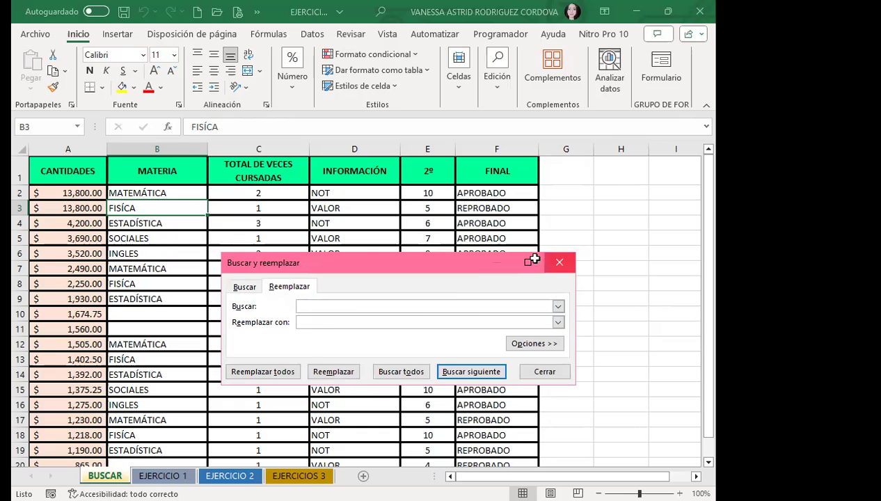
pyautogui.press('Escape')
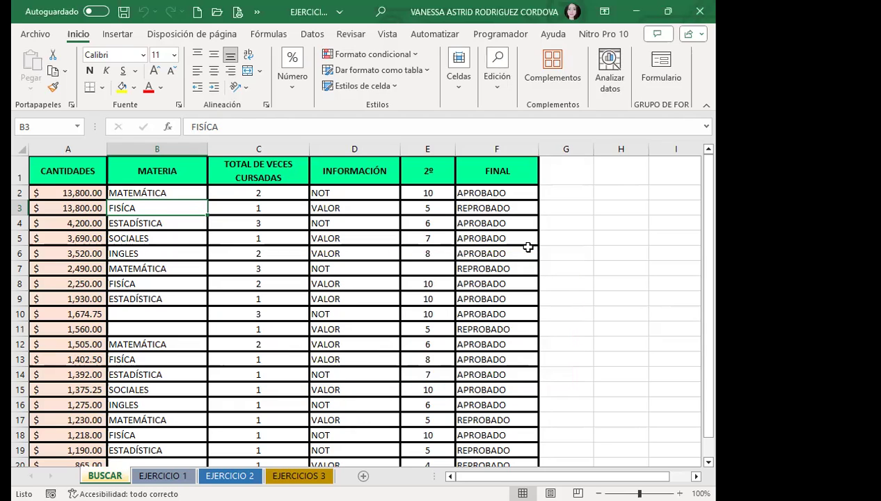
# Search the sheet for MATEMATICA without the accent, which finds no matches
pyautogui.hotkey('ctrl', 'b')
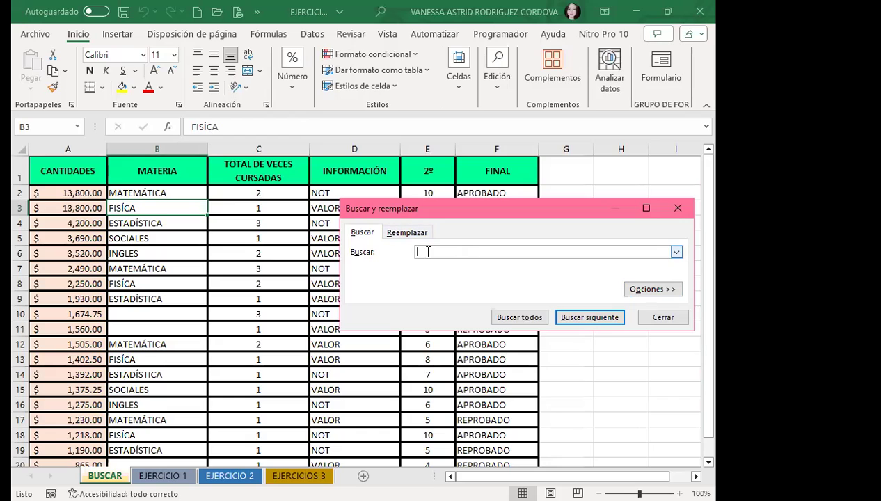
pyautogui.write('MATEMATICA')
pyautogui.press('Return')
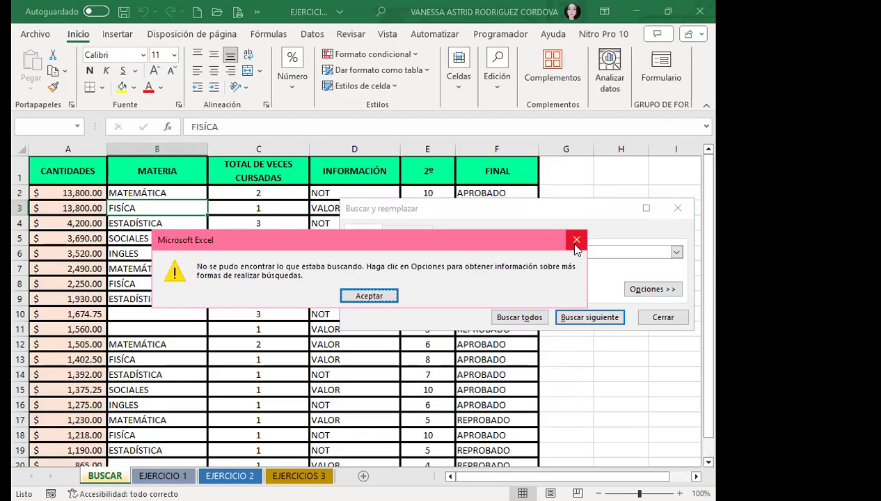
pyautogui.press('Return')
pyautogui.click(518, 317)
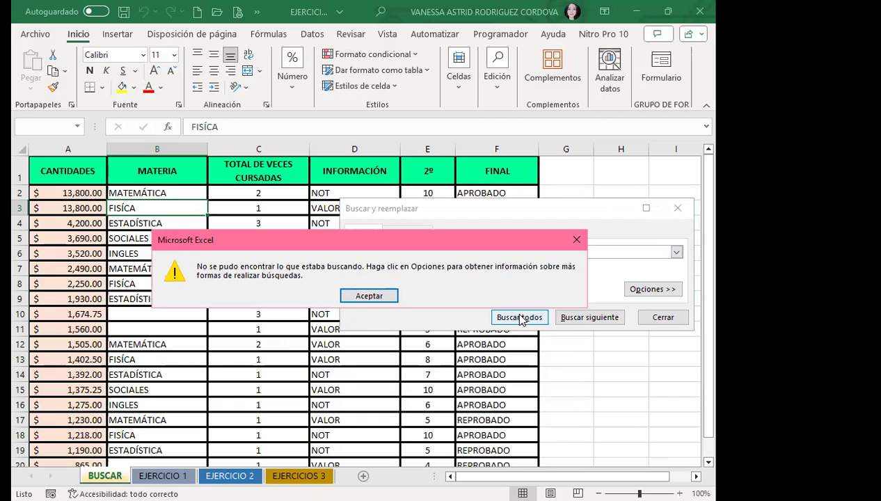
# Dismiss the not-found alert and correct the search term to MATEMÁTICA with the accent
pyautogui.click(578, 241)
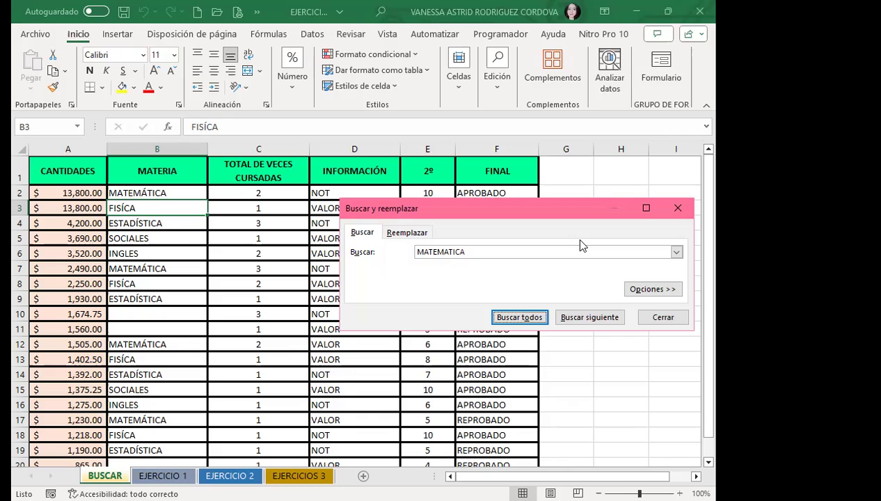
pyautogui.click(449, 252)
pyautogui.press('BackSpace')
pyautogui.write('Á')
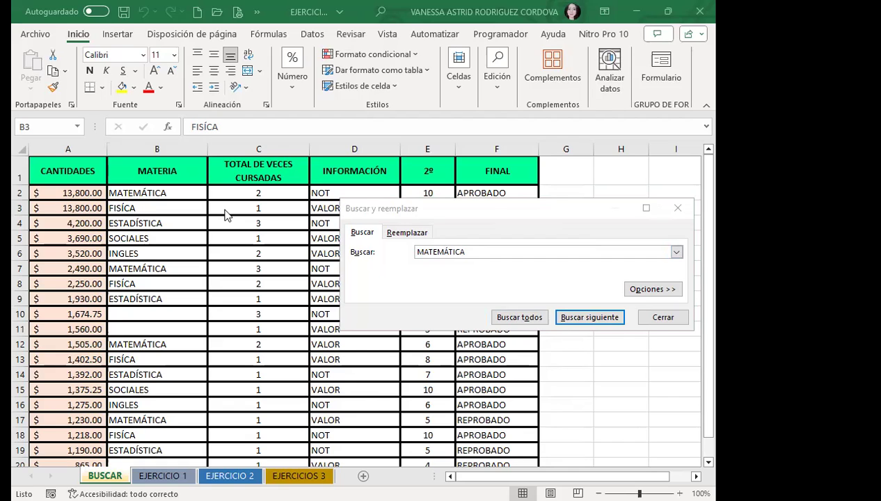
# List all MATEMÁTICA cells and enlarge the results to show B2, B7, B12 and B17
pyautogui.click(519, 319)
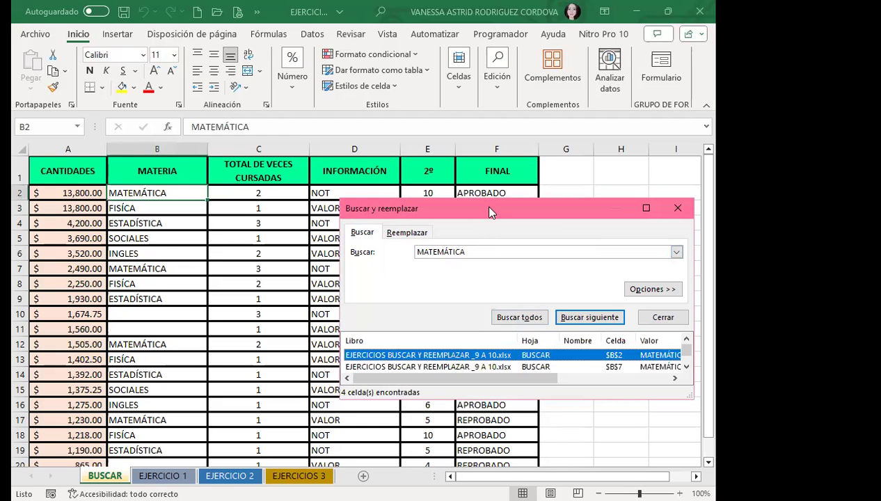
pyautogui.moveTo(431, 76); pyautogui.dragTo(442, 10)
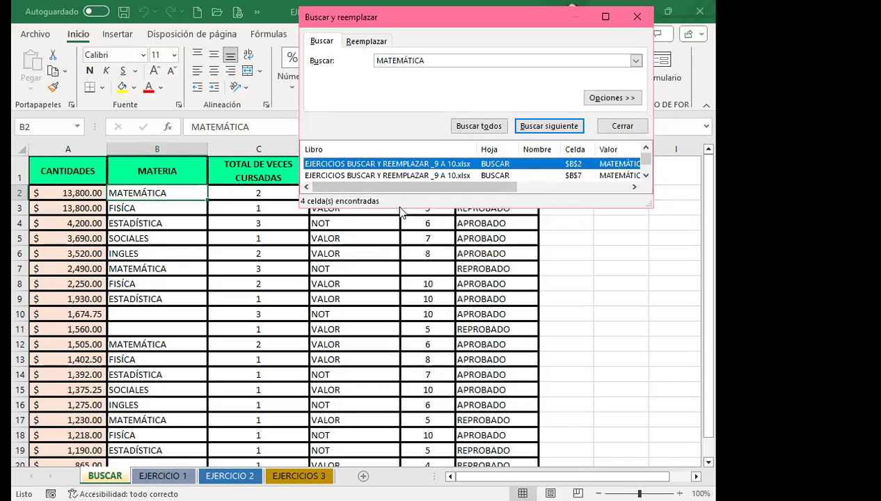
pyautogui.moveTo(398, 210); pyautogui.dragTo(425, 269)
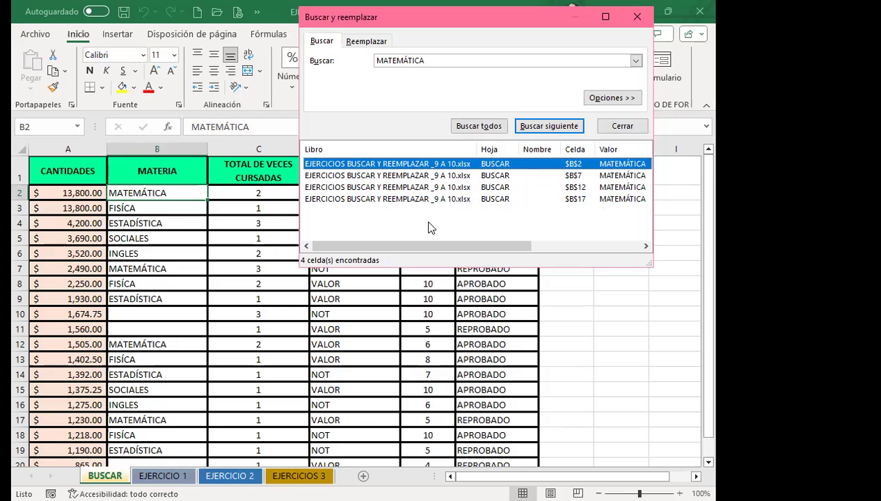
# Show the search options, keeping Hoja, Por filas and Fórmulas, and widen to the Fórmula column
pyautogui.click(610, 99)
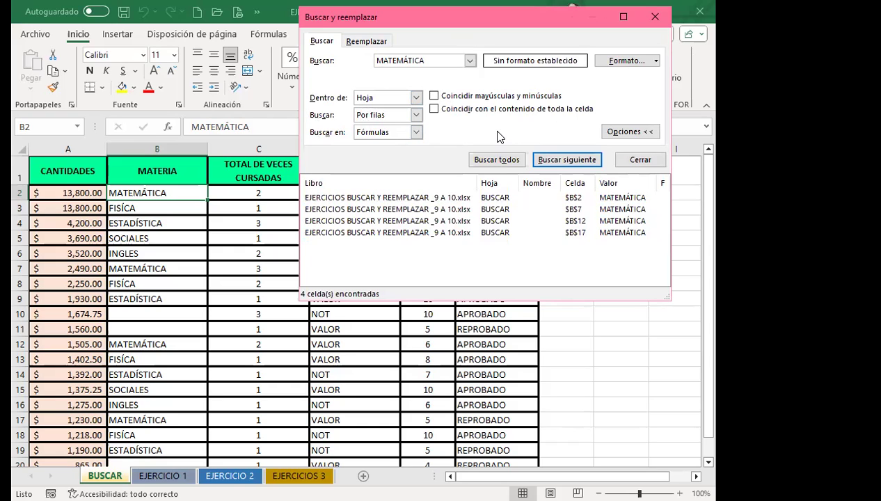
pyautogui.click(416, 99)
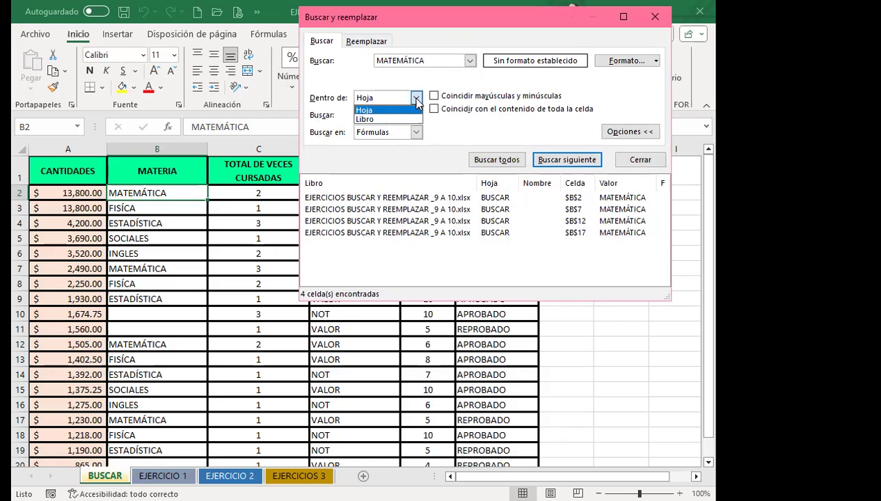
pyautogui.click(417, 100)
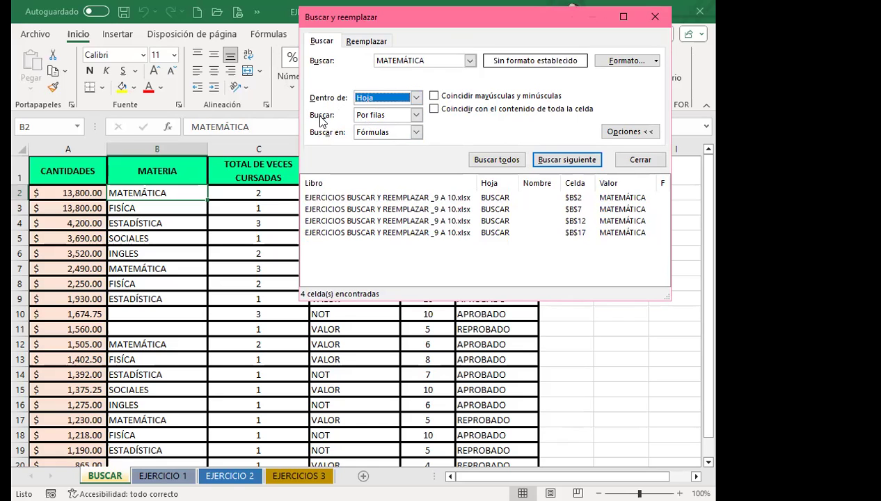
pyautogui.click(417, 116)
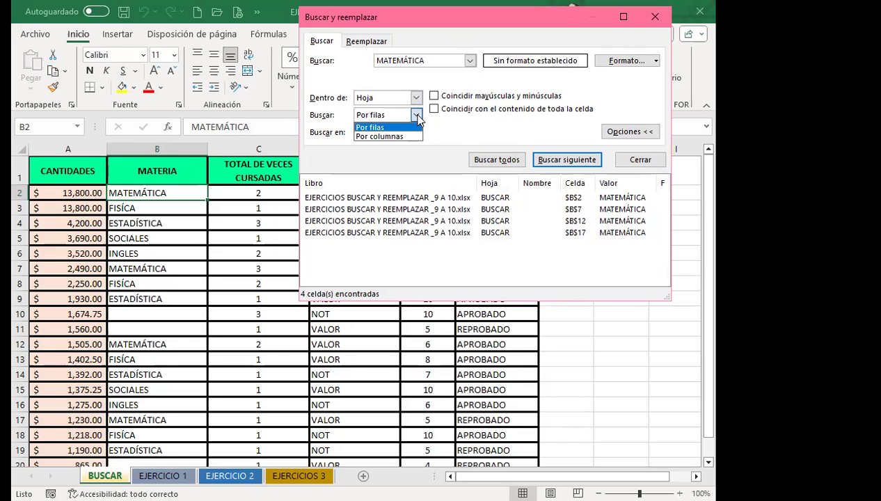
pyautogui.click(418, 117)
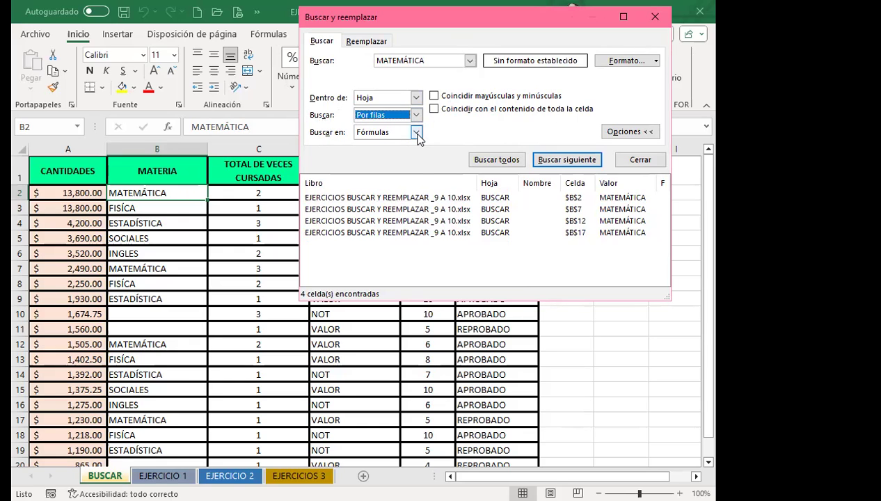
pyautogui.click(415, 134)
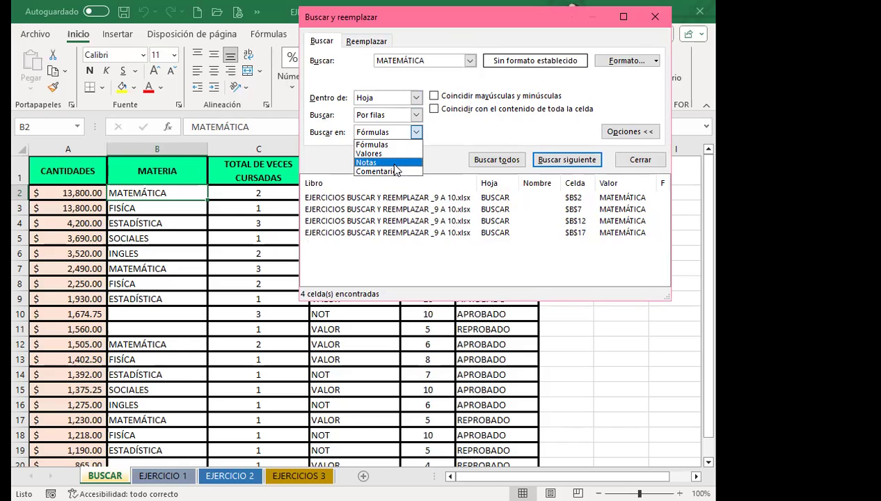
pyautogui.click(443, 133)
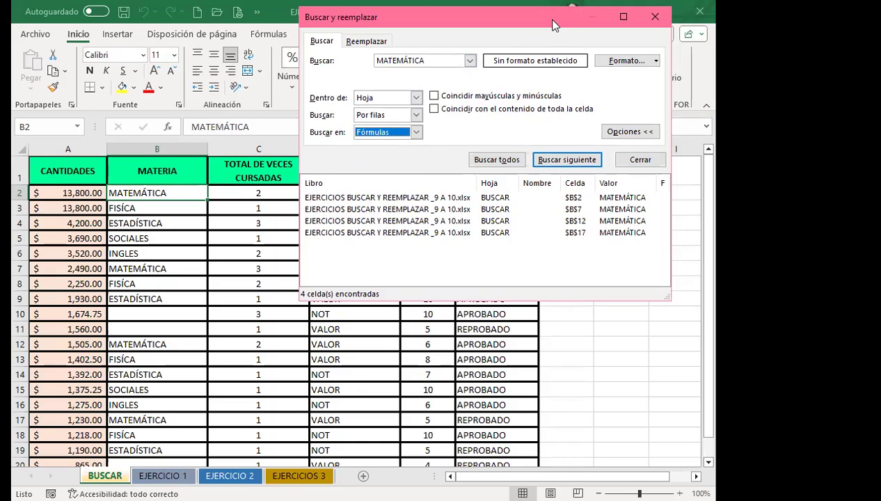
pyautogui.moveTo(417, 17); pyautogui.dragTo(145, 55)
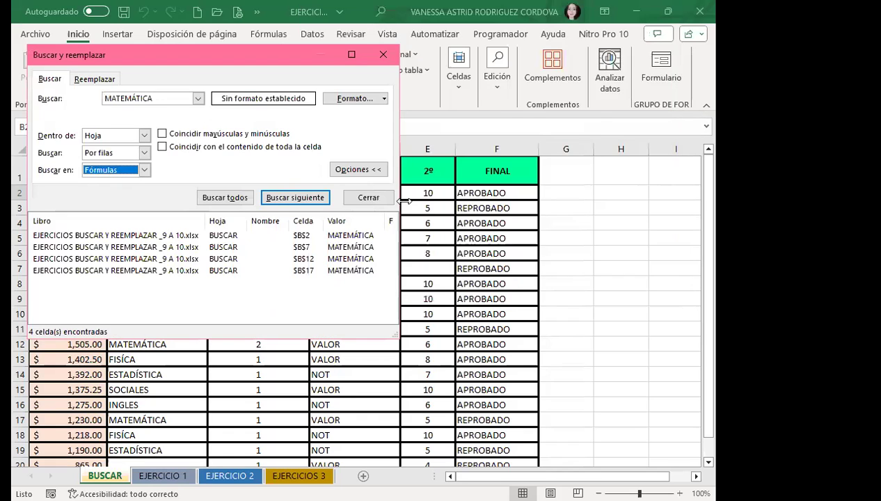
pyautogui.moveTo(404, 200); pyautogui.dragTo(602, 201)
pyautogui.moveTo(348, 62); pyautogui.dragTo(481, 55)
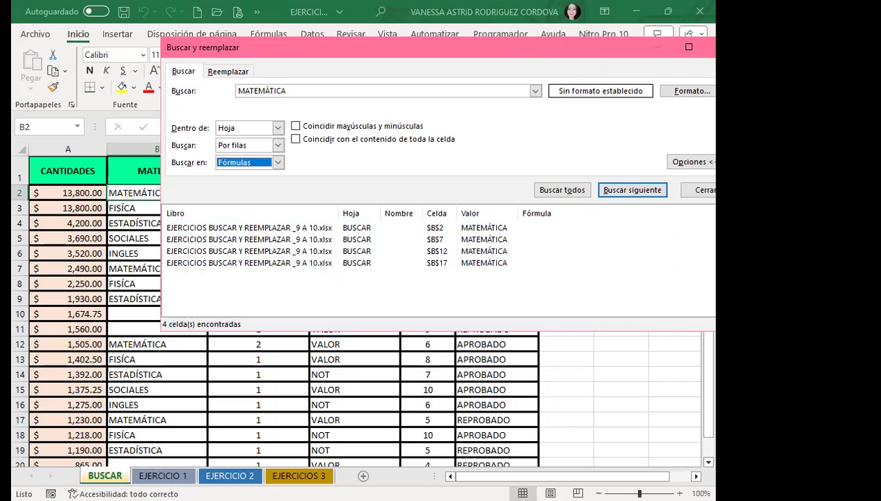
# Jump to the MATEMÁTICA match in B17, then B7, and move the dialog up
pyautogui.click(431, 264)
pyautogui.scroll(-3, 115, 279)
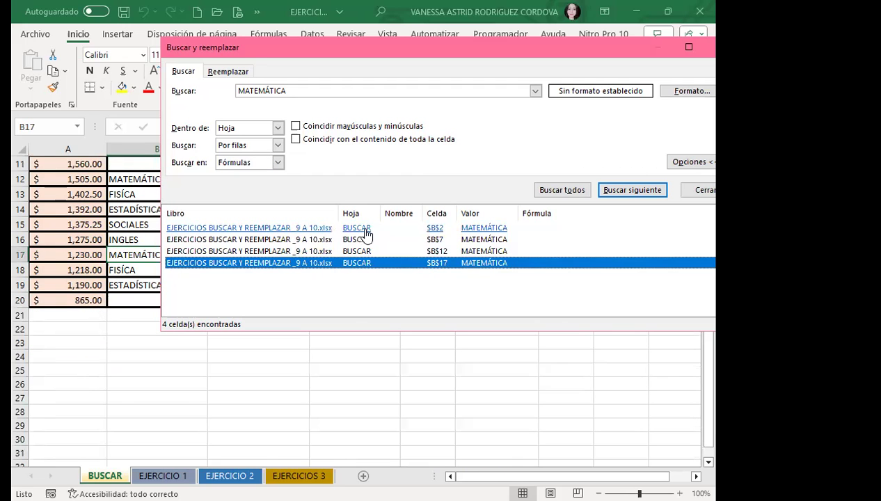
pyautogui.click(433, 239)
pyautogui.scroll(2, 76, 274)
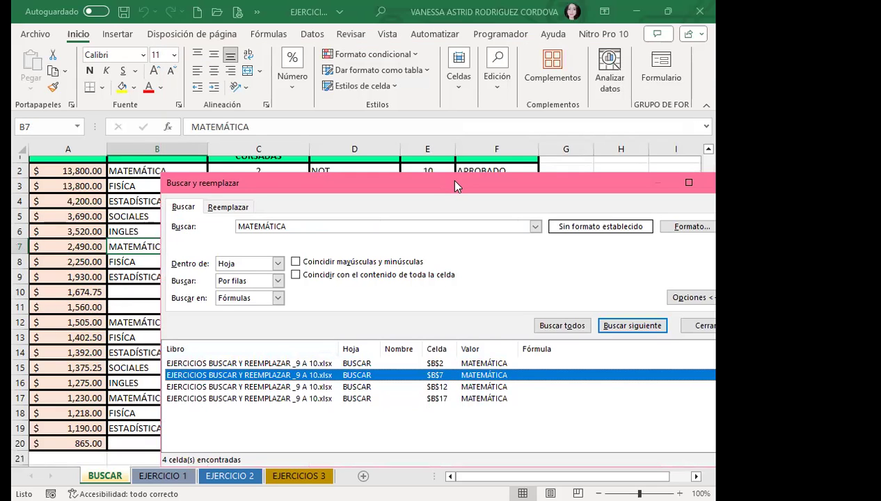
pyautogui.moveTo(455, 182); pyautogui.dragTo(435, 89)
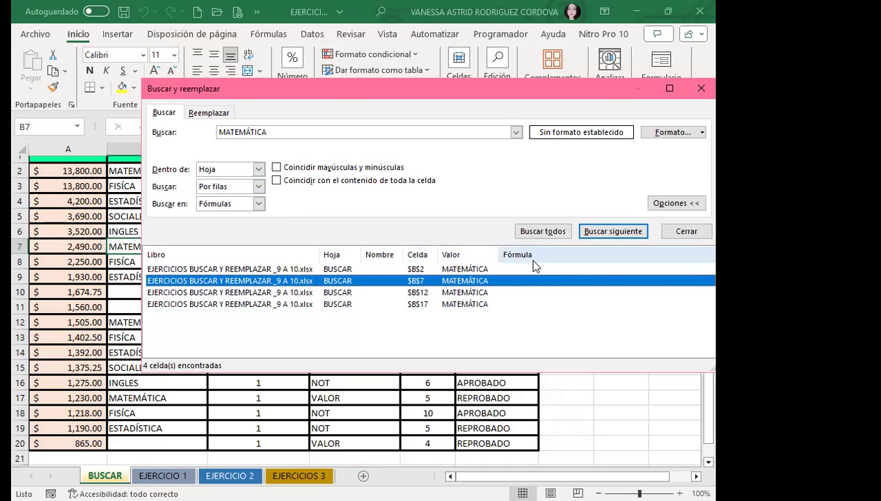
pyautogui.click(450, 327)
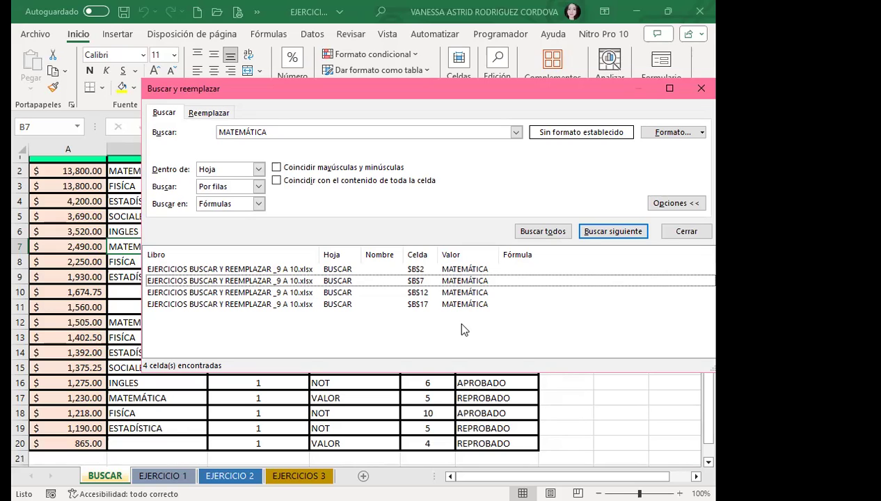
# Leave Buscar en set to Fórmulas, move the dialog right, and close it
pyautogui.click(262, 201)
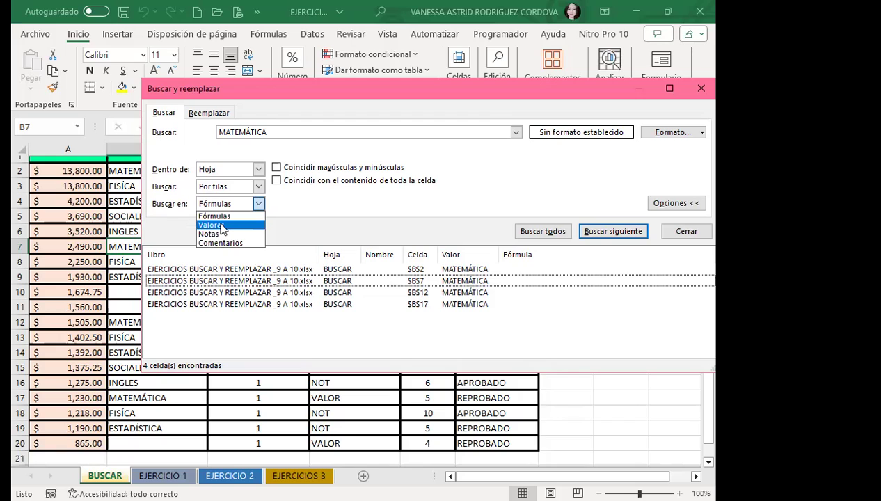
pyautogui.click(331, 210)
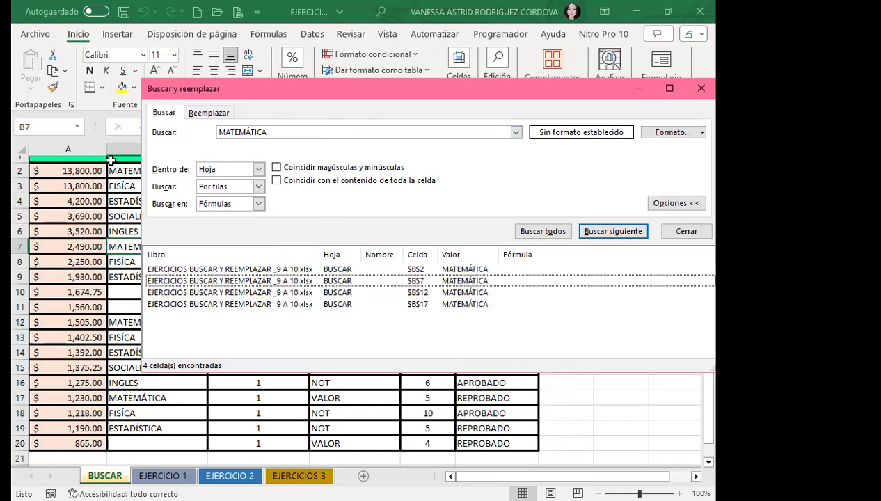
pyautogui.moveTo(286, 98)
pyautogui.mouseDown()
pyautogui.moveTo(490, 97)
pyautogui.moveTo(416, 108)
pyautogui.mouseUp()
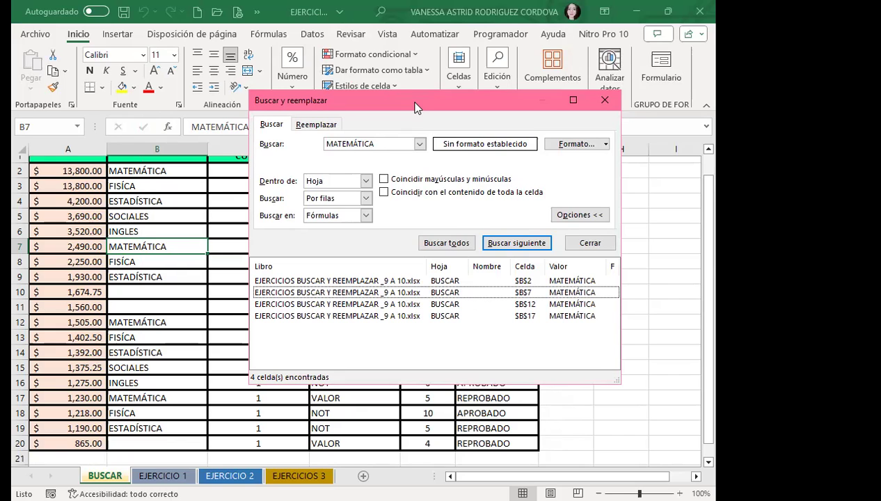
pyautogui.click(606, 101)
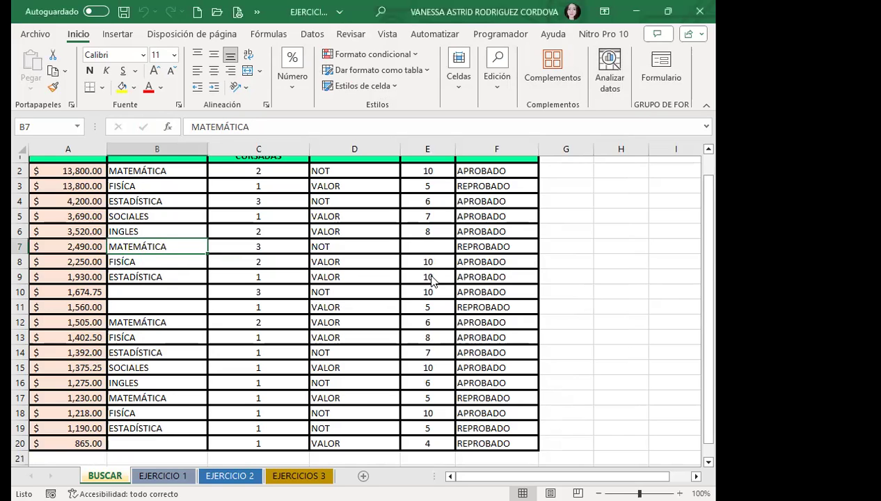
# Reopen the find window, clear the MATEMÁTICA term, and close it
pyautogui.hotkey('ctrl', 'b')
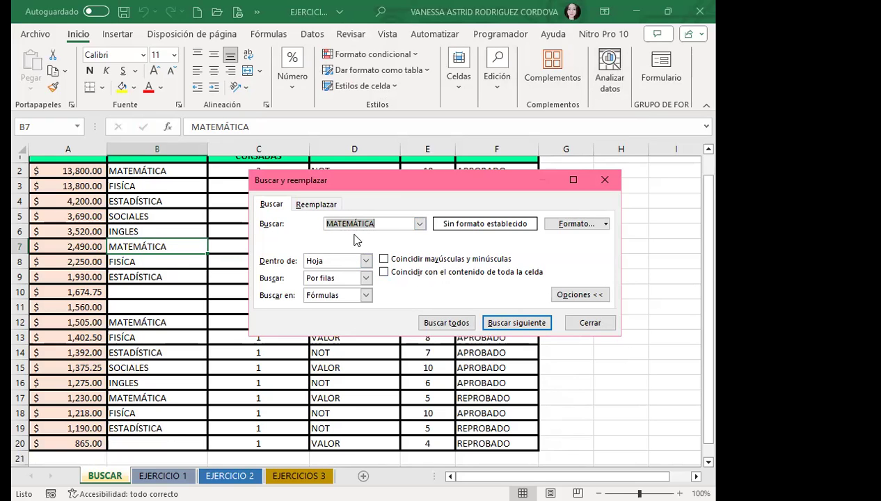
pyautogui.click(376, 221)
pyautogui.press('BackSpace')
pyautogui.click(591, 324)
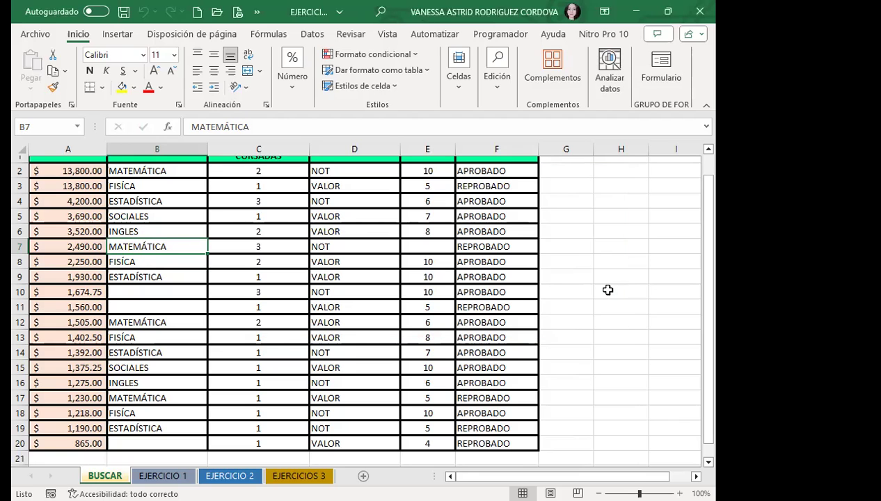
# Retype MATEMÁTICA and list all four matching cells in an enlarged results list
pyautogui.hotkey('ctrl', 'b')
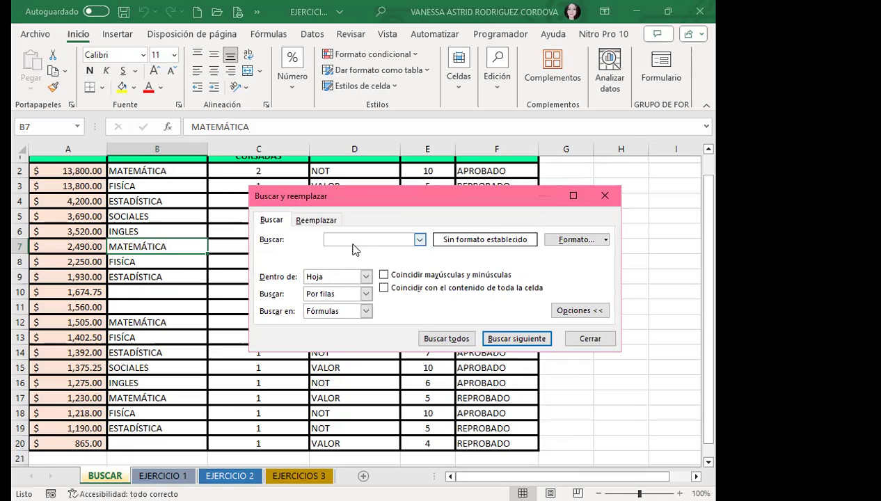
pyautogui.write('MATEMÁTICA')
pyautogui.press('Return')
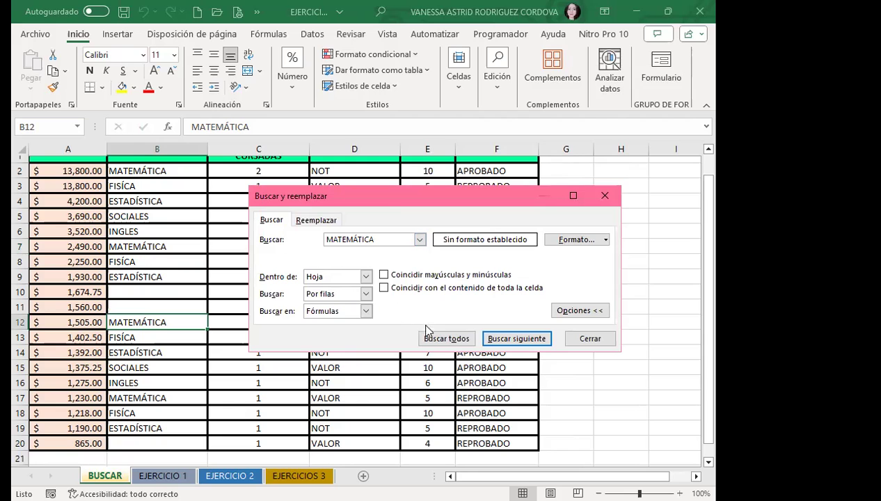
pyautogui.click(440, 338)
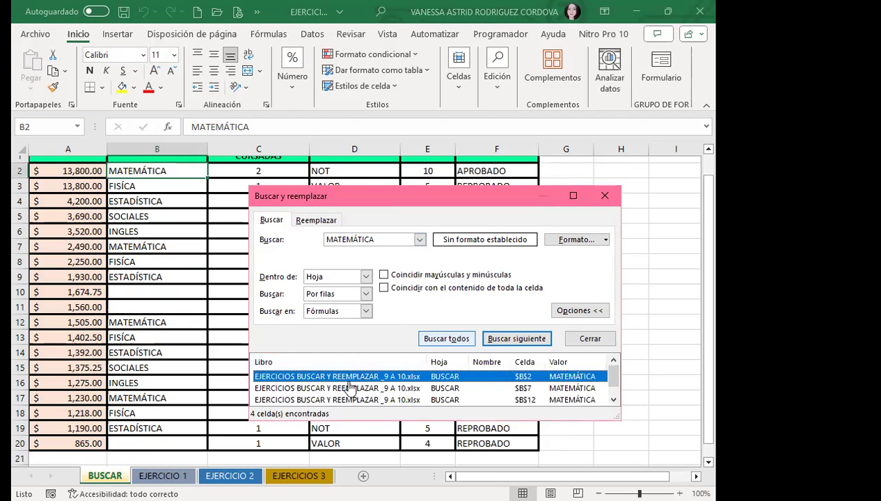
pyautogui.moveTo(444, 187); pyautogui.dragTo(444, 123)
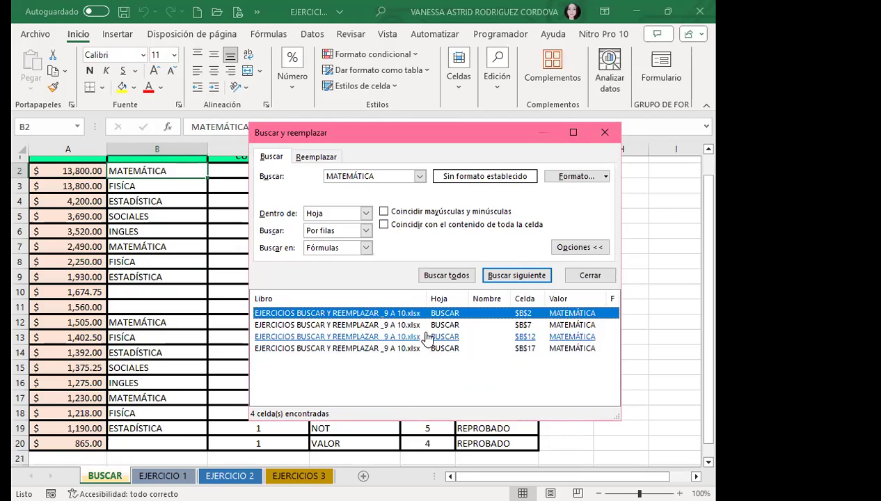
# Erase the search term and close the find window
pyautogui.click(381, 175)
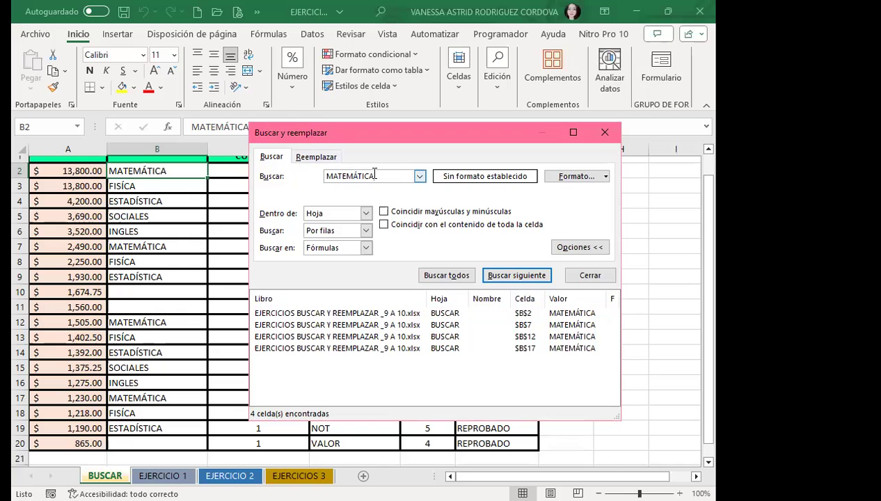
pyautogui.hotkey('ctrl', 'a')
pyautogui.write('M')
pyautogui.press('BackSpace')
pyautogui.click(605, 134)
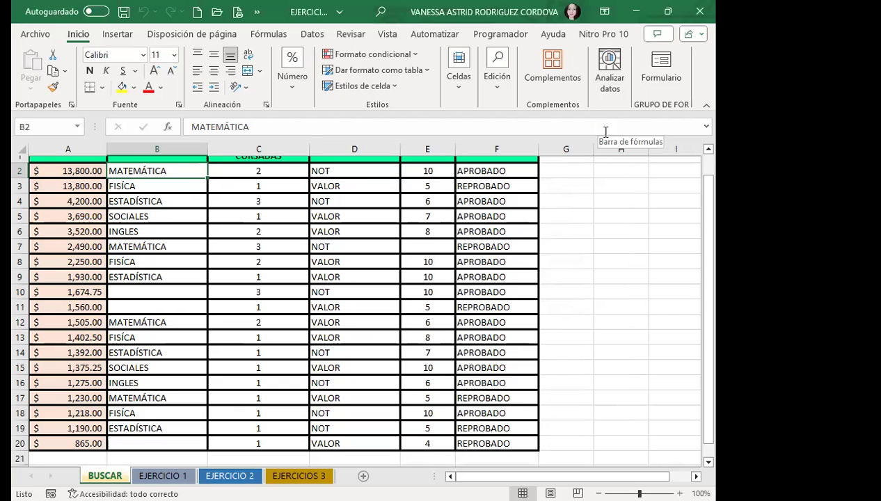
# Search for FÍSICA, list all four matching cells, and close the find window
pyautogui.hotkey('ctrl', 'b')
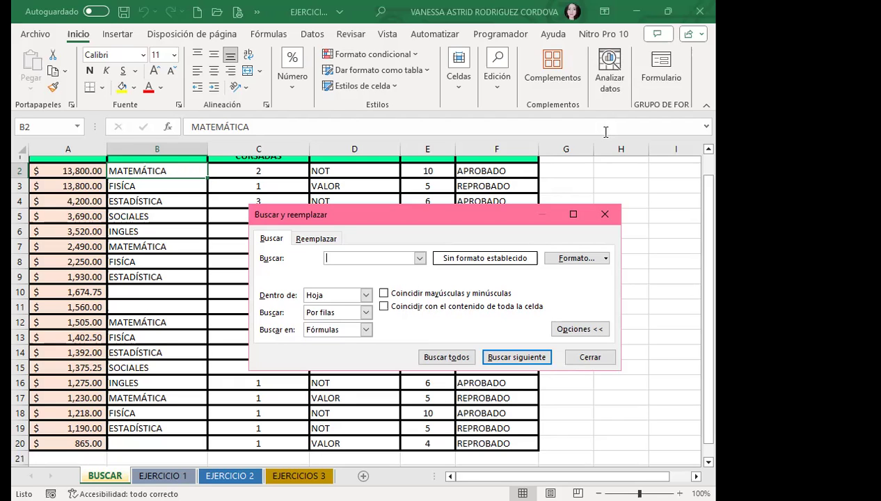
pyautogui.write('F')
pyautogui.write('ÍSICA')
pyautogui.click(447, 359)
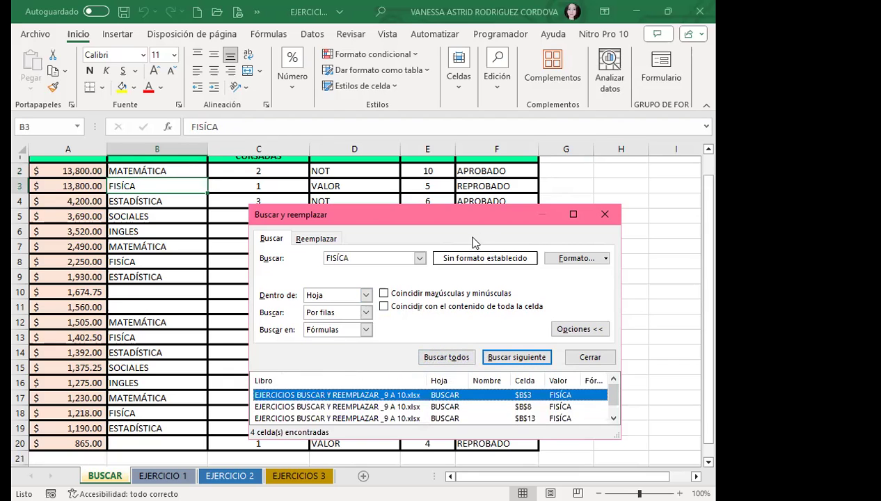
pyautogui.moveTo(478, 221); pyautogui.dragTo(501, 130)
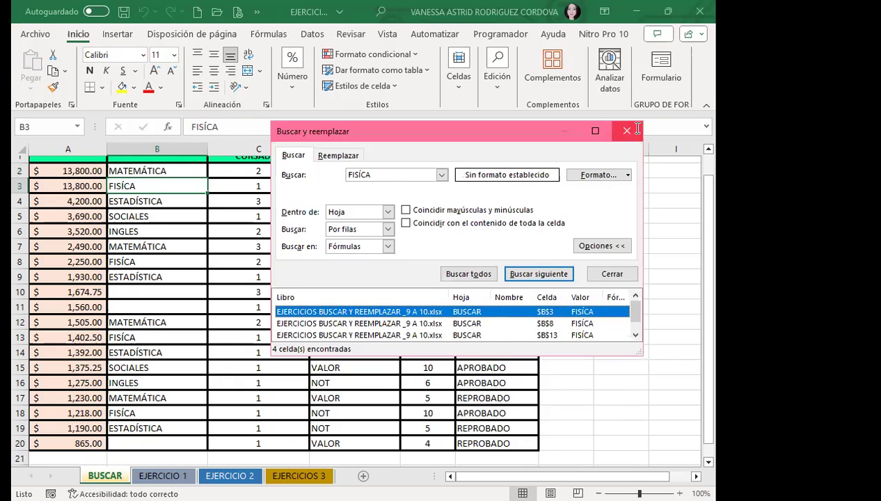
pyautogui.click(631, 127)
# Clear the FÍSICA term, then reopen the find window, type NOT and dismiss it
pyautogui.hotkey('ctrl', 'b')
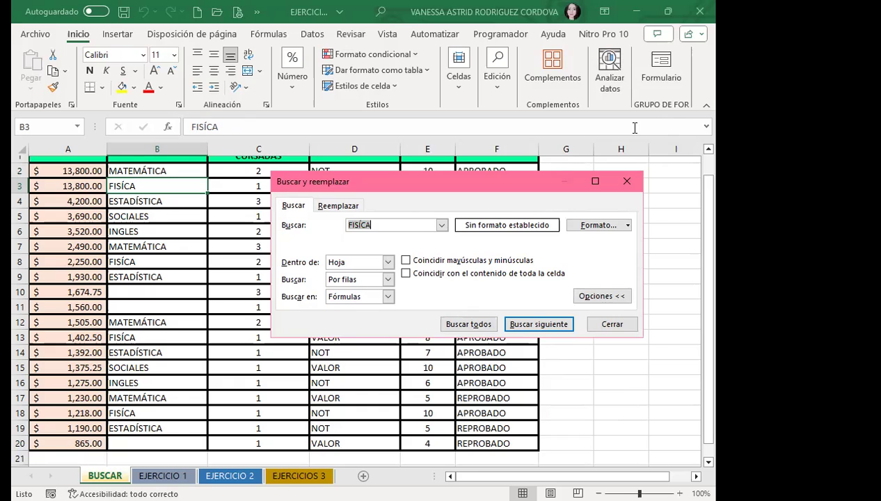
pyautogui.press('BackSpace')
pyautogui.click(612, 326)
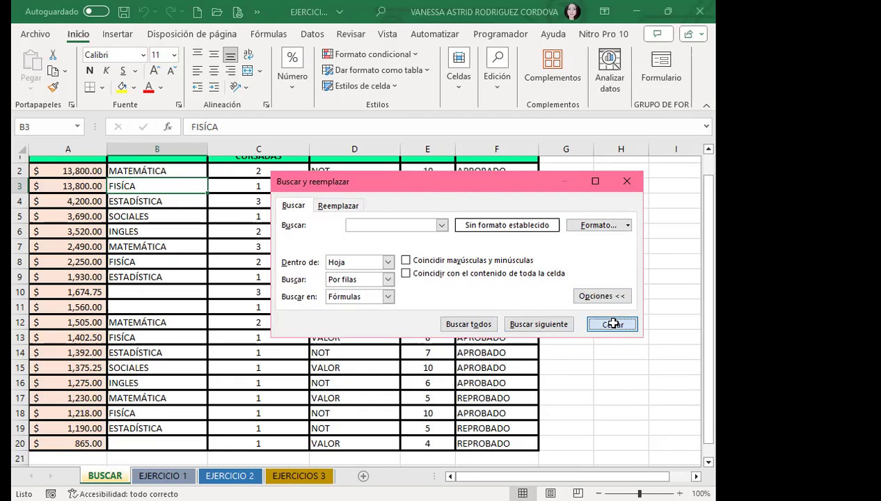
pyautogui.hotkey('ctrl', 'b')
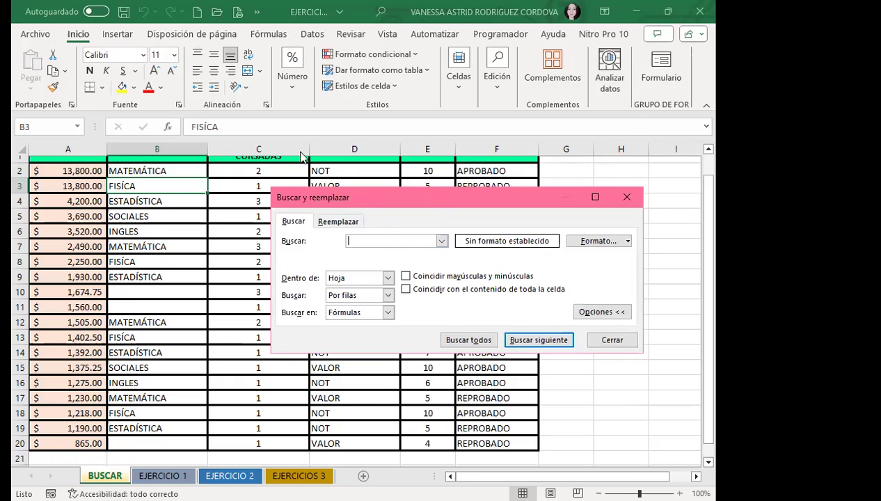
pyautogui.moveTo(307, 197); pyautogui.dragTo(297, 124)
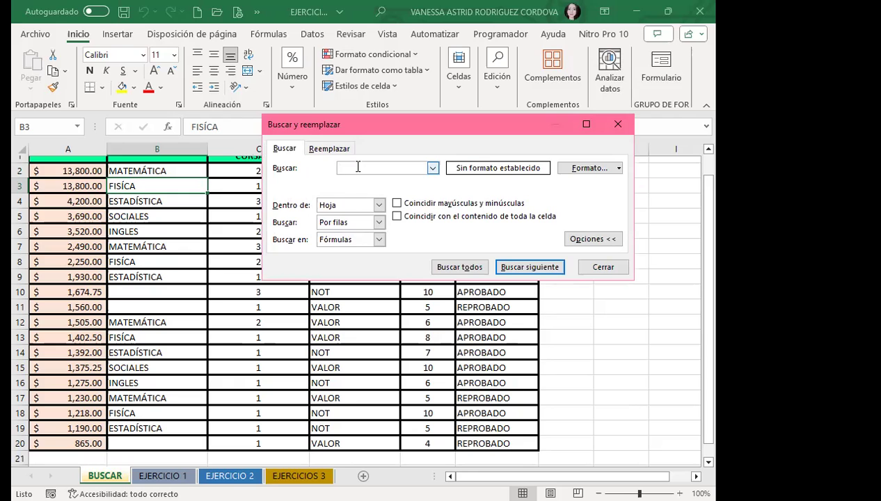
pyautogui.write('NOT')
pyautogui.press('Escape')
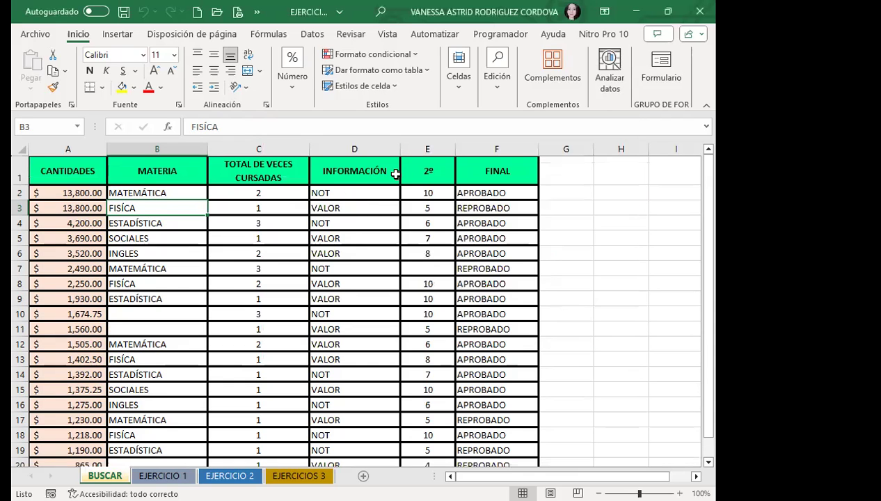
# Append NOT to the D1 header so it reads INFORMACIÓN NOT
pyautogui.doubleClick(395, 174)
pyautogui.write('NOT')
pyautogui.click(386, 286)
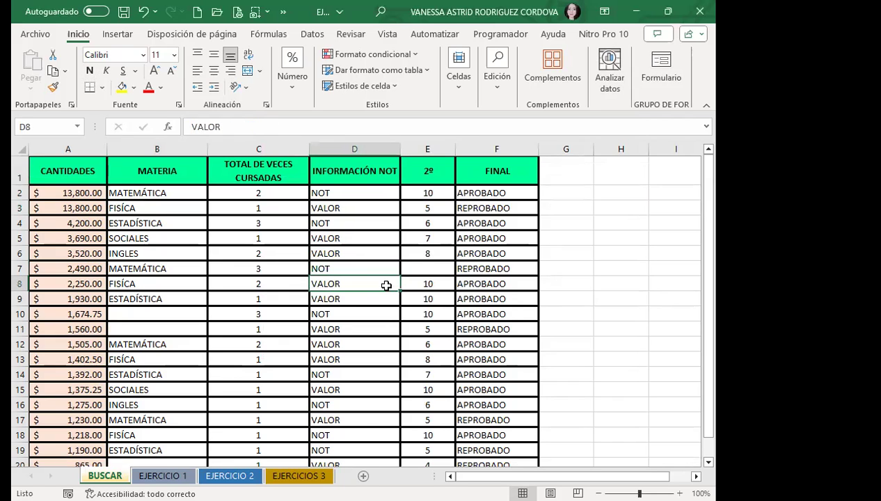
# List all nine NOT cells, D1 through D19, in an enlarged, widened results window
pyautogui.hotkey('ctrl', 'b')
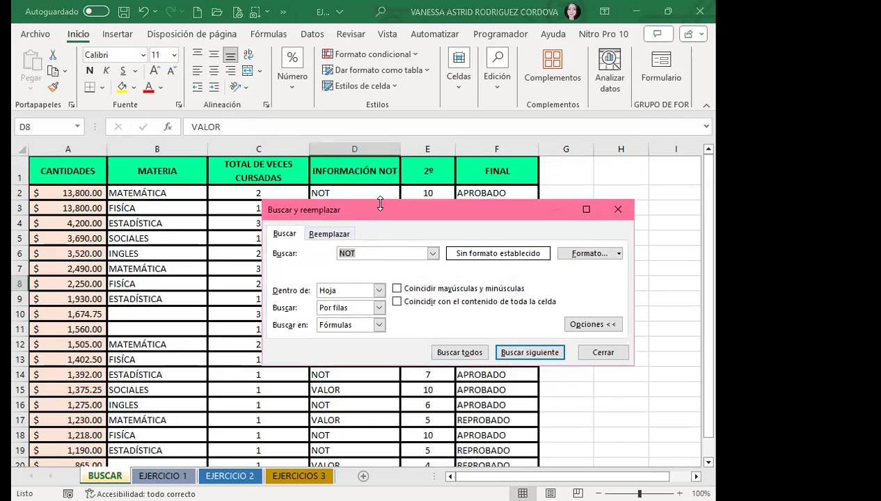
pyautogui.moveTo(380, 202); pyautogui.dragTo(380, 127)
pyautogui.click(456, 278)
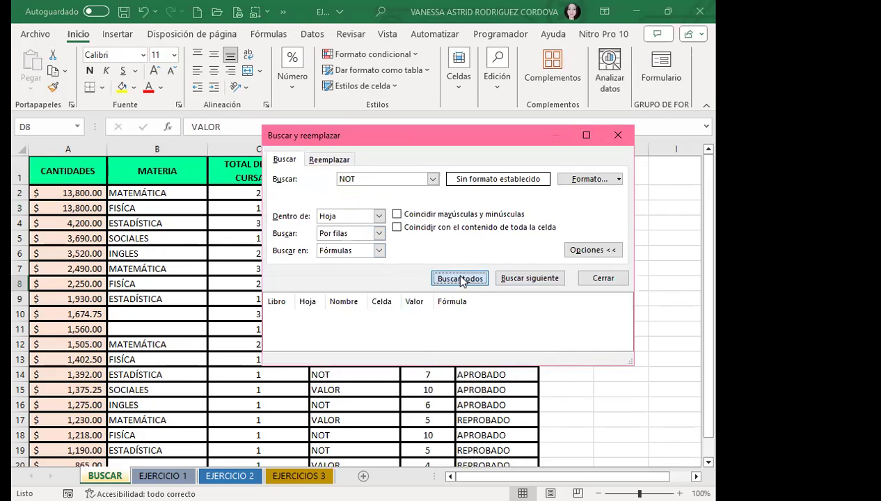
pyautogui.moveTo(466, 199); pyautogui.dragTo(416, 79)
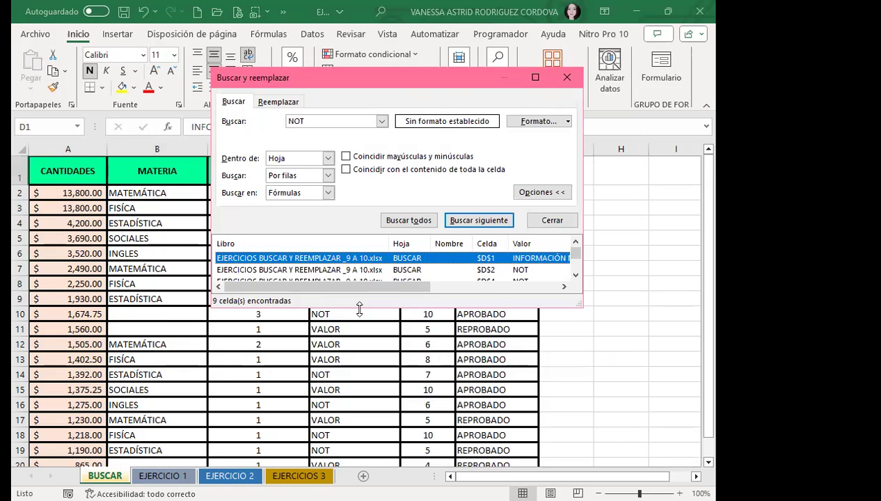
pyautogui.moveTo(359, 309); pyautogui.dragTo(360, 391)
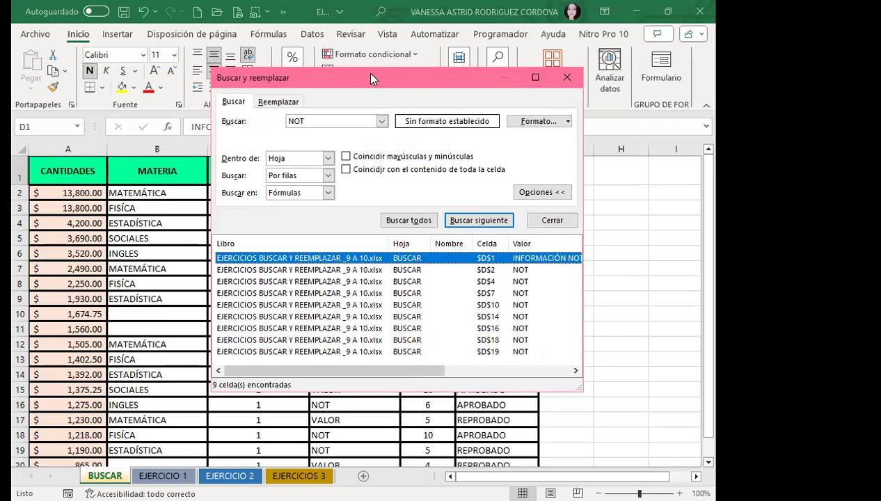
pyautogui.moveTo(371, 78); pyautogui.dragTo(363, 291)
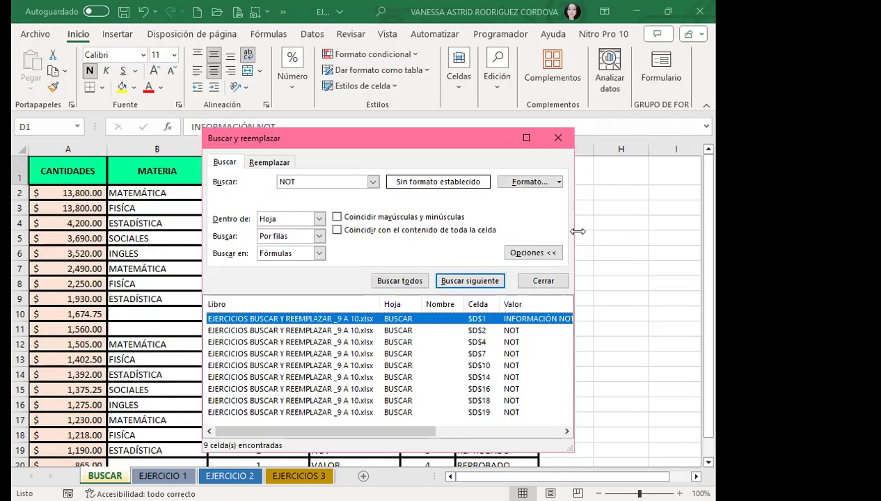
pyautogui.moveTo(575, 231); pyautogui.dragTo(645, 231)
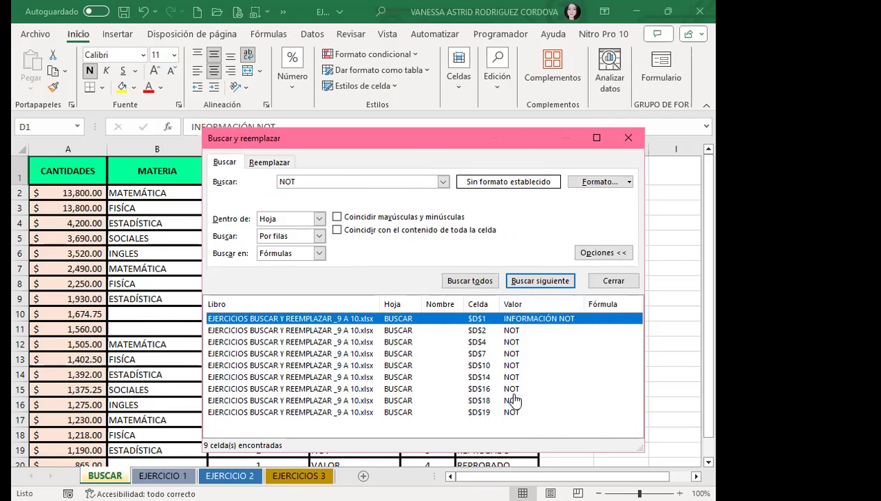
# Turn on whole-cell matching, rerun Buscar todos to list 8 NOT cells, and open Reemplazar
pyautogui.click(269, 163)
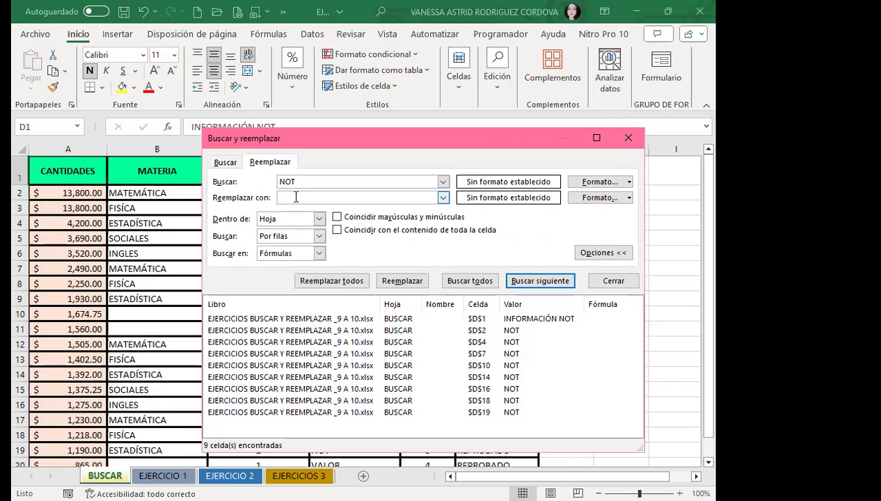
pyautogui.click(225, 162)
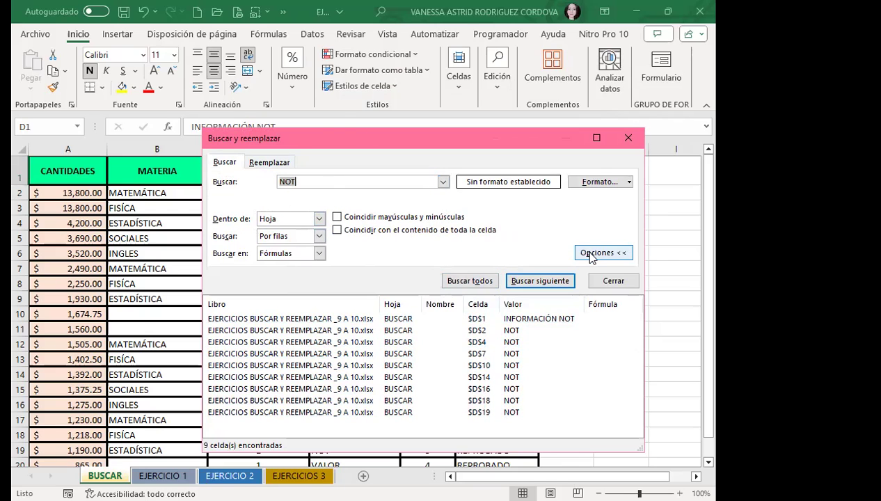
pyautogui.click(590, 253)
pyautogui.click(603, 219)
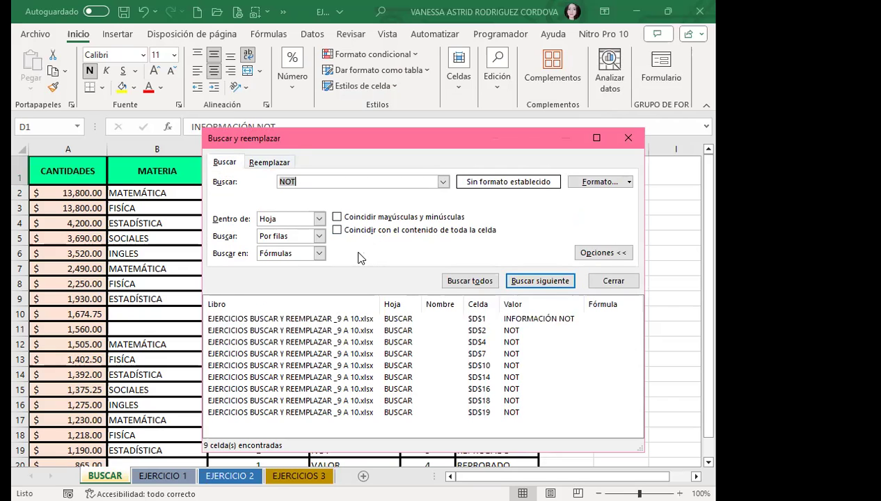
pyautogui.click(337, 231)
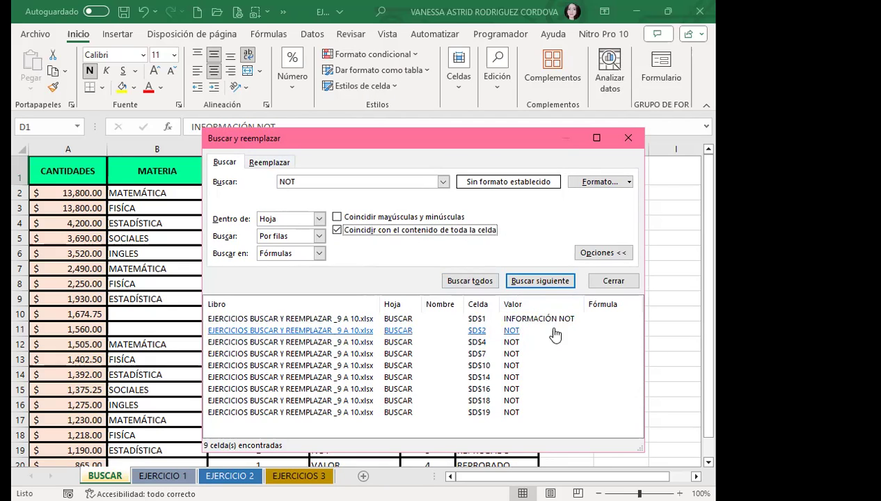
pyautogui.click(454, 282)
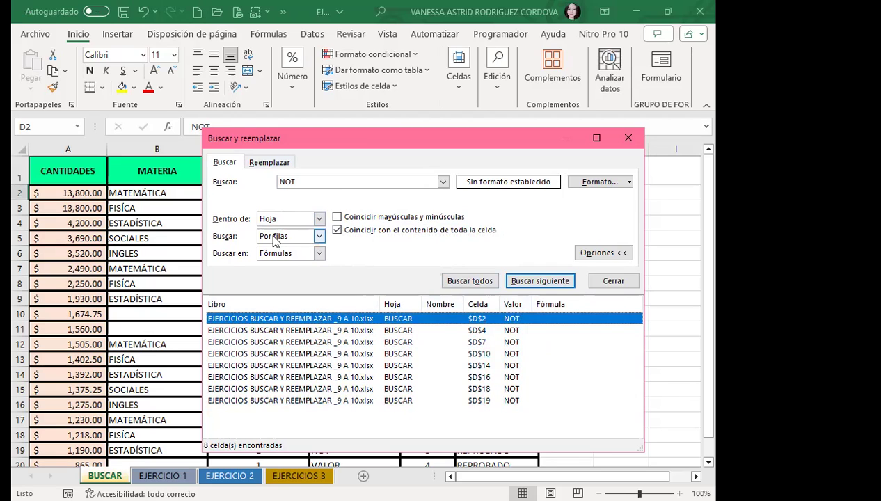
pyautogui.click(276, 165)
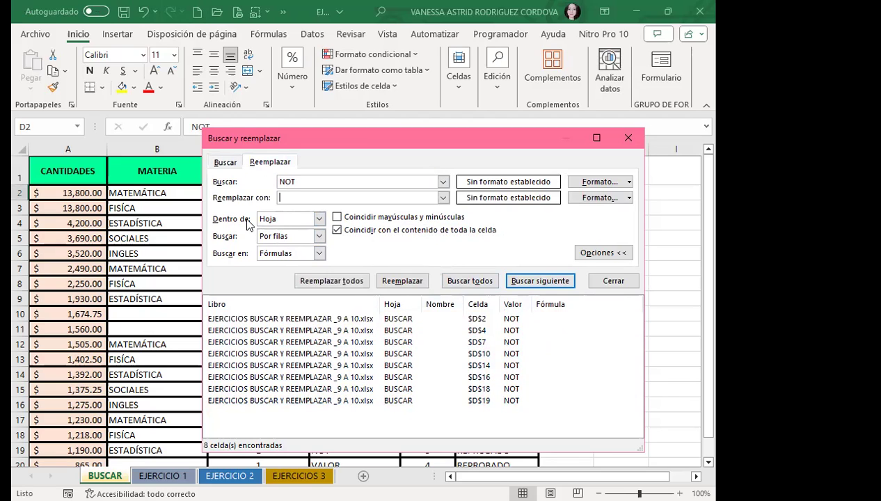
# Replace NOT with NOTA in all 8 cells, acknowledge the message, and close the dialog
pyautogui.write('NOTA')
pyautogui.click(343, 280)
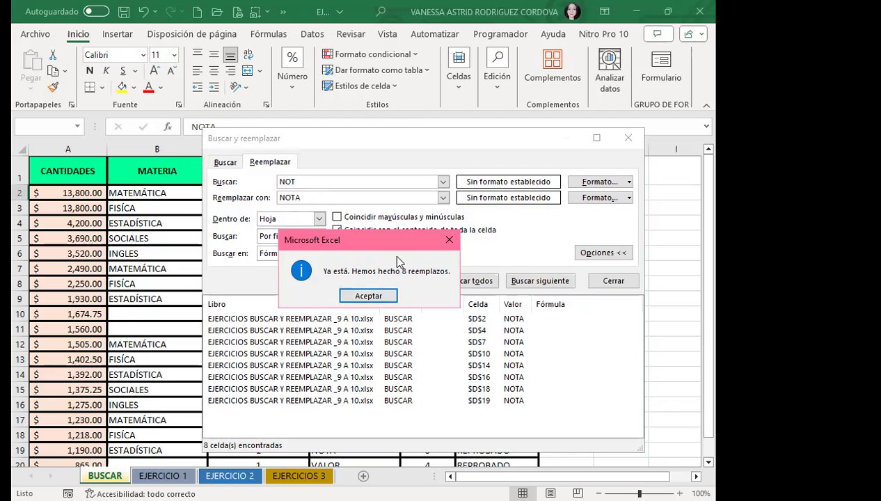
pyautogui.click(366, 296)
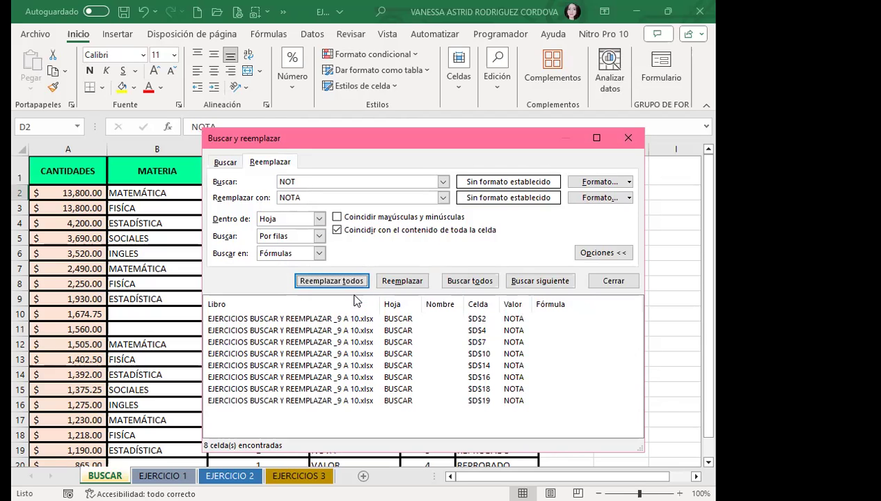
pyautogui.click(275, 410)
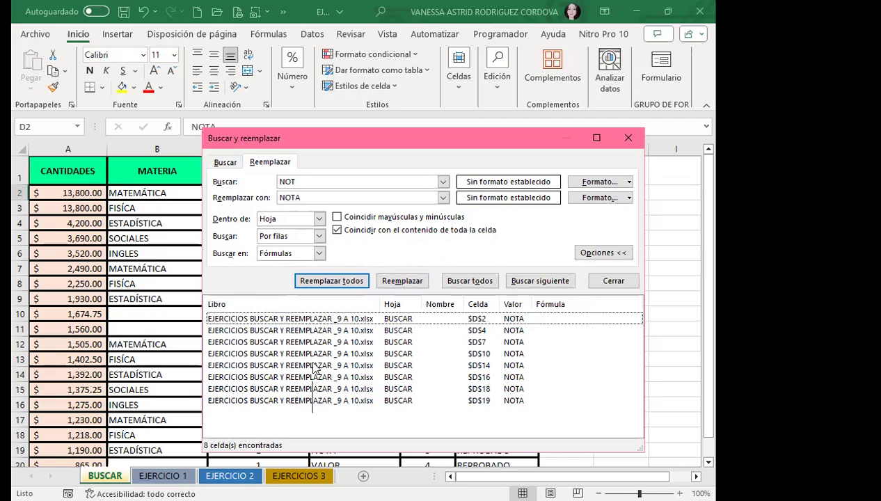
pyautogui.keyDown('shift'); pyautogui.click(299, 401); pyautogui.keyUp('shift')
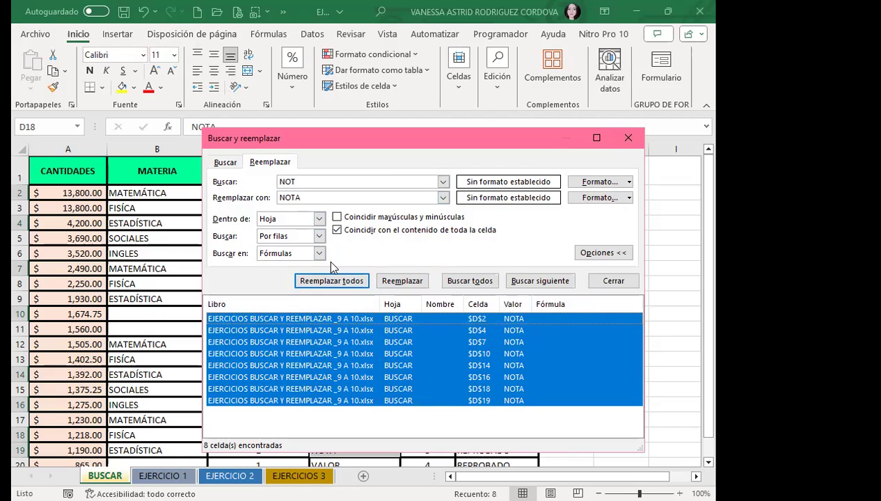
pyautogui.click(628, 137)
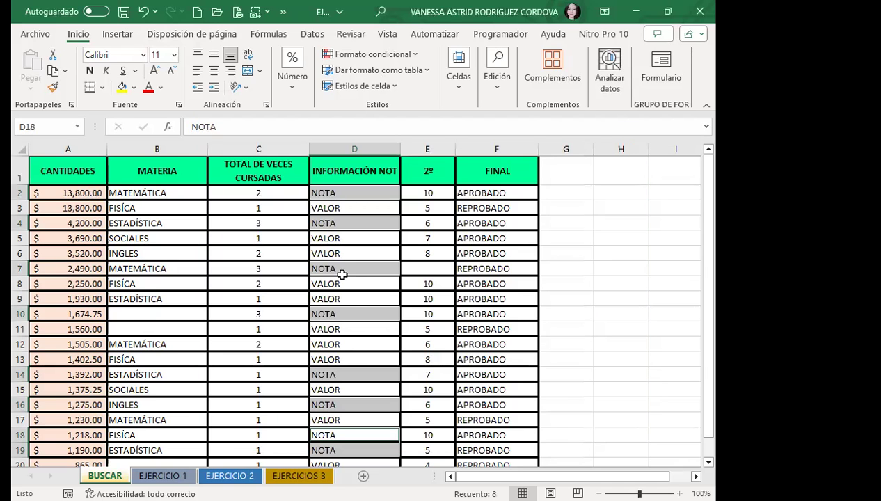
pyautogui.scroll(-2, 353, 299)
pyautogui.scroll(-1, 357, 342)
pyautogui.scroll(2, 356, 328)
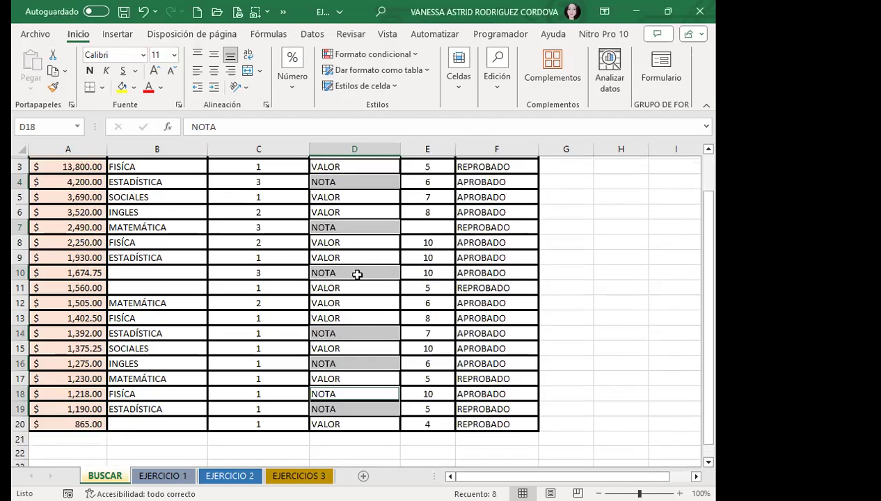
pyautogui.scroll(1, 359, 274)
pyautogui.scroll(-2, 349, 317)
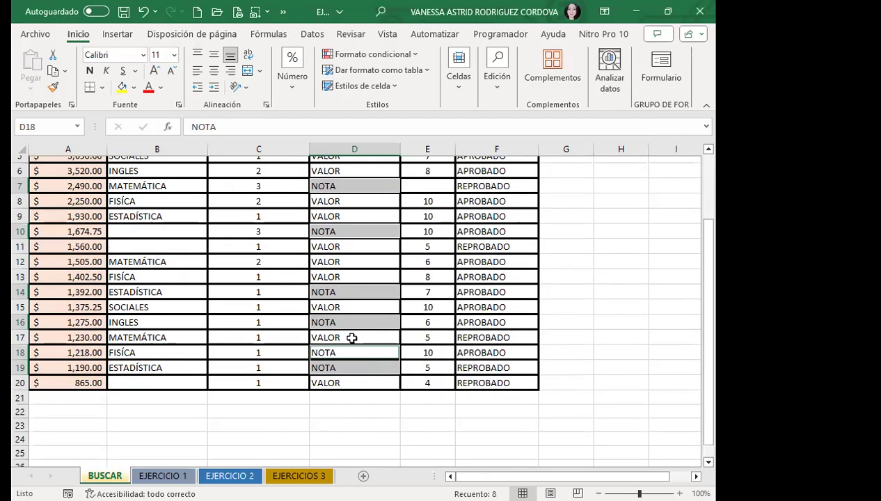
pyautogui.scroll(-1, 350, 348)
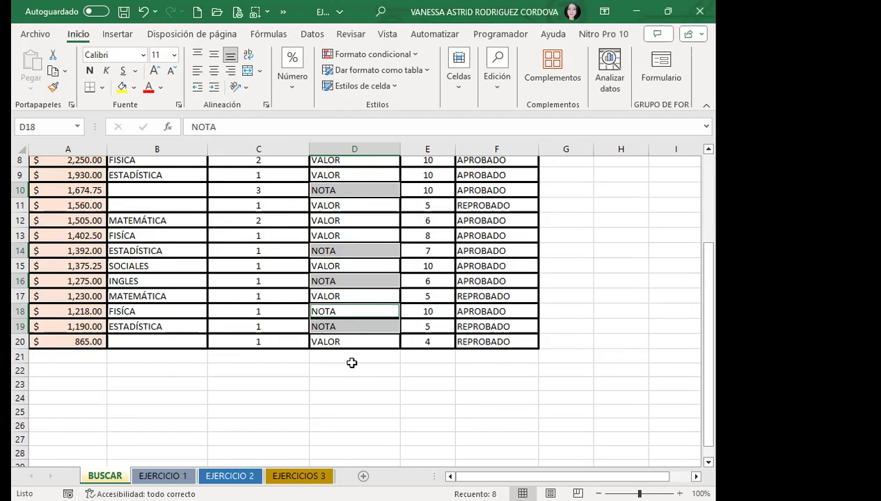
pyautogui.scroll(3, 377, 255)
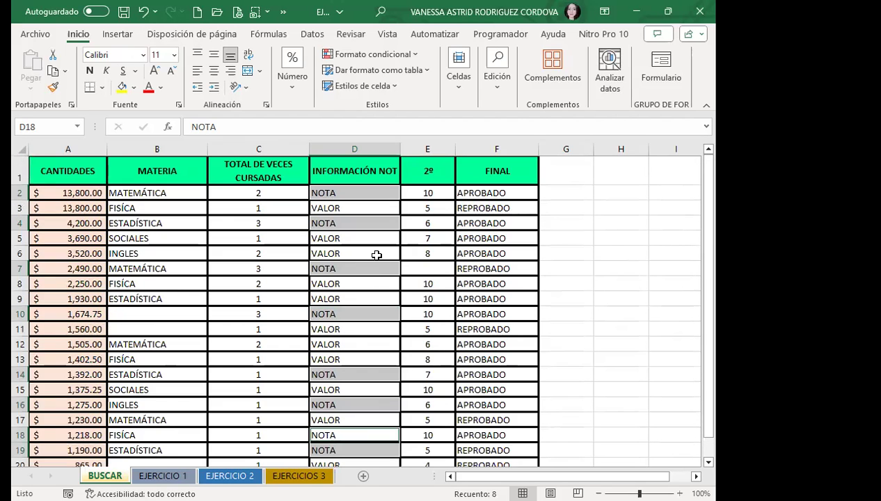
pyautogui.scroll(-3, 374, 327)
pyautogui.scroll(3, 373, 313)
pyautogui.scroll(-3, 355, 300)
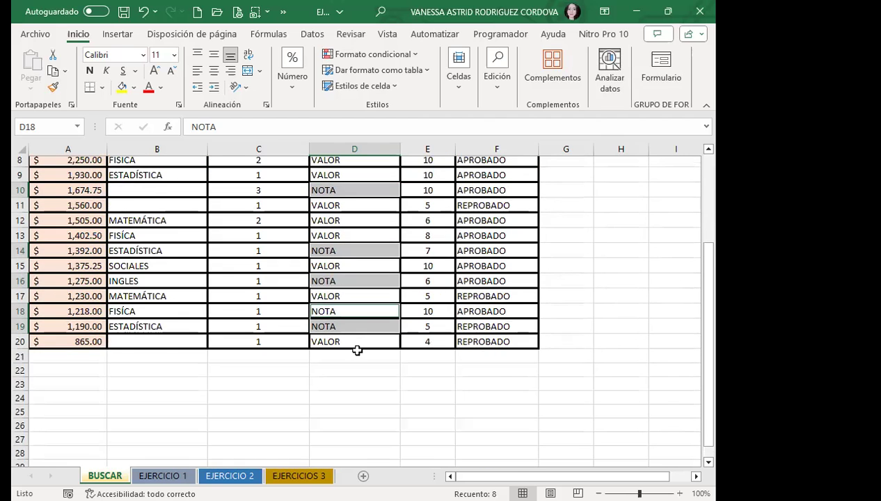
pyautogui.scroll(3, 357, 350)
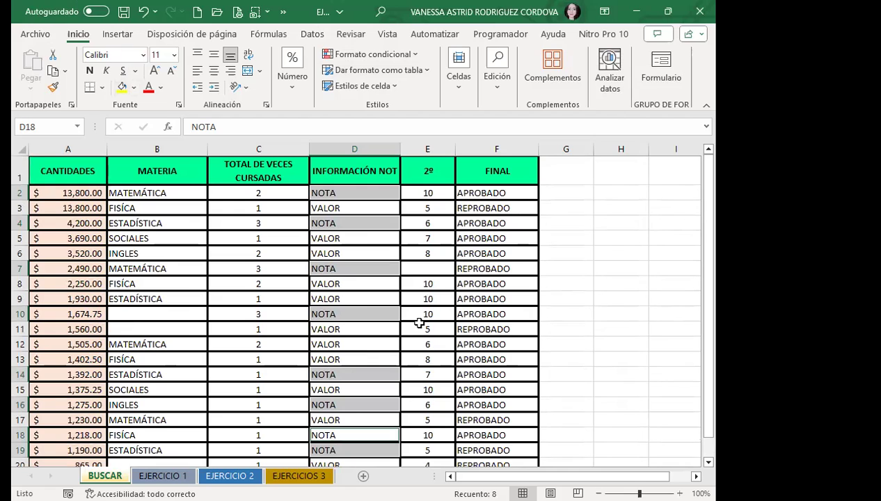
# Clear the old search term NOT and the replacement text NOTA in Buscar y reemplazar
pyautogui.hotkey('ctrl', 'b')
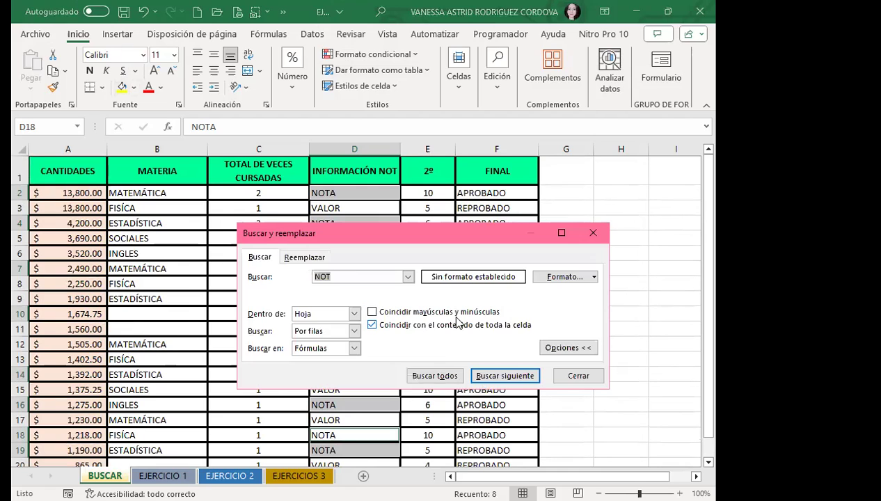
pyautogui.click(302, 257)
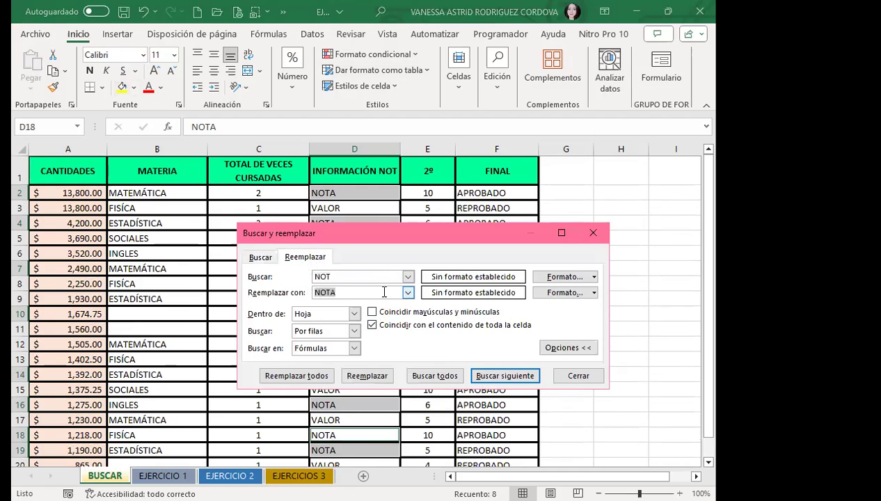
pyautogui.press('BackSpace')
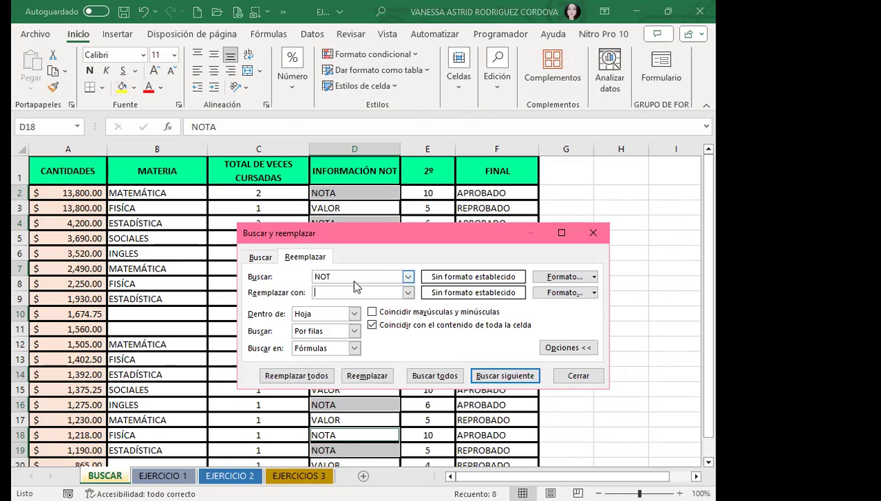
pyautogui.click(259, 257)
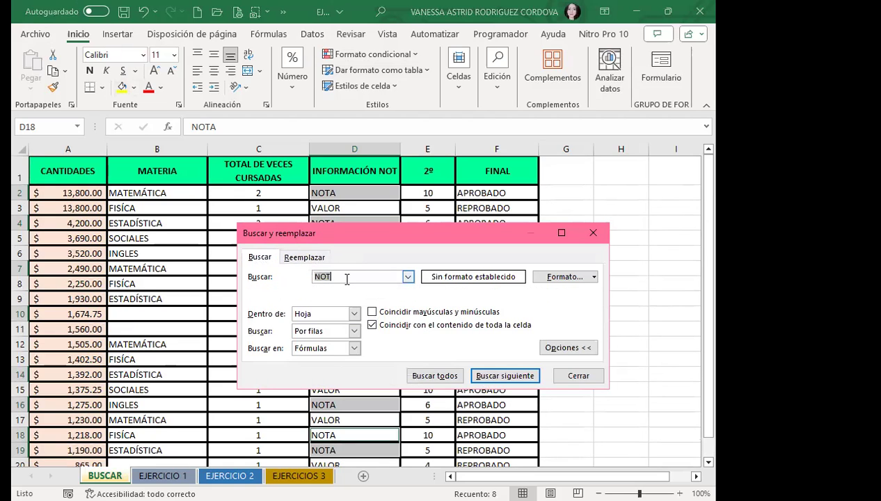
pyautogui.press('BackSpace')
# Find all cells with MATEMÁTICA, dismiss the nothing-found message, and move the dialog off the table
pyautogui.write('MATEMAT')
pyautogui.press('BackSpace')
pyautogui.press('BackSpace')
pyautogui.write('ÁTICA')
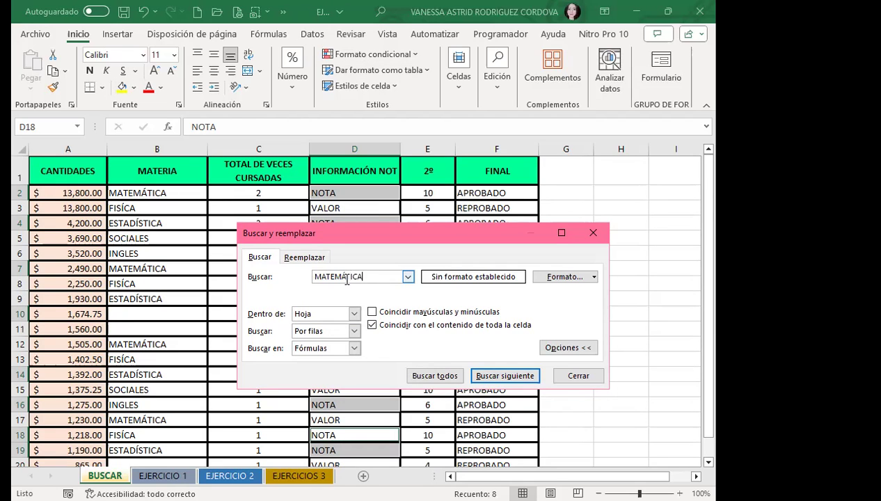
pyautogui.click(433, 376)
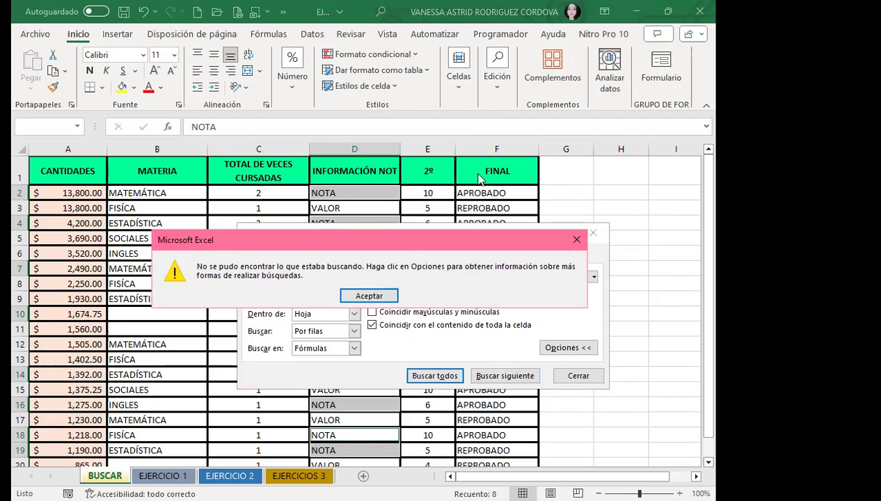
pyautogui.click(343, 293)
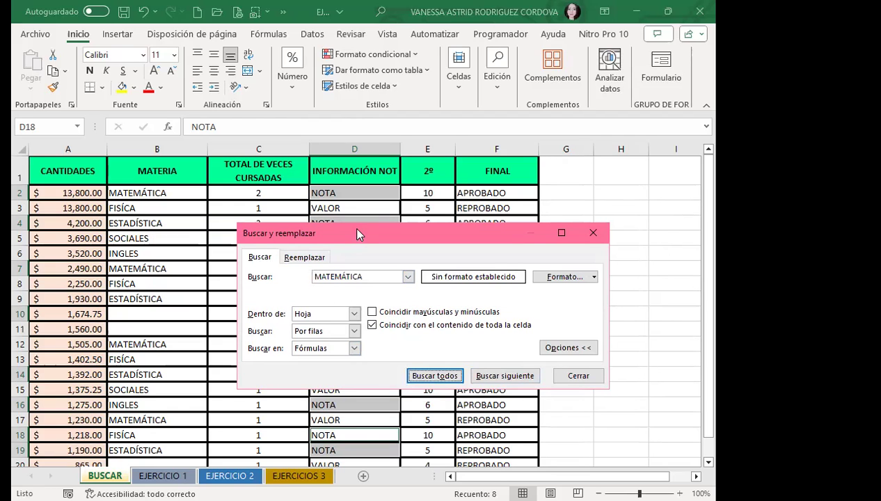
pyautogui.moveTo(357, 234); pyautogui.dragTo(553, 185)
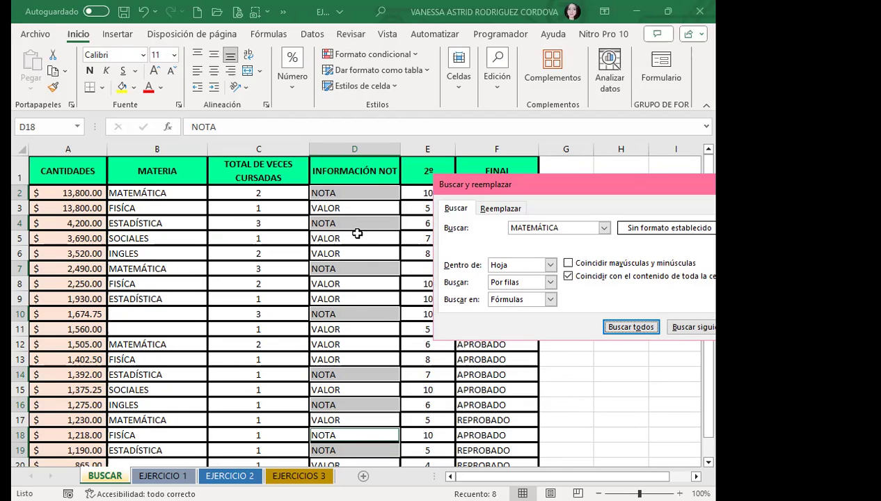
# List all MATEMÁTICA cells, showing the four matches in column B in an enlarged results list
pyautogui.click(273, 223)
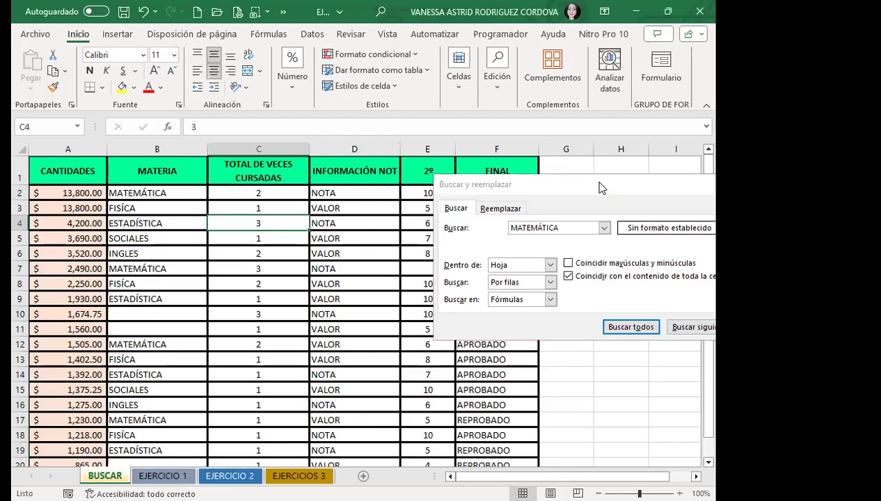
pyautogui.hotkey('ctrl', 'b')
pyautogui.click(421, 270)
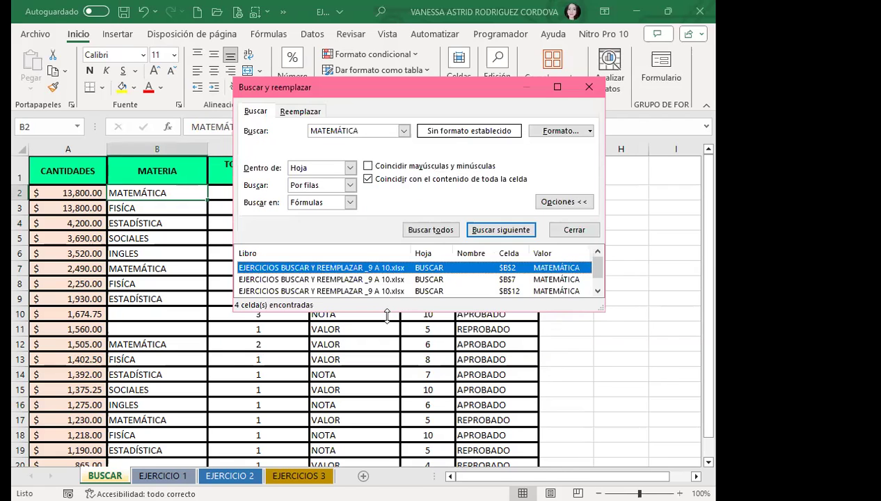
pyautogui.moveTo(387, 315); pyautogui.dragTo(387, 336)
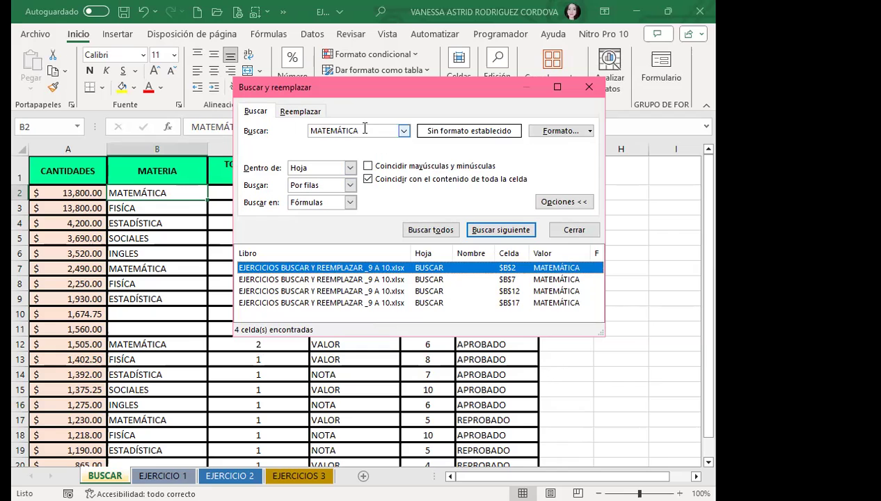
# Delete the search term MATEMÁTICA and close the search window
pyautogui.moveTo(397, 130); pyautogui.dragTo(276, 126)
pyautogui.press('BackSpace')
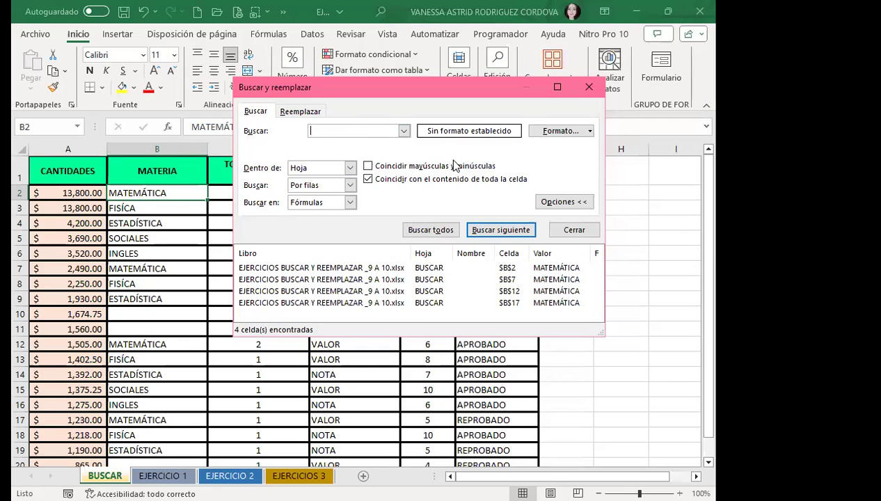
pyautogui.press('Escape')
pyautogui.click(366, 269)
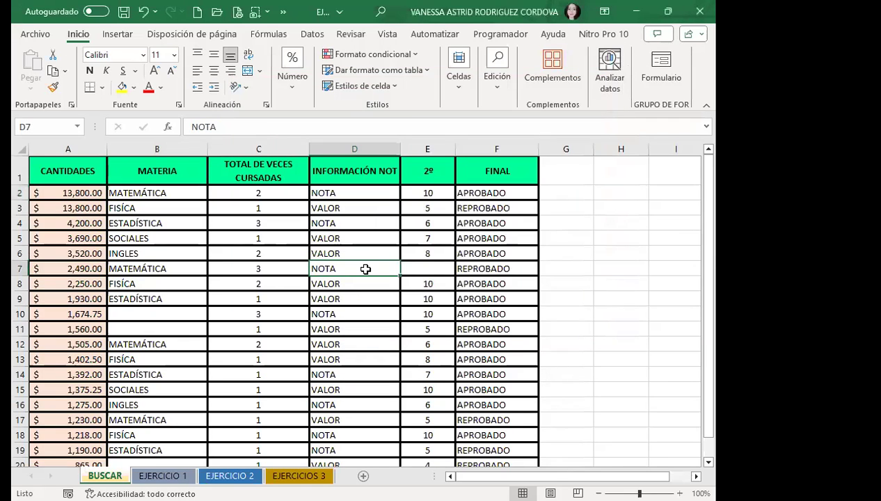
# Rename header D1 from 'INFORMACIÓN NOT' to 'INFORMACIÓN', then select D5 and reopen Buscar y reemplazar
pyautogui.scroll(-2, 347, 194)
pyautogui.scroll(-2, 346, 278)
pyautogui.scroll(3, 337, 316)
pyautogui.scroll(1, 337, 257)
pyautogui.click(343, 193)
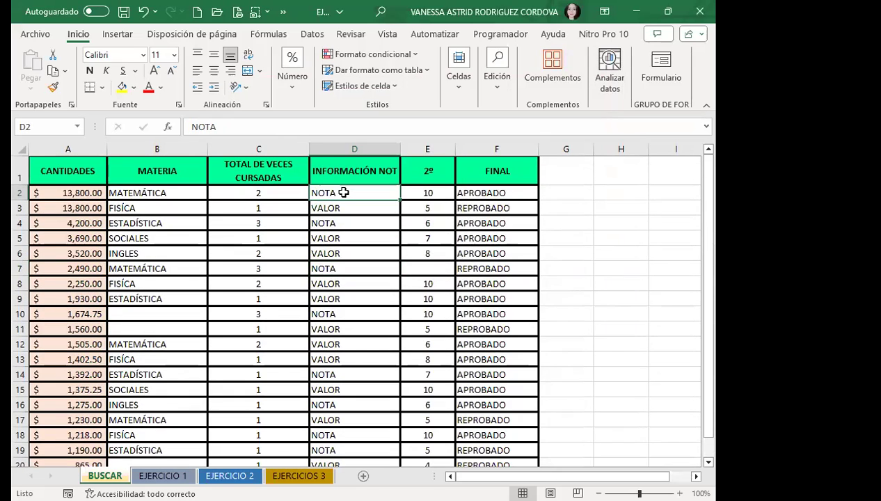
pyautogui.click(363, 169)
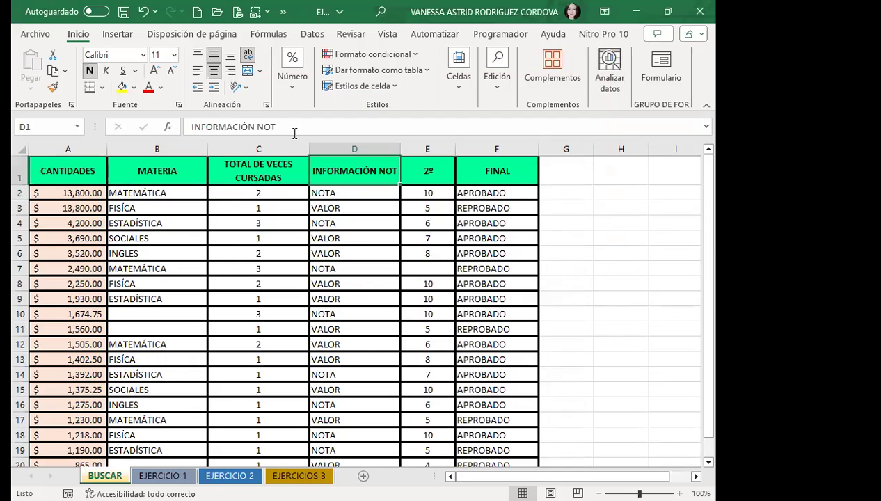
pyautogui.click(295, 127)
pyautogui.press('BackSpace')
pyautogui.press('BackSpace')
pyautogui.press('BackSpace')
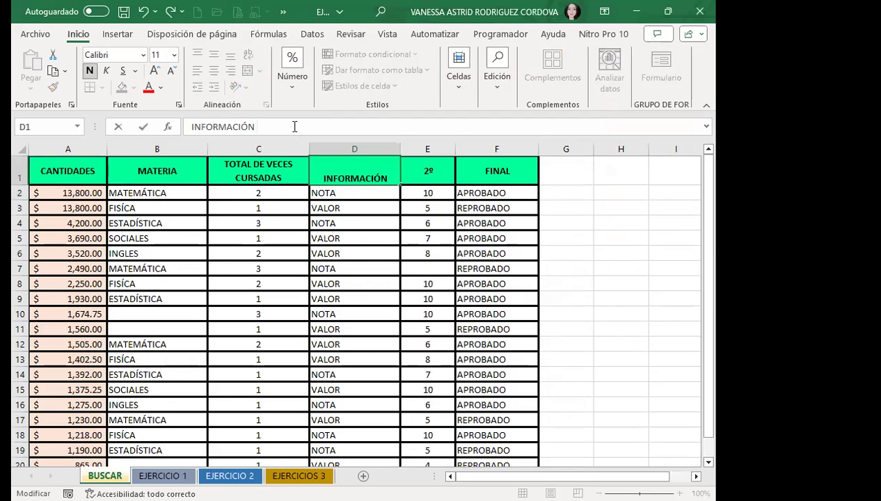
pyautogui.press('Return')
pyautogui.click(352, 232)
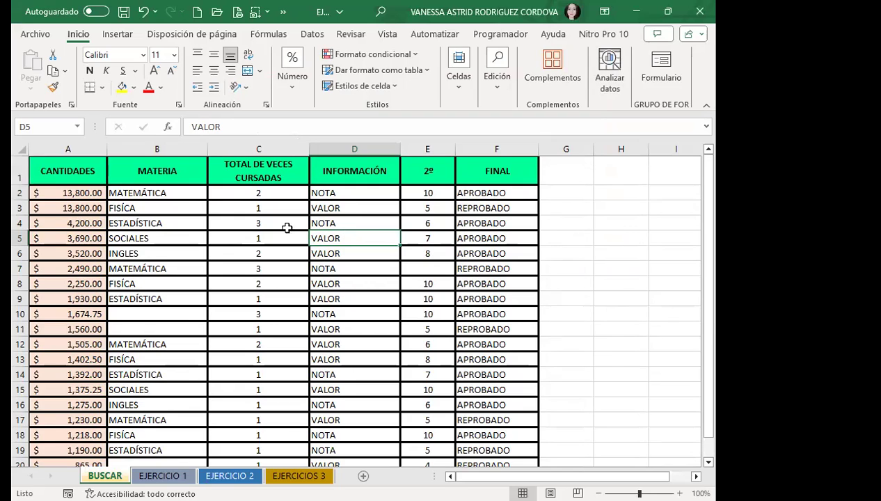
pyautogui.hotkey('ctrl', 'b')
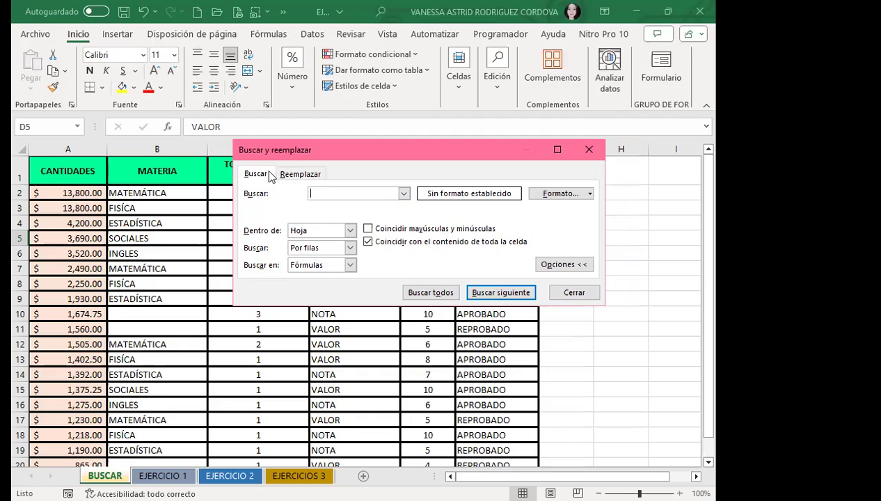
# List all blank cells and step through them from B10 and B11 down to E21 and F21
pyautogui.click(424, 292)
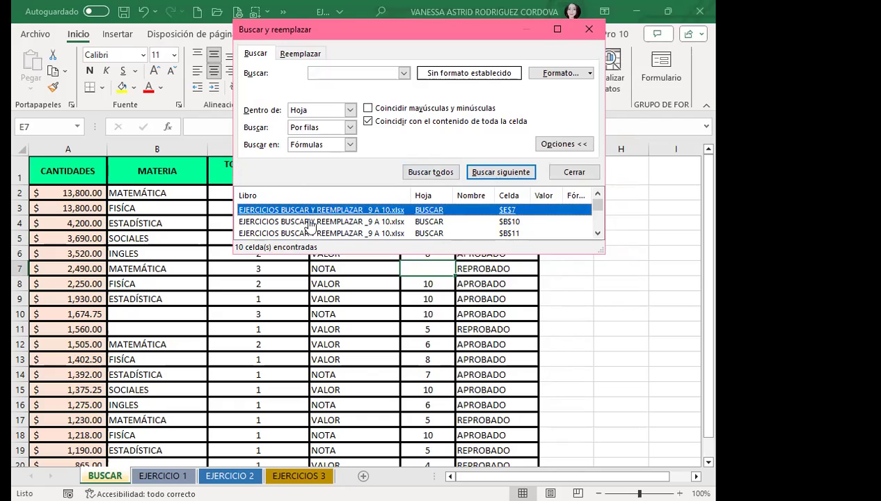
pyautogui.click(300, 221)
pyautogui.click(296, 234)
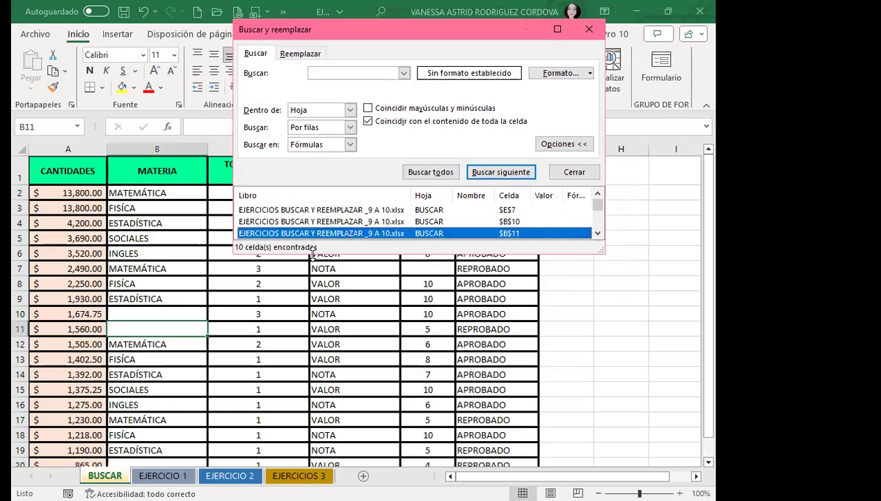
pyautogui.moveTo(313, 254); pyautogui.dragTo(315, 284)
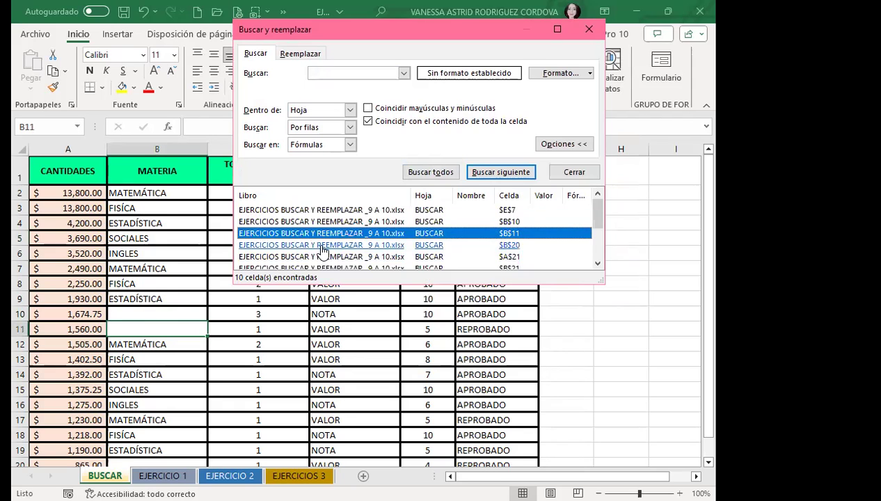
pyautogui.click(323, 245)
pyautogui.scroll(-2, 327, 245)
pyautogui.click(331, 247)
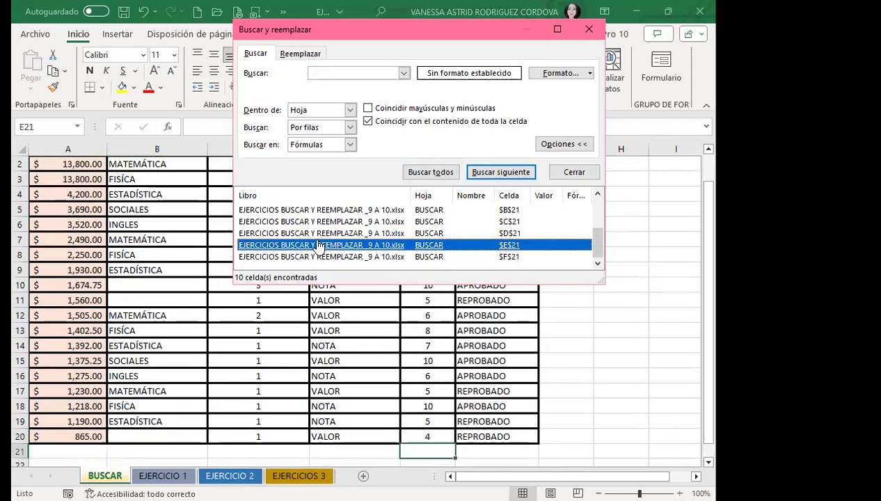
pyautogui.click(314, 257)
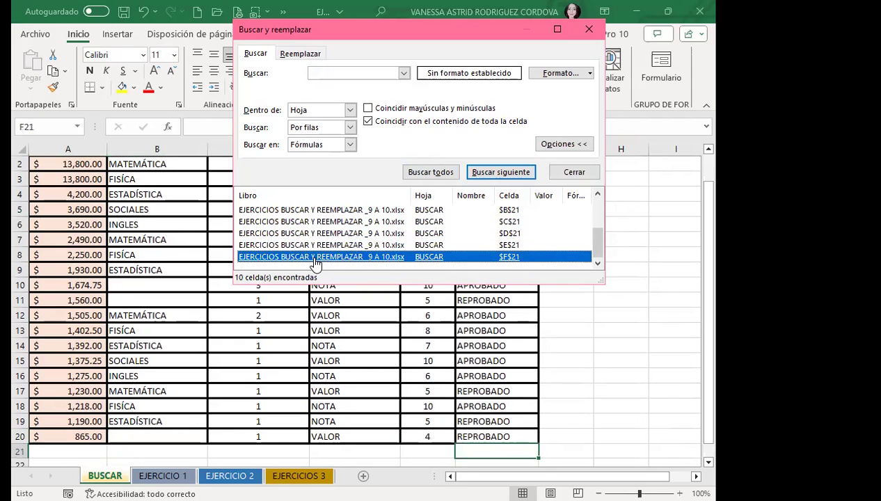
pyautogui.scroll(2, 317, 237)
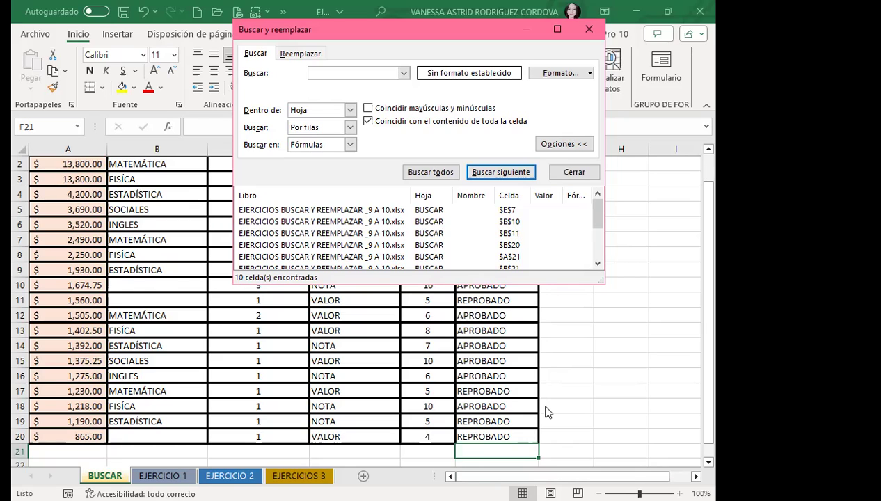
# Select all ten found empty cells at once with Ctrl+A, then close the search window
pyautogui.click(127, 350)
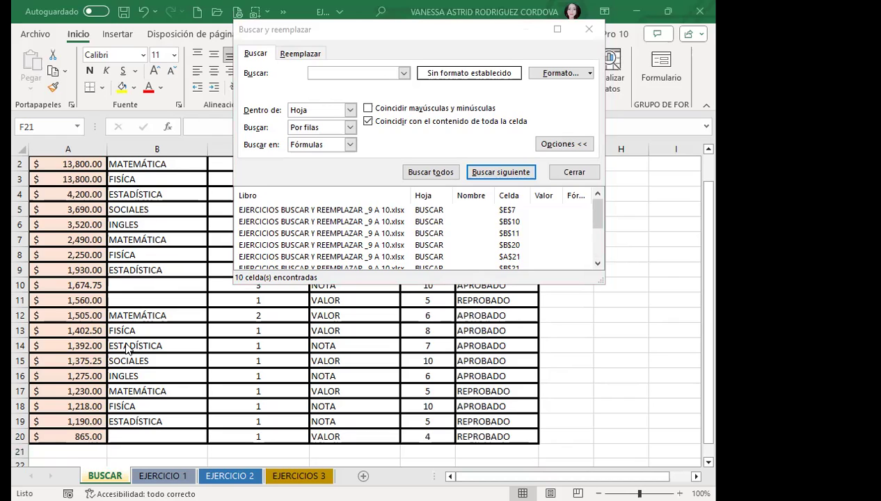
pyautogui.click(595, 276)
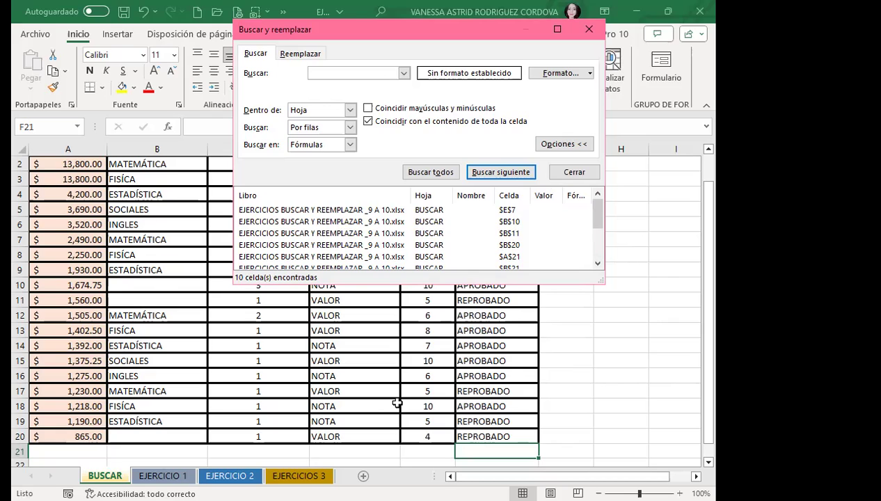
pyautogui.click(212, 271)
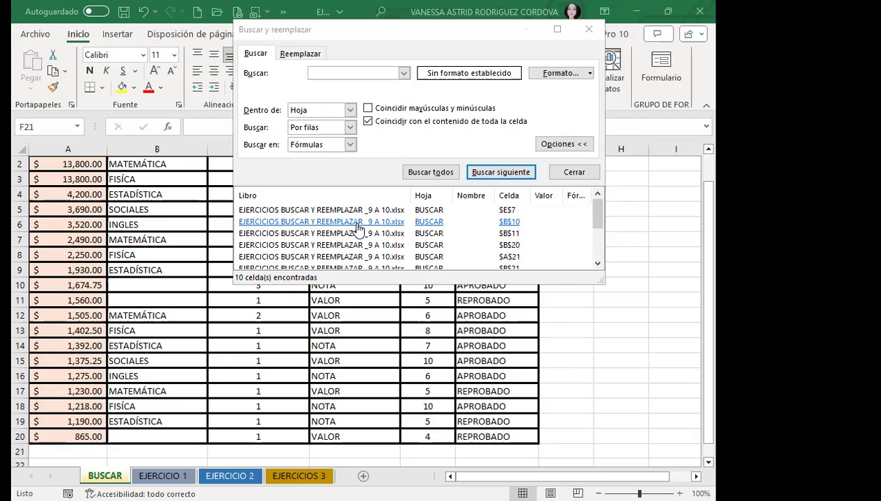
pyautogui.click(359, 222)
pyautogui.hotkey('ctrl', 'a')
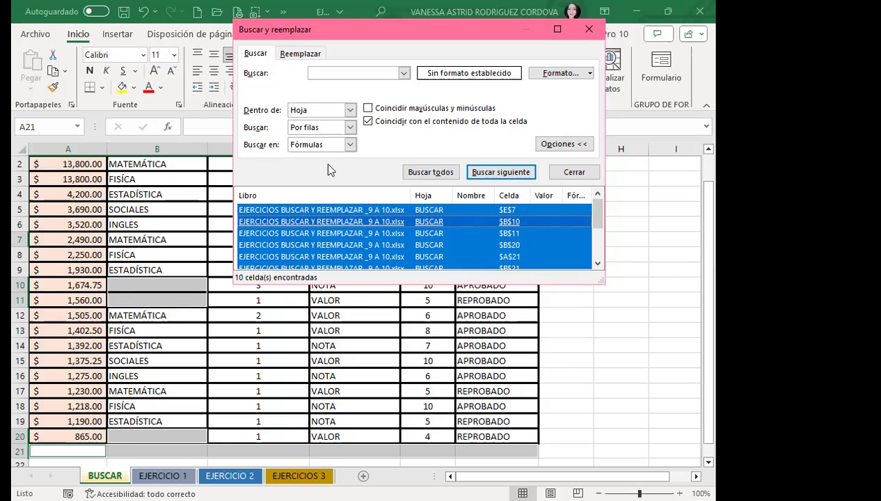
pyautogui.click(589, 30)
pyautogui.scroll(1, 178, 267)
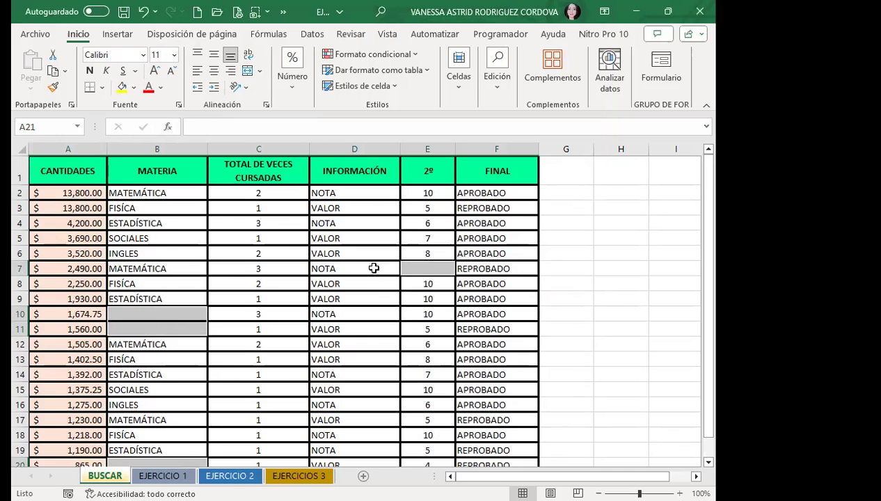
pyautogui.scroll(-3, 177, 272)
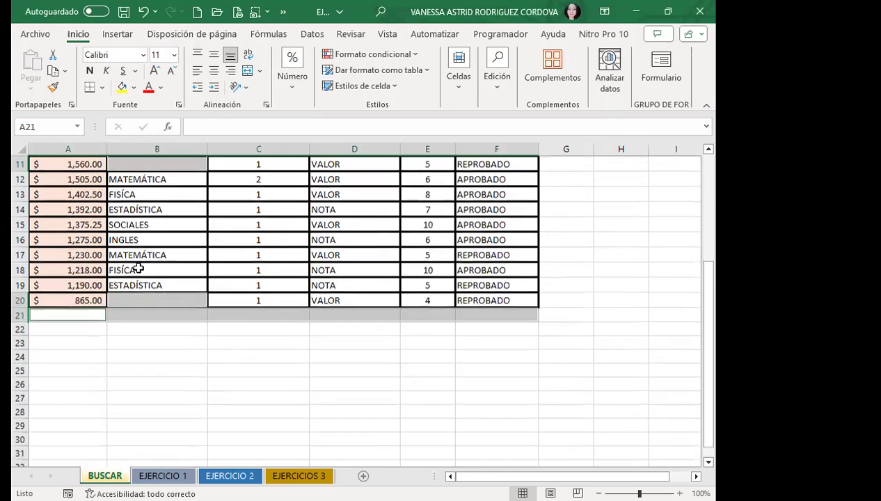
pyautogui.scroll(3, 192, 284)
pyautogui.scroll(1, 424, 256)
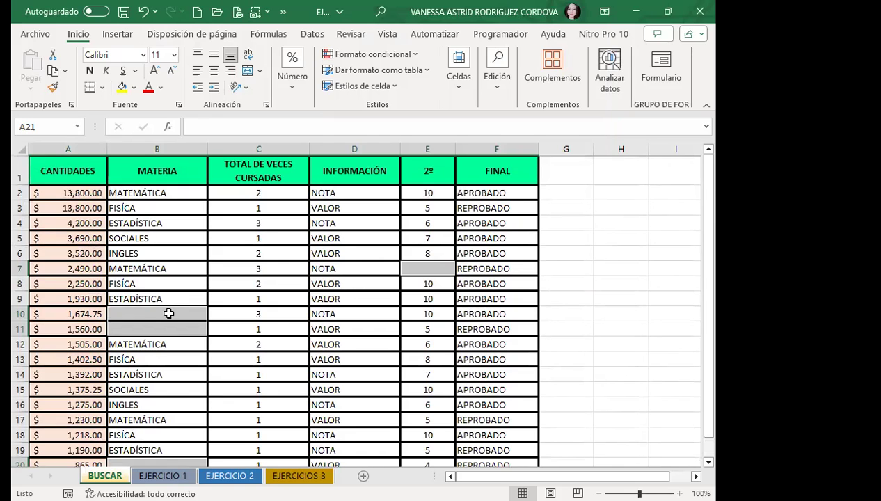
pyautogui.scroll(-3, 169, 313)
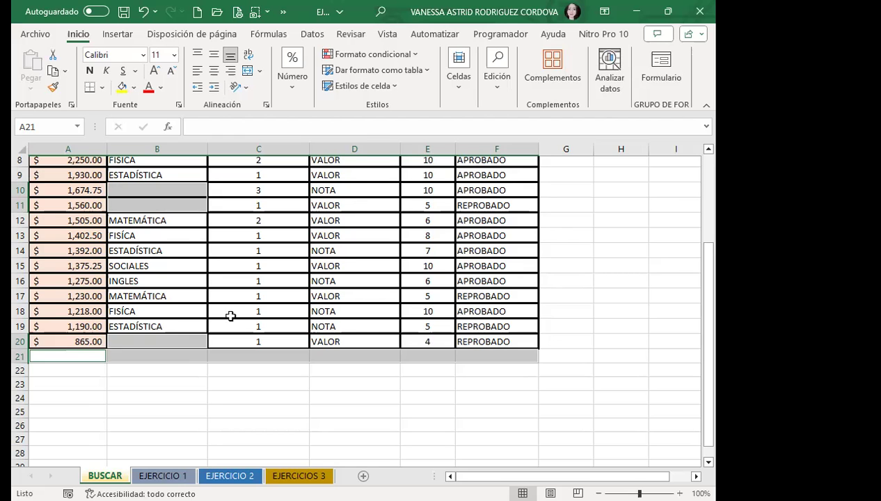
pyautogui.scroll(3, 228, 316)
pyautogui.scroll(-3, 392, 274)
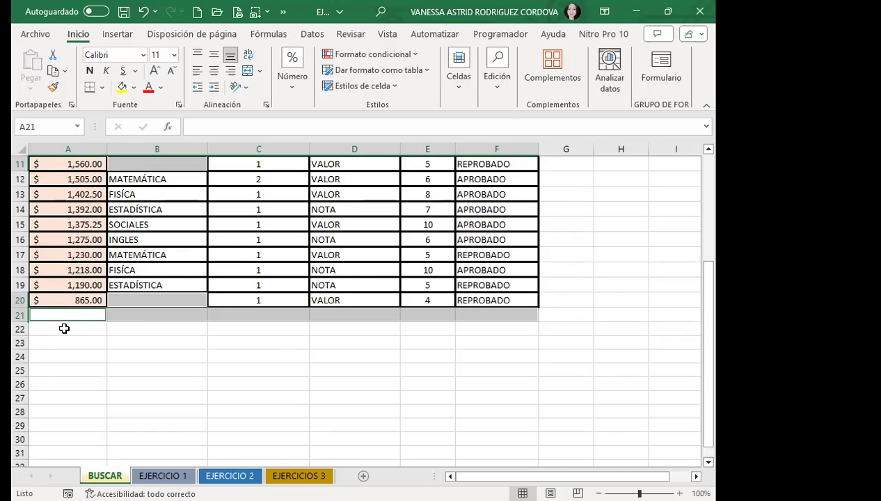
pyautogui.scroll(3, 80, 323)
pyautogui.scroll(1, 81, 324)
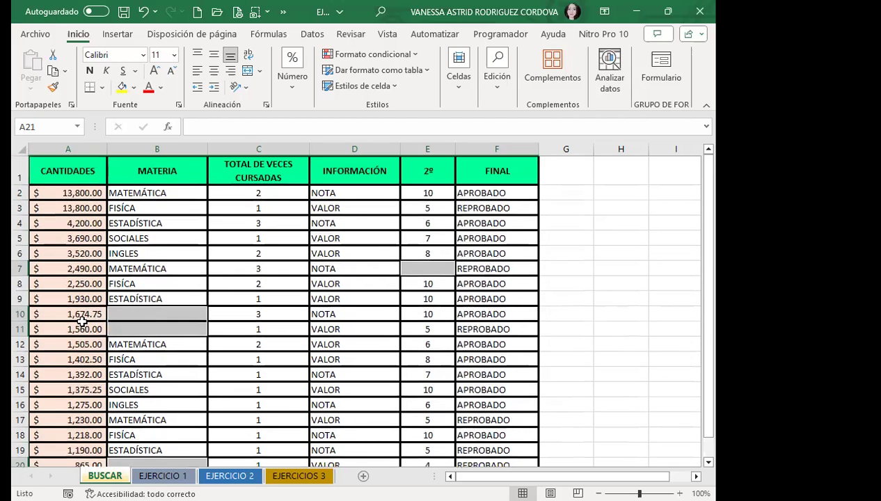
pyautogui.scroll(-3, 80, 331)
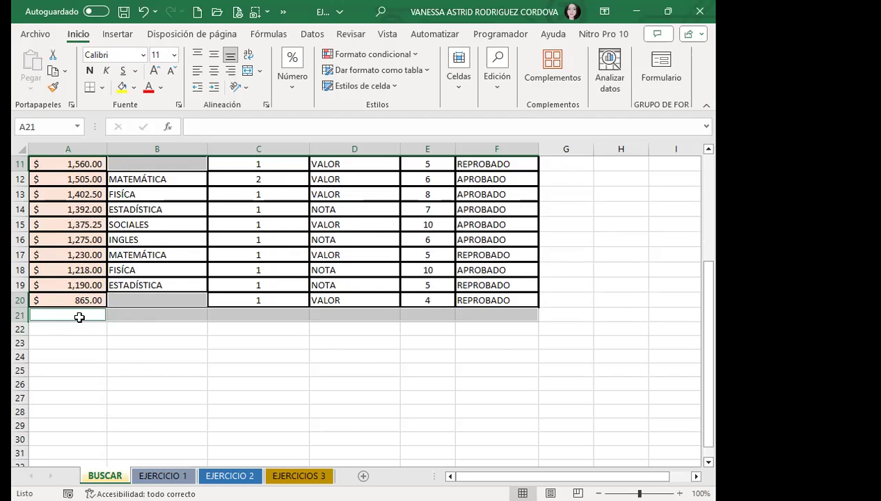
pyautogui.scroll(3, 79, 317)
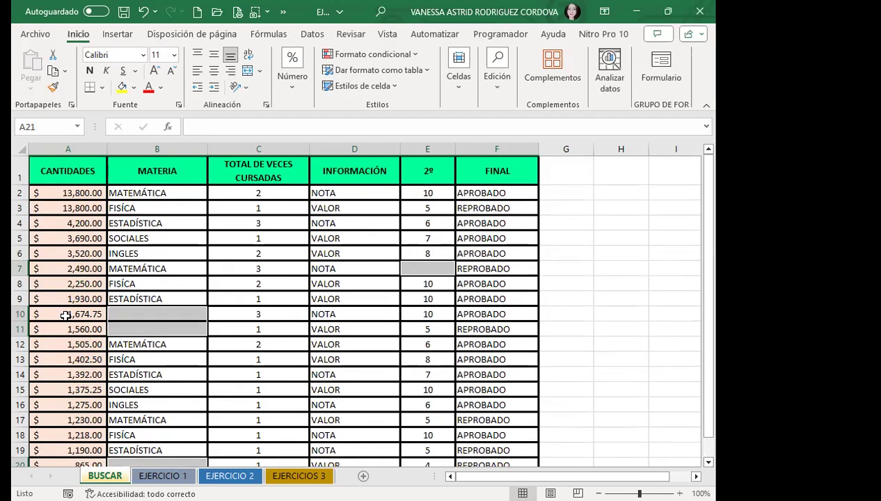
pyautogui.scroll(-2, 67, 313)
pyautogui.scroll(-1, 66, 312)
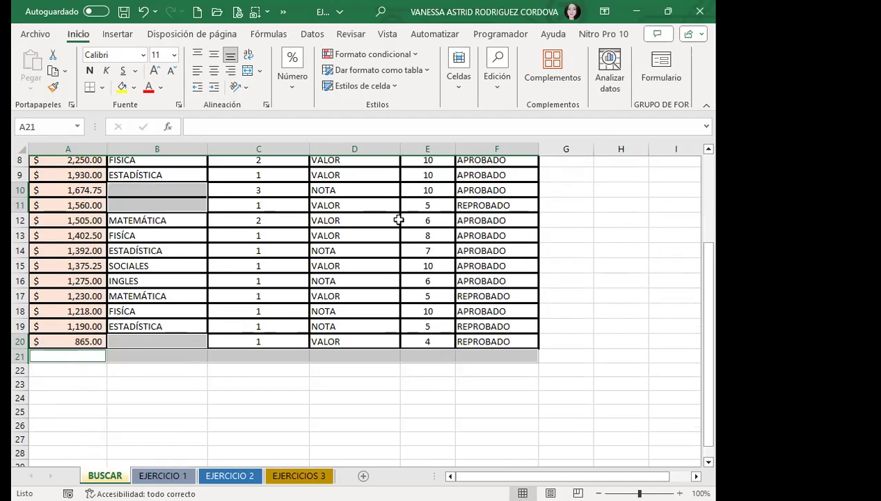
# List all the empty cells again with an empty whole-cell search, moving the dialog off the table
pyautogui.hotkey('ctrl', 'b')
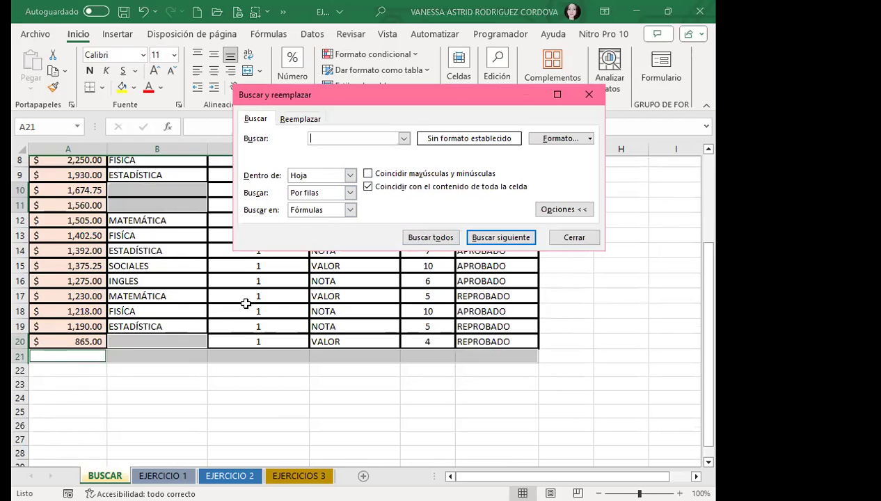
pyautogui.click(245, 303)
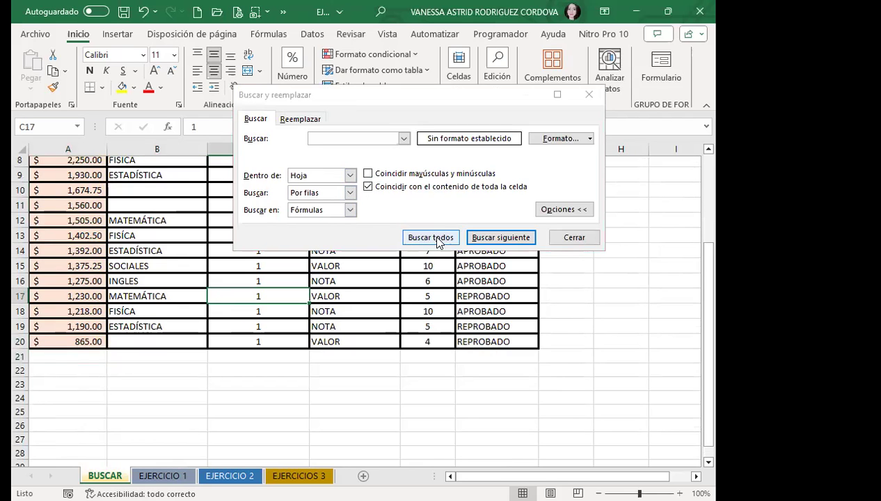
pyautogui.click(430, 237)
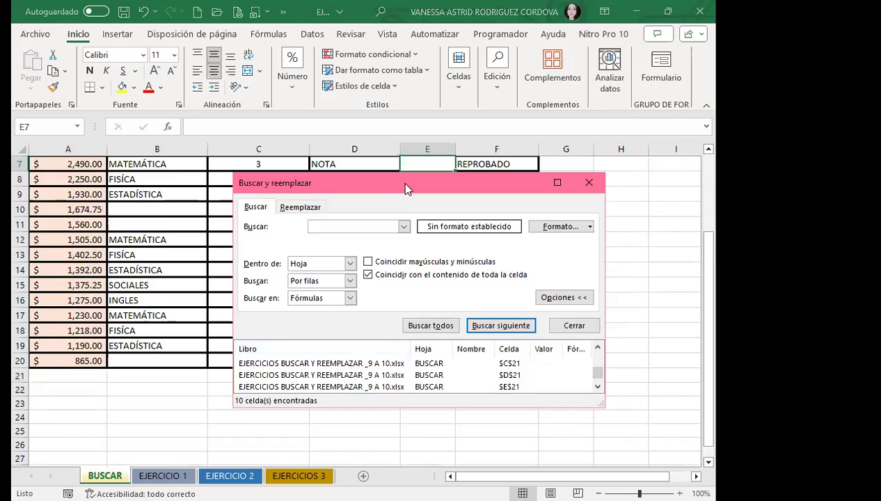
pyautogui.moveTo(408, 182); pyautogui.dragTo(453, 85)
# Replace all 10 blank cells with EXCEL, then clear the Reemplazar con text and return to Buscar
pyautogui.click(343, 110)
pyautogui.click(365, 144)
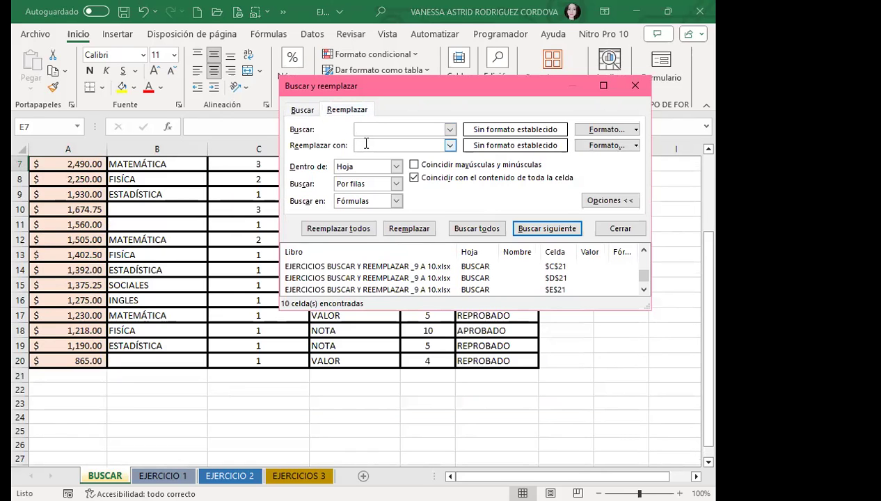
pyautogui.write('ExCEL')
pyautogui.click(339, 228)
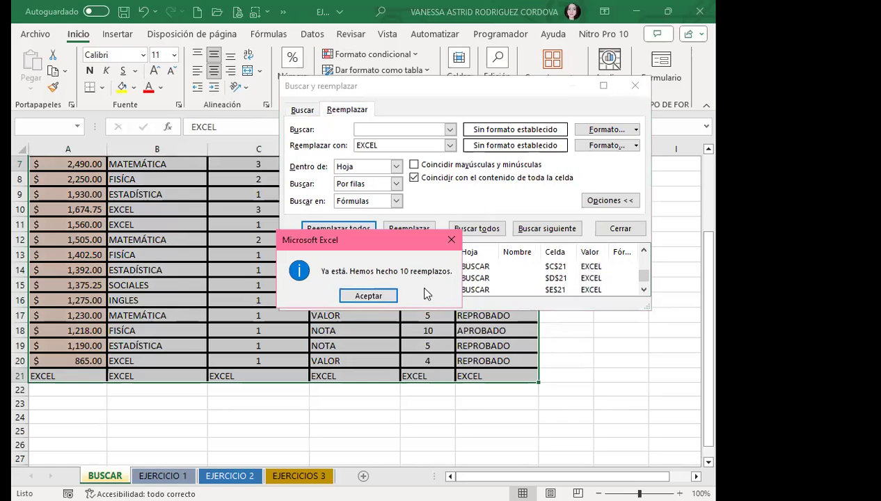
pyautogui.click(366, 296)
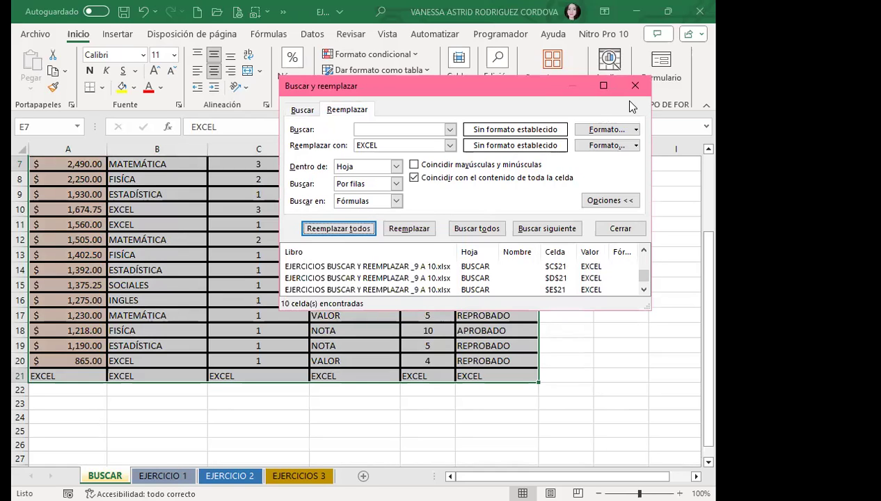
pyautogui.doubleClick(393, 145)
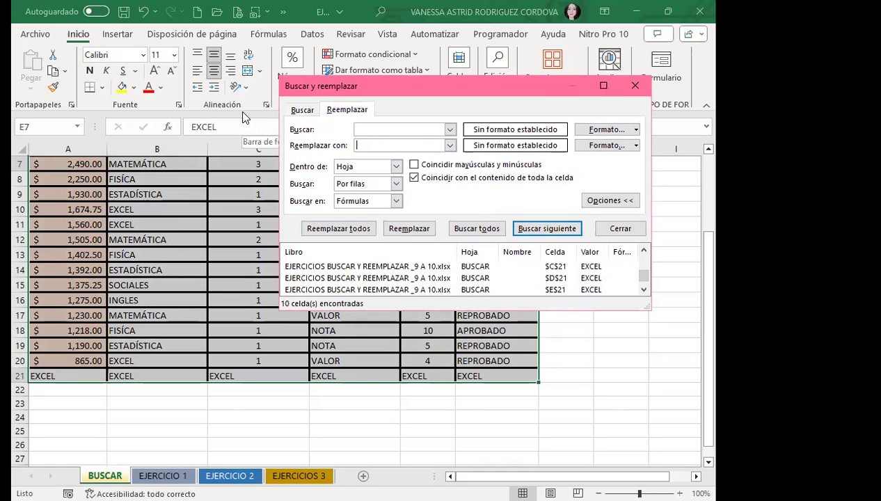
pyautogui.click(298, 112)
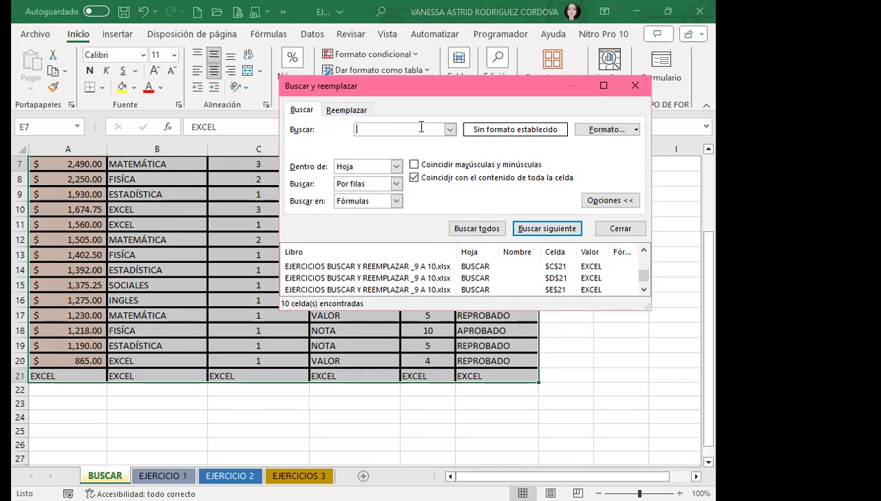
pyautogui.click(635, 86)
pyautogui.click(261, 269)
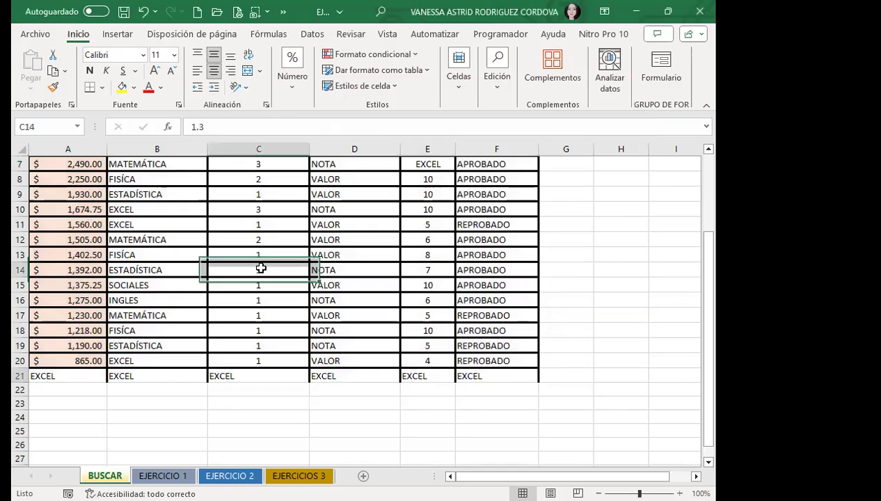
pyautogui.scroll(3, 165, 324)
pyautogui.click(426, 264)
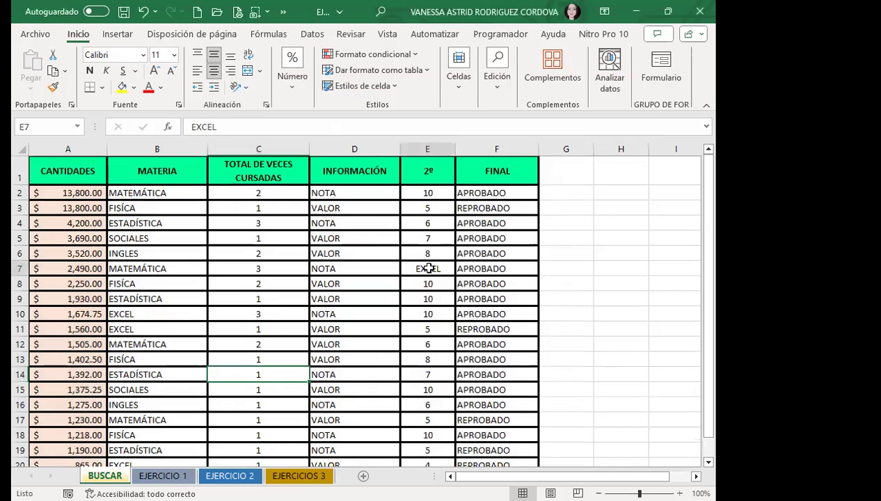
pyautogui.scroll(-2, 154, 277)
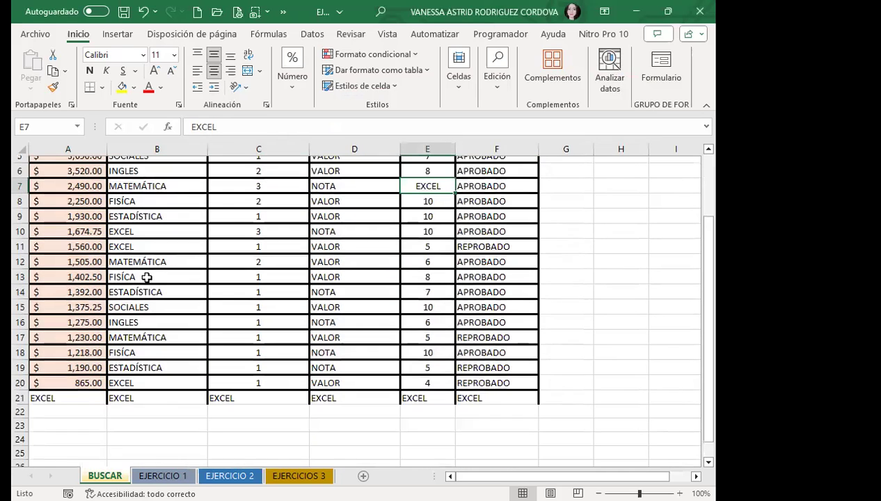
pyautogui.click(160, 234)
pyautogui.scroll(-3, 163, 230)
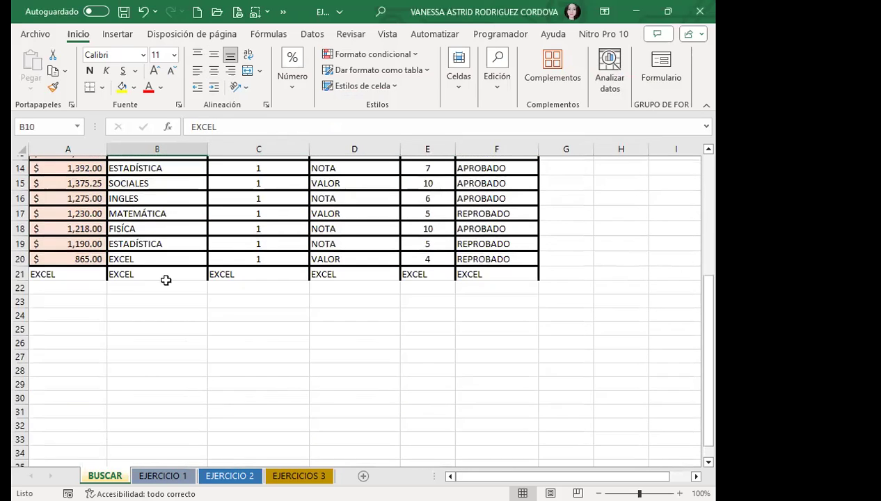
pyautogui.moveTo(69, 275); pyautogui.dragTo(481, 275)
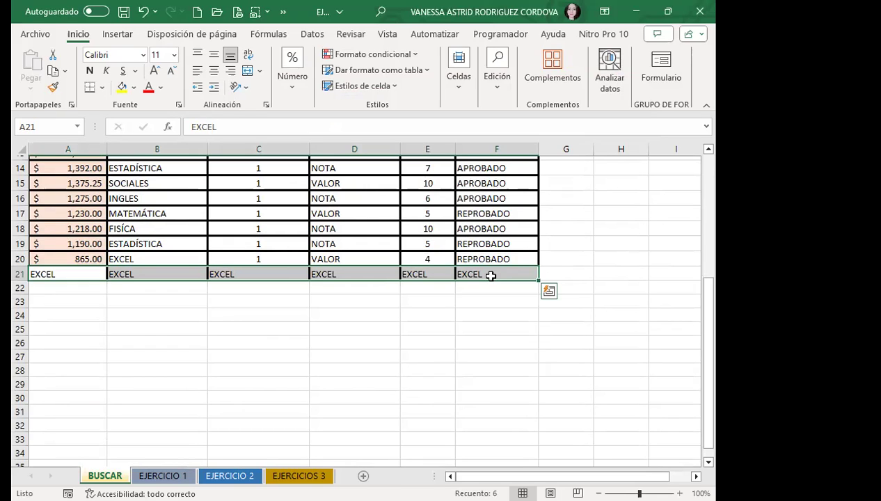
pyautogui.click(256, 331)
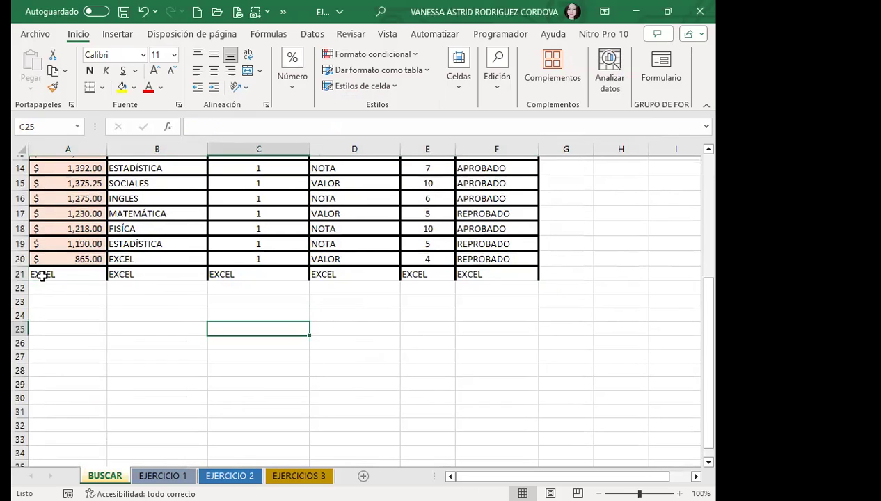
pyautogui.click(246, 273)
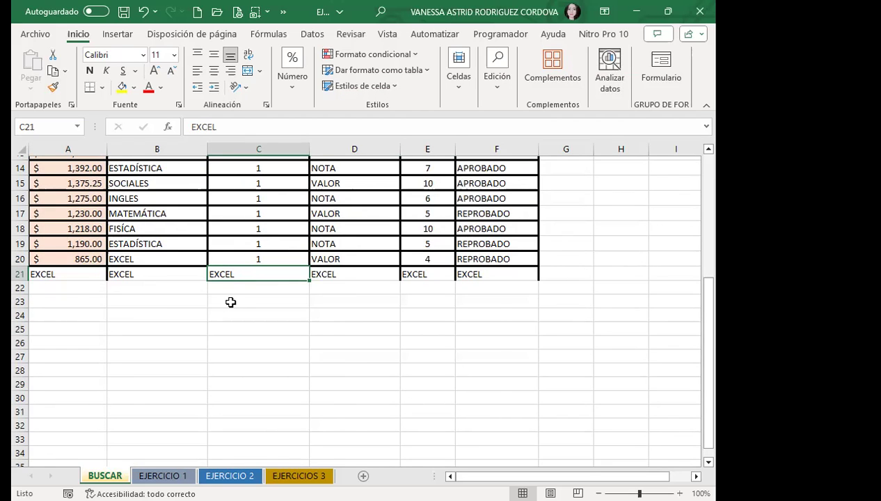
pyautogui.scroll(5, 237, 299)
pyautogui.click(245, 268)
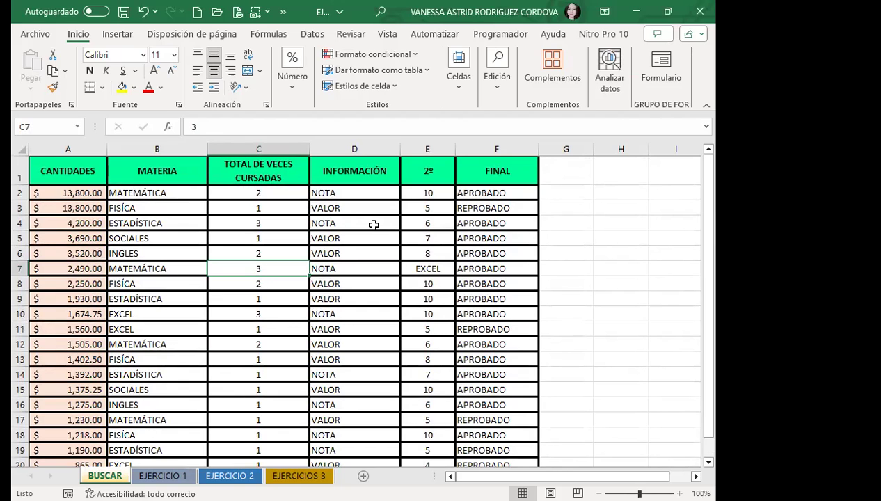
pyautogui.hotkey('ctrl', 'b')
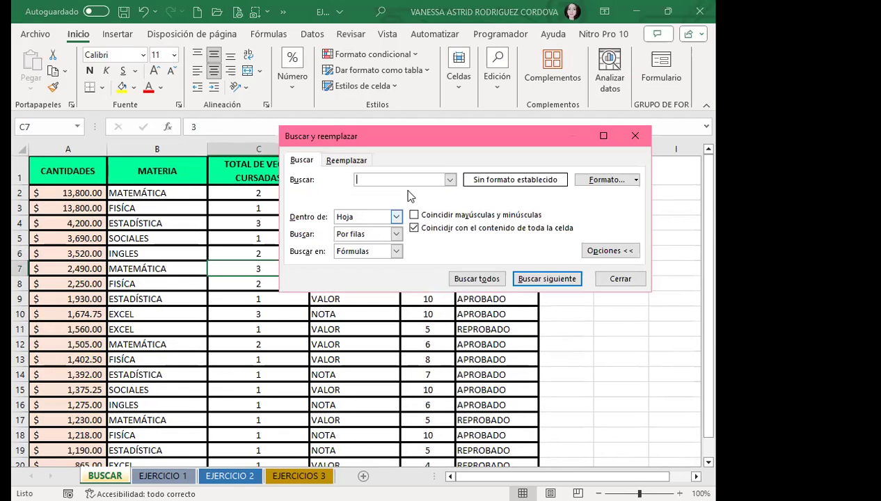
pyautogui.write('A')
pyautogui.write('PR')
pyautogui.write('OBADO')
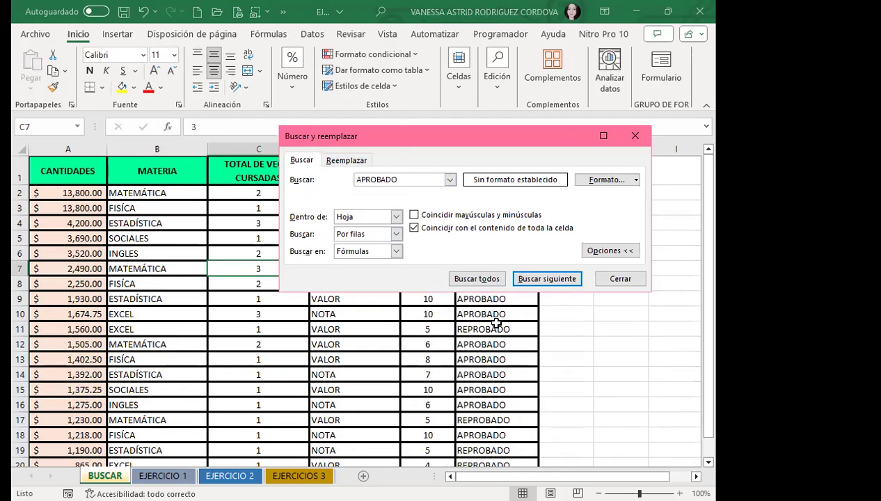
pyautogui.click(467, 279)
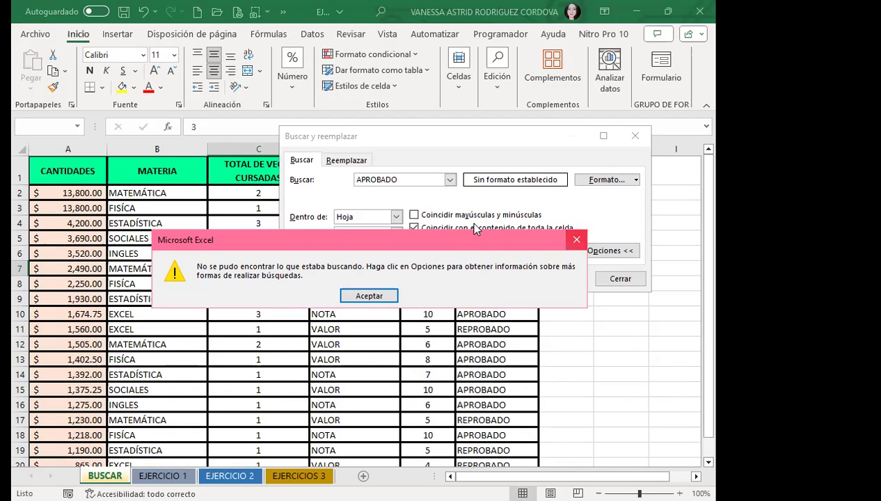
pyautogui.press('Return')
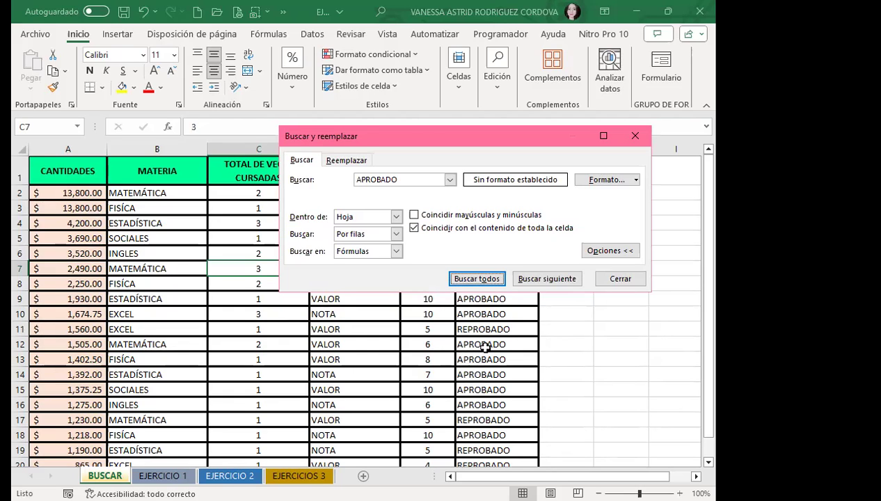
pyautogui.click(616, 279)
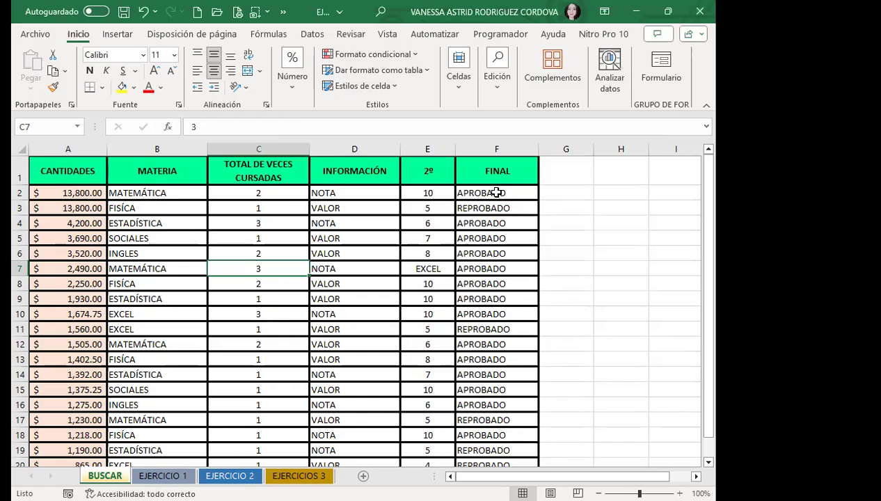
pyautogui.click(497, 193)
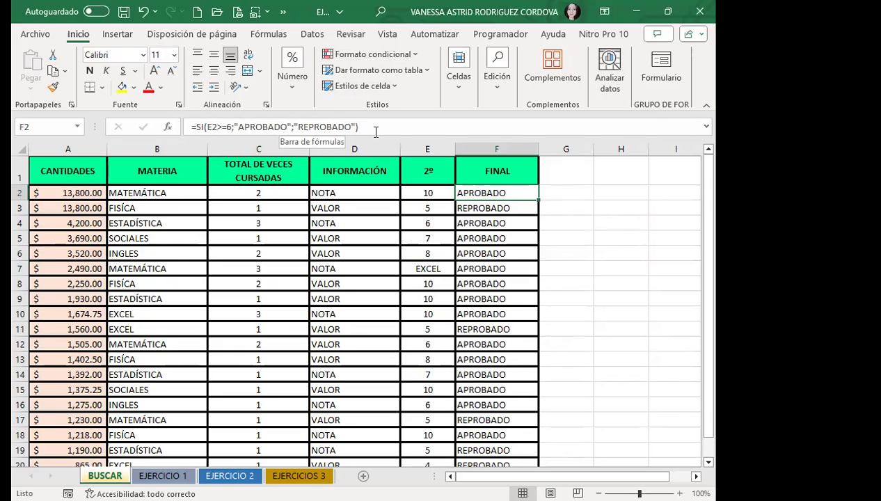
# Inspect the SI formulas in F6, F2 and F4, then reopen the APROBADO search
pyautogui.click(488, 252)
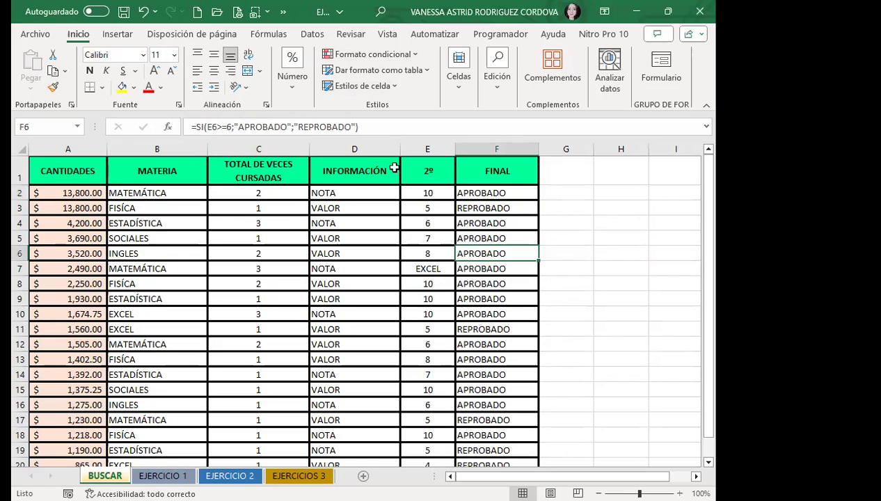
pyautogui.click(490, 189)
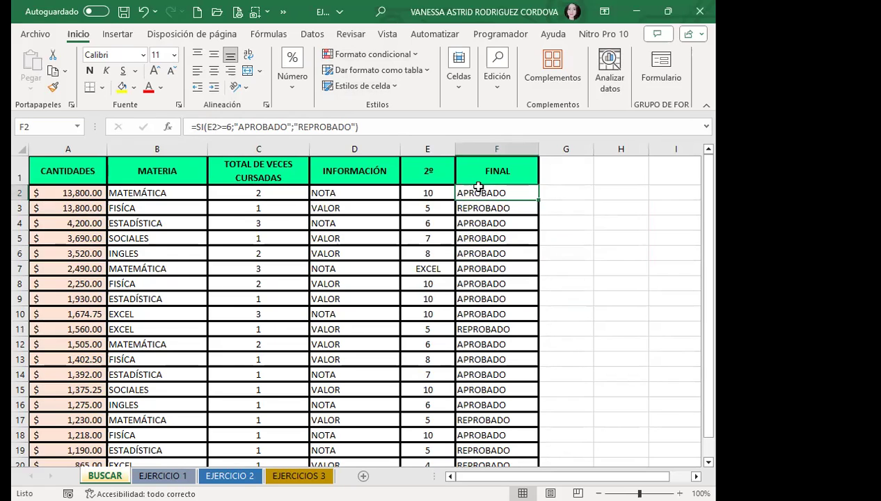
pyautogui.click(504, 221)
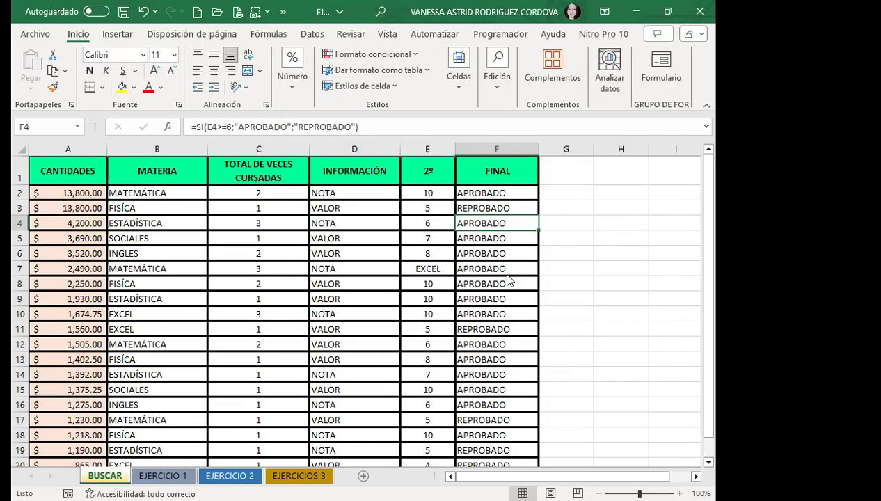
pyautogui.hotkey('ctrl', 'b')
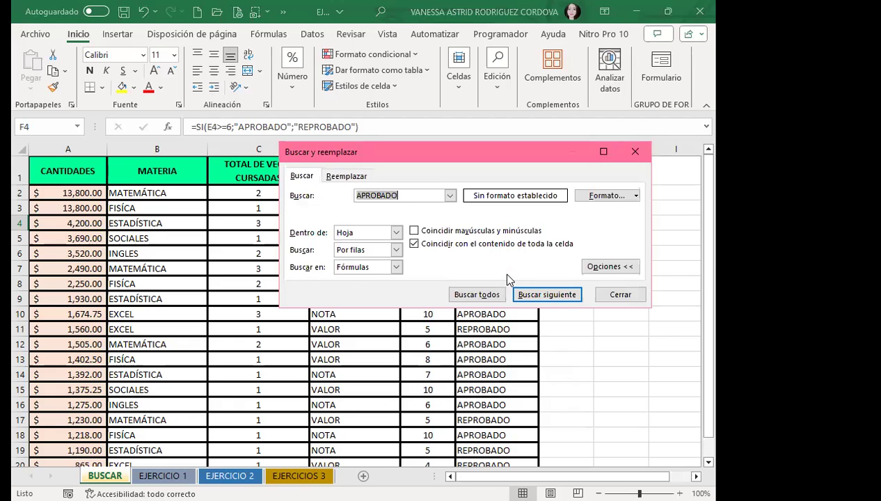
# Make the APROBADO search case-sensitive; searching formulas still finds nothing
pyautogui.click(421, 231)
pyautogui.click(473, 294)
pyautogui.click(373, 295)
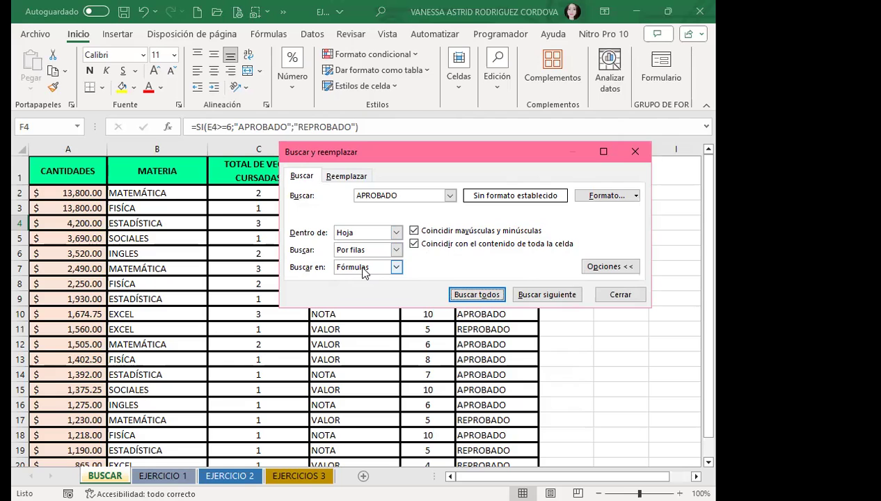
# Search in Valores to list the 14 APROBADO cells, widening the results to show the Fórmula column
pyautogui.click(363, 272)
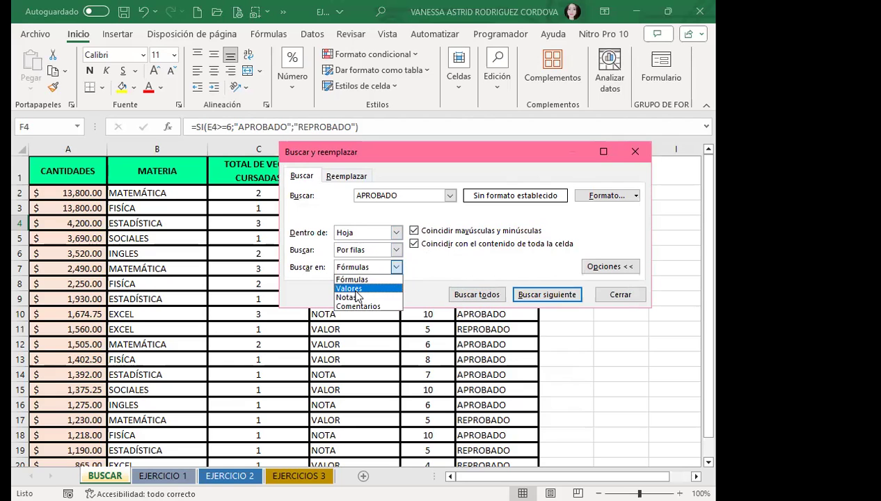
pyautogui.click(349, 288)
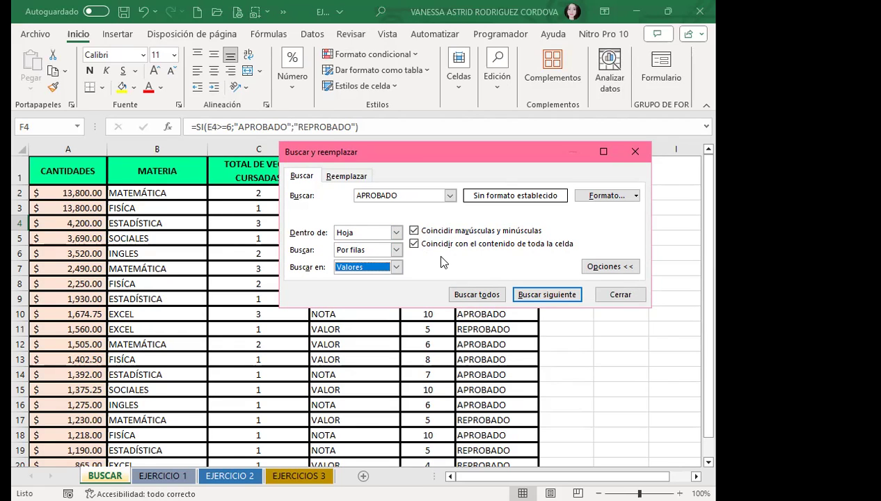
pyautogui.click(464, 294)
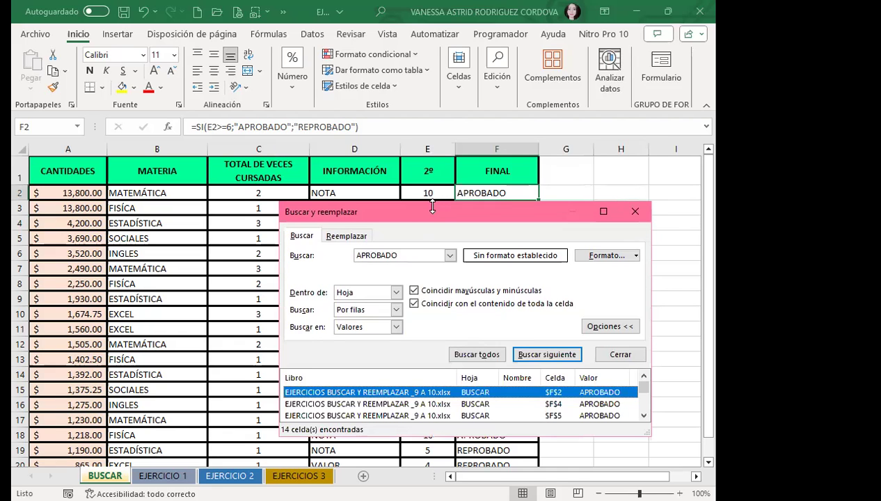
pyautogui.moveTo(423, 219); pyautogui.dragTo(371, 37)
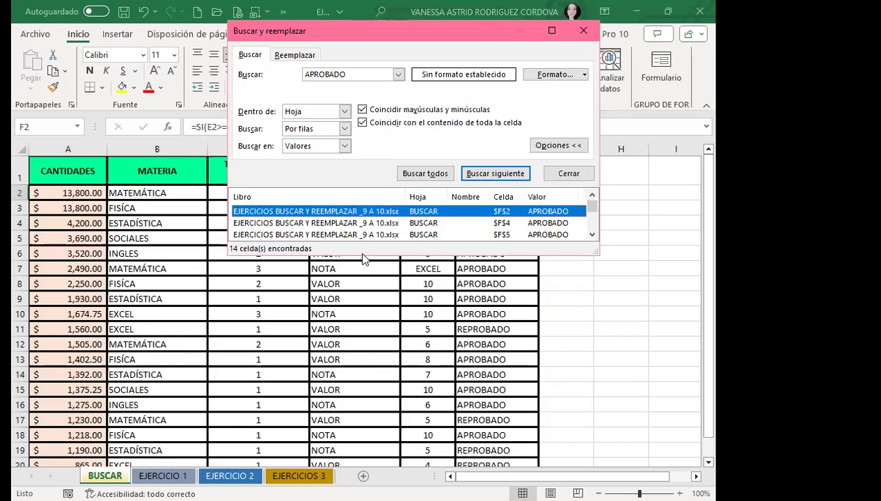
pyautogui.moveTo(362, 260); pyautogui.dragTo(361, 369)
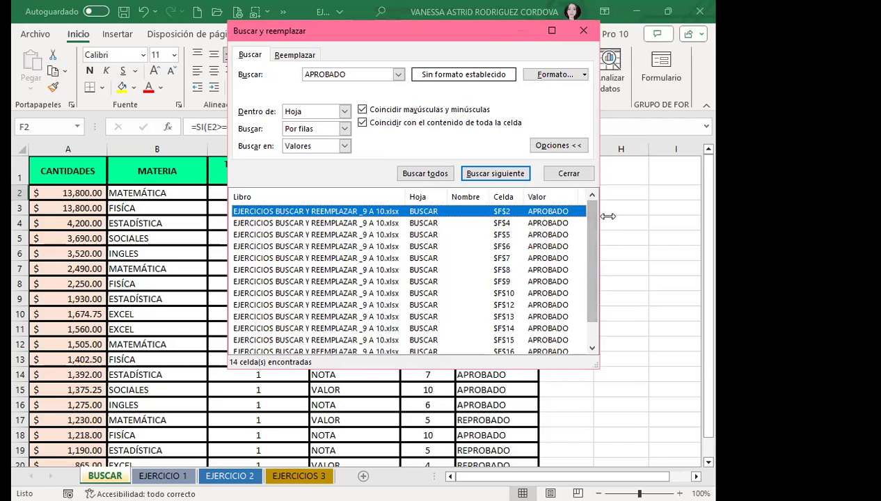
pyautogui.moveTo(608, 217); pyautogui.dragTo(714, 216)
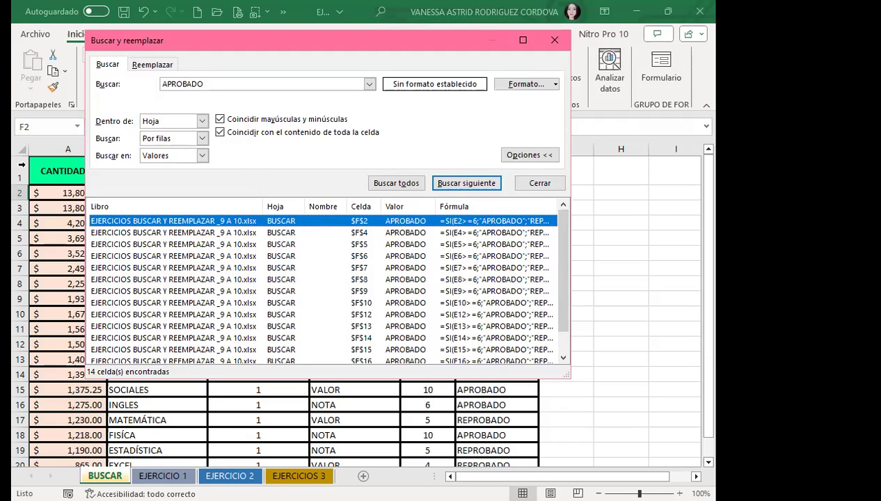
pyautogui.scroll(-1, 293, 285)
pyautogui.scroll(1, 289, 292)
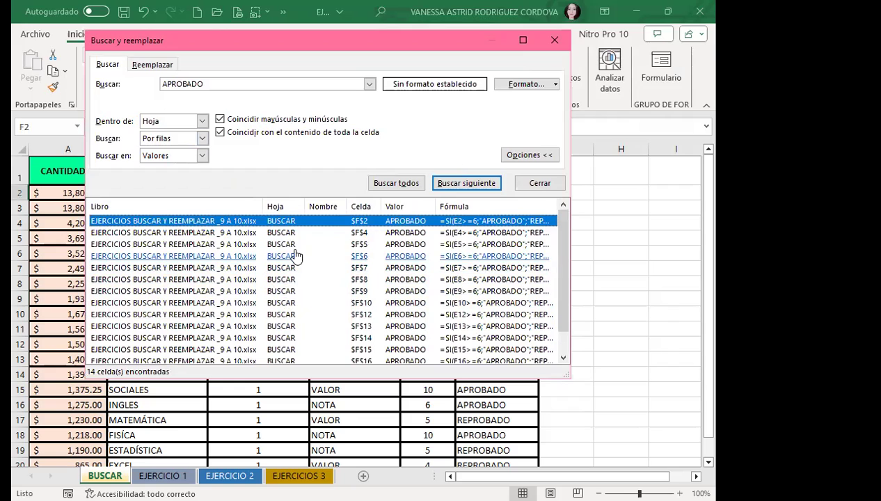
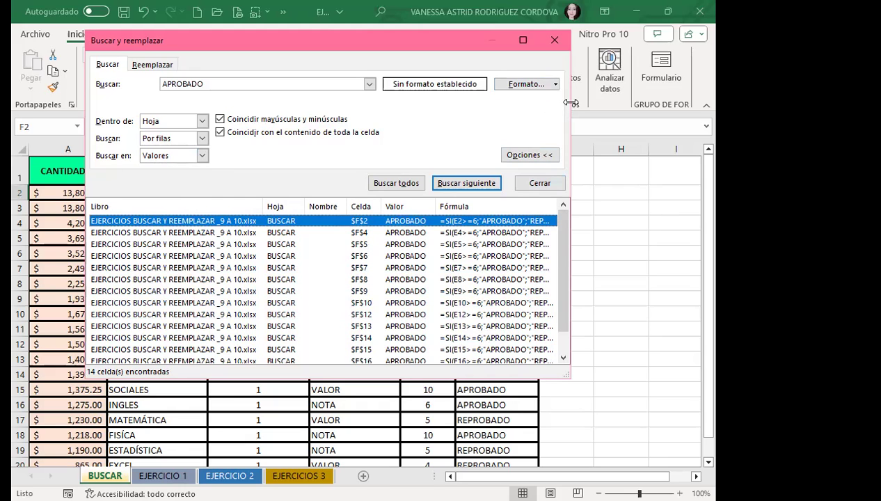
# Select every APROBADO match in the results list with Ctrl+A, then close Buscar y reemplazar
pyautogui.moveTo(570, 102); pyautogui.dragTo(637, 102)
pyautogui.scroll(-1, 417, 278)
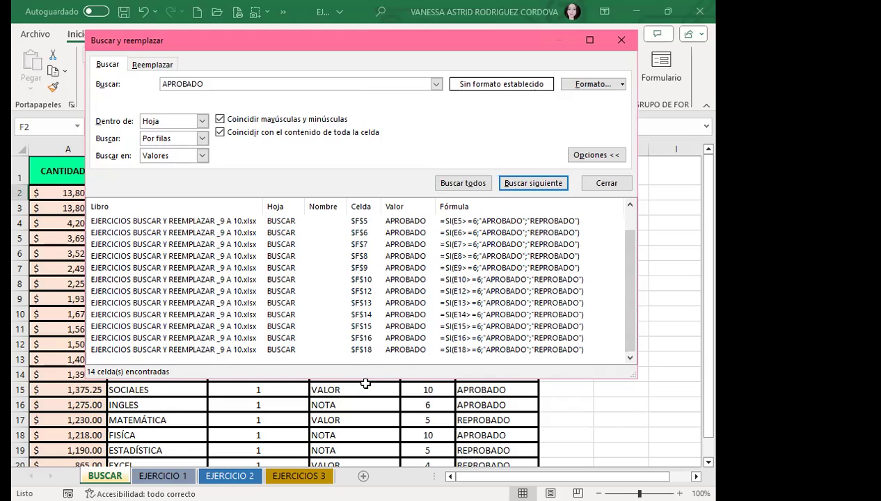
pyautogui.moveTo(364, 380); pyautogui.dragTo(364, 314)
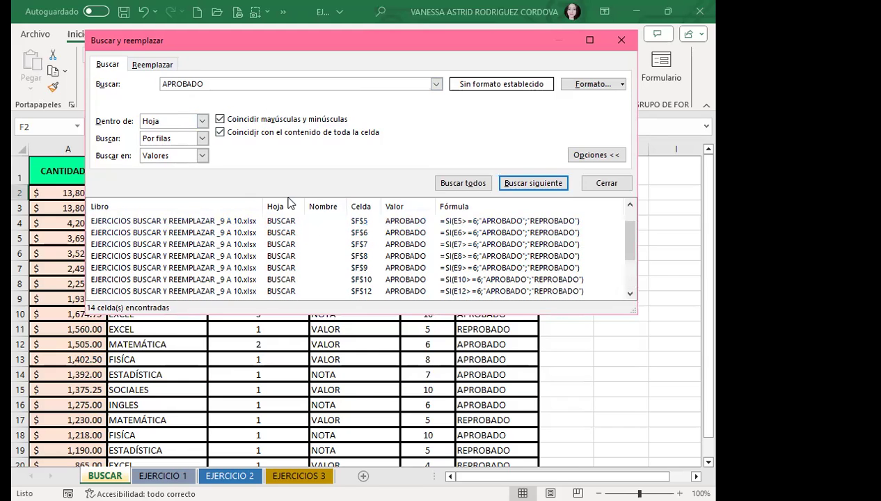
pyautogui.hotkey('ctrl', 'a')
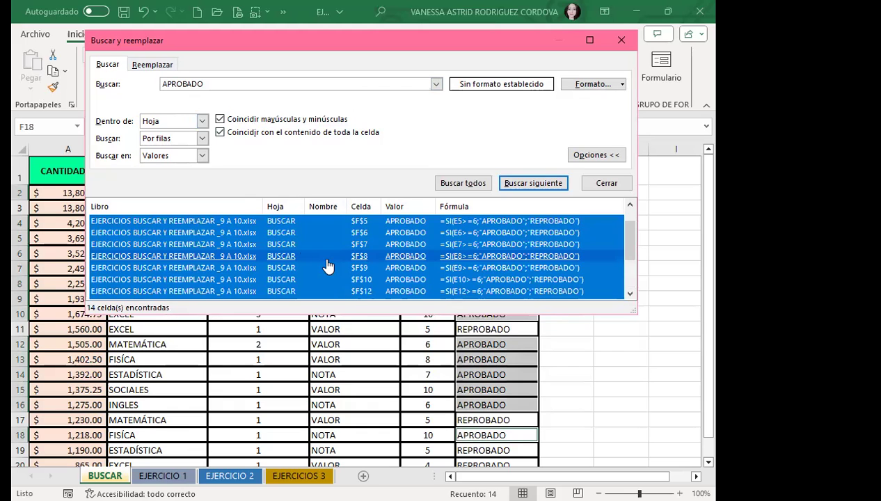
pyautogui.click(622, 41)
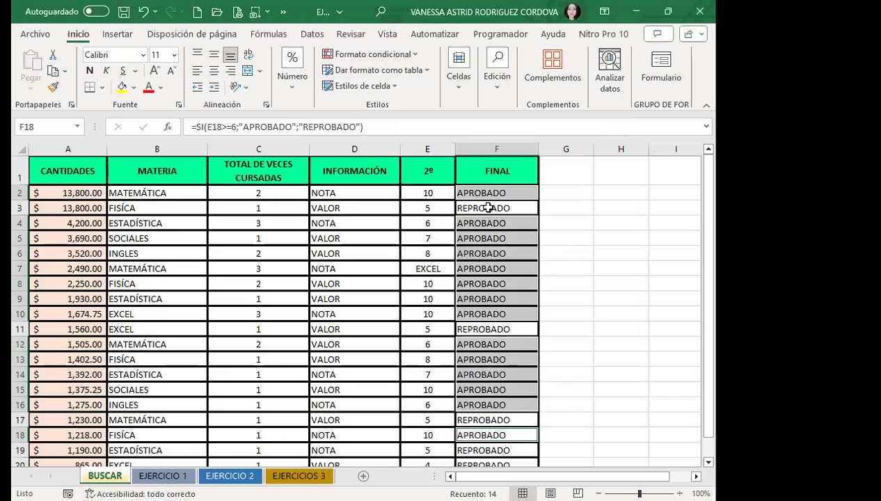
# Colour the selected APROBADO cells' text red, after trying and undoing a yellow fill
pyautogui.click(121, 88)
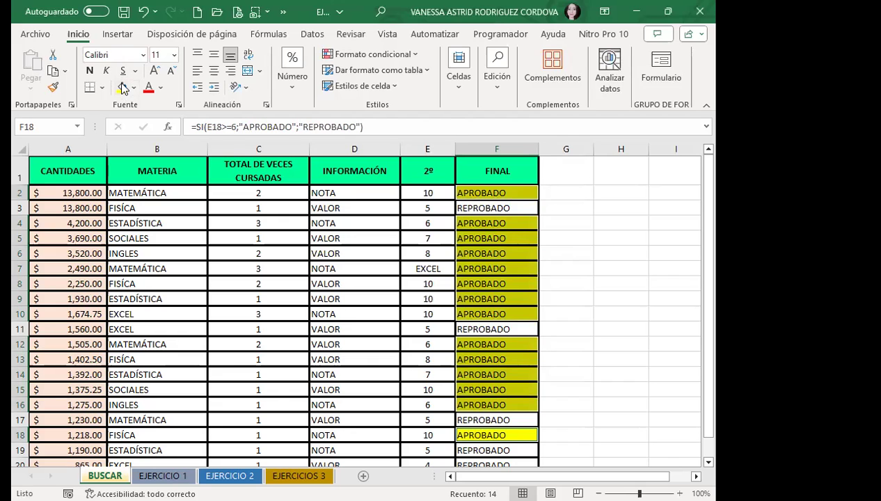
pyautogui.click(142, 12)
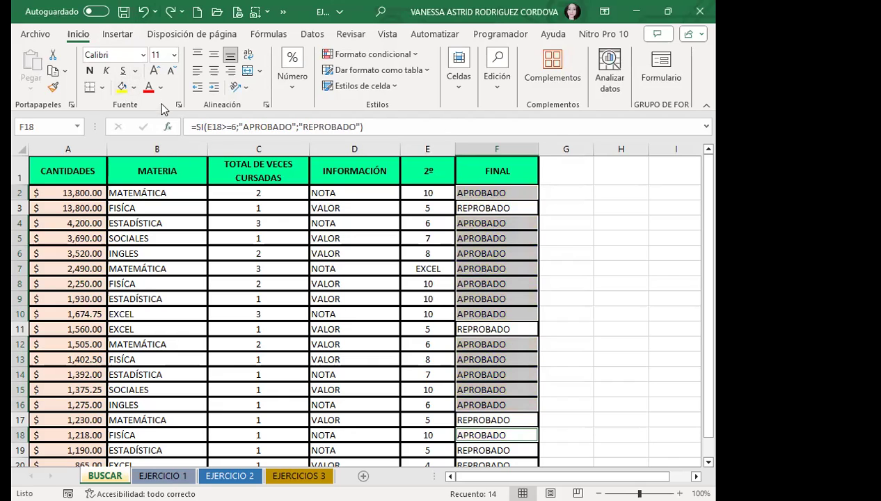
pyautogui.click(148, 88)
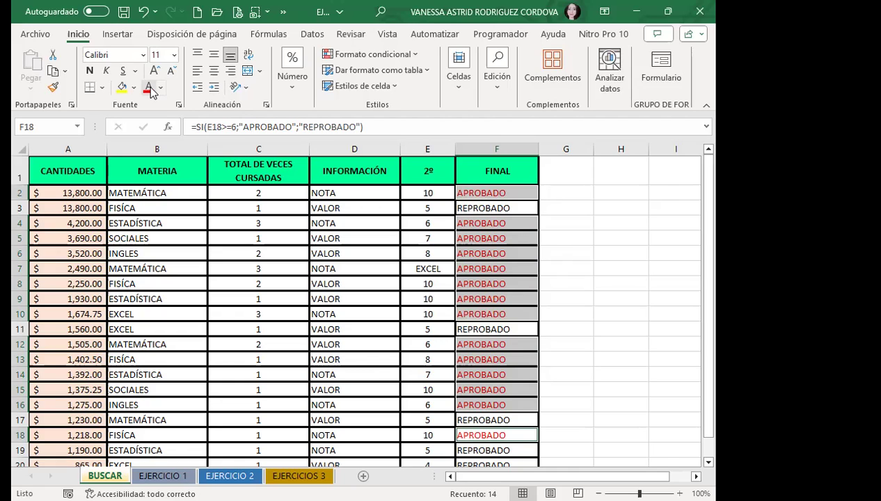
pyautogui.scroll(-3, 448, 312)
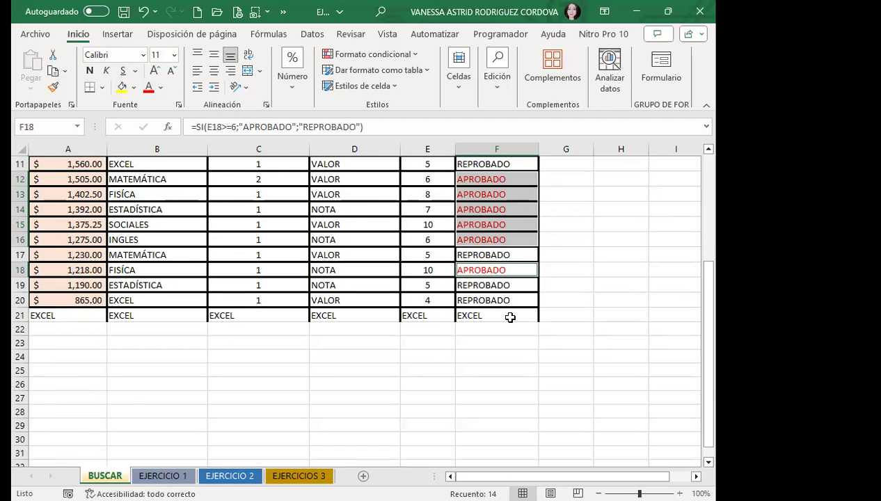
pyautogui.scroll(3, 498, 298)
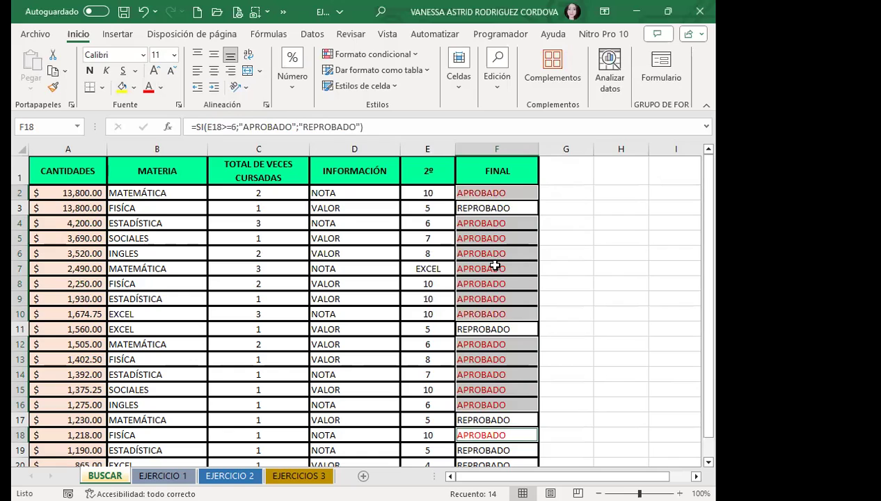
# Deselect the cells and reopen Buscar y reemplazar with Ctrl+B, showing the extra options
pyautogui.click(405, 255)
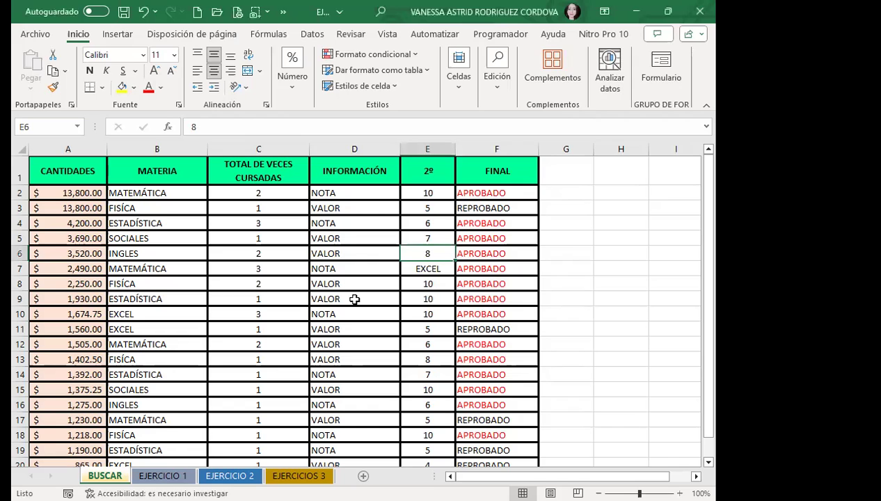
pyautogui.hotkey('ctrl', 'b')
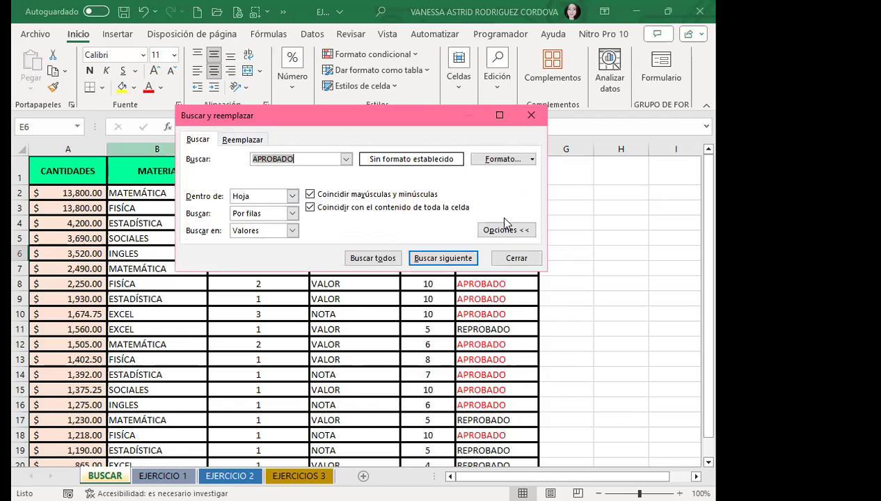
pyautogui.click(498, 232)
pyautogui.click(498, 231)
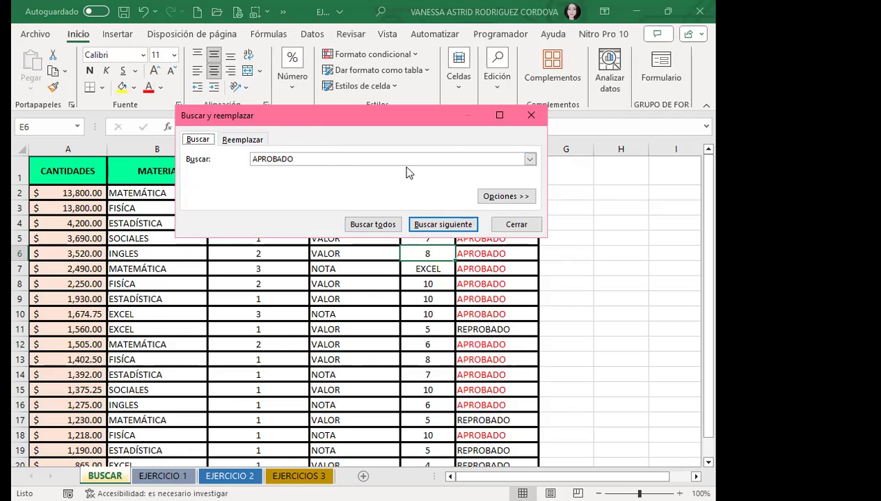
pyautogui.click(491, 199)
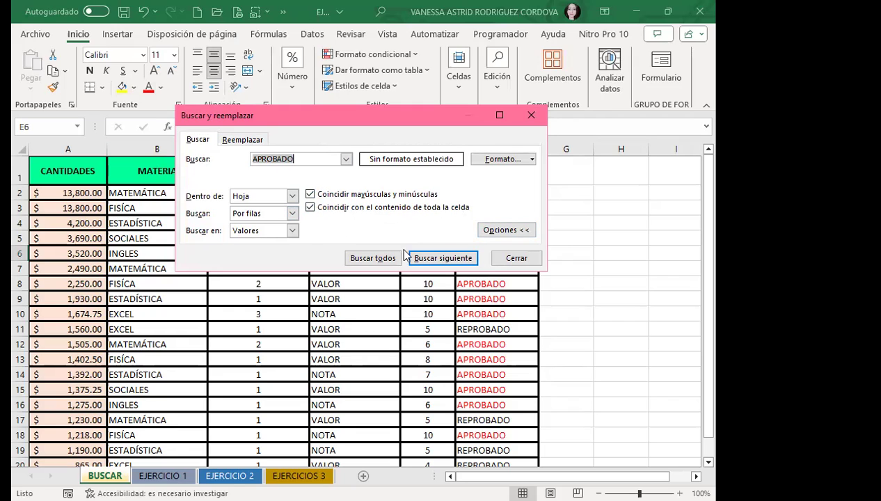
pyautogui.click(508, 231)
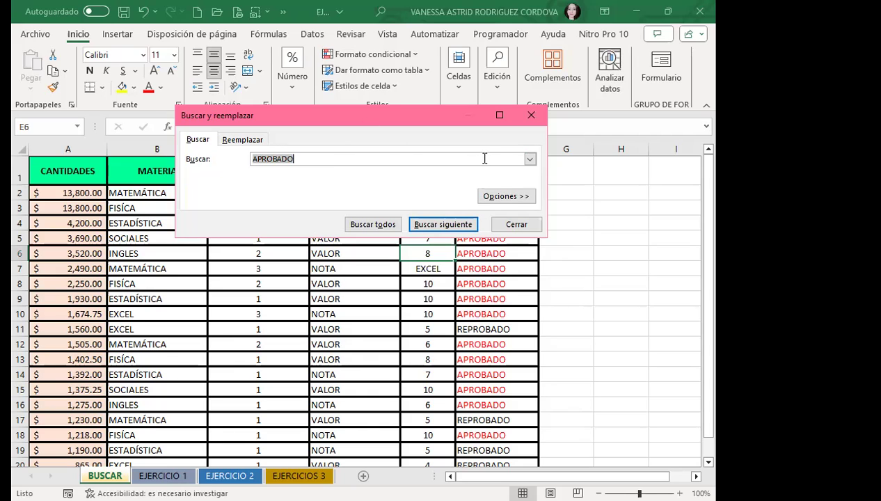
pyautogui.click(507, 196)
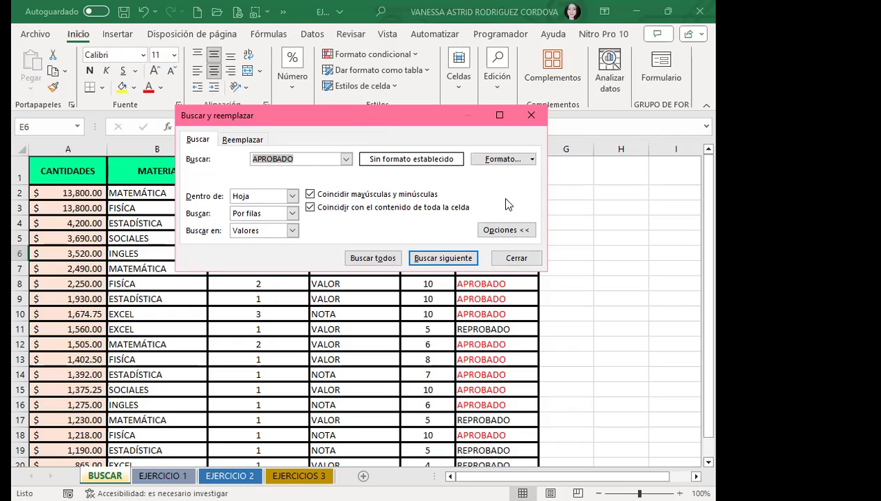
# Clear the APROBADO search term and turn off Coincidir mayúsculas y minúsculas
pyautogui.press('BackSpace')
pyautogui.click(242, 138)
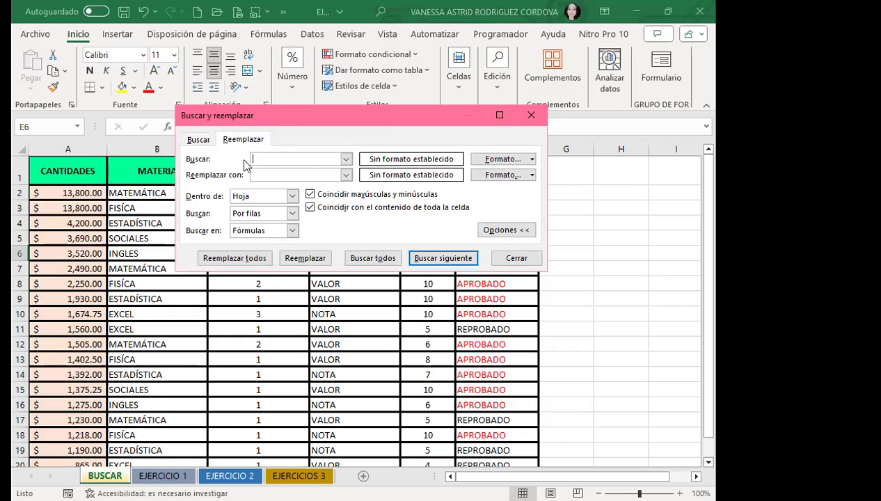
pyautogui.click(310, 194)
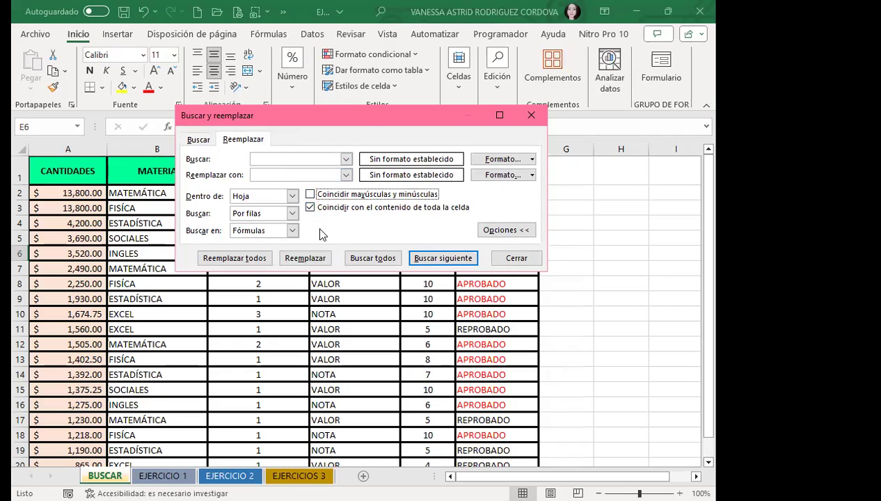
pyautogui.click(202, 140)
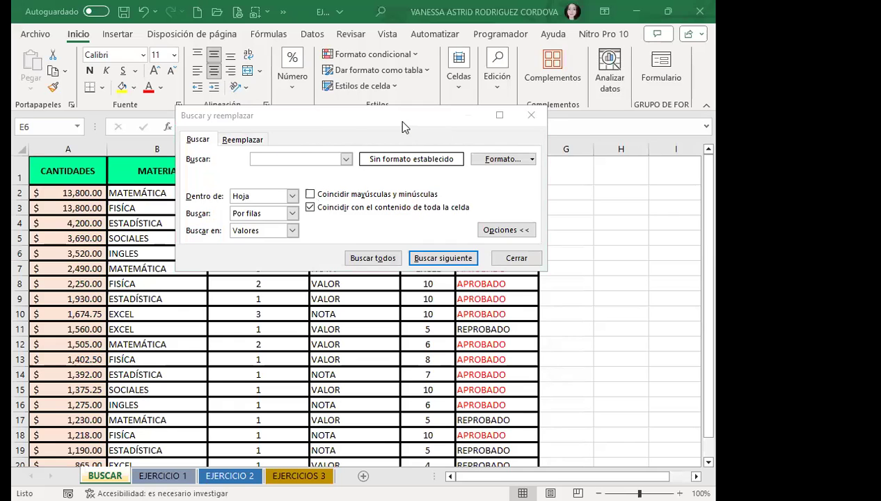
# Set the search format to match the CANTIDADES header in cell A1 via Elegir formato de celda
pyautogui.moveTo(402, 127); pyautogui.dragTo(518, 229)
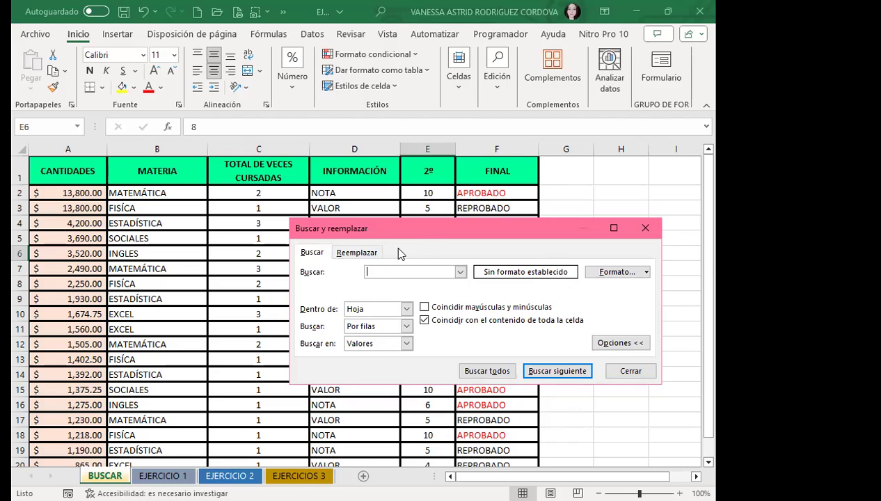
pyautogui.click(646, 272)
pyautogui.click(483, 308)
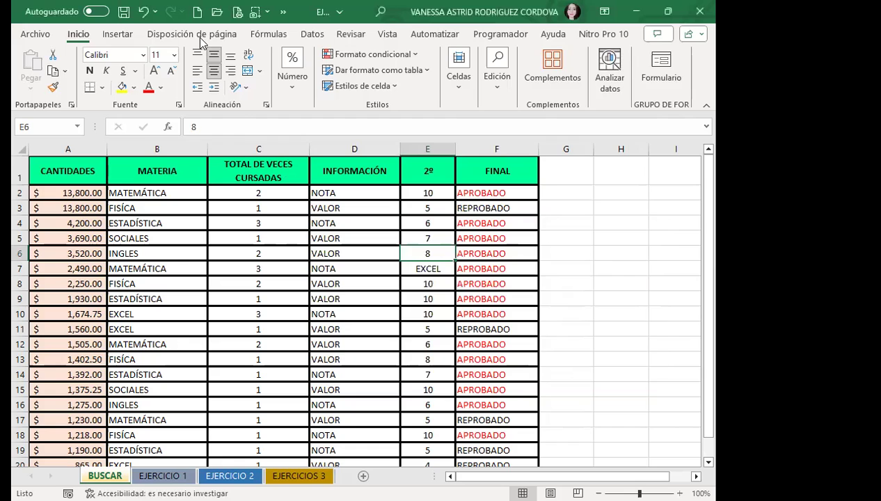
pyautogui.click(79, 170)
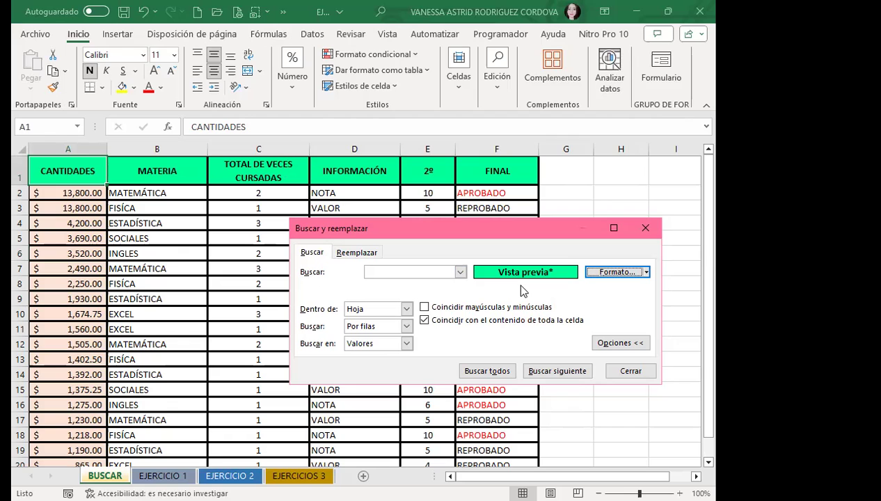
# Open the replacement format's Relleno settings and start a gradient fill effect
pyautogui.click(360, 253)
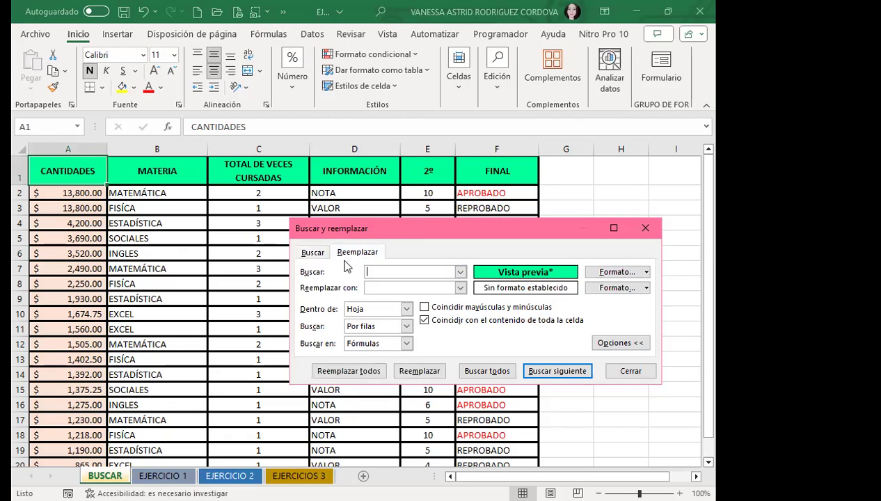
pyautogui.click(646, 288)
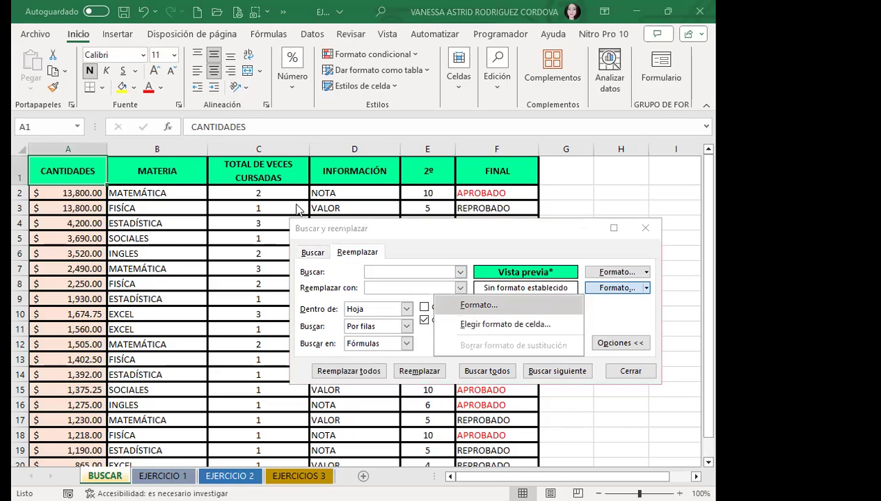
pyautogui.press('Return')
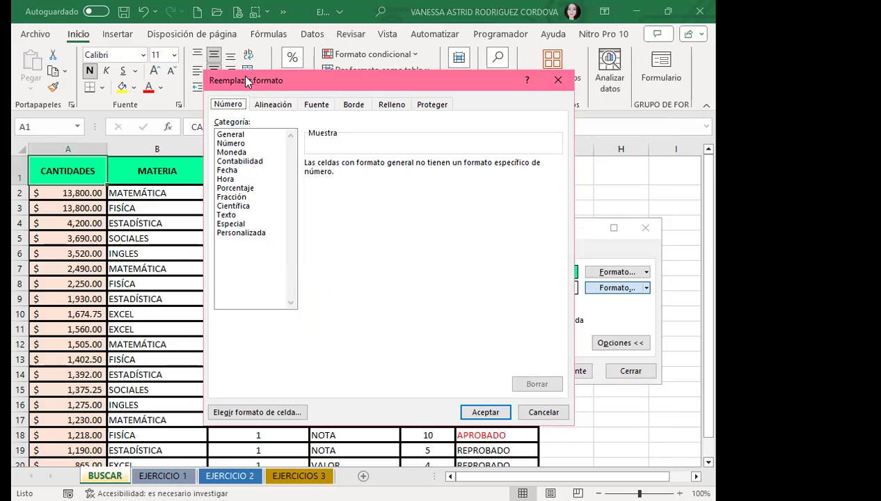
pyautogui.click(392, 106)
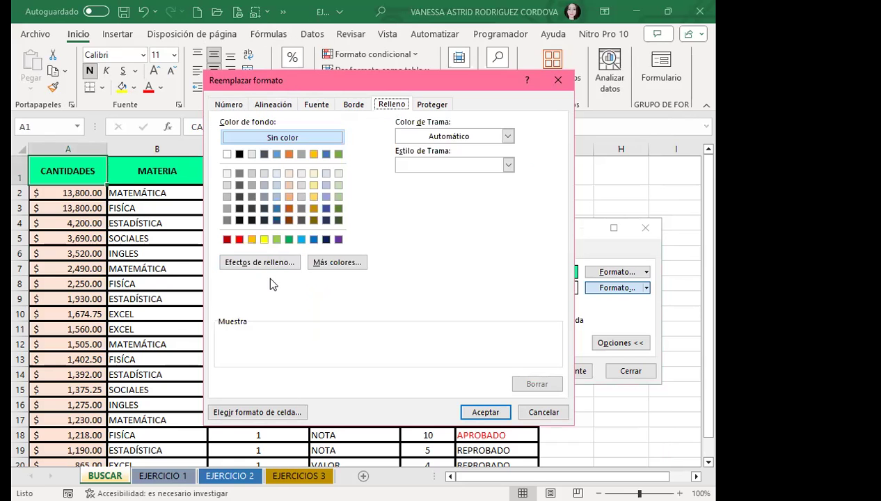
pyautogui.click(263, 259)
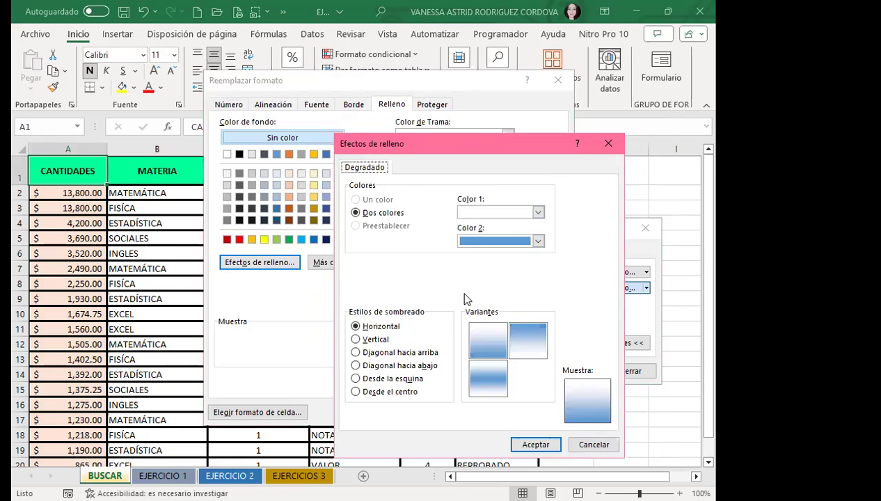
# Make the gradient dark green to pale gold and accept it as the replacement format
pyautogui.click(539, 212)
pyautogui.click(506, 364)
pyautogui.click(388, 295)
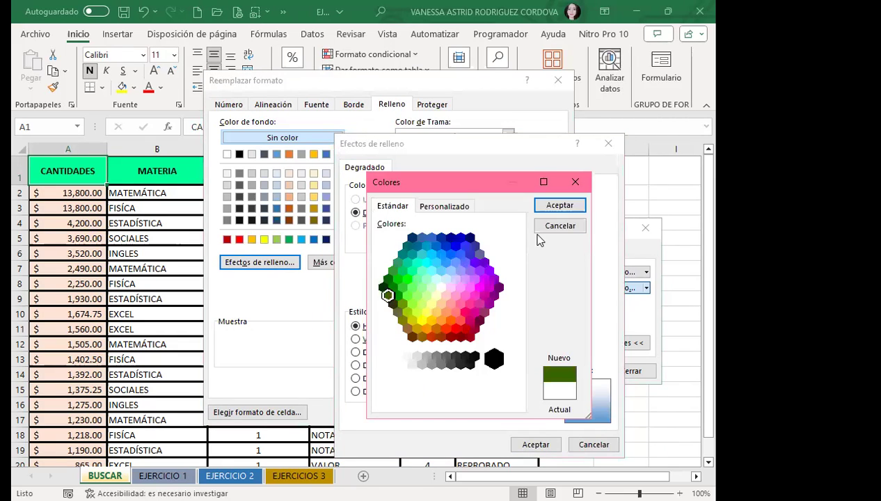
pyautogui.click(561, 206)
pyautogui.click(538, 241)
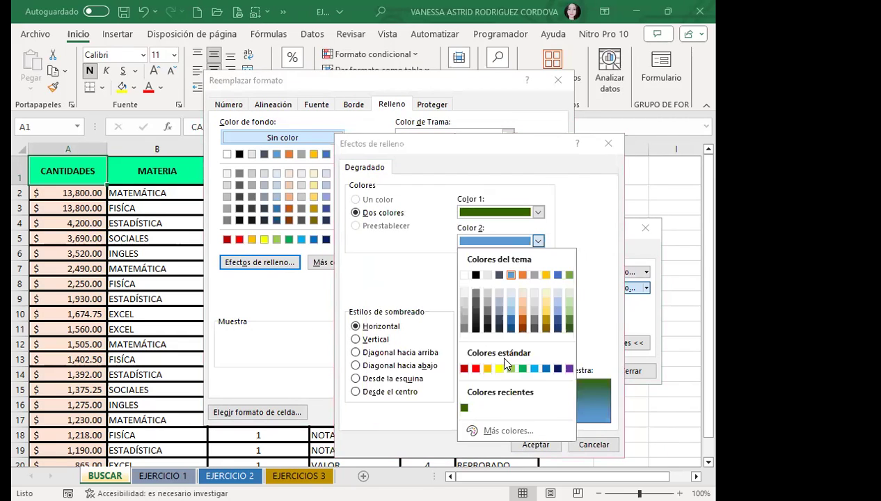
pyautogui.click(545, 295)
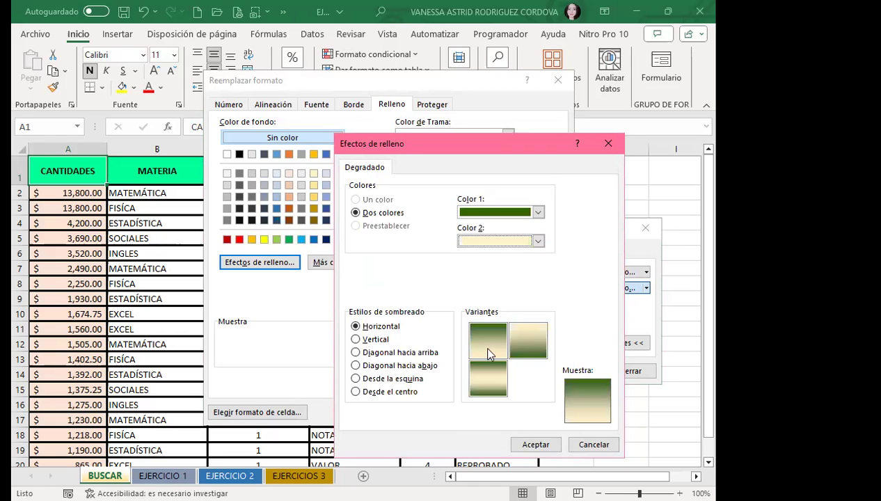
pyautogui.click(534, 445)
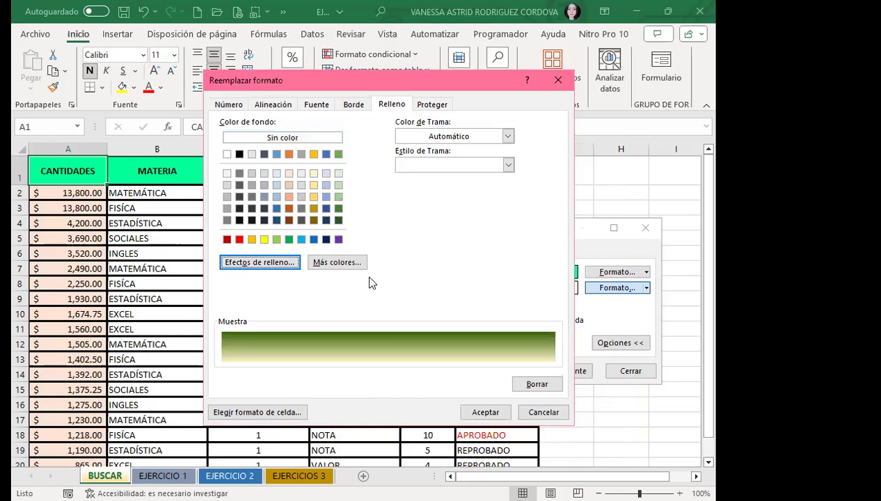
pyautogui.click(485, 412)
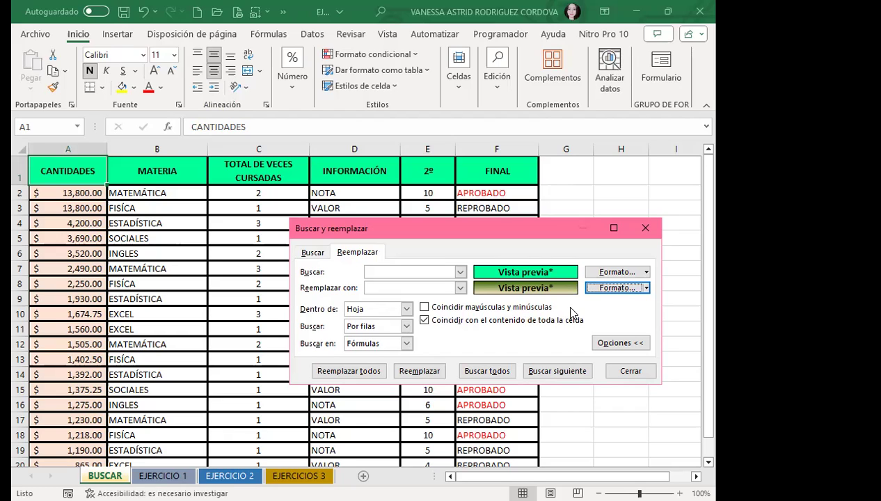
# Replace all with the gradient format, dismiss the 2-replacements message, and close the dialog
pyautogui.click(337, 377)
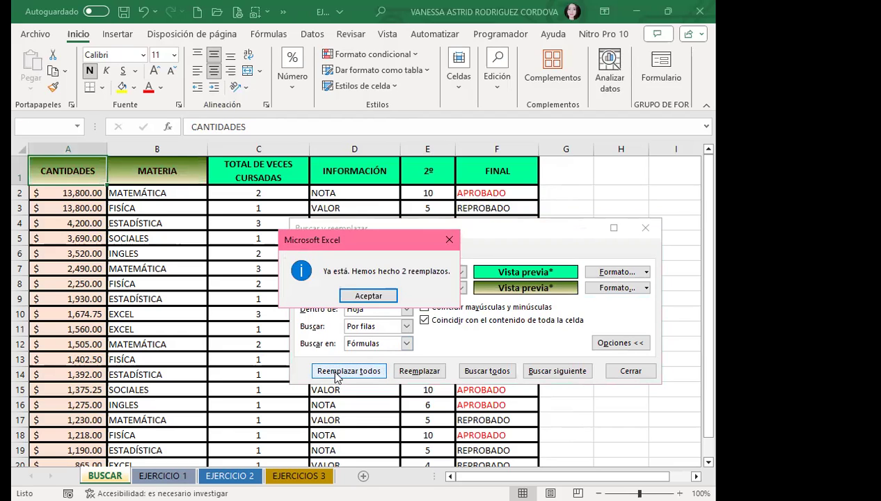
pyautogui.click(343, 297)
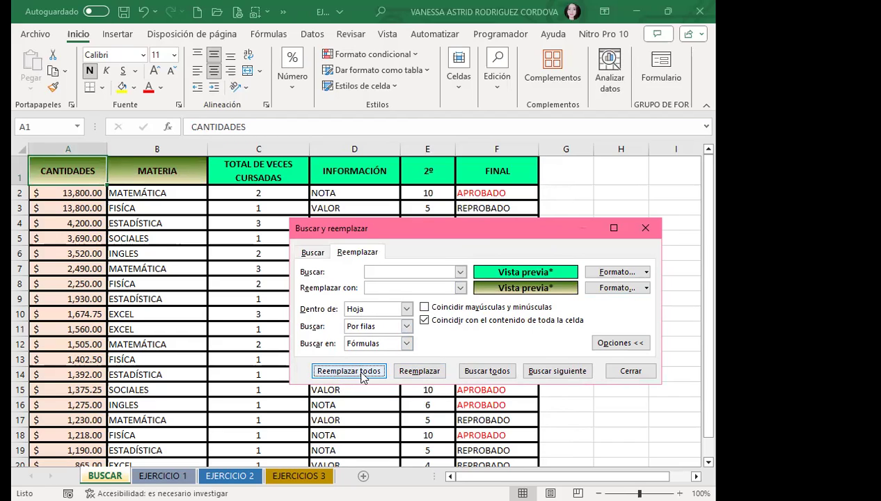
pyautogui.click(645, 230)
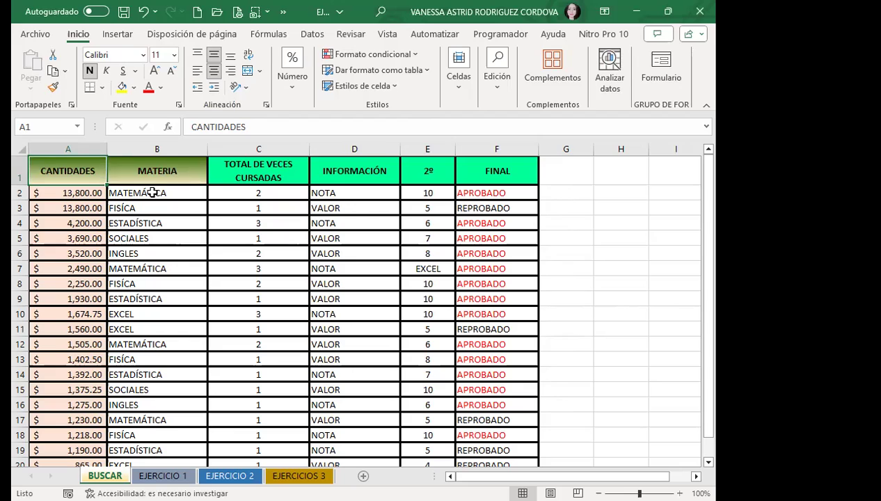
pyautogui.click(288, 164)
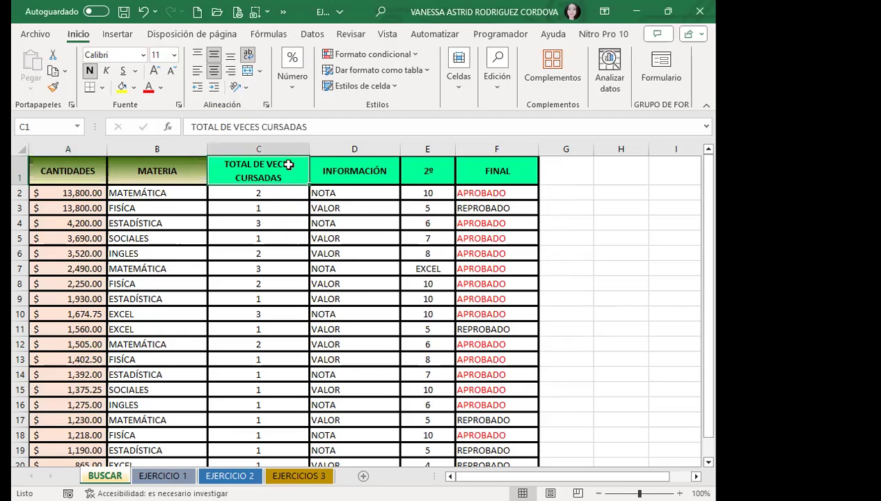
pyautogui.click(249, 56)
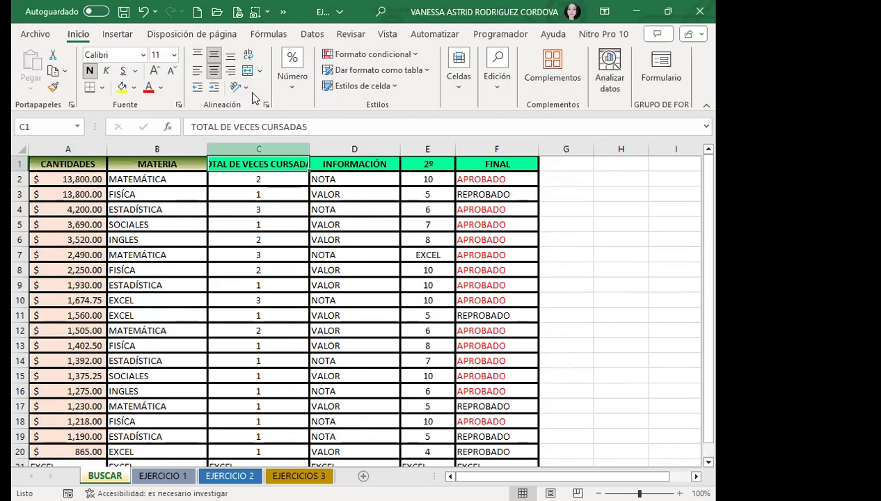
pyautogui.click(249, 55)
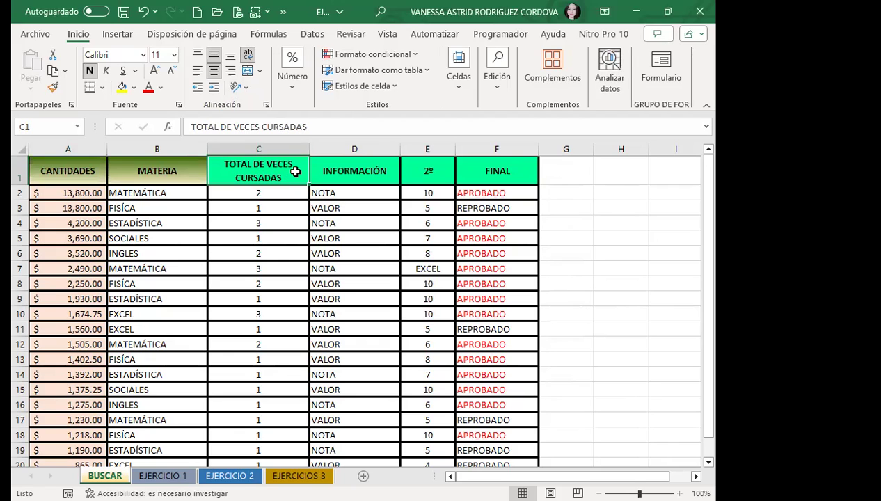
pyautogui.click(326, 171)
pyautogui.click(427, 171)
pyautogui.click(512, 173)
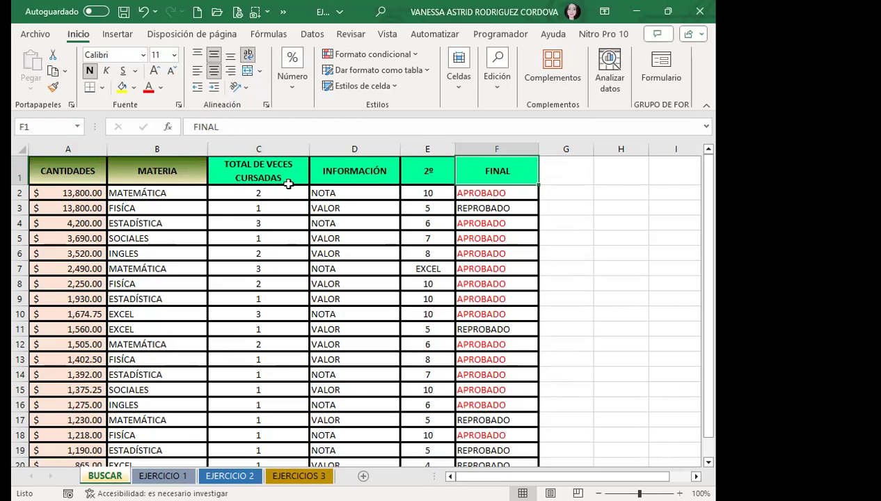
pyautogui.moveTo(281, 169); pyautogui.dragTo(487, 171)
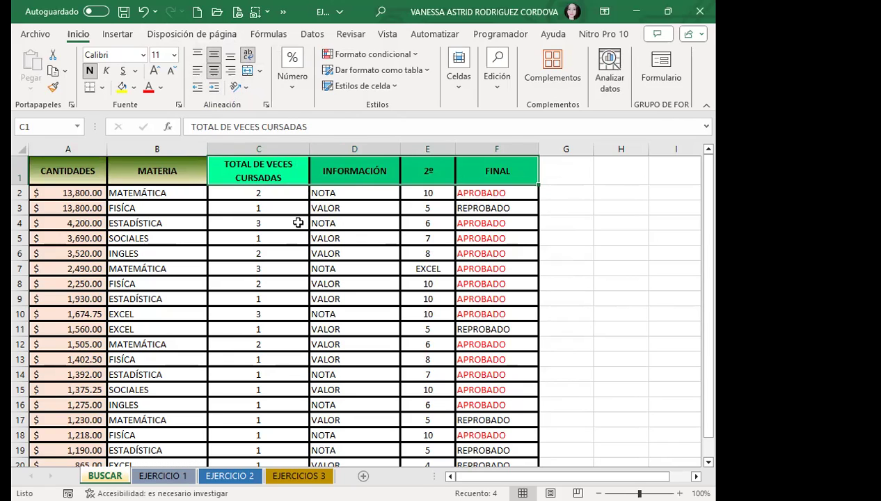
pyautogui.moveTo(70, 167); pyautogui.dragTo(135, 167)
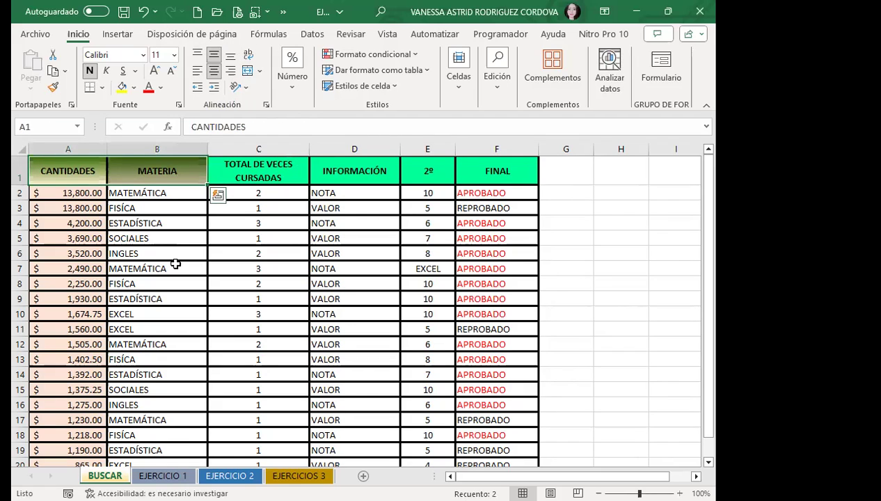
pyautogui.click(215, 177)
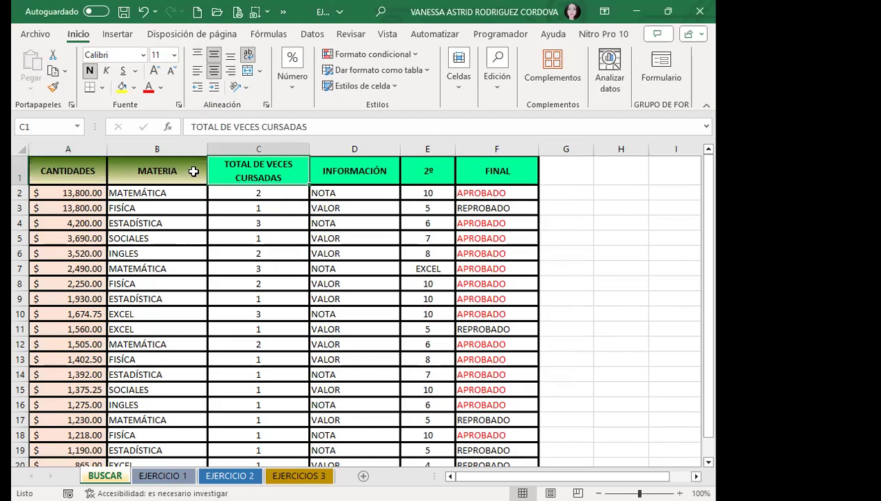
pyautogui.moveTo(84, 174); pyautogui.dragTo(519, 175)
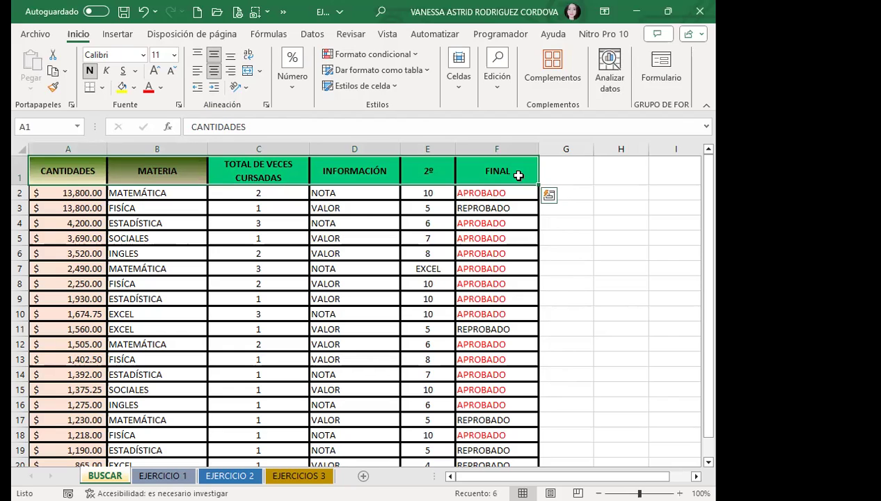
pyautogui.click(277, 252)
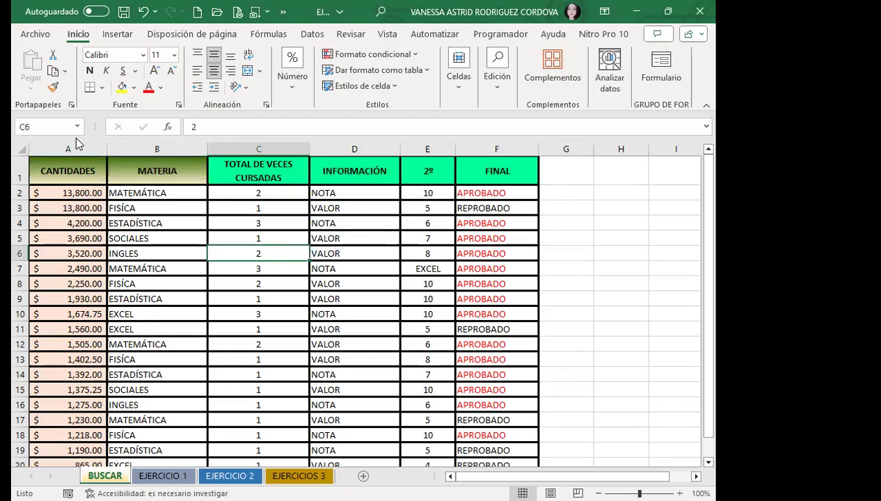
pyautogui.click(71, 179)
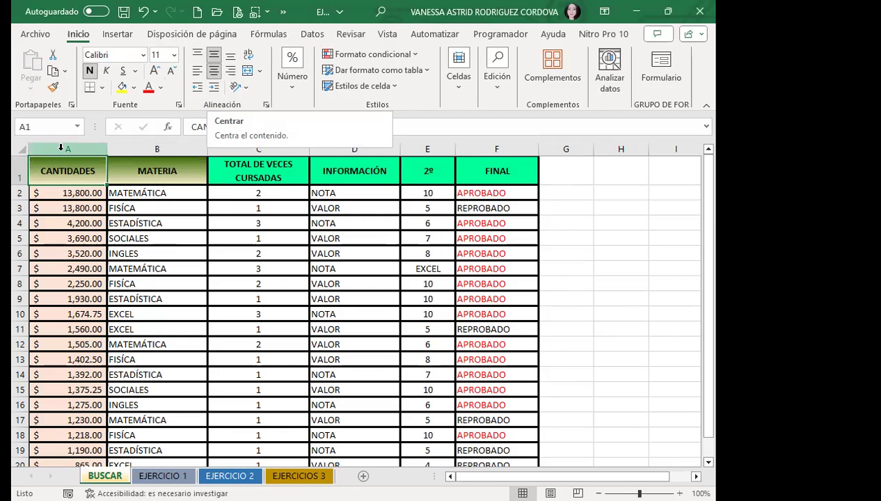
# Turn on Ajustar texto for the CANTIDADES and MATERIA header cells A1:B1
pyautogui.click(130, 164)
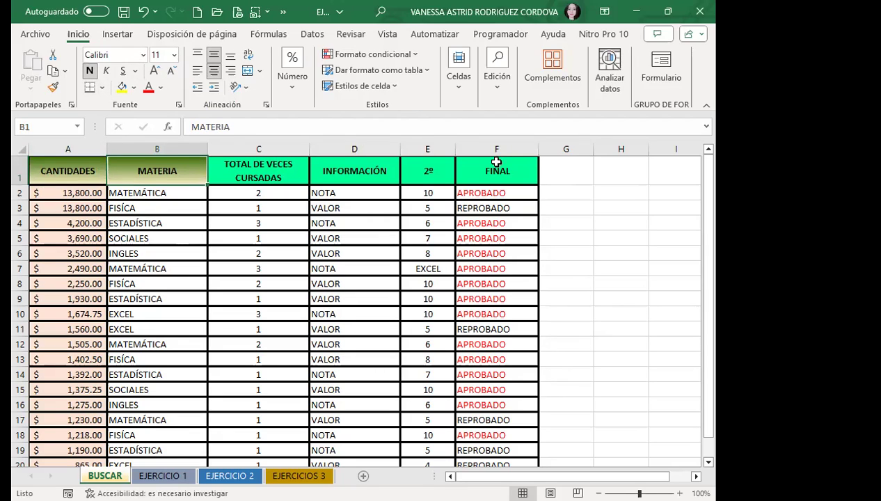
pyautogui.click(256, 172)
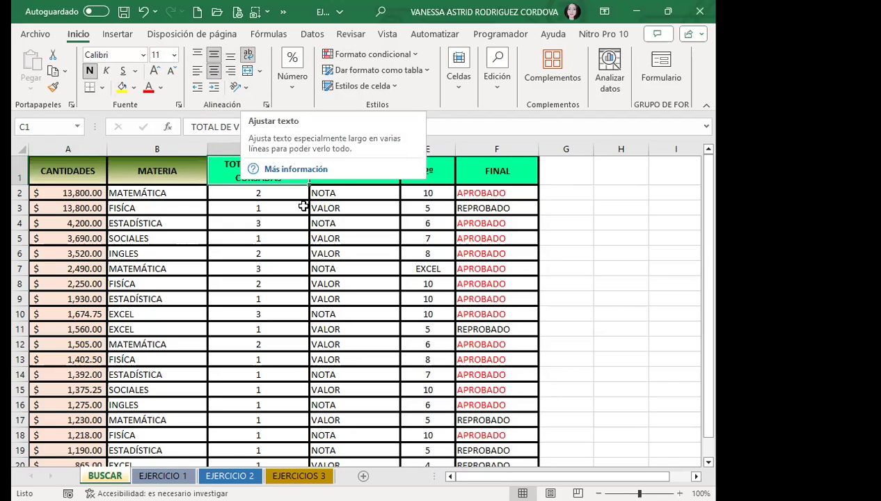
pyautogui.click(346, 172)
pyautogui.click(409, 164)
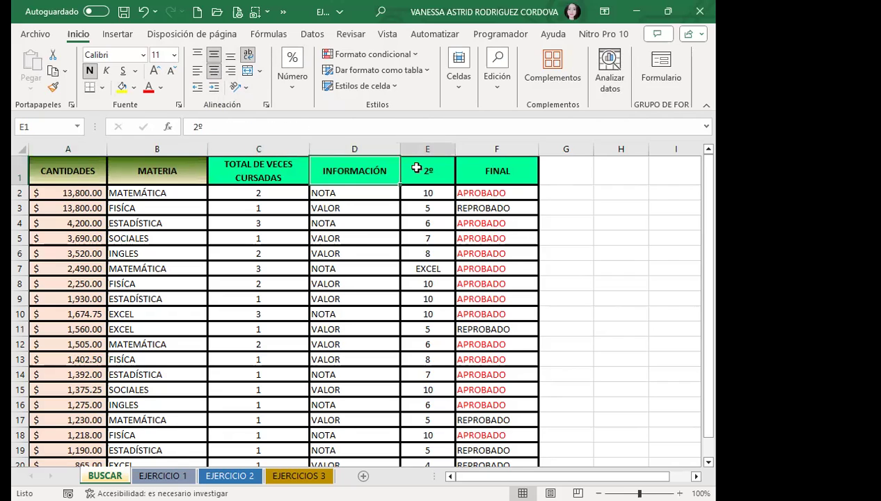
pyautogui.click(161, 165)
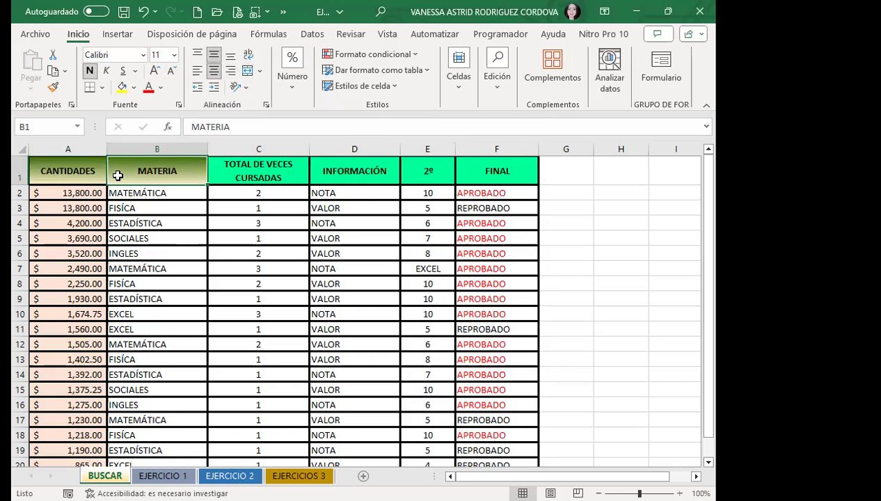
pyautogui.click(473, 160)
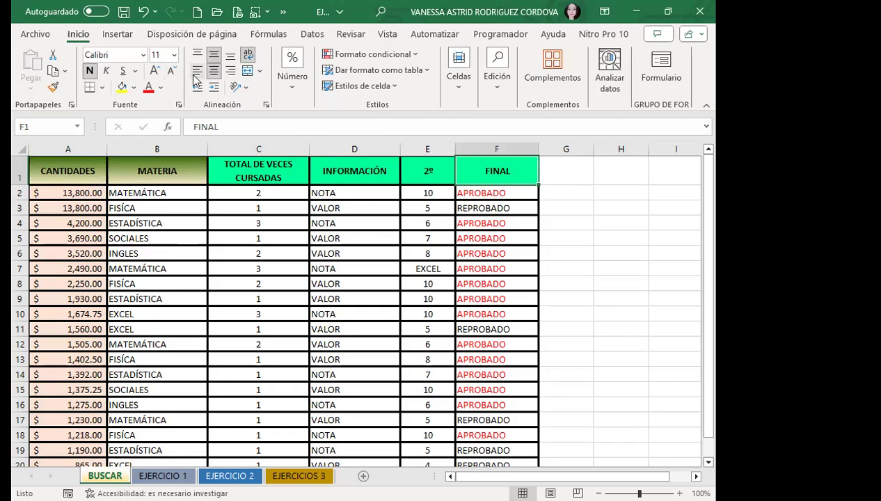
pyautogui.click(183, 166)
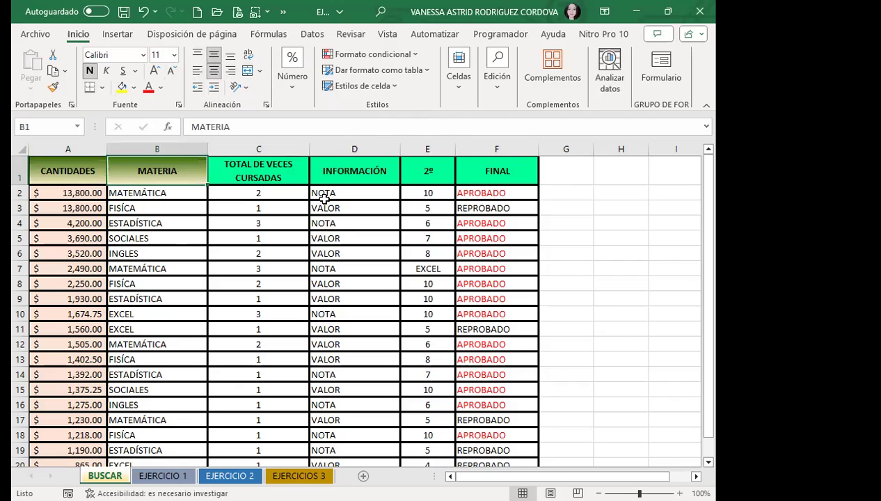
pyautogui.moveTo(78, 178); pyautogui.dragTo(157, 171)
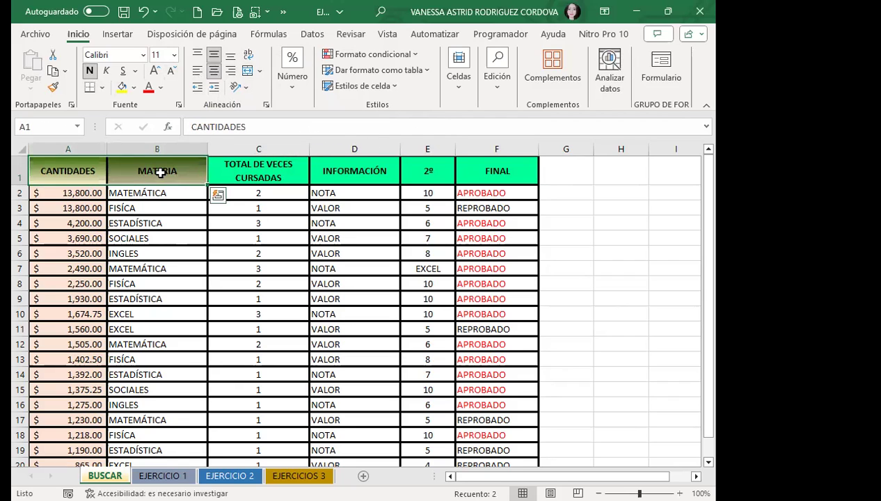
pyautogui.click(249, 53)
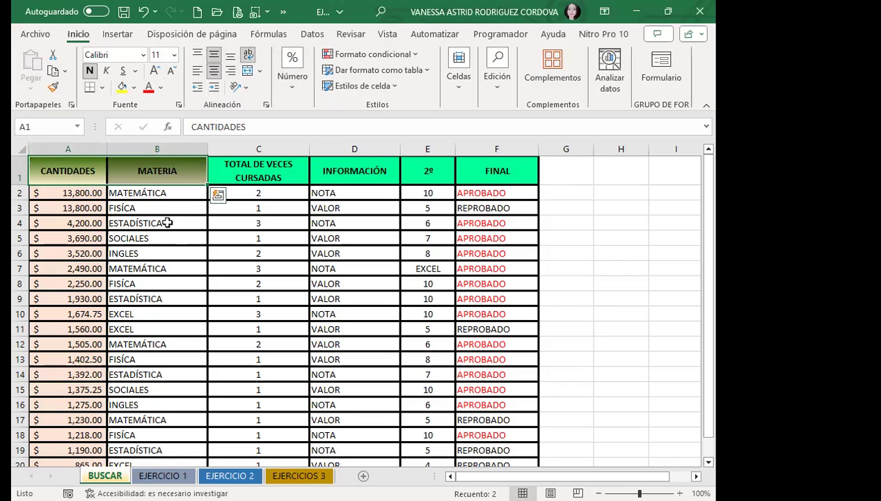
# Click through the header cells and reopen Buscar y reemplazar with Ctrl+B
pyautogui.click(167, 206)
pyautogui.click(171, 168)
pyautogui.click(393, 177)
pyautogui.press('Right')
pyautogui.press('Right')
pyautogui.click(155, 172)
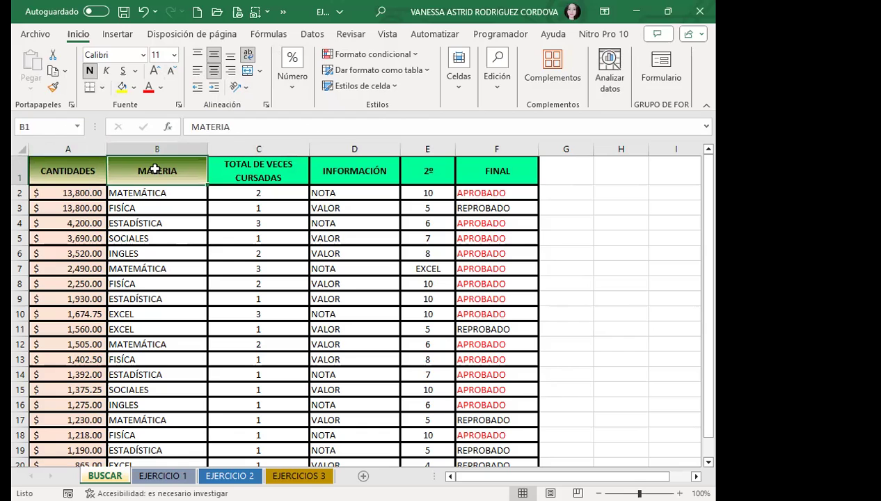
pyautogui.hotkey('ctrl', 'b')
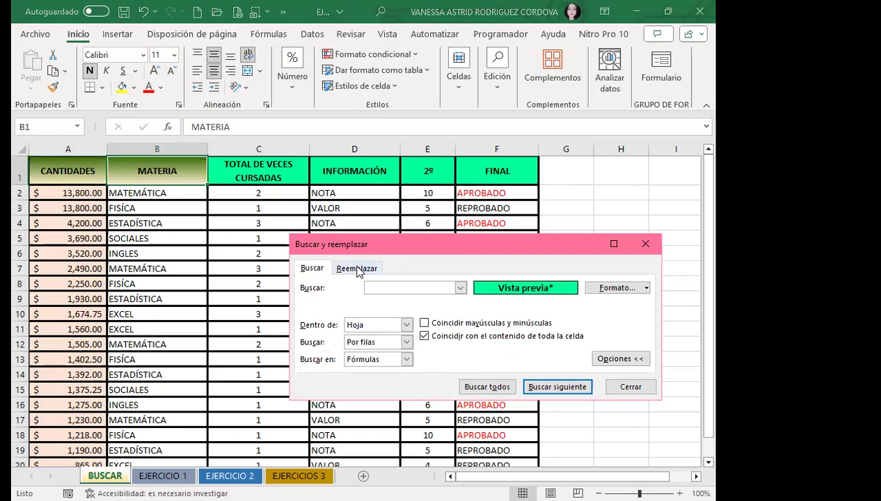
# Try Reemplazar todos on the Reemplazar tab and dismiss the nothing-to-replace warning
pyautogui.click(358, 269)
pyautogui.click(446, 231)
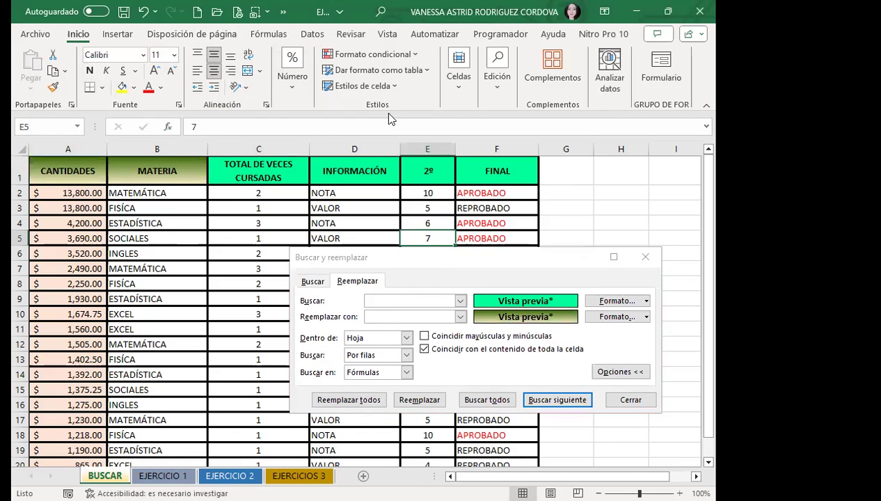
pyautogui.click(356, 400)
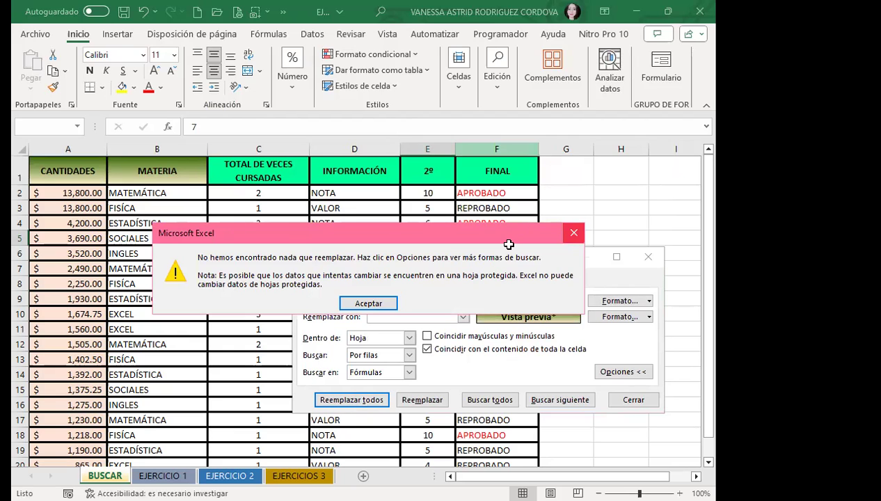
pyautogui.press('Return')
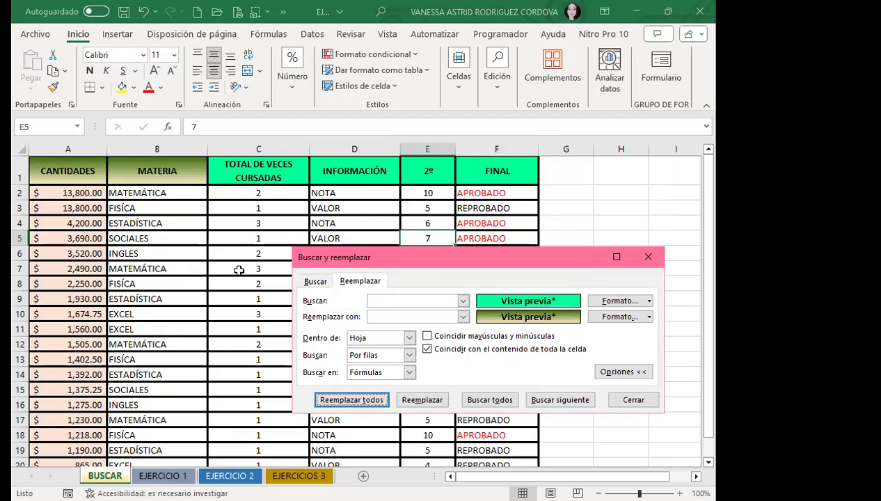
# Take the search format from header C1 and replace all, confirming 4 replacements
pyautogui.click(647, 302)
pyautogui.click(649, 303)
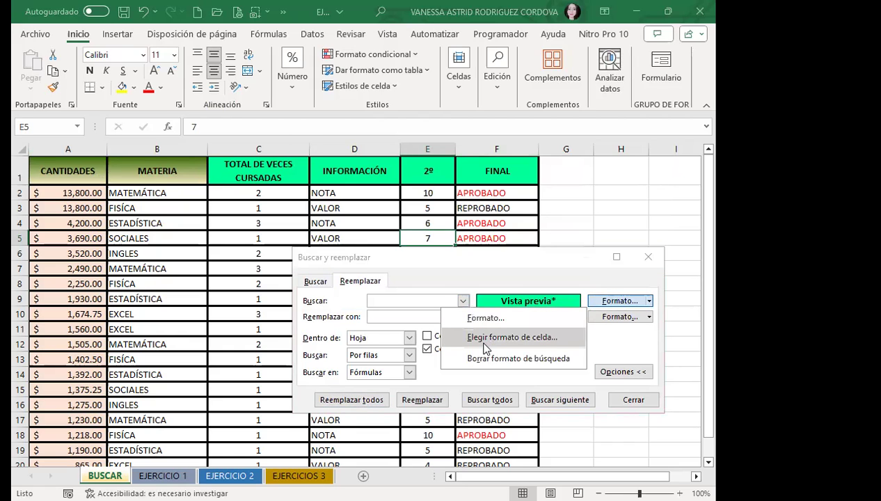
pyautogui.click(487, 337)
pyautogui.click(258, 170)
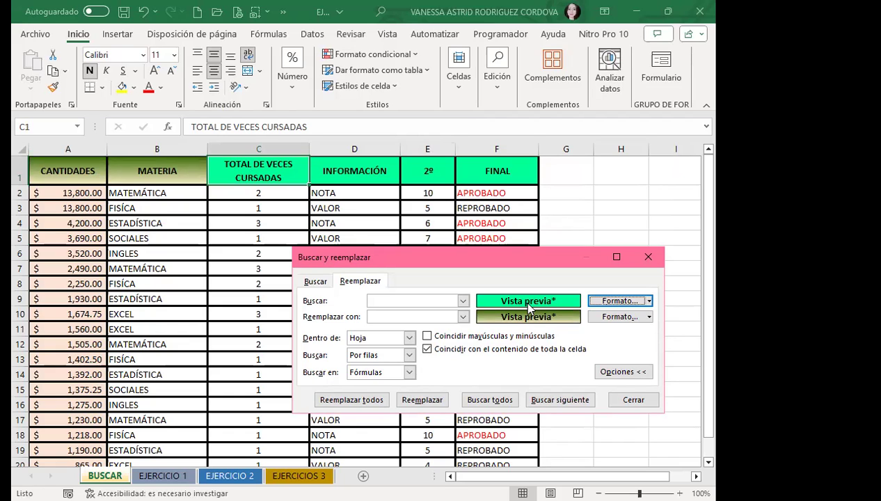
pyautogui.click(350, 403)
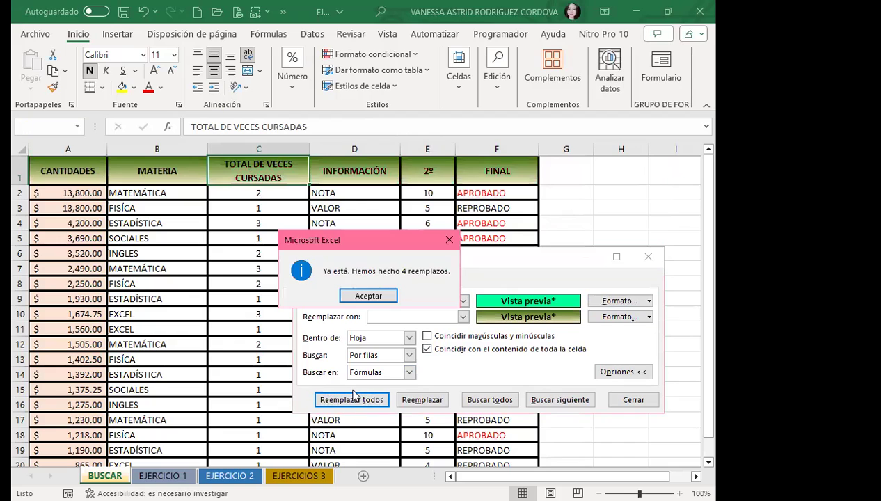
pyautogui.click(379, 297)
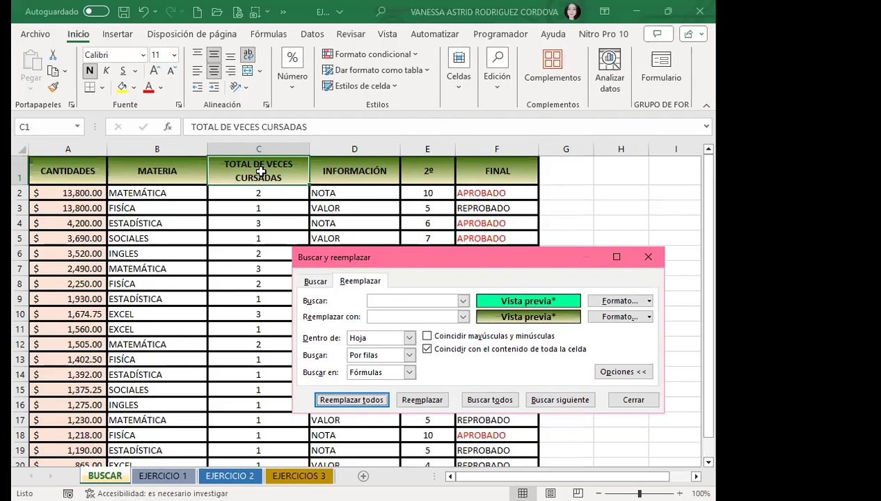
# Use Borrar formato de búsqueda and Borrar formato de sustitución, then close and reopen with Ctrl+B
pyautogui.click(650, 300)
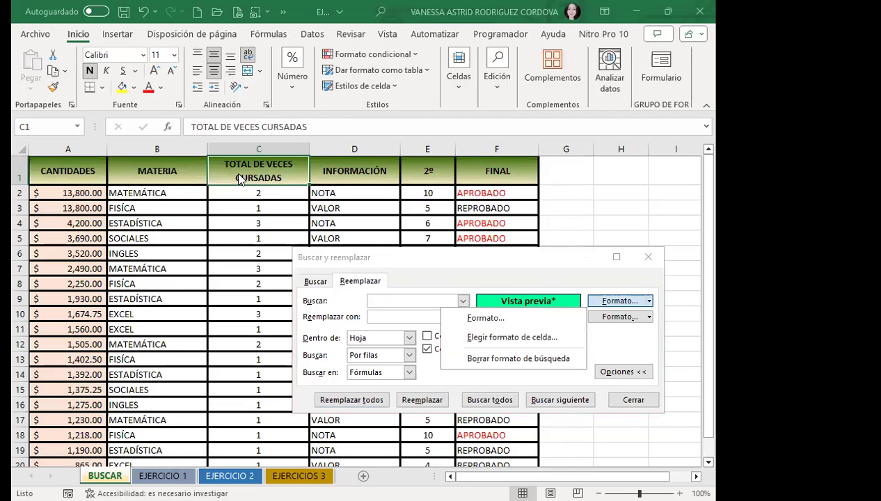
pyautogui.click(479, 263)
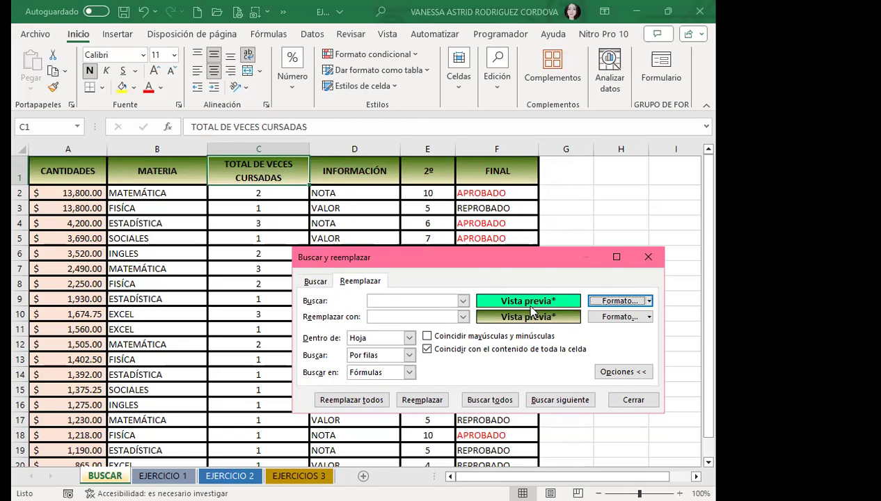
pyautogui.click(648, 301)
pyautogui.click(542, 359)
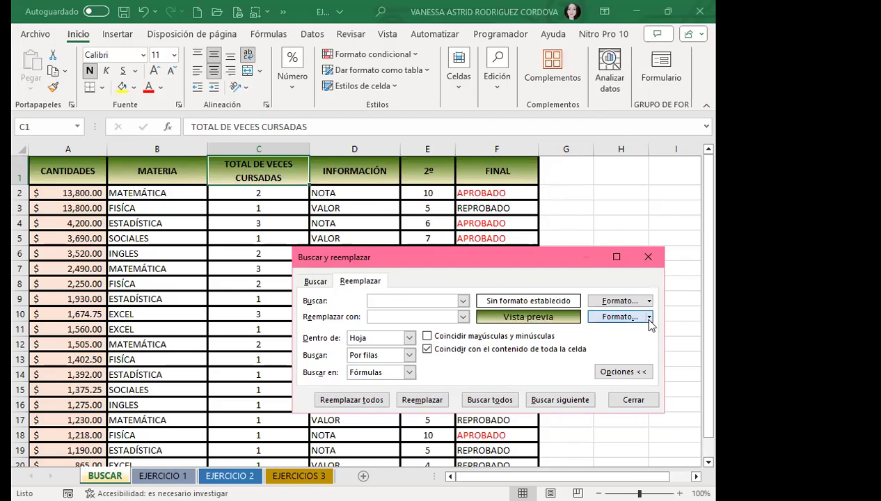
pyautogui.click(649, 317)
pyautogui.click(536, 376)
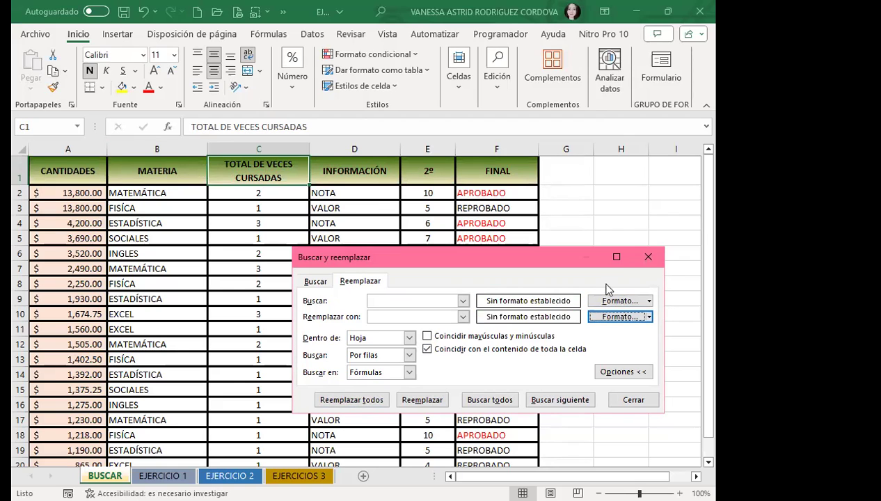
pyautogui.click(648, 257)
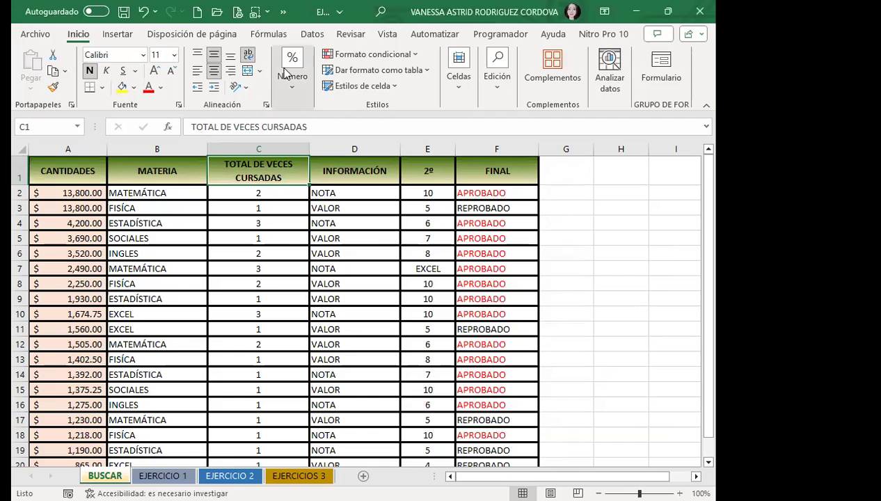
pyautogui.hotkey('ctrl', 'b')
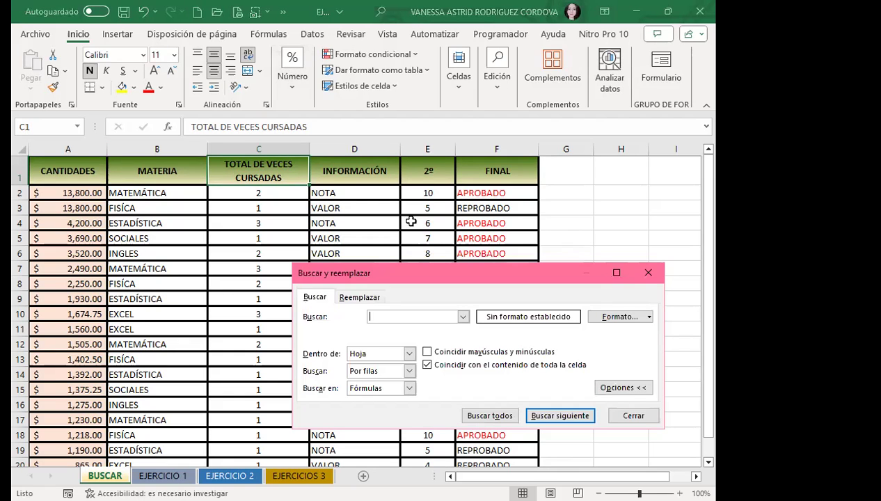
# Set the search format from the peach-filled CANTIDADES cell A2
pyautogui.moveTo(437, 271); pyautogui.dragTo(437, 209)
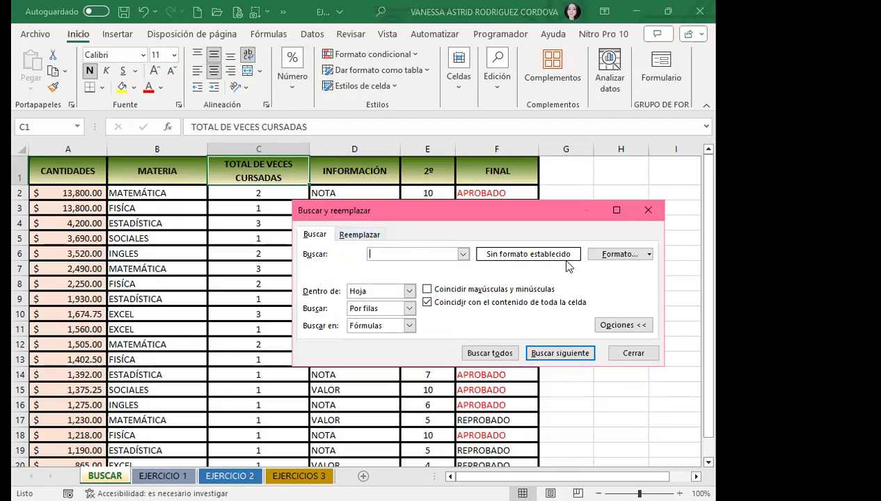
pyautogui.click(648, 254)
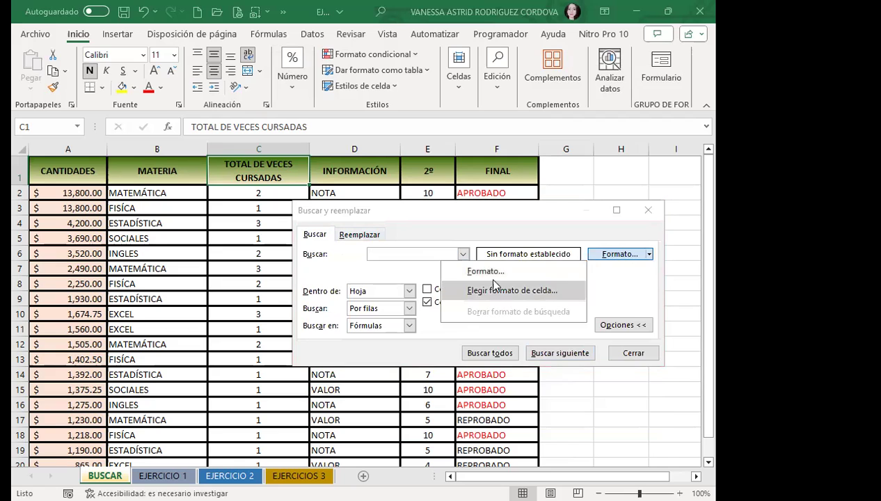
pyautogui.click(487, 290)
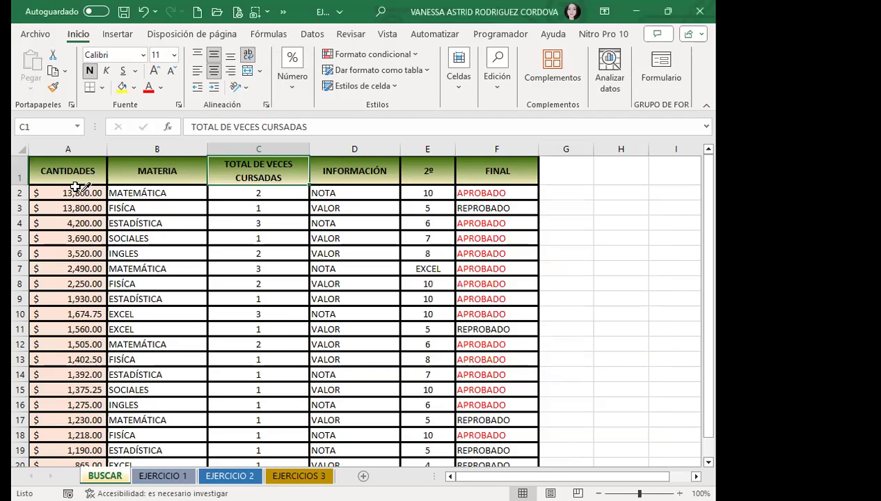
pyautogui.click(72, 186)
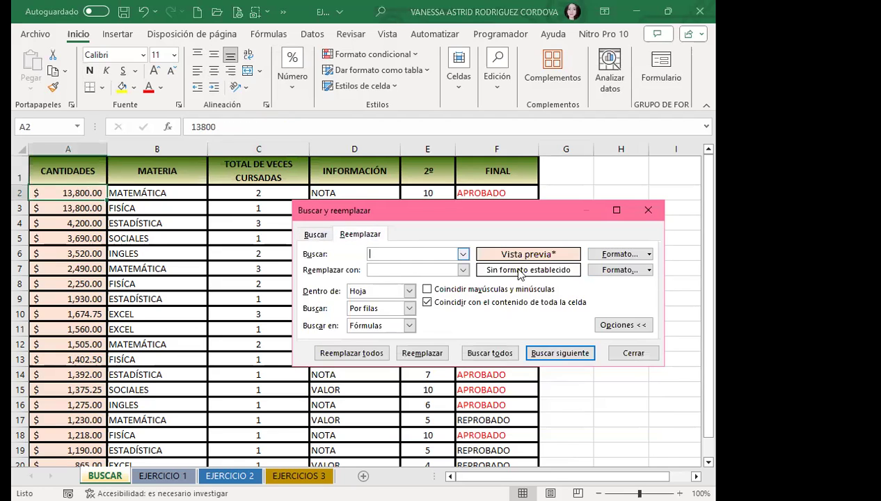
# Open the replacement format's fill and pick a pale yellow from the full colour palette
pyautogui.click(649, 271)
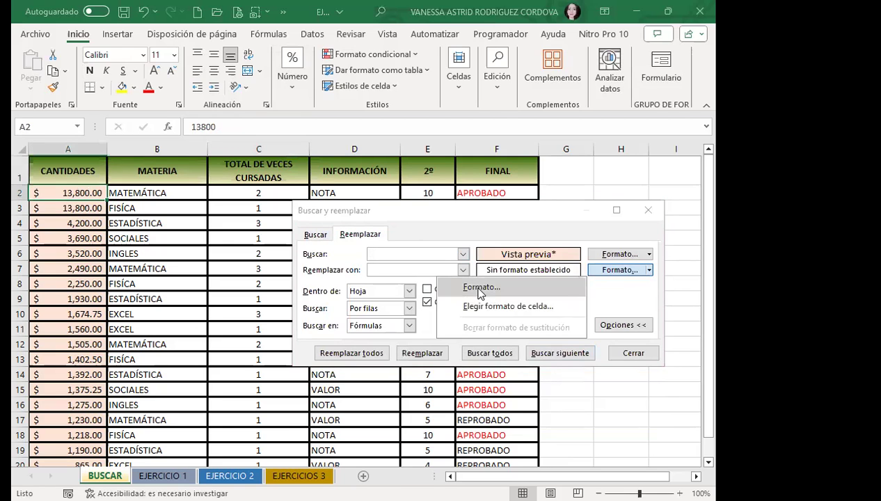
pyautogui.press('Return')
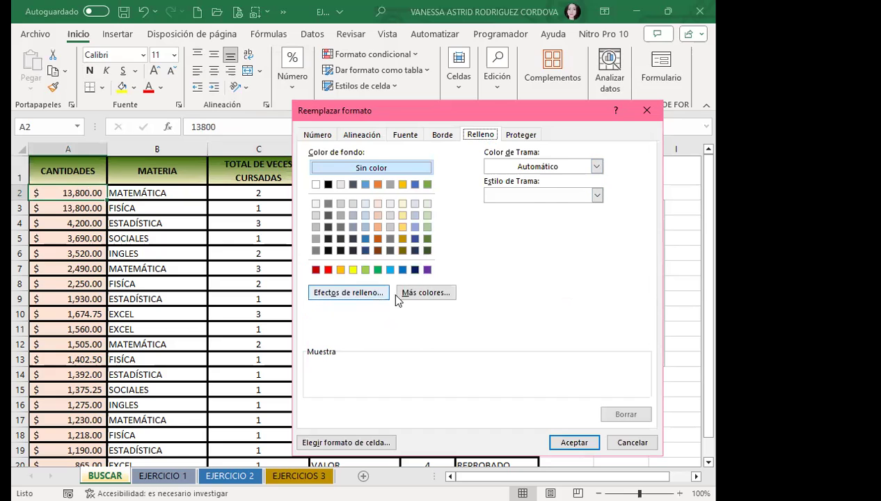
pyautogui.click(350, 293)
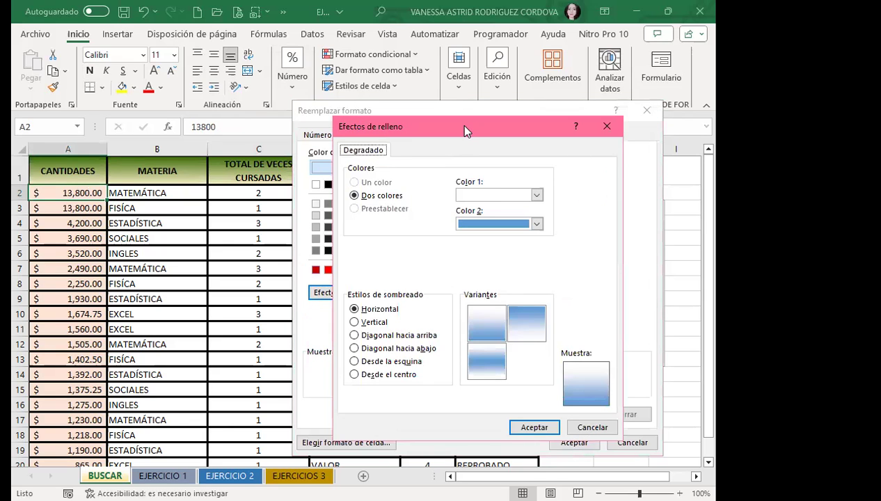
pyautogui.moveTo(467, 130); pyautogui.dragTo(358, 131)
pyautogui.click(498, 127)
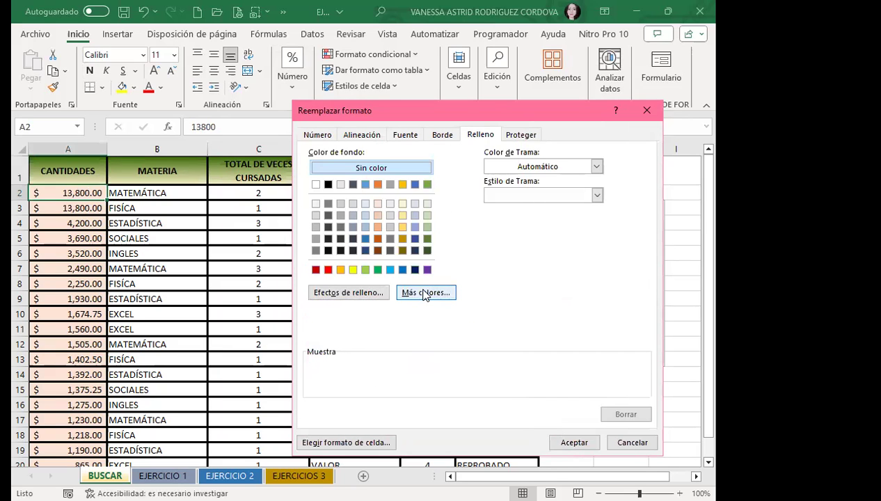
pyautogui.click(425, 295)
pyautogui.click(330, 278)
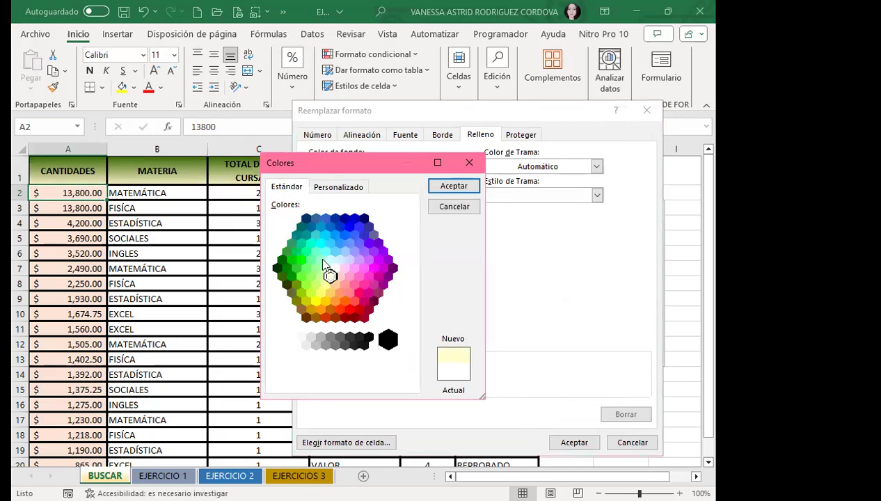
pyautogui.click(454, 186)
# Retry the fill colour and settle on light yellow as the replacement fill
pyautogui.click(364, 291)
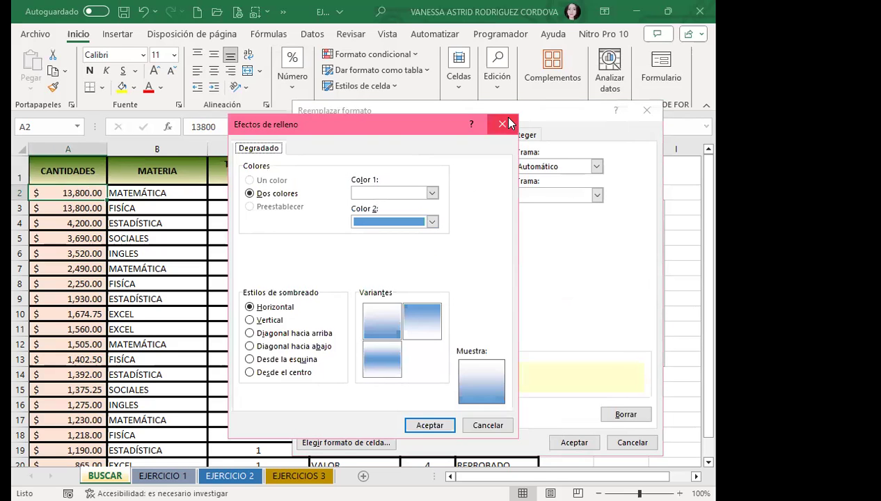
pyautogui.click(498, 122)
pyautogui.click(426, 293)
pyautogui.click(335, 268)
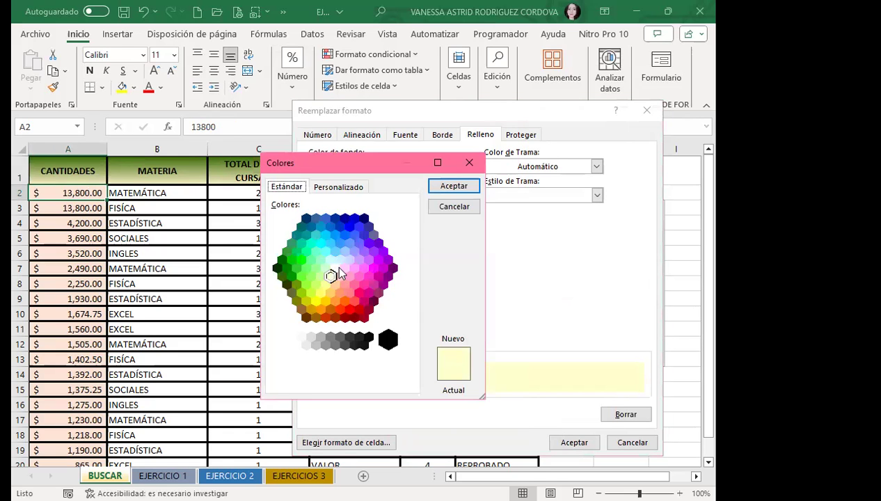
pyautogui.click(446, 187)
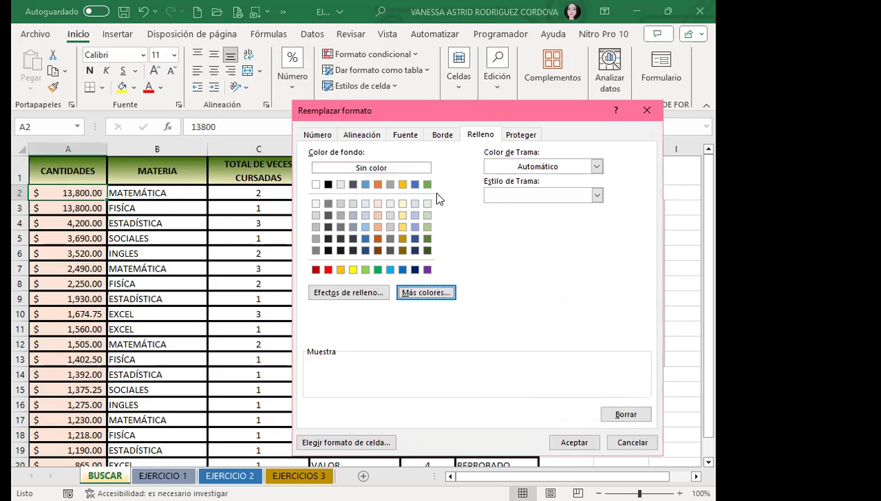
pyautogui.click(421, 295)
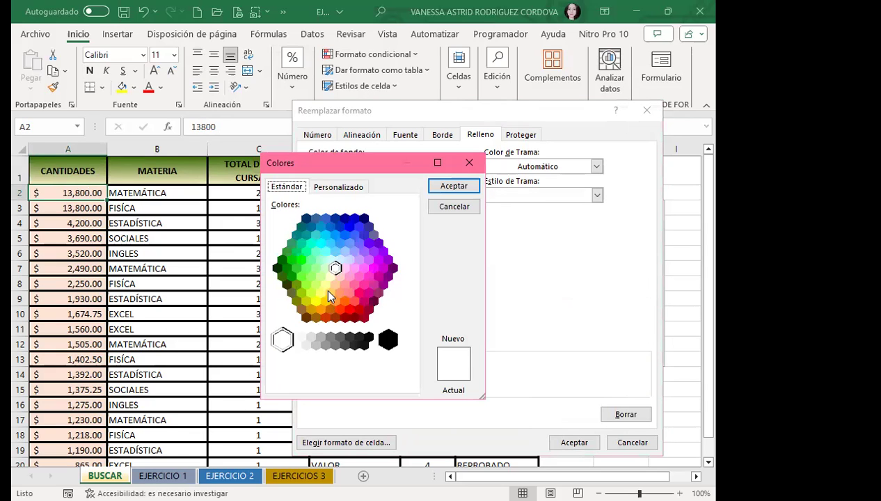
pyautogui.click(339, 276)
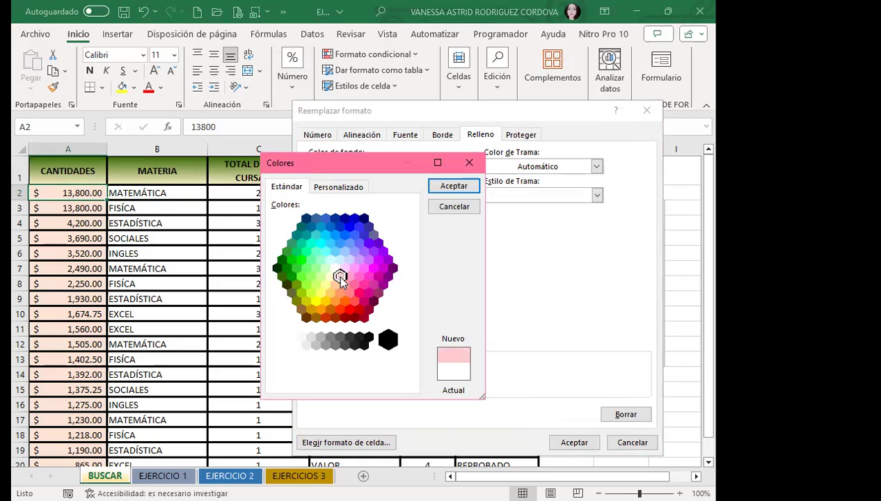
pyautogui.click(331, 277)
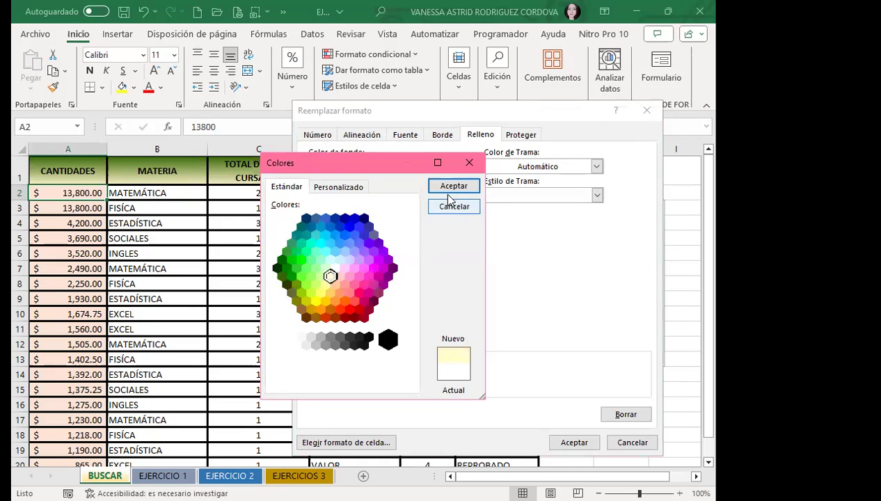
pyautogui.press('Return')
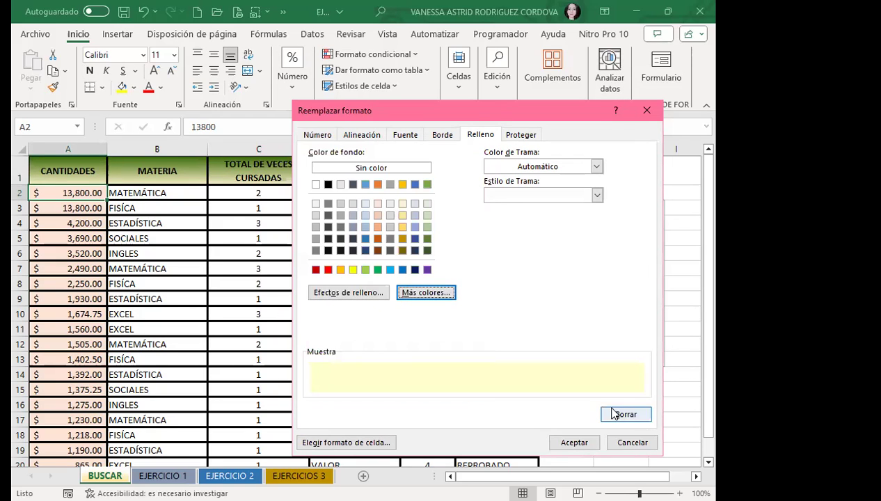
pyautogui.click(569, 439)
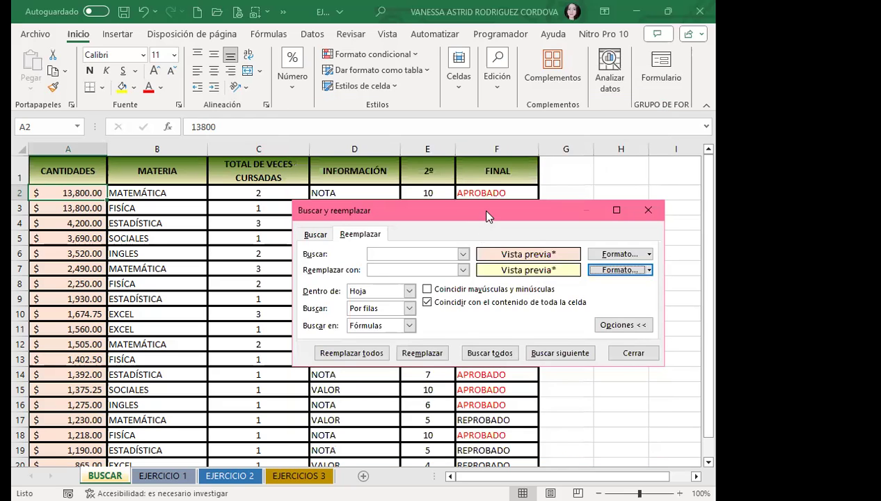
# Replace all peach cells with light yellow, confirming 19 replacements
pyautogui.moveTo(518, 221); pyautogui.dragTo(516, 172)
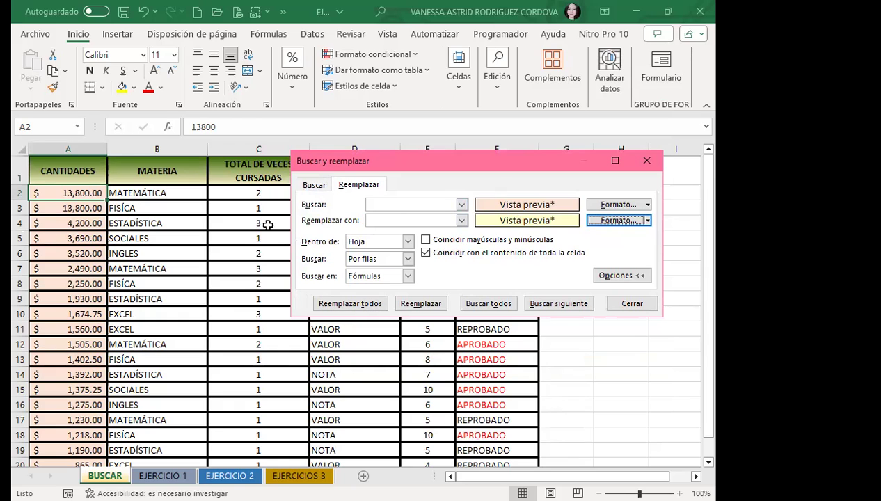
pyautogui.click(346, 305)
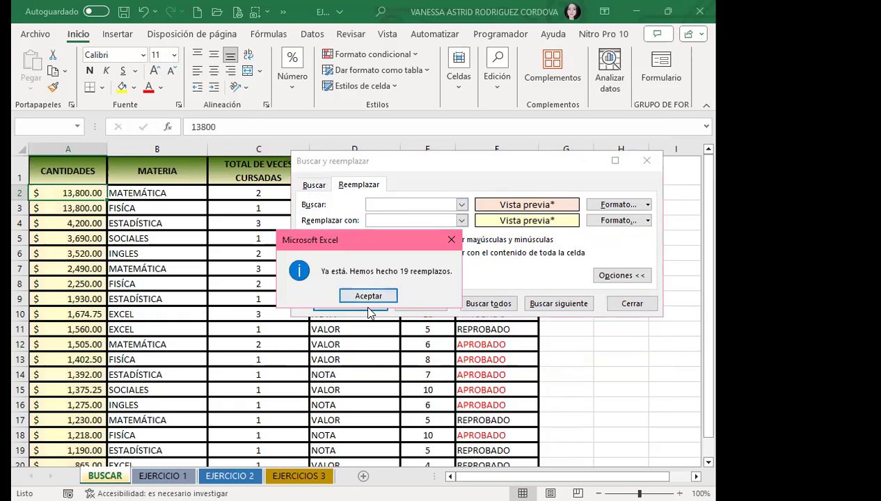
pyautogui.click(381, 298)
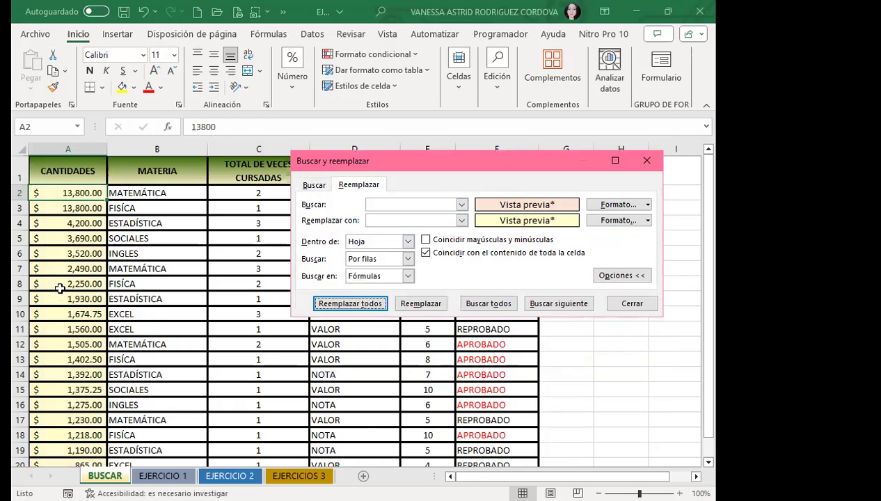
# Use cell A2's peach fill as the search format
pyautogui.scroll(-1, 59, 285)
pyautogui.scroll(-2, 65, 347)
pyautogui.scroll(3, 76, 307)
pyautogui.click(645, 208)
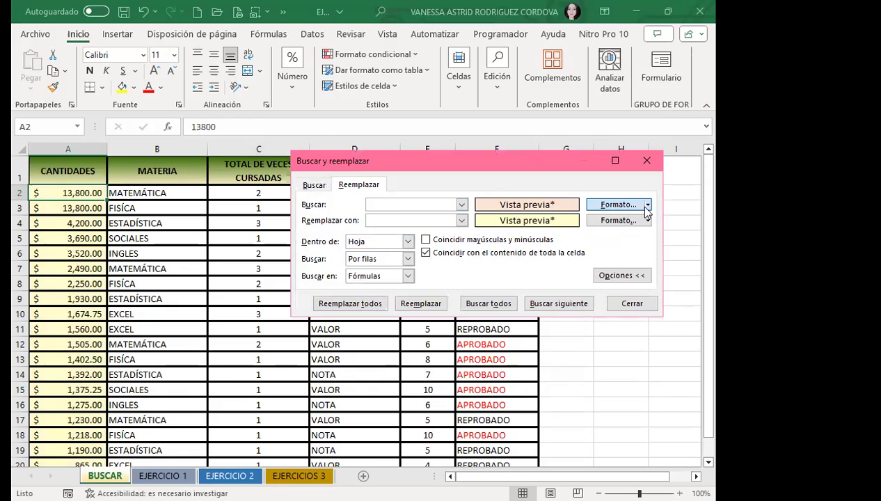
pyautogui.click(475, 237)
pyautogui.click(61, 192)
# Replace all 19 matching cells with a light yellow-to-aqua two-colour gradient fill
pyautogui.click(647, 220)
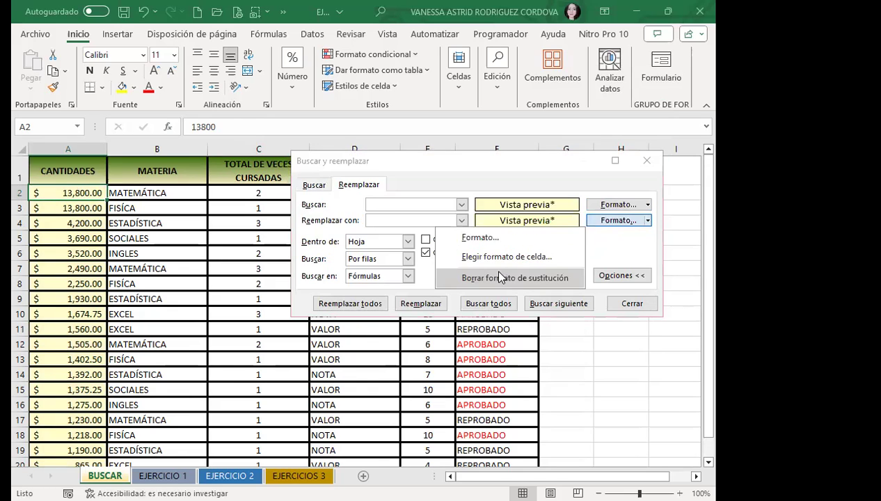
pyautogui.click(489, 240)
pyautogui.click(356, 243)
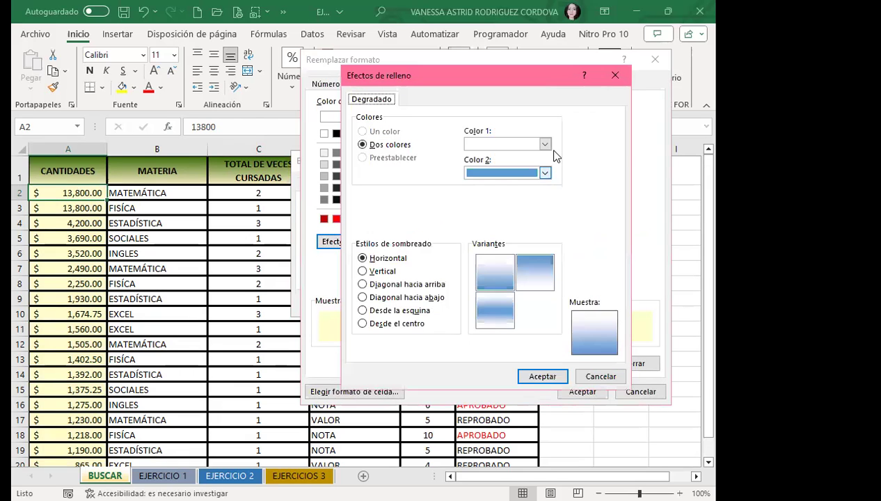
pyautogui.click(544, 144)
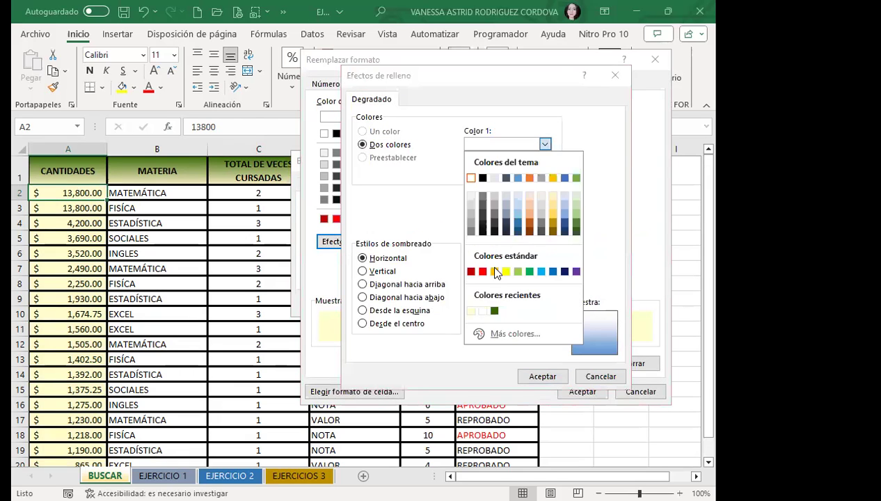
pyautogui.click(471, 311)
pyautogui.click(545, 172)
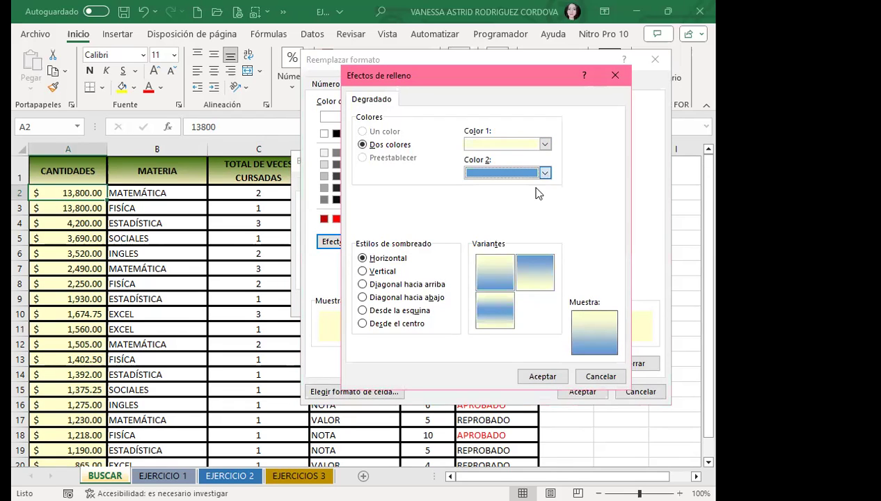
pyautogui.click(510, 363)
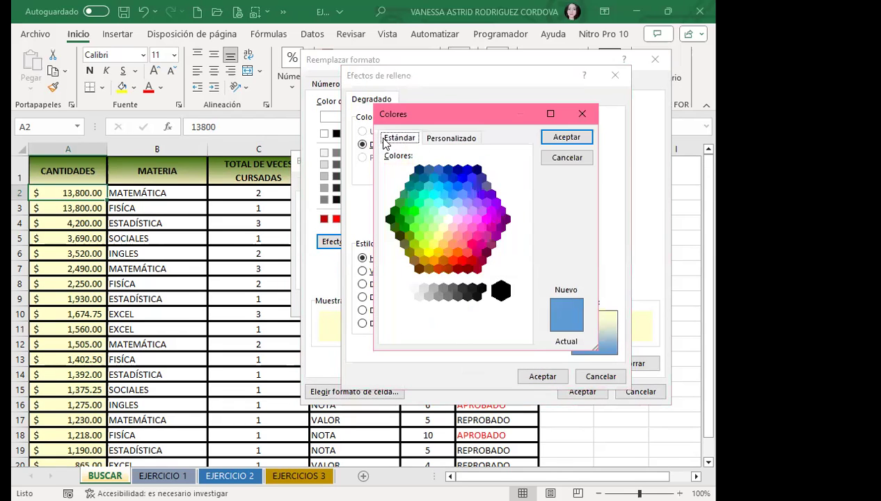
pyautogui.click(448, 202)
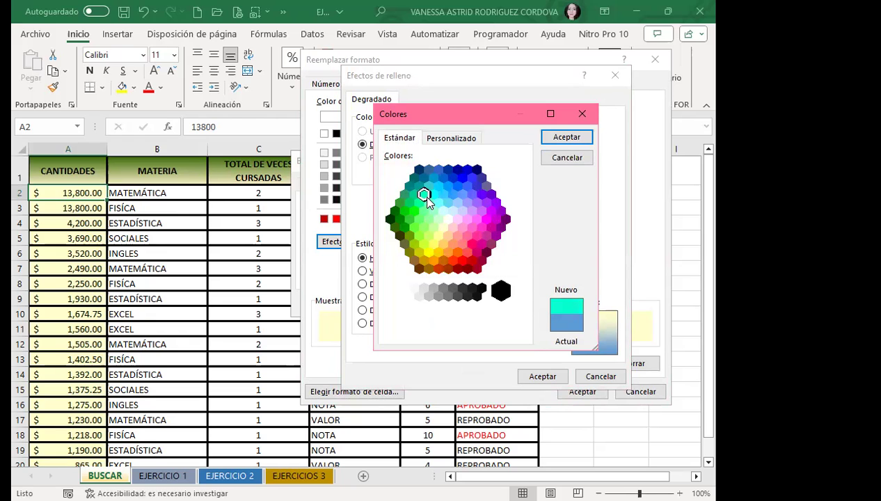
pyautogui.click(551, 144)
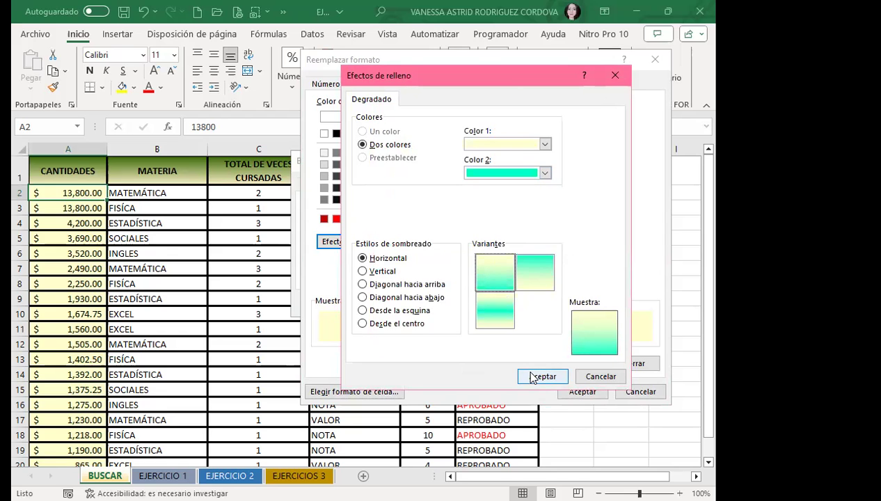
pyautogui.click(534, 377)
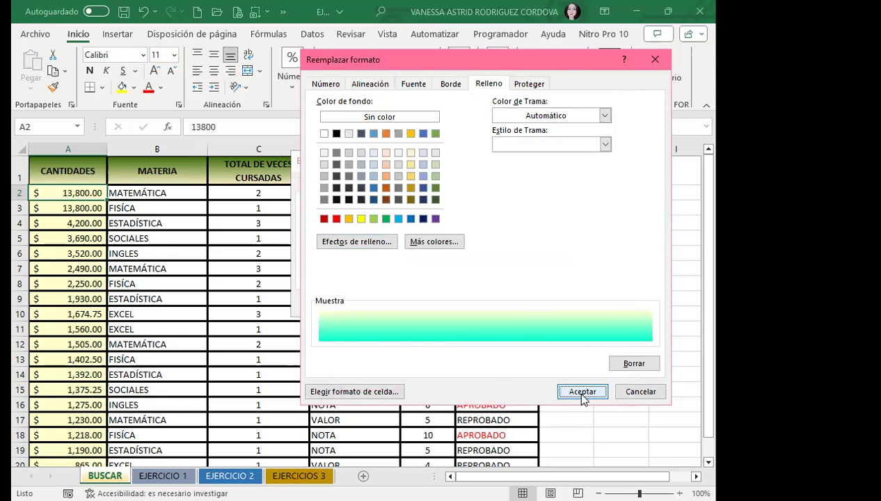
pyautogui.click(584, 395)
pyautogui.click(367, 305)
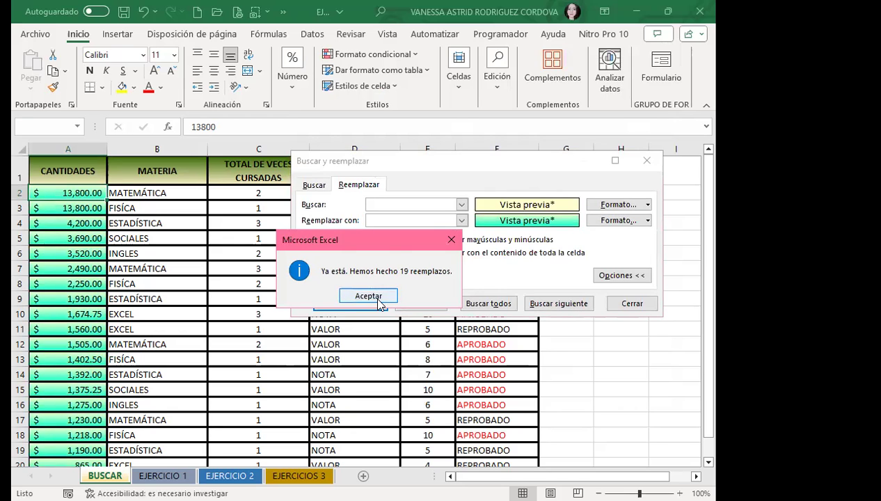
pyautogui.click(378, 301)
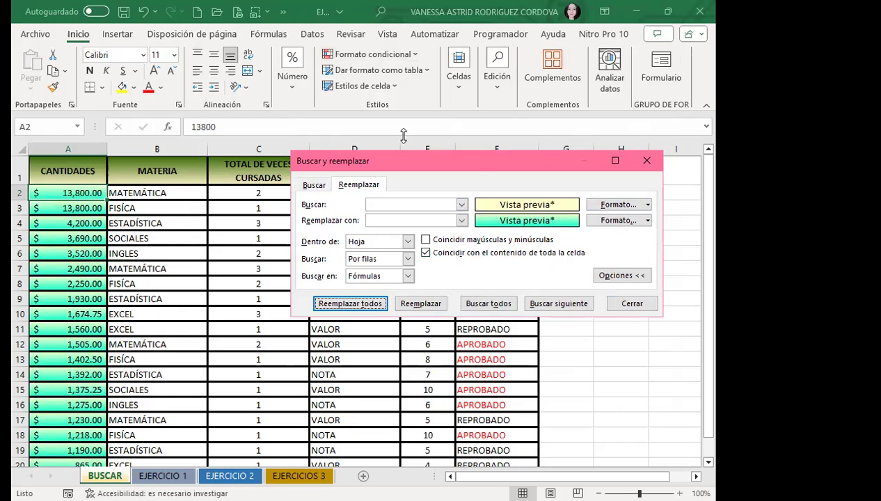
# Clear the search and replacement formats, close Find and Replace, and review the gradient cells
pyautogui.click(645, 207)
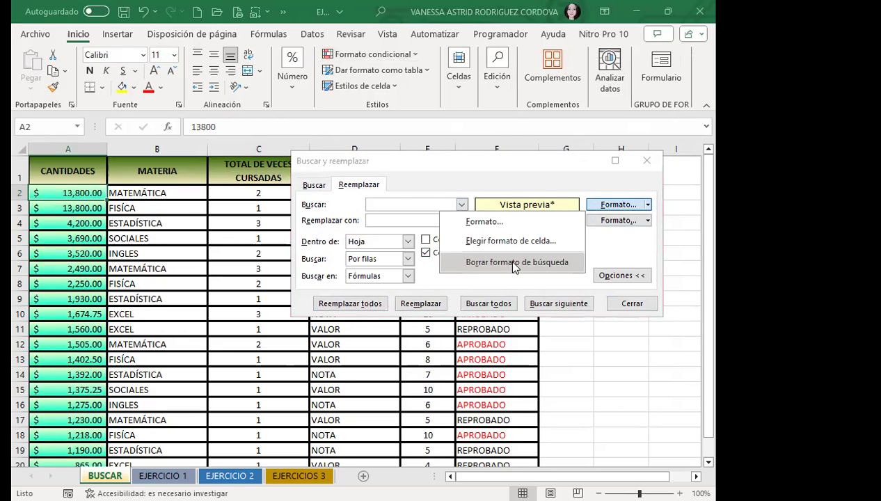
pyautogui.click(514, 265)
pyautogui.click(648, 220)
pyautogui.click(505, 278)
pyautogui.click(632, 303)
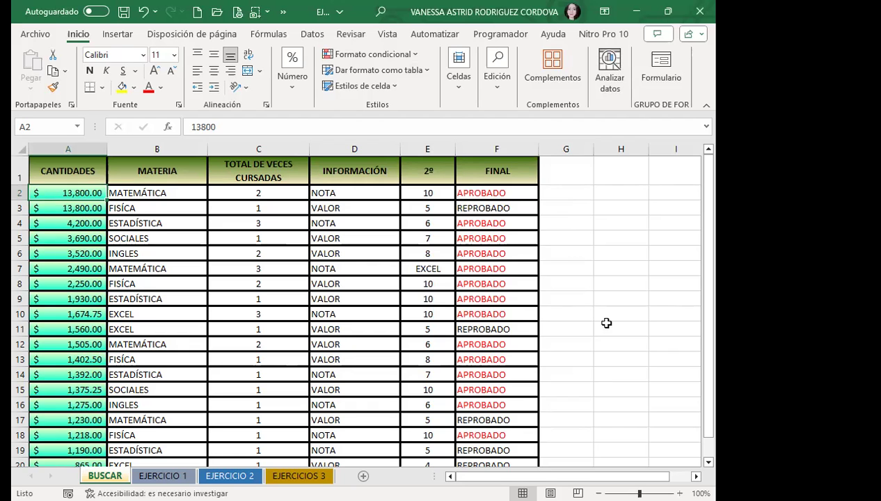
pyautogui.scroll(-2, 196, 333)
pyautogui.scroll(-2, 55, 379)
pyautogui.scroll(3, 111, 292)
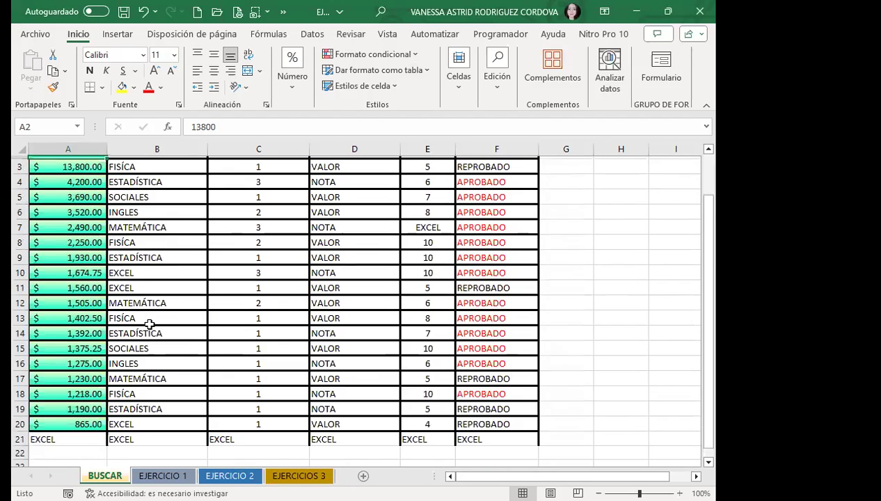
pyautogui.scroll(1, 156, 317)
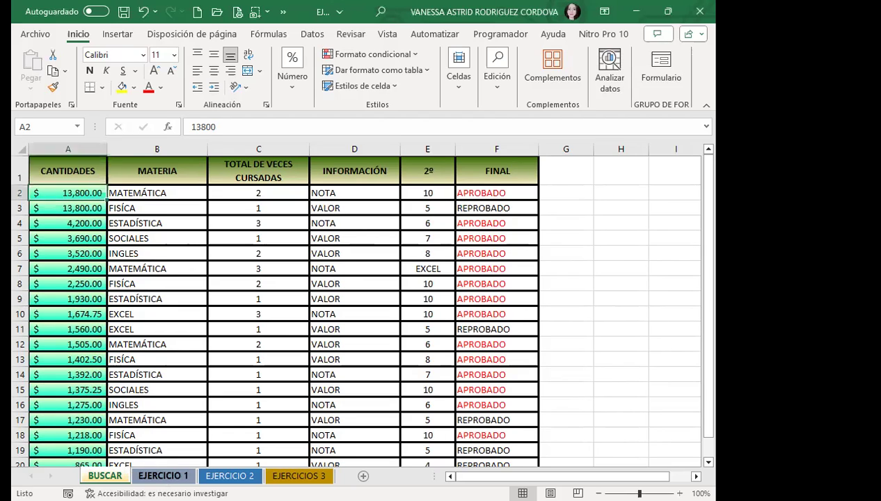
# Browse the EJERCICIO 1, EJERCICIO 2 and EJERCICIOS 3 sheets, ending on EJERCICIO 2
pyautogui.click(153, 473)
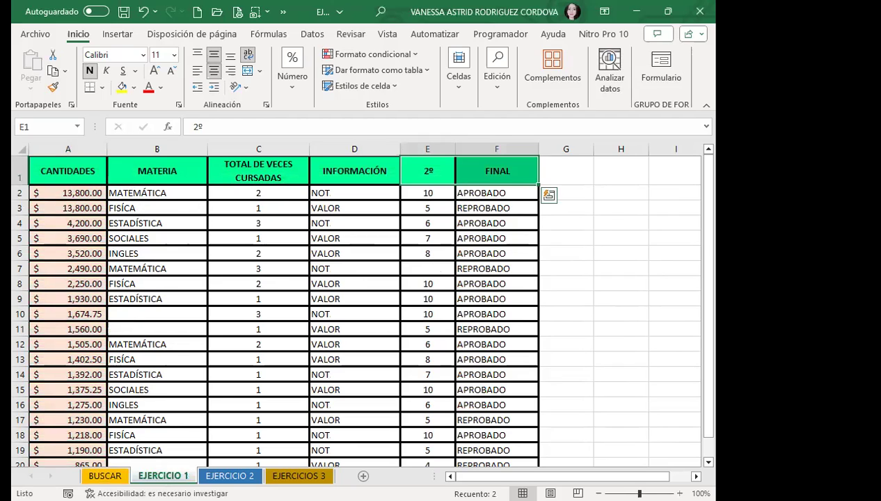
pyautogui.click(230, 475)
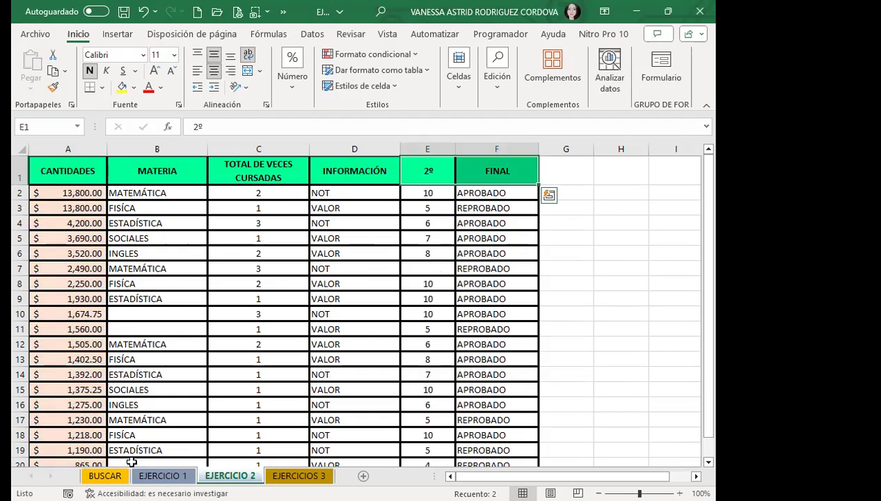
pyautogui.click(299, 476)
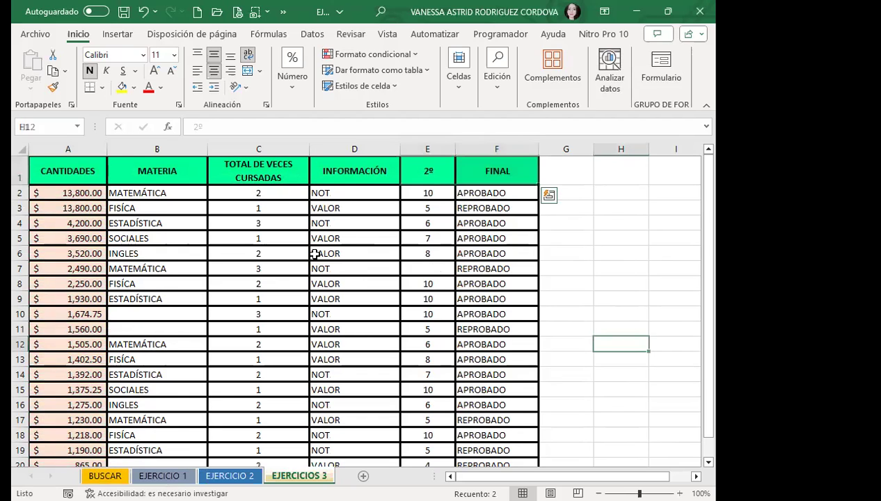
pyautogui.scroll(-3, 210, 272)
pyautogui.scroll(3, 210, 265)
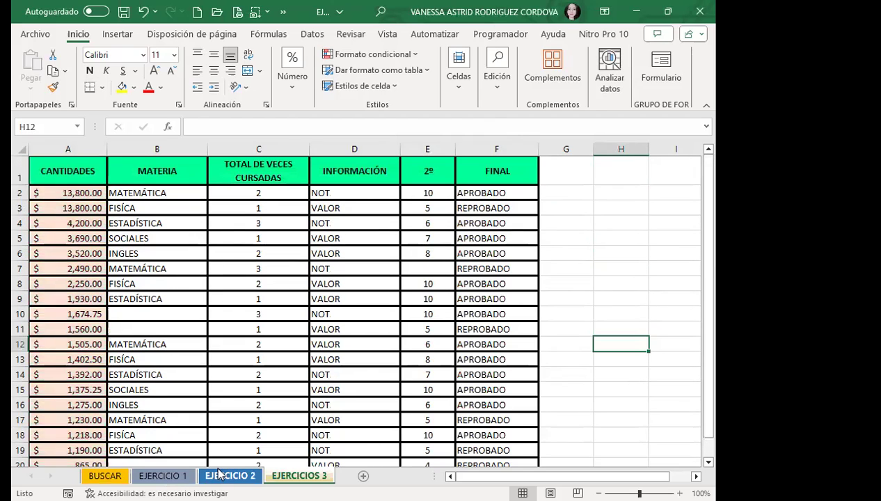
pyautogui.click(196, 476)
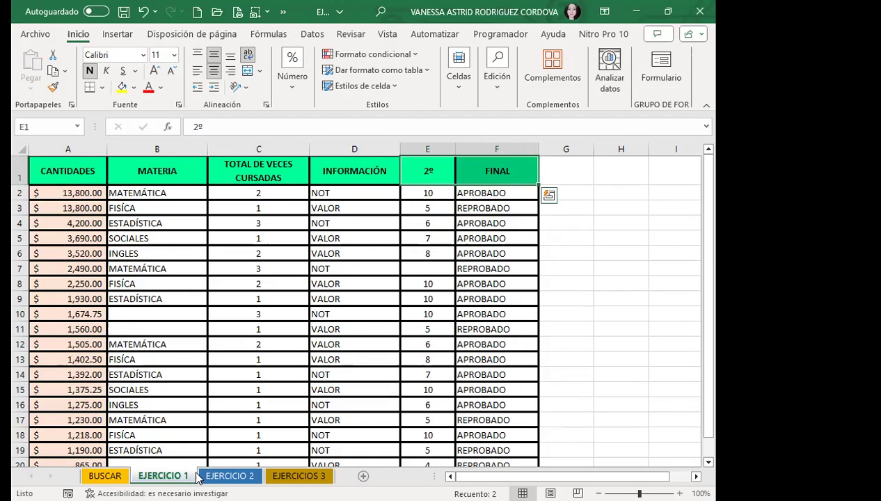
pyautogui.click(231, 475)
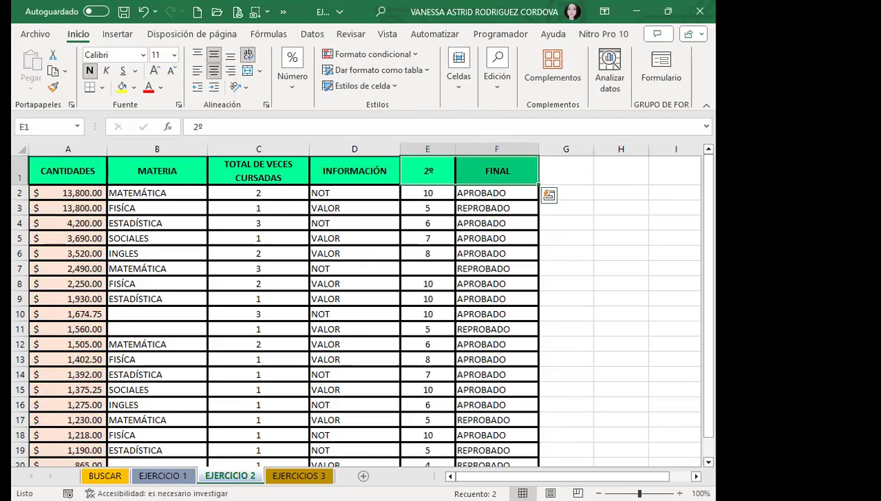
# Open Find with Ctrl+B, set Within to Workbook, and enter MATEMÁTICA
pyautogui.hotkey('ctrl', 'b')
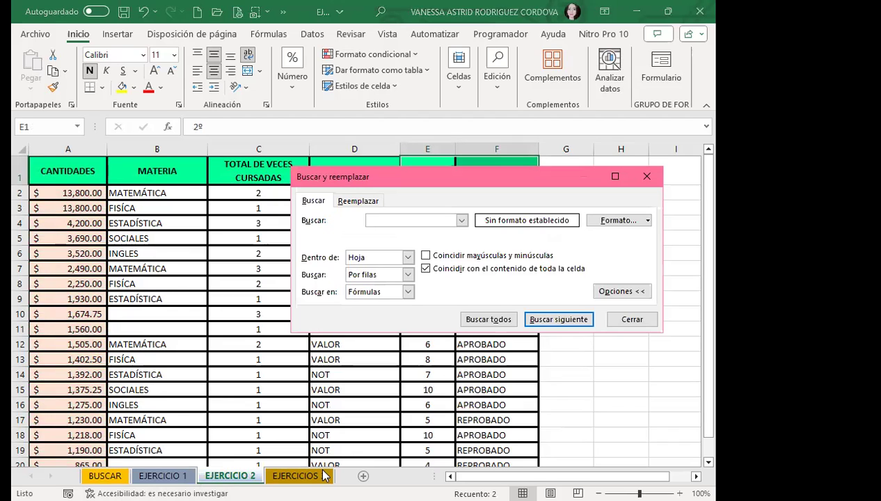
pyautogui.click(409, 258)
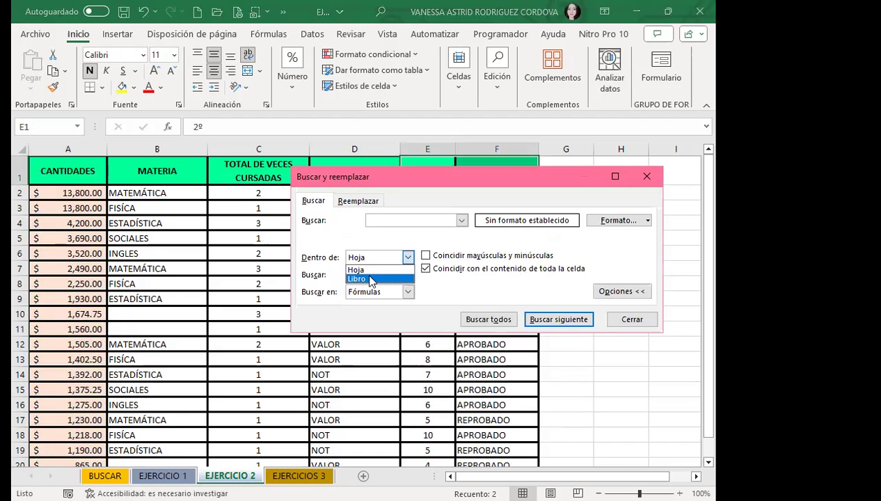
pyautogui.click(407, 284)
pyautogui.click(395, 220)
pyautogui.write('MATEM')
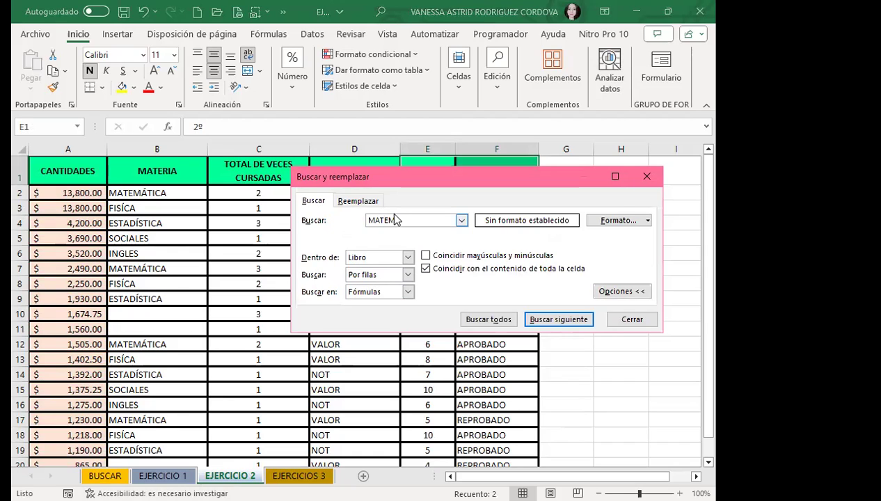
pyautogui.write('ÁTICA')
pyautogui.moveTo(455, 173); pyautogui.dragTo(420, 122)
# List all 16 MATEMÁTICA matches in an enlarged results list
pyautogui.click(461, 271)
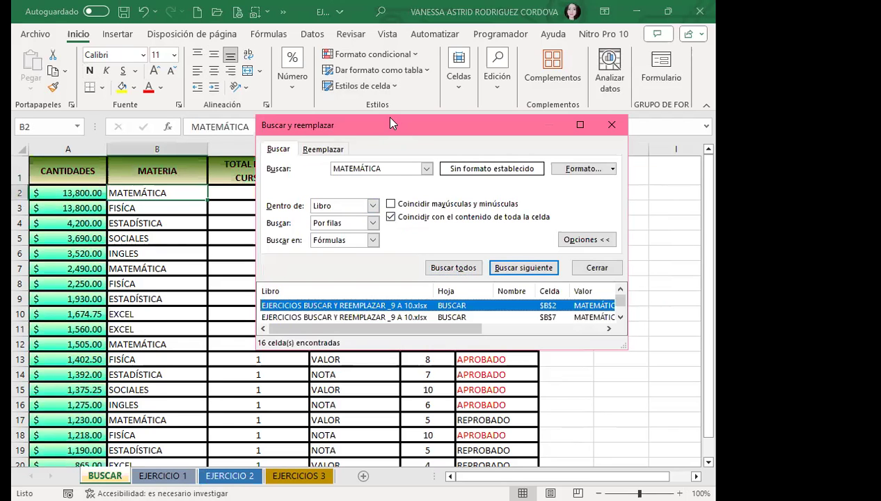
pyautogui.moveTo(390, 120); pyautogui.dragTo(328, 31)
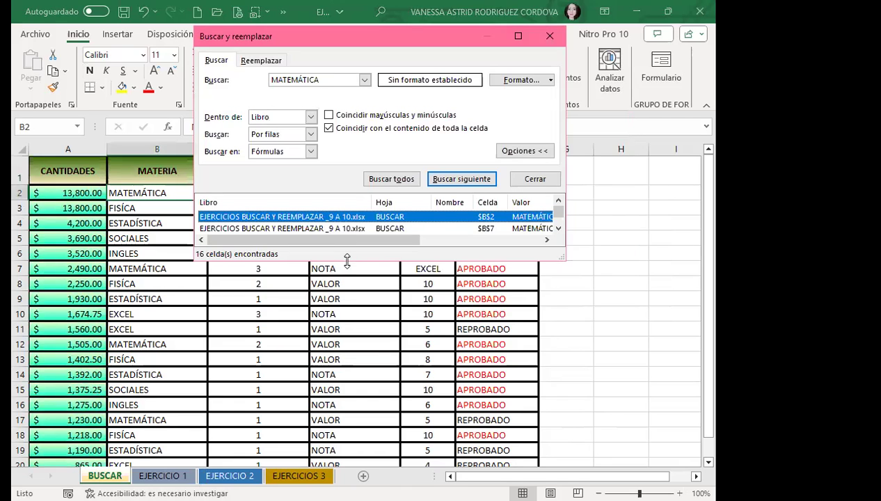
pyautogui.moveTo(347, 260); pyautogui.dragTo(347, 473)
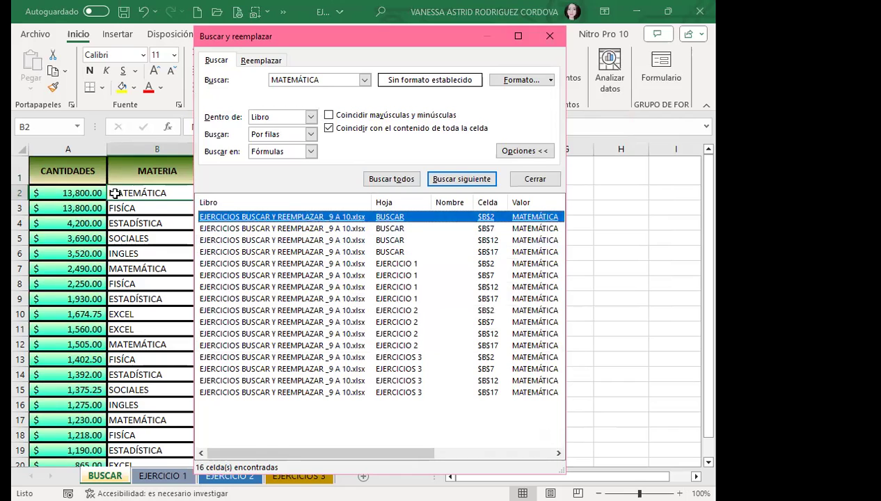
# Jump between matches on each sheet, ending at B7 on EJERCICIO 2
pyautogui.click(391, 280)
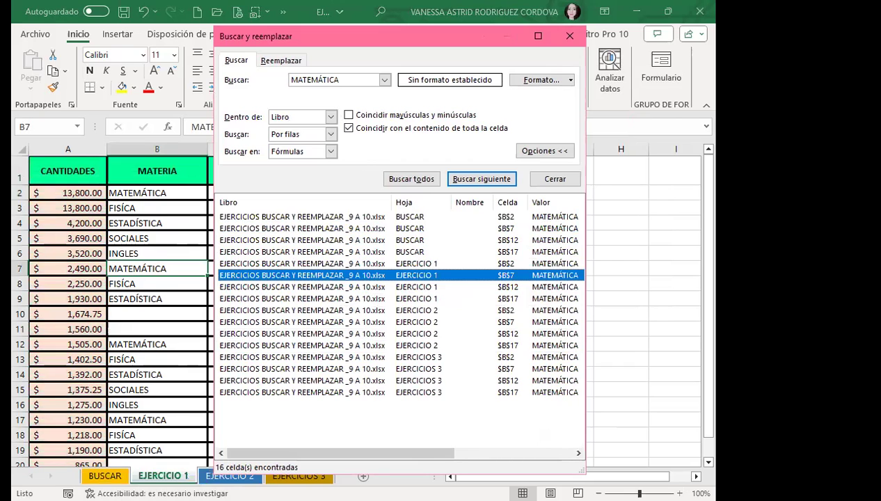
pyautogui.click(322, 312)
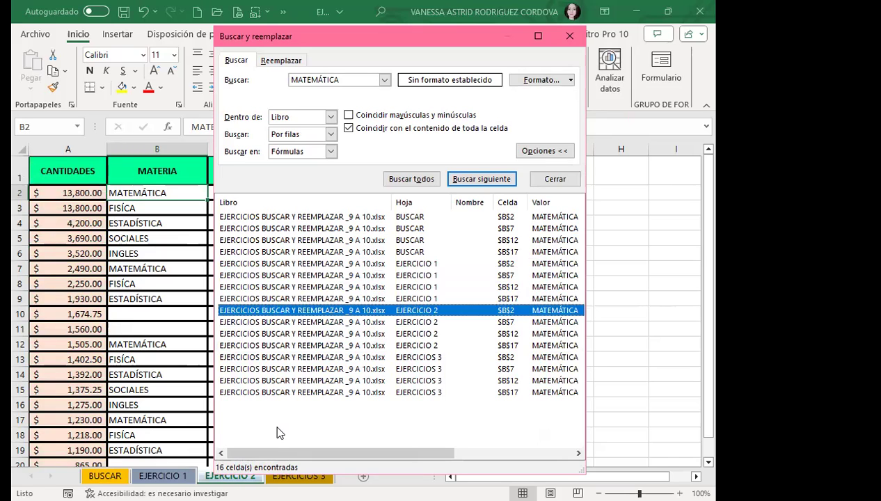
pyautogui.click(277, 380)
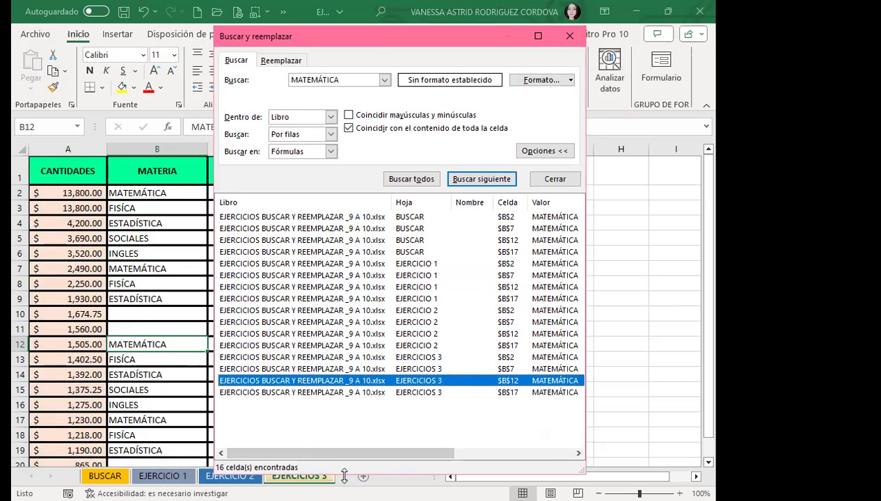
pyautogui.moveTo(344, 476); pyautogui.dragTo(344, 434)
pyautogui.click(299, 287)
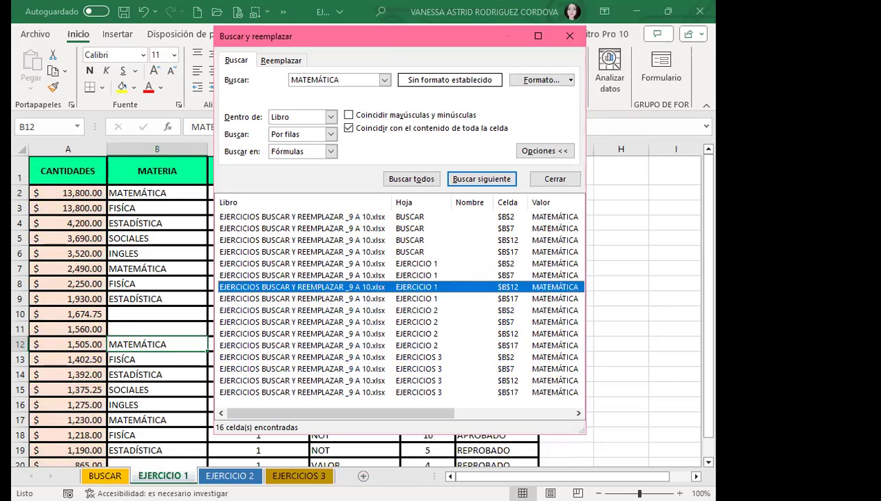
pyautogui.click(299, 322)
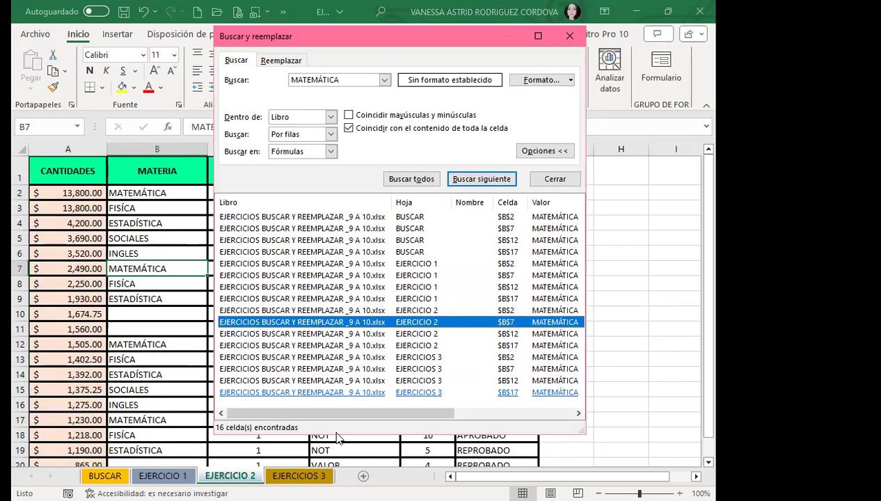
# Find all 24 whole-cell NOT entries across the workbook
pyautogui.moveTo(337, 79); pyautogui.dragTo(279, 72)
pyautogui.write('NOT')
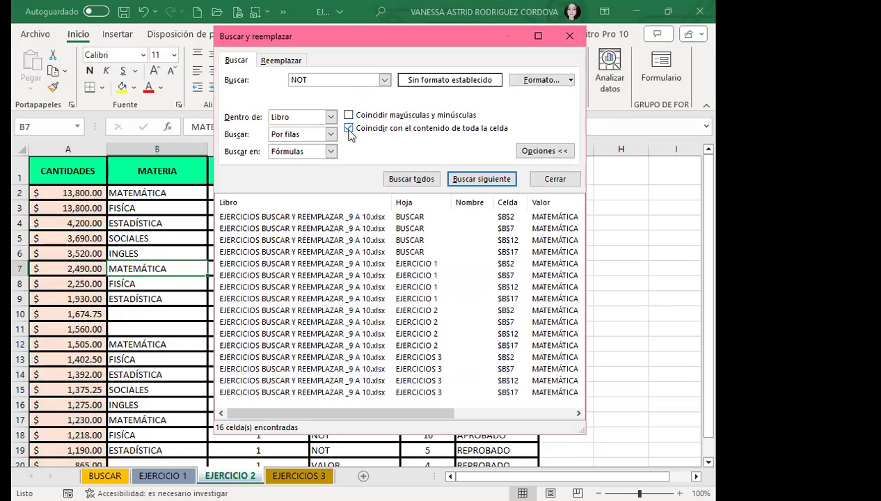
pyautogui.click(402, 181)
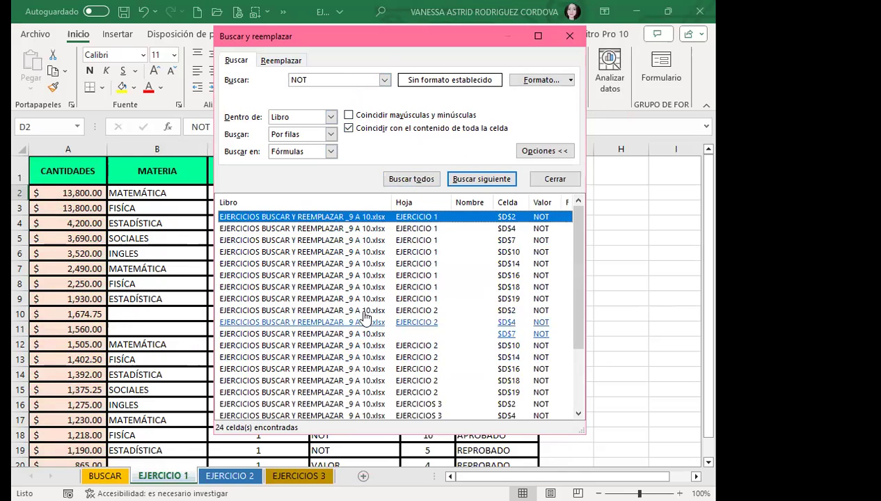
pyautogui.scroll(-3, 431, 327)
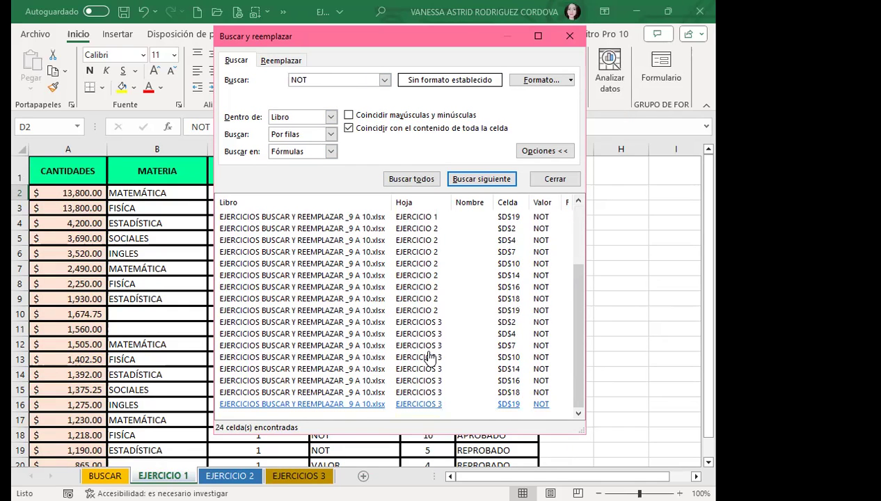
pyautogui.scroll(3, 429, 358)
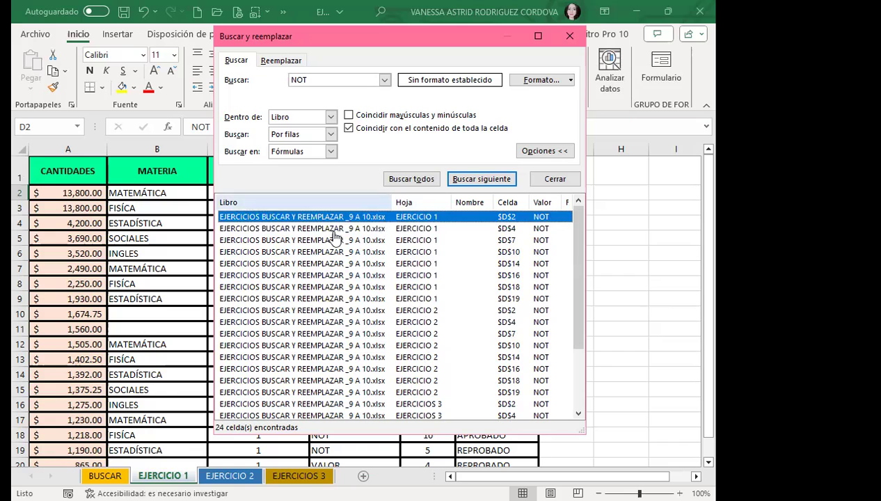
# Jump to NOT cells D10 on EJERCICIO 1, D7 on EJERCICIO 2 and D7 on EJERCICIOS 3
pyautogui.click(294, 254)
pyautogui.scroll(-1, 334, 330)
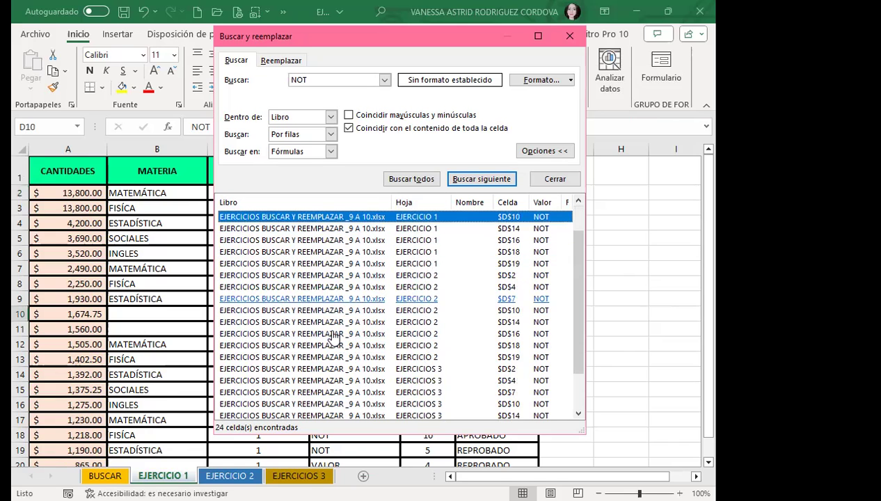
pyautogui.click(304, 301)
pyautogui.scroll(-2, 334, 327)
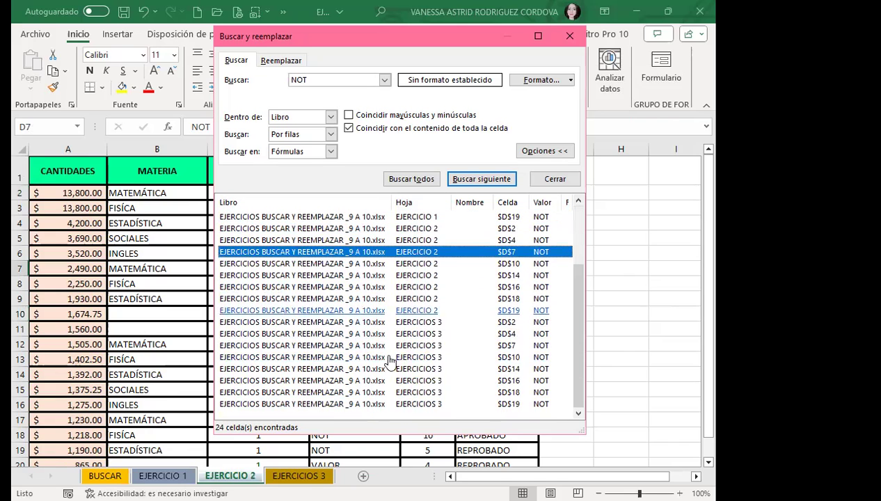
pyautogui.click(394, 346)
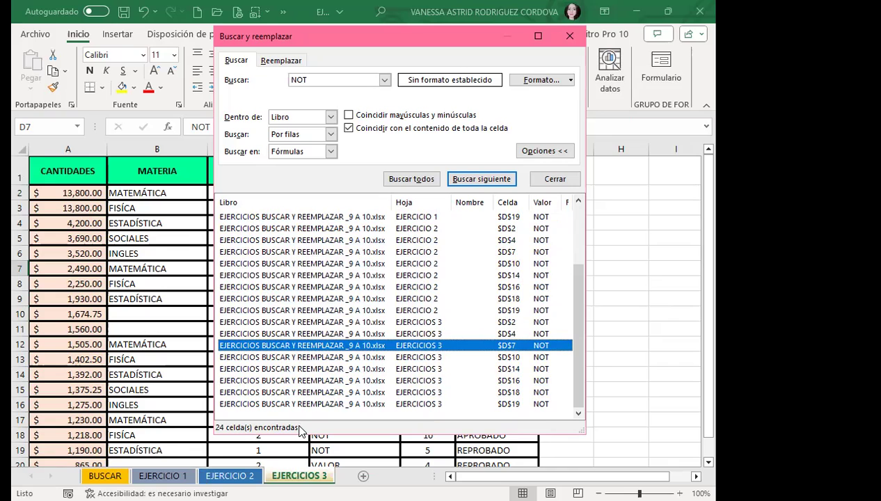
# Replace all 24 NOT cells with NOTA and dismiss the confirmation
pyautogui.scroll(3, 299, 334)
pyautogui.click(269, 60)
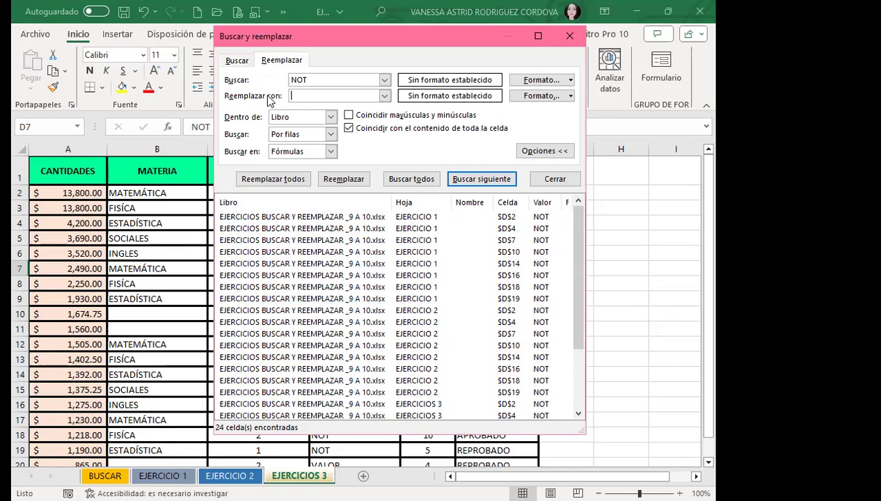
pyautogui.write('NOTA')
pyautogui.click(265, 178)
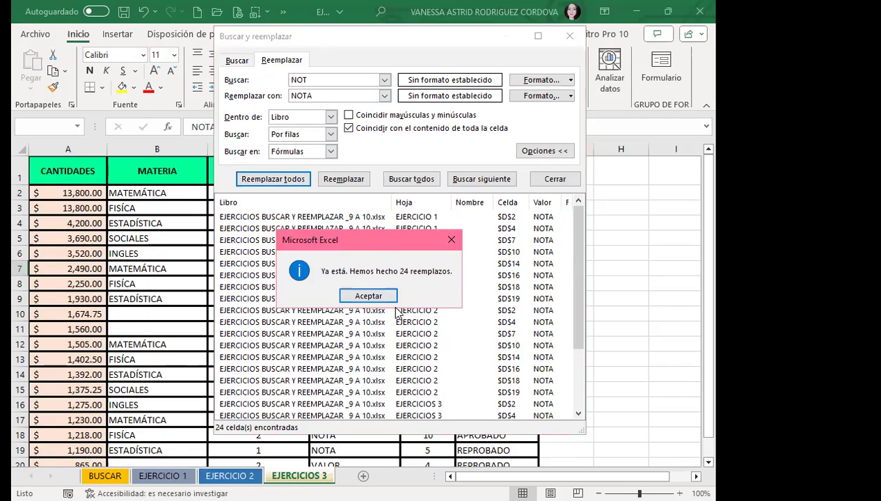
pyautogui.press('Return')
# Clear both the Find what and Replace with fields
pyautogui.hotkey('shift', 'Home')
pyautogui.press('BackSpace')
pyautogui.hotkey('shift', 'Tab')
pyautogui.press('BackSpace')
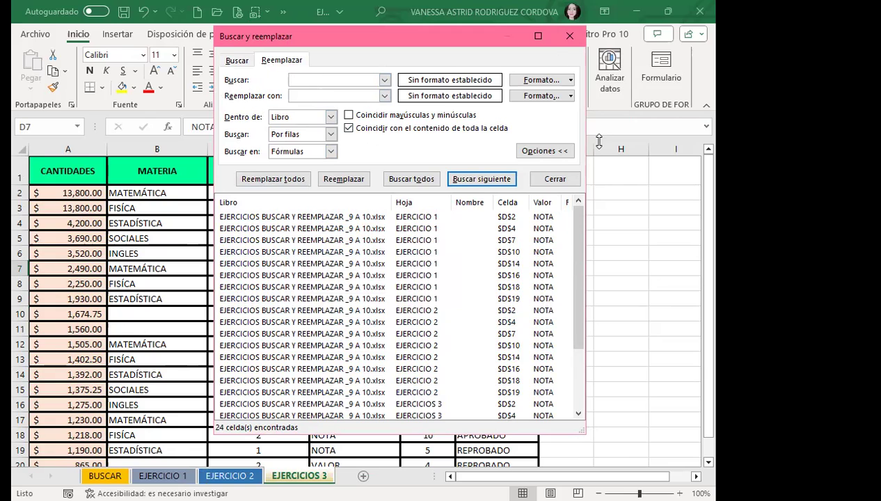
# Close Find and Replace and check column D reads NOTA on EJERCICIO 1 and 2
pyautogui.click(566, 36)
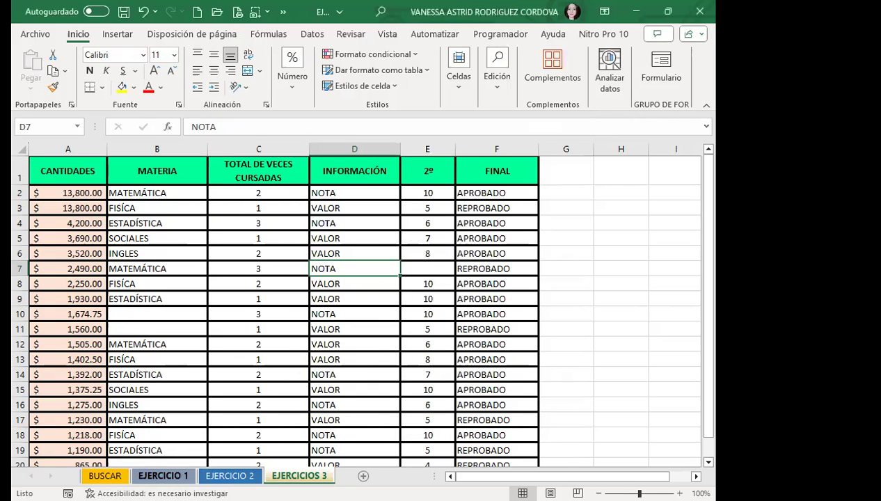
pyautogui.click(162, 475)
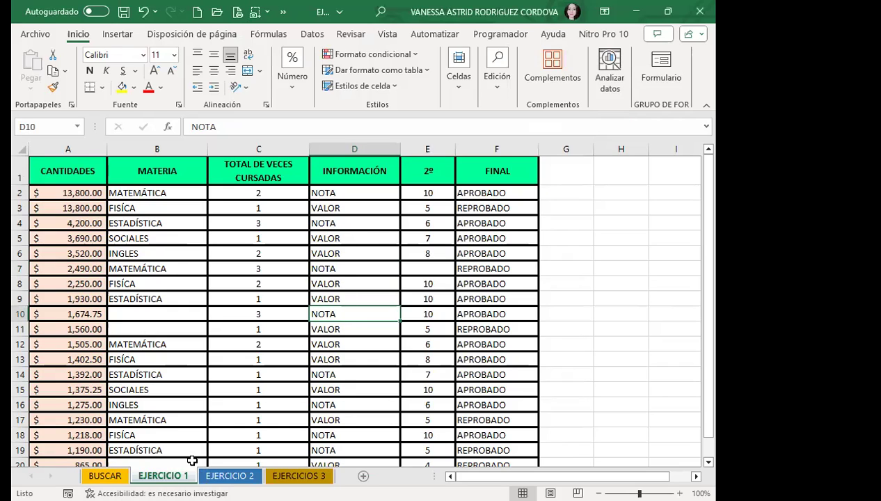
pyautogui.click(229, 475)
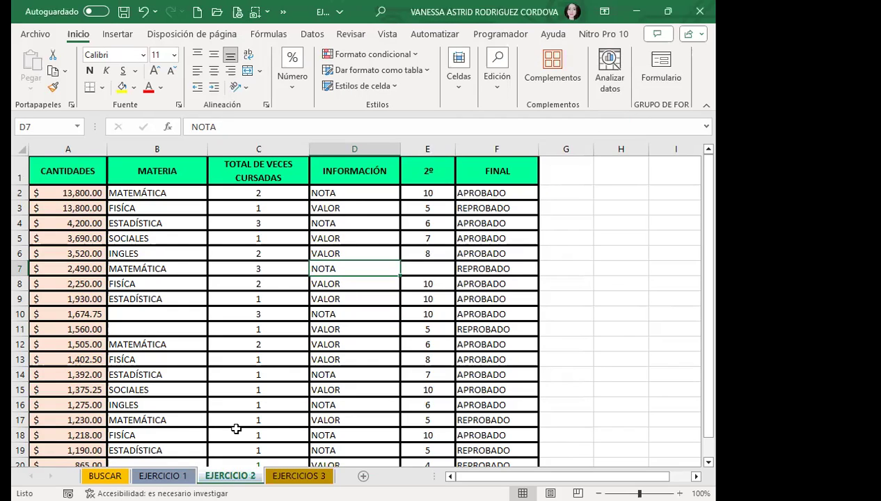
pyautogui.click(339, 199)
pyautogui.click(341, 238)
pyautogui.click(345, 283)
pyautogui.click(339, 299)
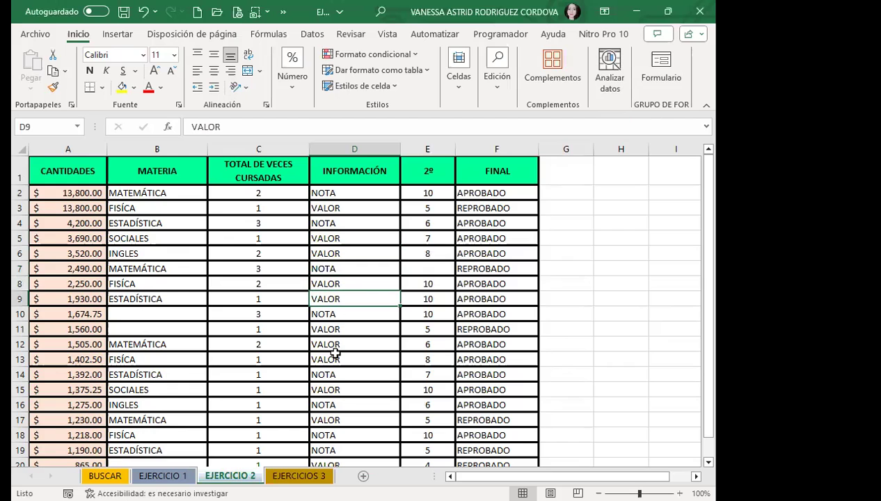
# Check the NOTA values down column D on EJERCICIOS 3, including D18
pyautogui.click(292, 475)
pyautogui.scroll(-2, 351, 237)
pyautogui.scroll(-2, 356, 271)
pyautogui.click(356, 258)
pyautogui.click(359, 233)
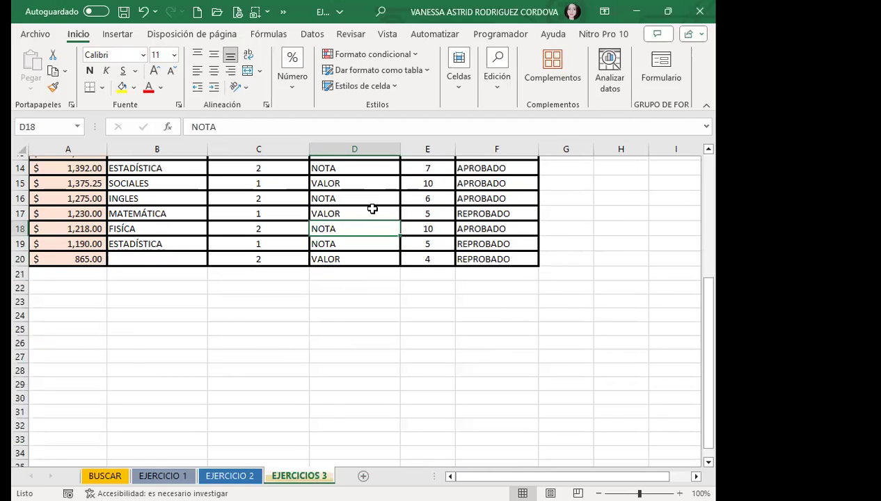
pyautogui.scroll(5, 362, 222)
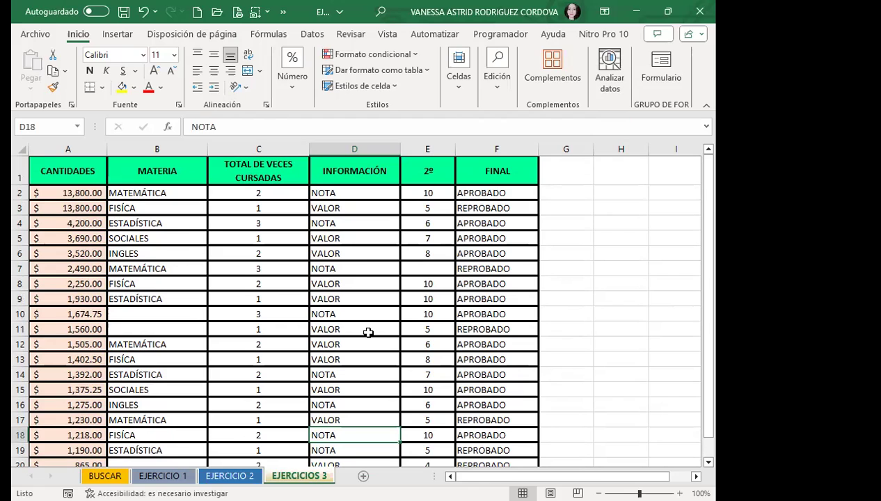
# Find all 30 blank cells across the workbook with an empty search
pyautogui.hotkey('ctrl', 'b')
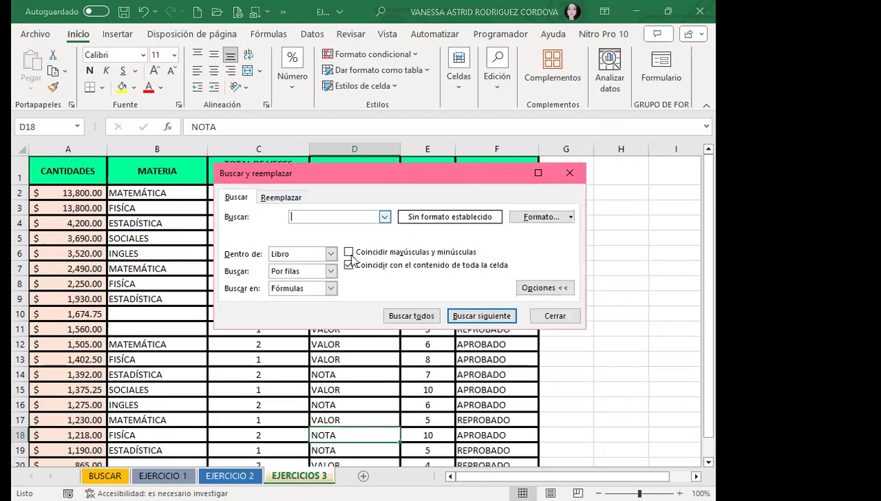
pyautogui.click(411, 316)
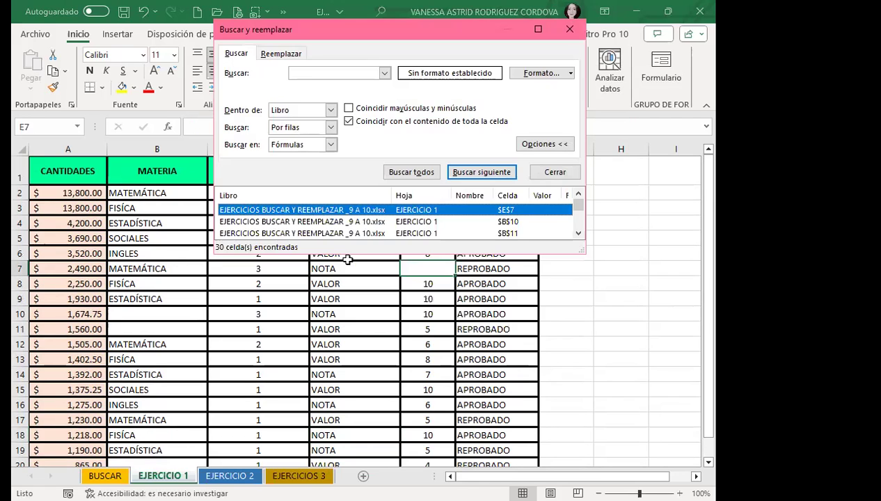
pyautogui.moveTo(348, 255); pyautogui.dragTo(381, 341)
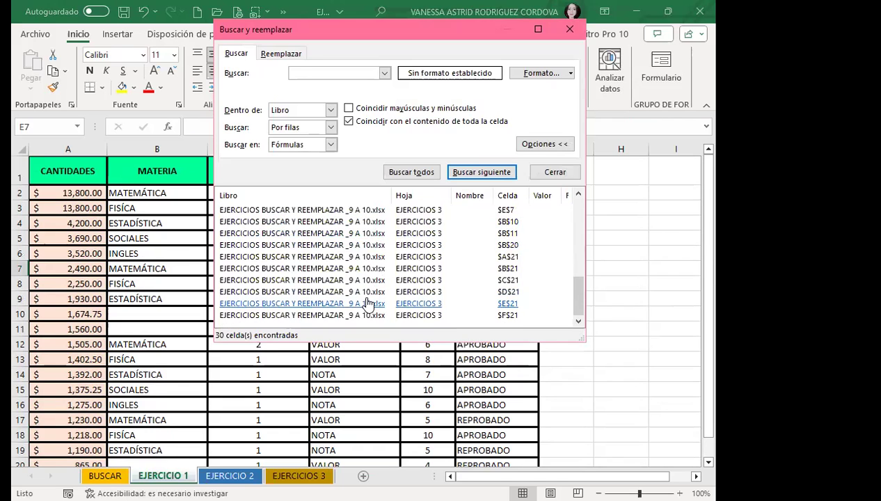
pyautogui.scroll(-2, 367, 286)
pyautogui.scroll(3, 368, 285)
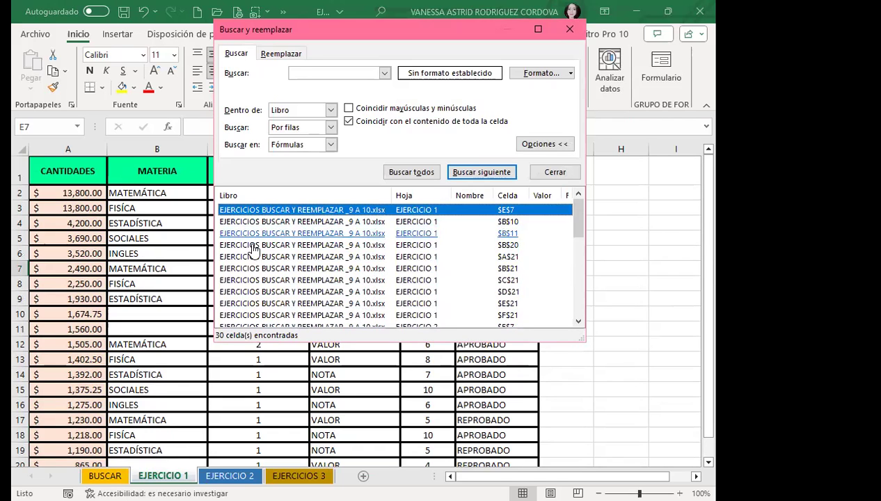
# Jump to blank cells A21, E7 and E21 on the three exercise sheets
pyautogui.click(288, 257)
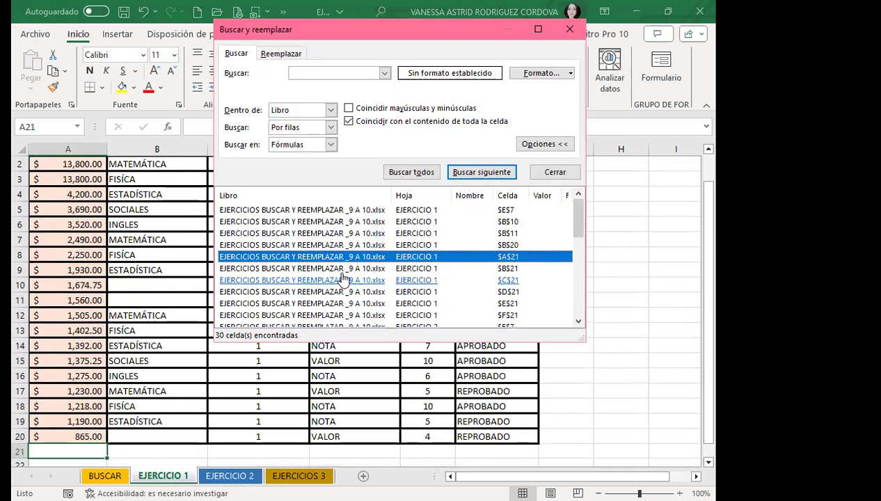
pyautogui.scroll(-1, 324, 281)
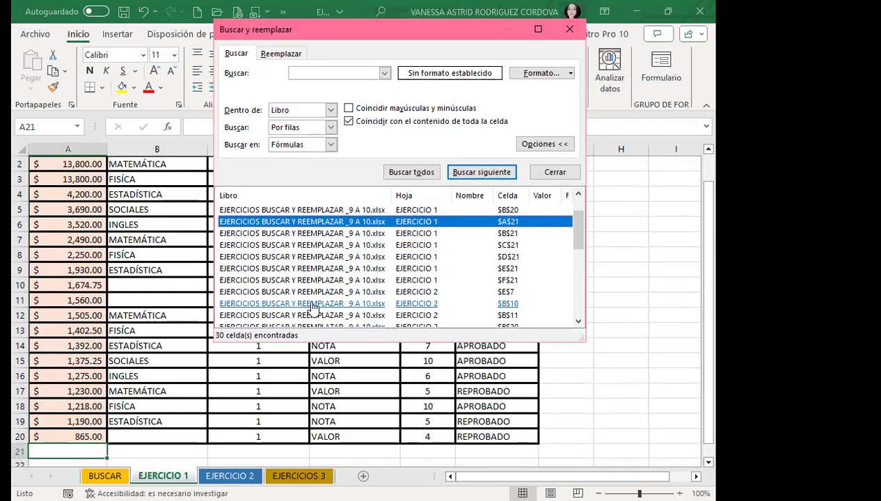
pyautogui.click(306, 295)
pyautogui.scroll(-2, 63, 279)
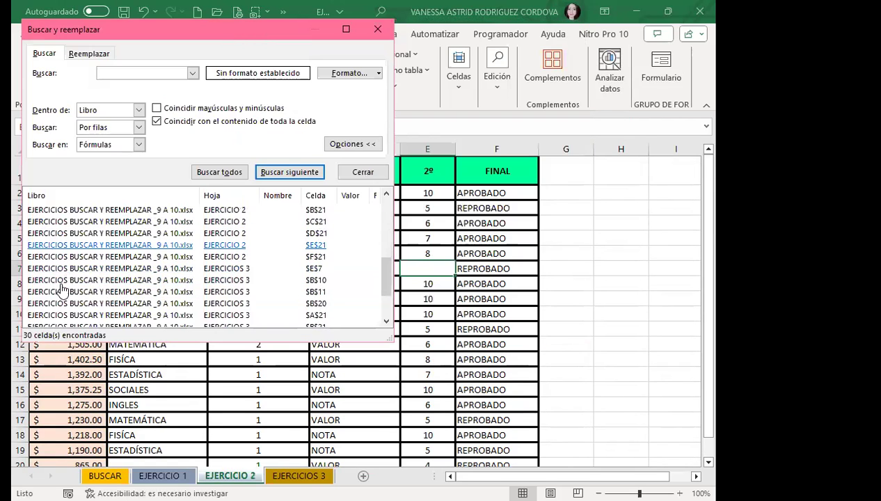
pyautogui.scroll(-2, 66, 288)
pyautogui.scroll(-2, 73, 299)
pyautogui.click(77, 304)
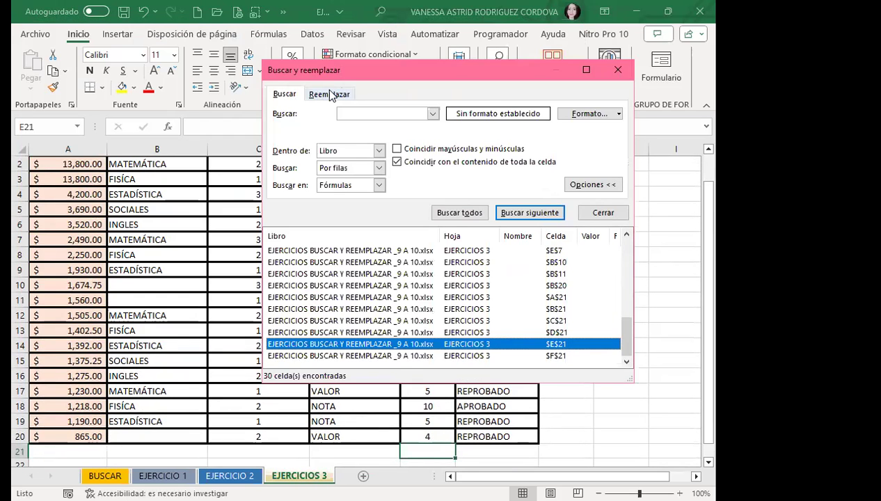
pyautogui.click(327, 93)
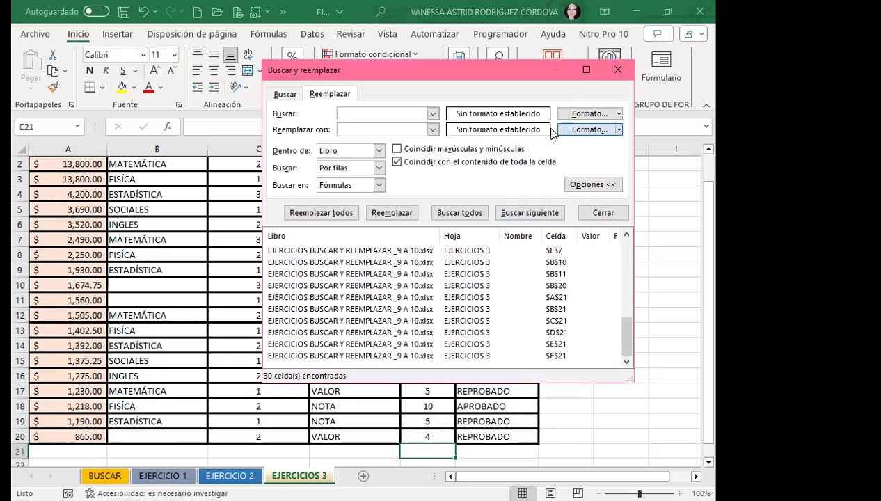
# Set the replacement format to a horizontal gradient from light green to blue
pyautogui.click(618, 129)
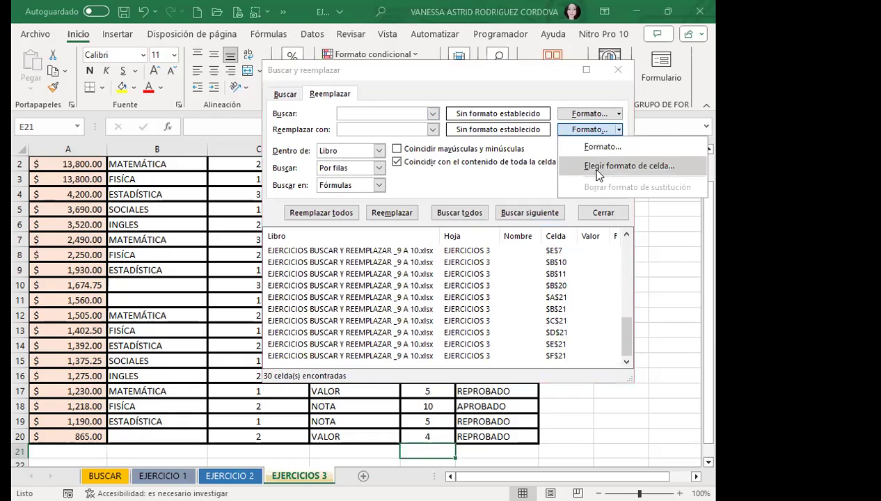
pyautogui.click(599, 148)
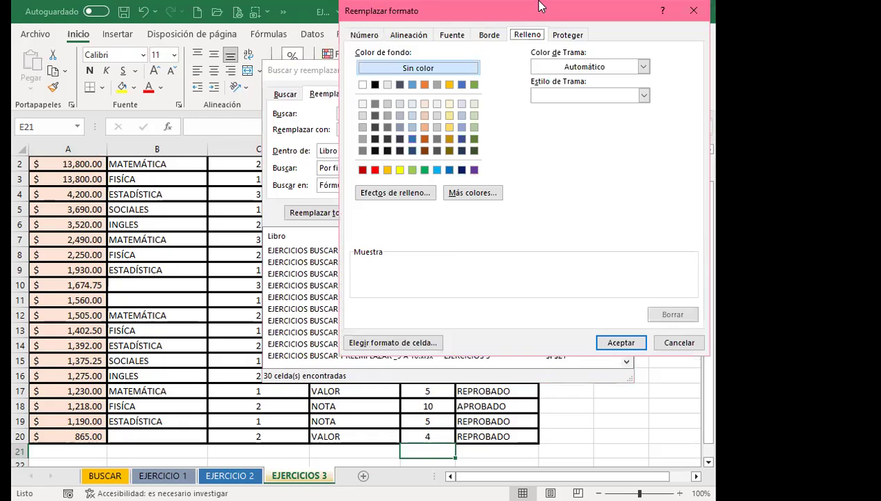
pyautogui.moveTo(540, 6); pyautogui.dragTo(410, 29)
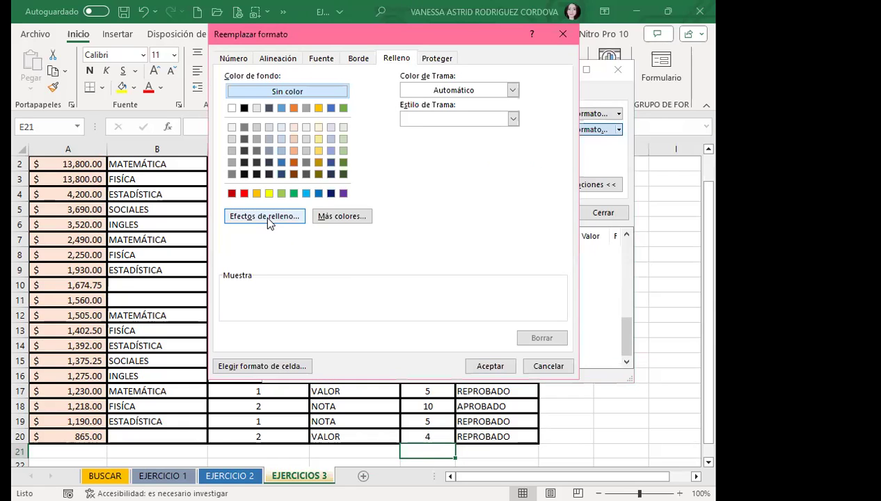
pyautogui.click(264, 216)
pyautogui.moveTo(536, 11); pyautogui.dragTo(383, 36)
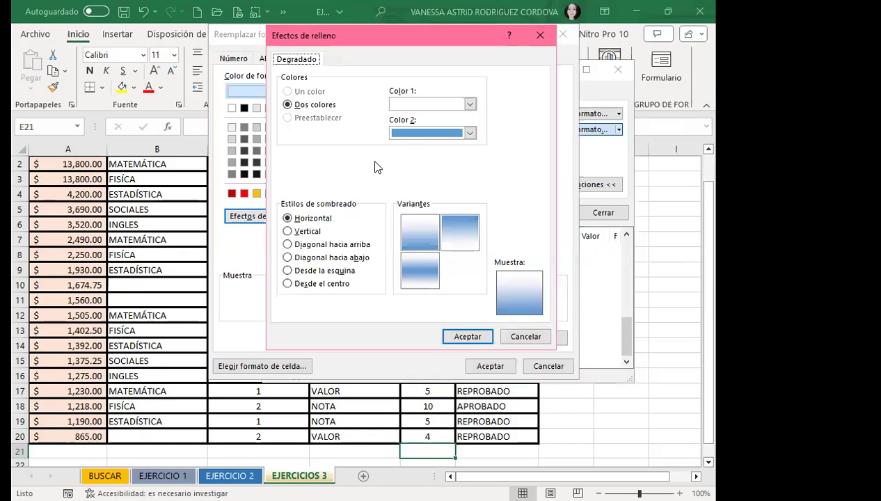
pyautogui.click(469, 104)
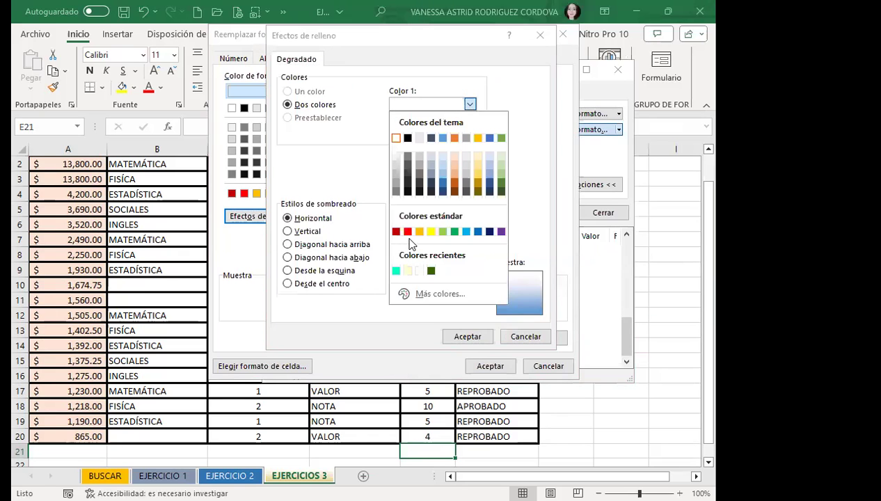
pyautogui.click(442, 232)
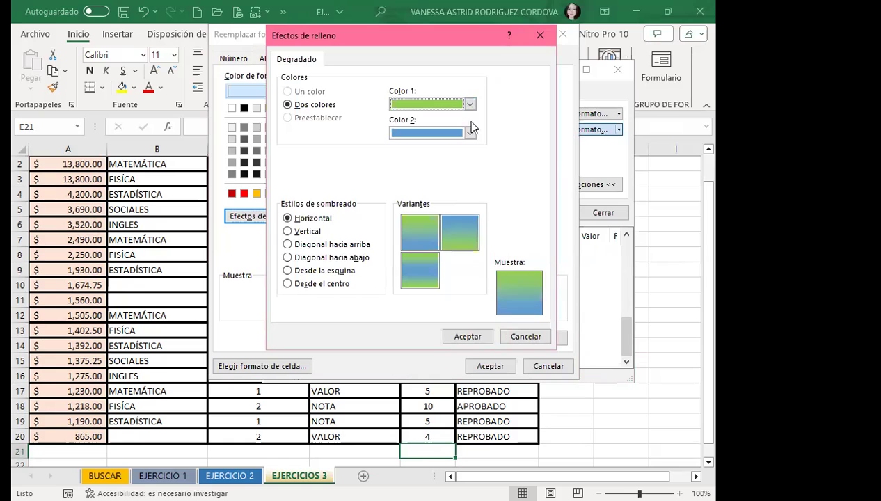
pyautogui.click(462, 233)
pyautogui.click(468, 336)
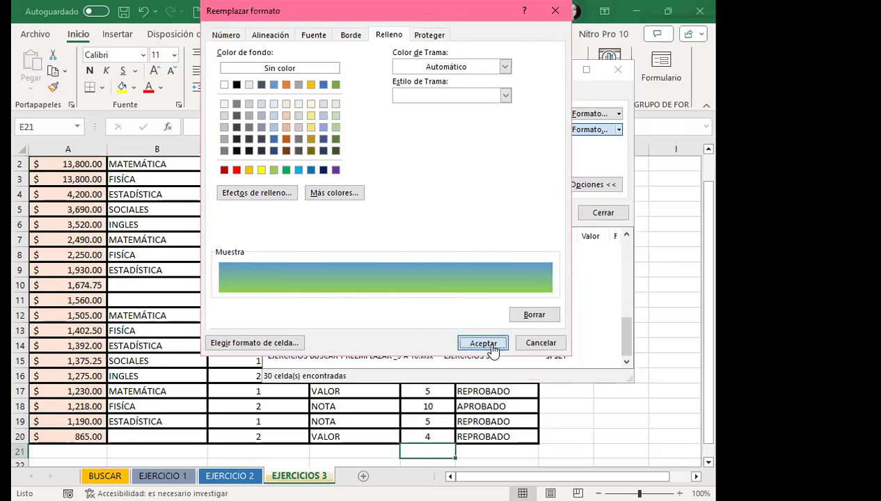
pyautogui.click(483, 343)
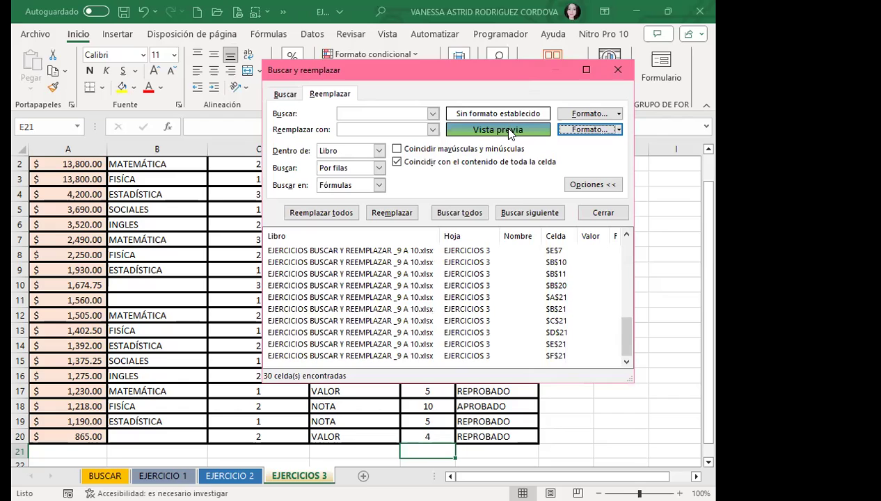
# Replace all 30 matching blank cells with the green-blue gradient fill and acknowledge the message
pyautogui.click(323, 214)
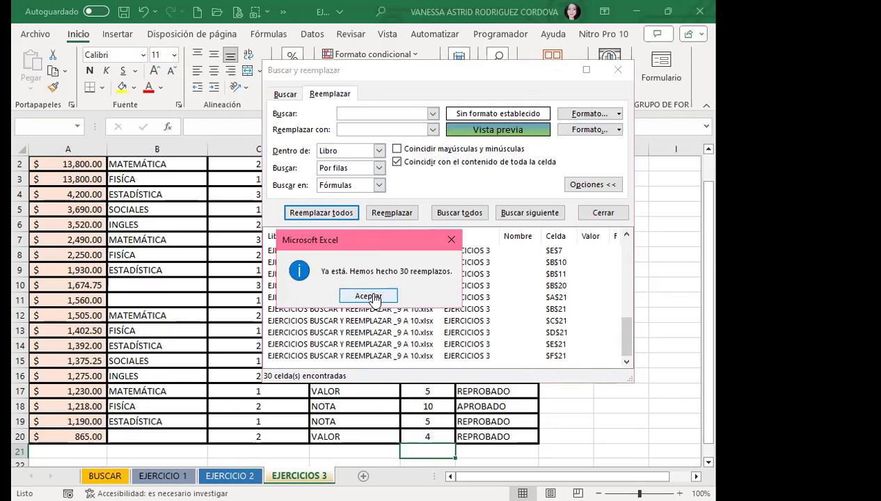
pyautogui.click(368, 296)
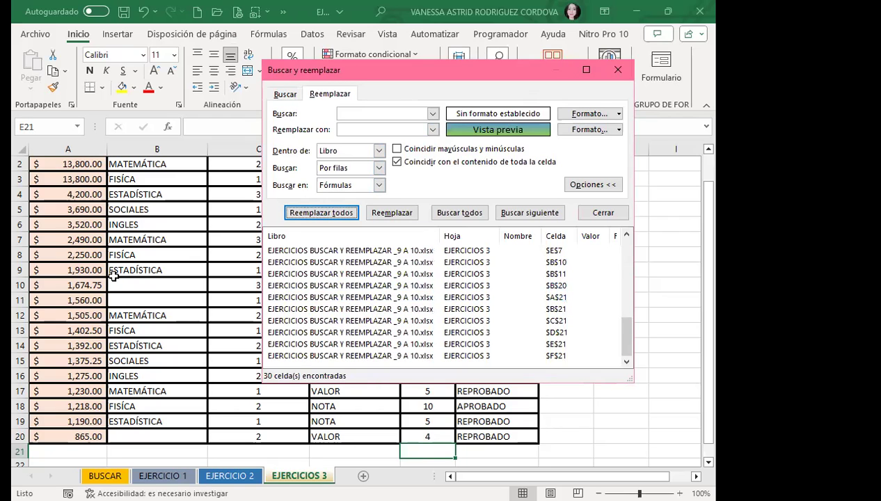
pyautogui.click(171, 258)
# Check the gradient cells on EJERCICIO 1, 2 and 3, then close Find and Replace
pyautogui.click(156, 475)
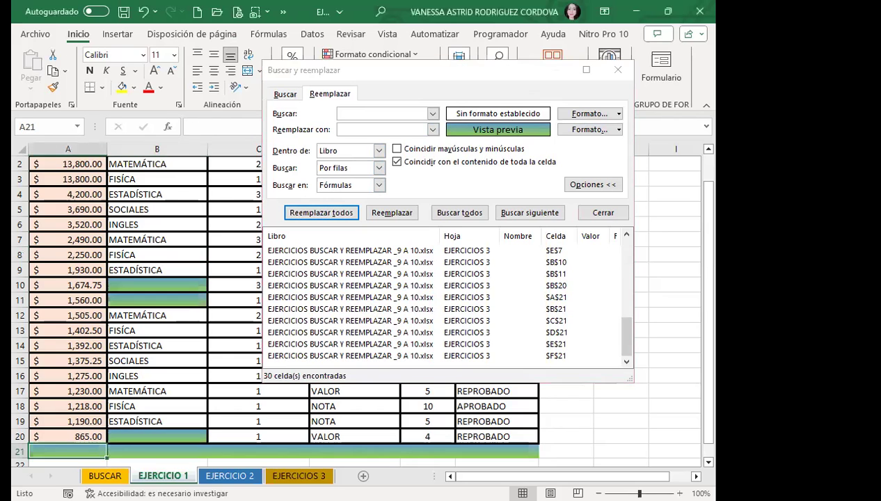
pyautogui.click(226, 476)
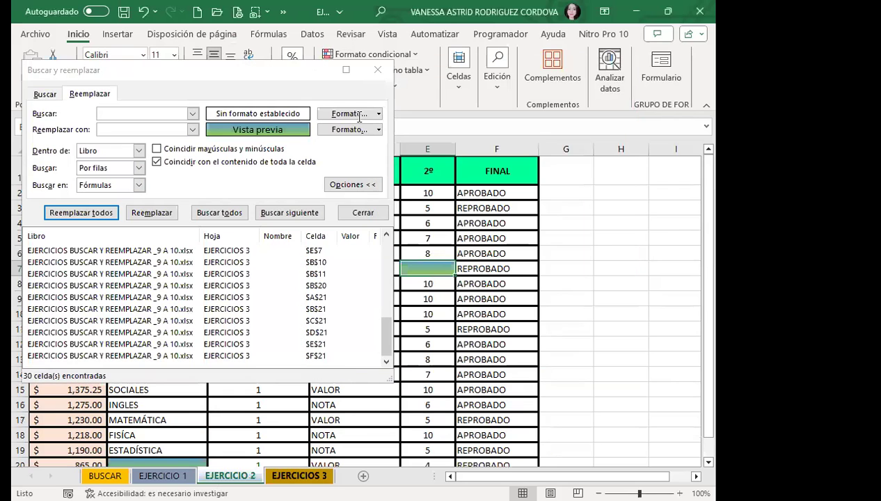
pyautogui.hotkey('ctrl', 'pagedown')
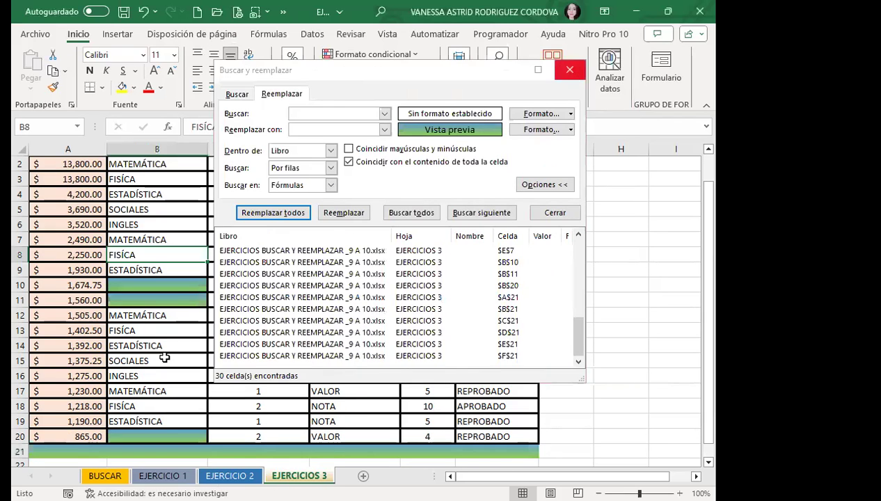
pyautogui.click(571, 70)
pyautogui.hotkey('ctrl', 'pageup')
pyautogui.hotkey('ctrl', 'pageup')
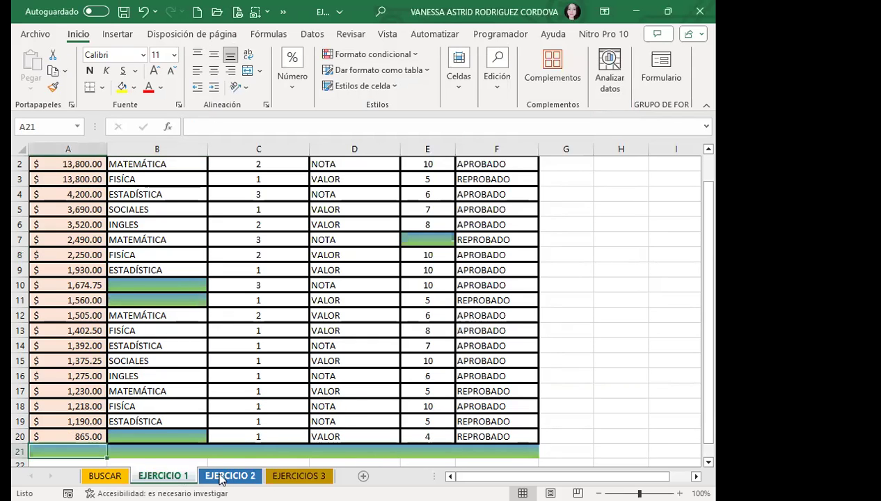
# Review the gradient-filled cells on EJERCICIO 2, EJERCICIOS 3, BUSCAR and EJERCICIO 1
pyautogui.click(230, 476)
pyautogui.click(290, 475)
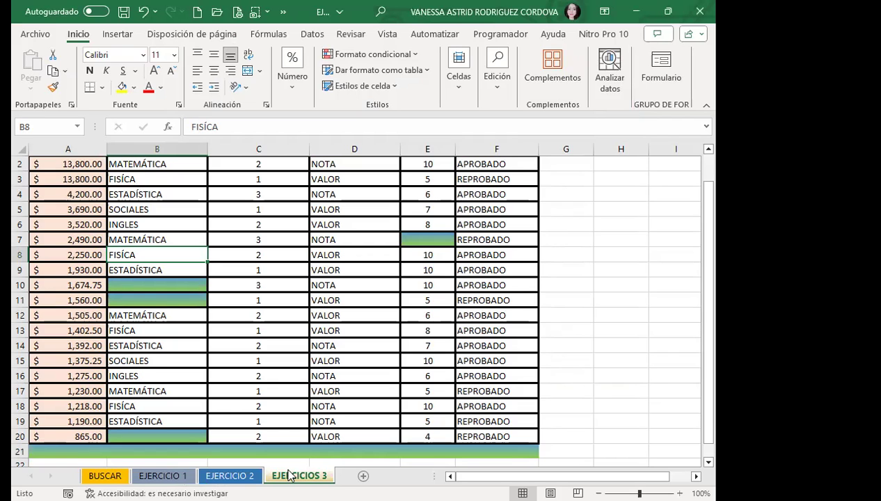
pyautogui.hotkey('ctrl', 'pageup')
pyautogui.hotkey('ctrl', 'pageup')
pyautogui.hotkey('ctrl', 'pageup')
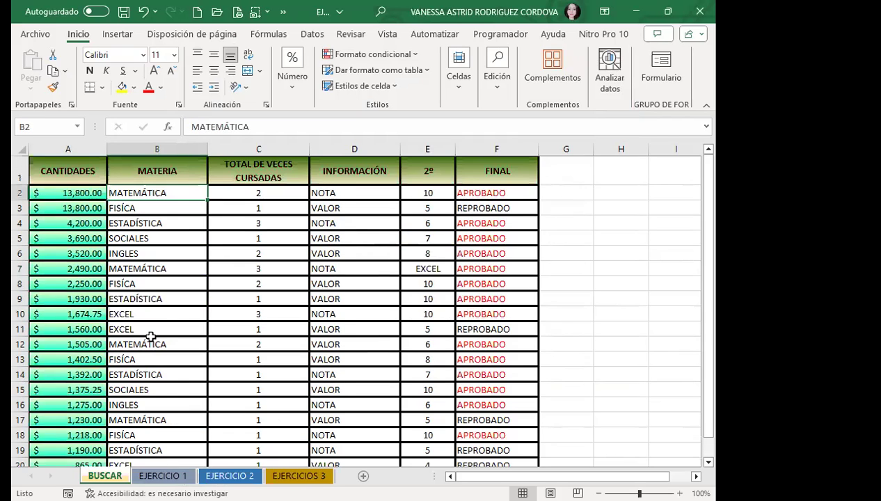
pyautogui.scroll(-2, 252, 289)
pyautogui.scroll(-2, 258, 291)
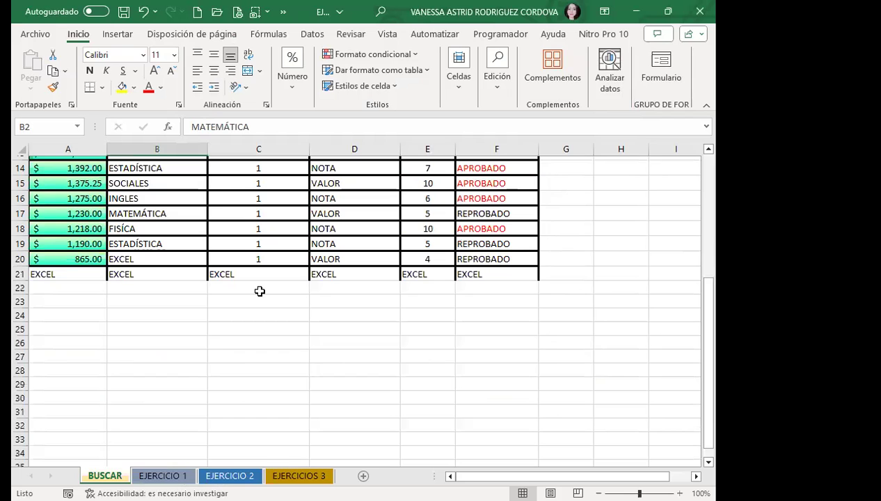
pyautogui.click(162, 475)
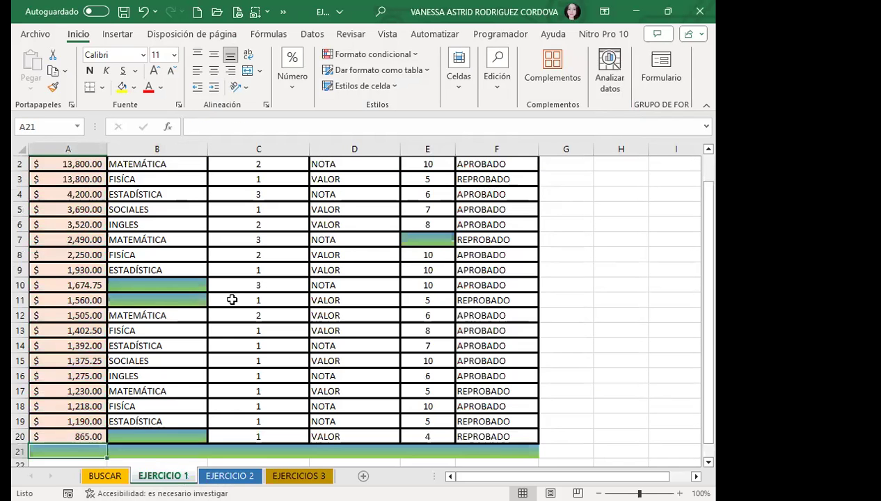
pyautogui.scroll(-3, 236, 309)
pyautogui.scroll(3, 237, 313)
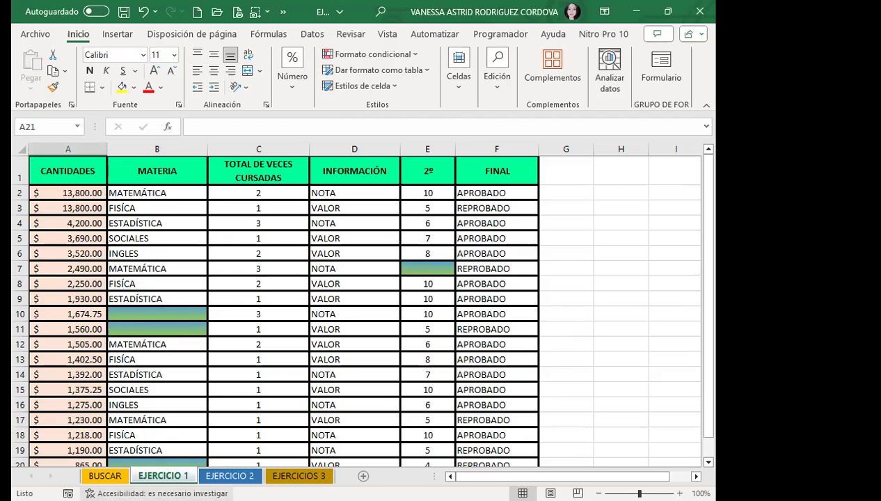
# Recheck EJERCICIO 2 and finish on EJERCICIOS 3, whose E7, B10 and B11 show the gradient
pyautogui.click(229, 476)
pyautogui.scroll(-2, 229, 310)
pyautogui.scroll(-1, 236, 323)
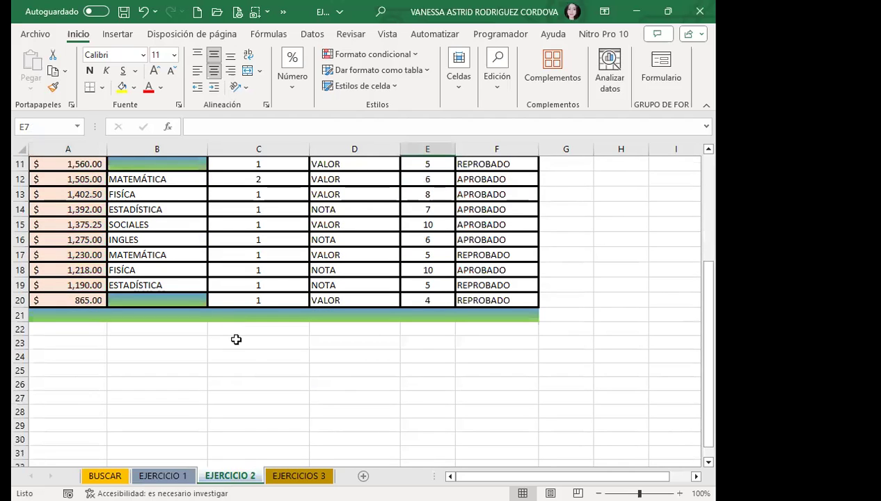
pyautogui.click(294, 474)
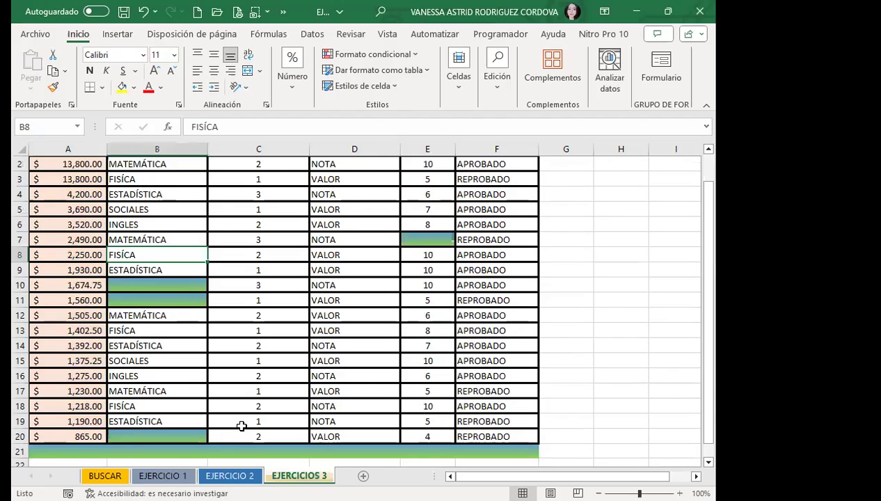
pyautogui.scroll(-3, 195, 306)
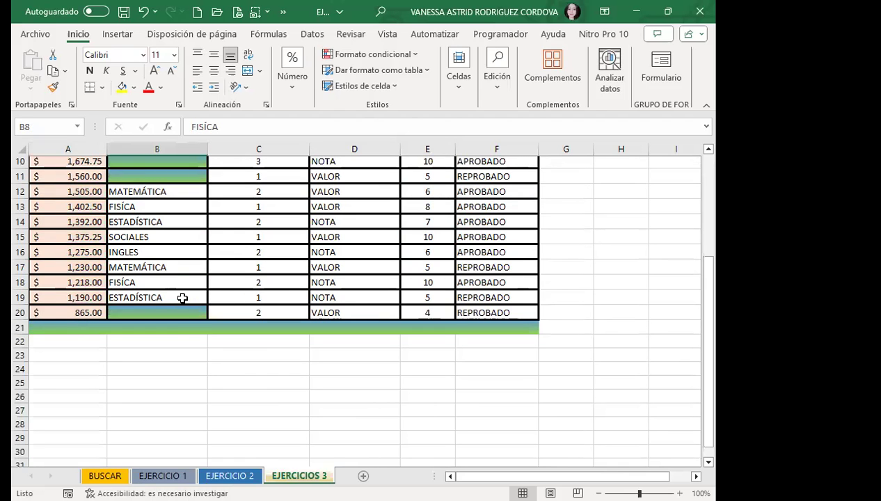
pyautogui.scroll(3, 178, 280)
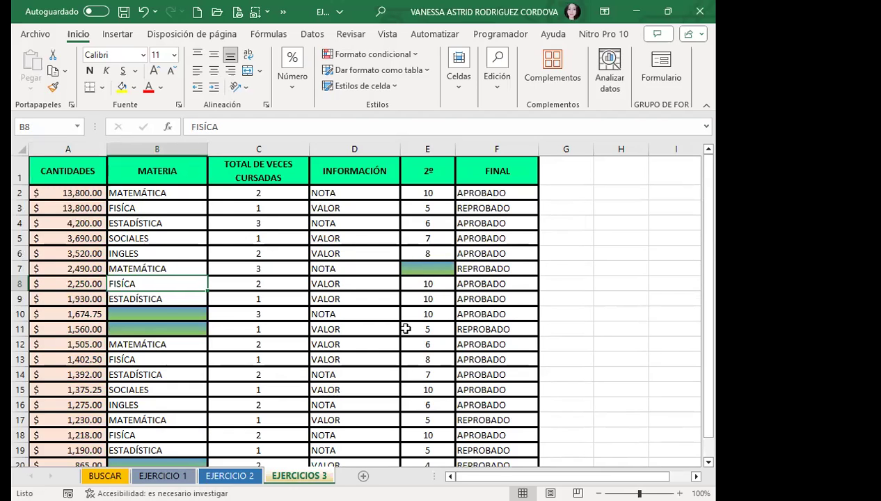
# Reopen Find and Replace and clear the gradient replacement format
pyautogui.click(277, 188)
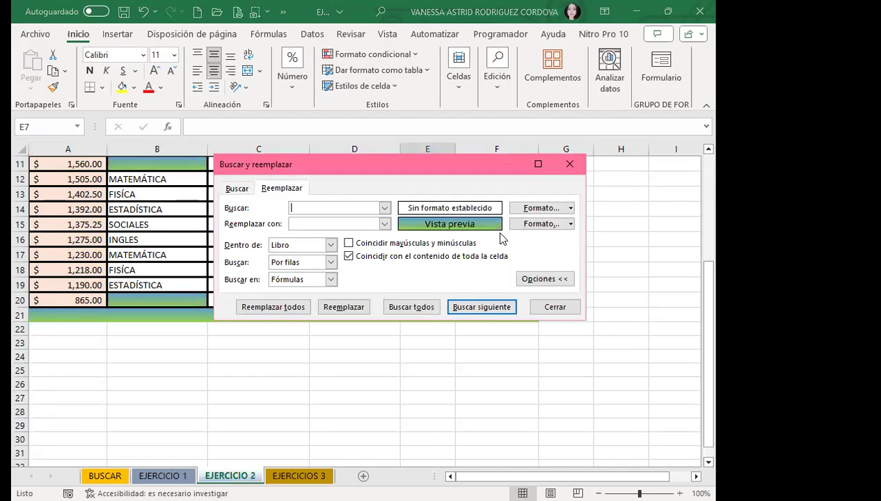
pyautogui.click(569, 225)
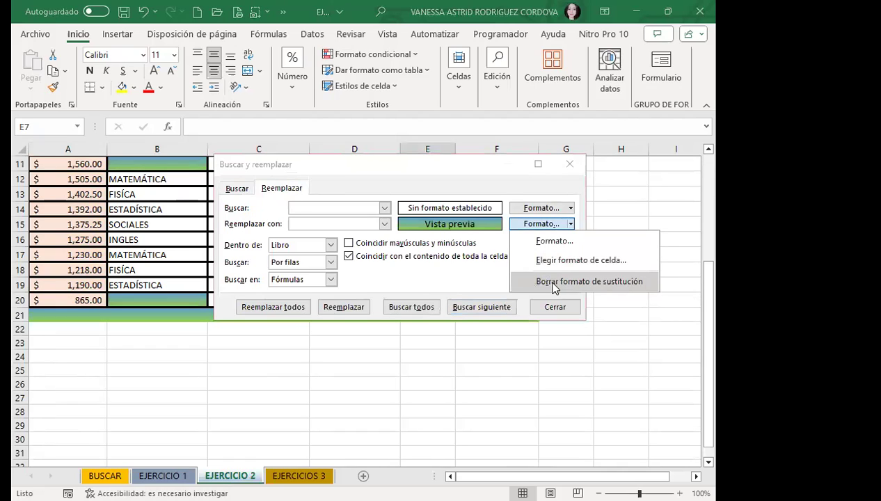
pyautogui.click(237, 188)
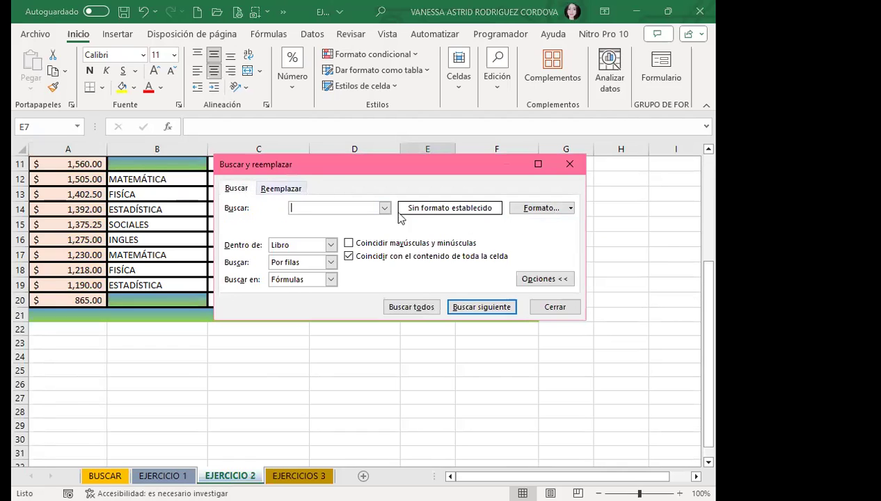
# Set the search format by sampling the green CANTIDADES header cell A1
pyautogui.click(569, 209)
pyautogui.click(515, 238)
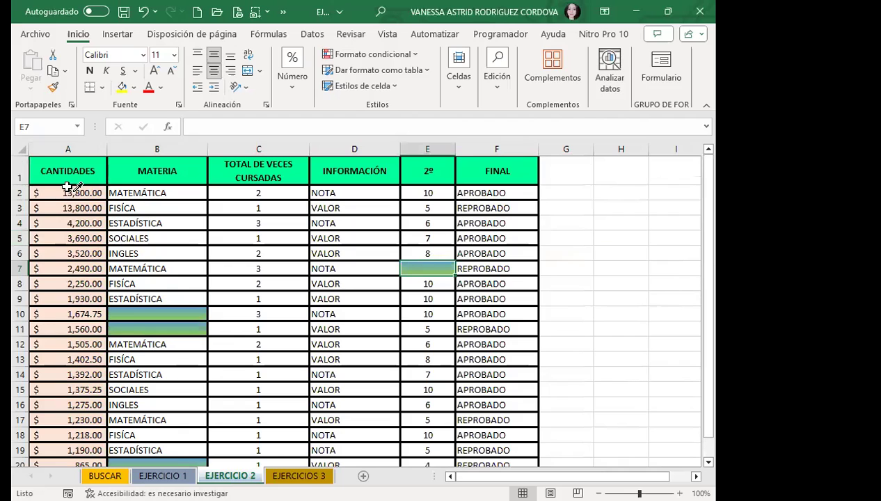
pyautogui.click(76, 174)
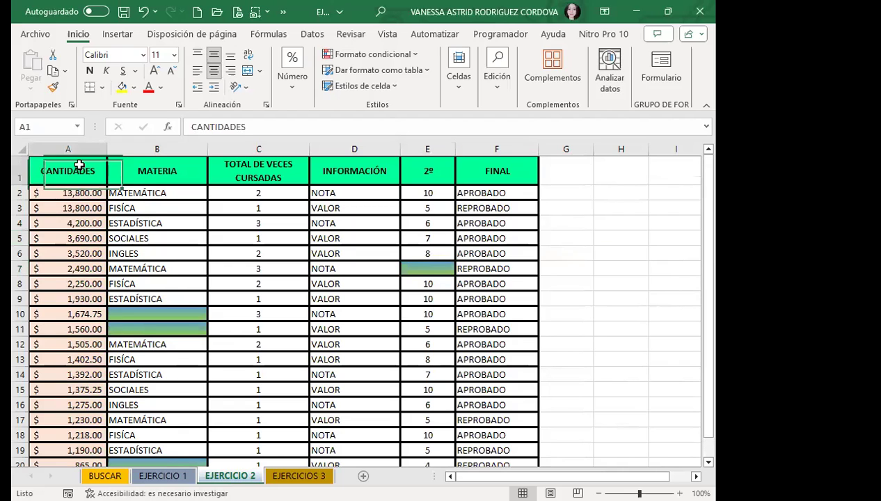
pyautogui.moveTo(396, 285); pyautogui.dragTo(428, 219)
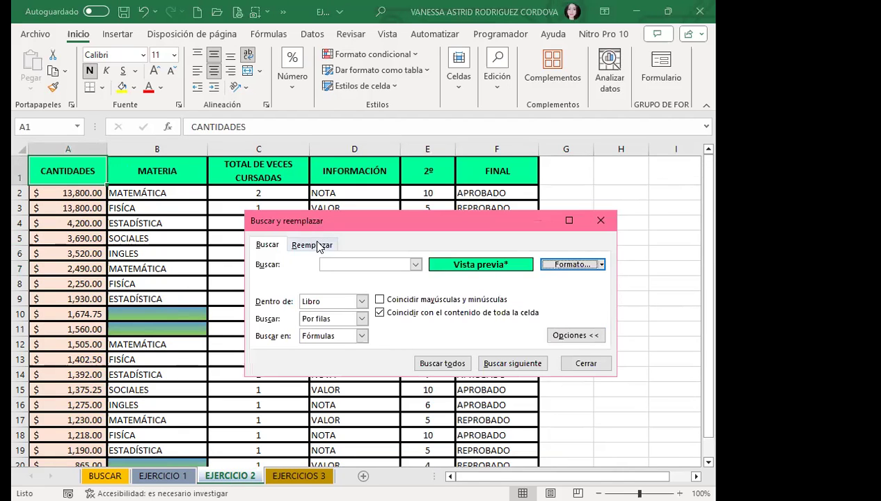
# Bring up the replacement format settings from the Replace page
pyautogui.click(313, 245)
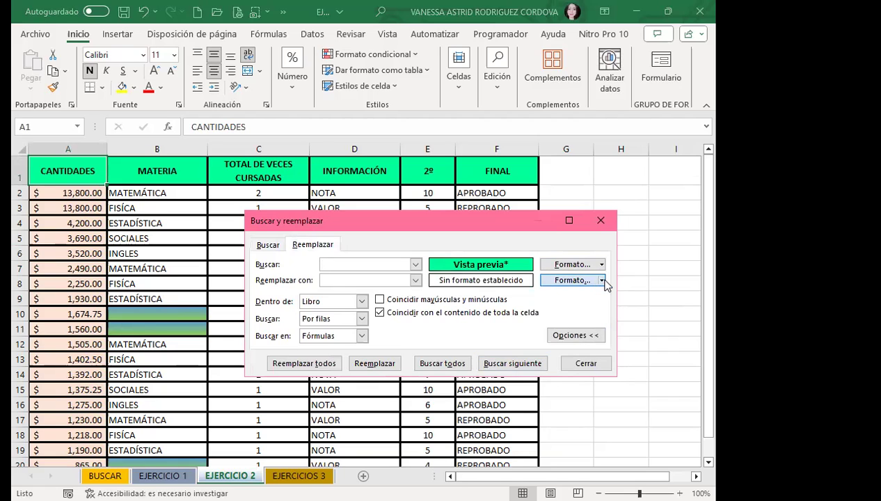
pyautogui.click(600, 281)
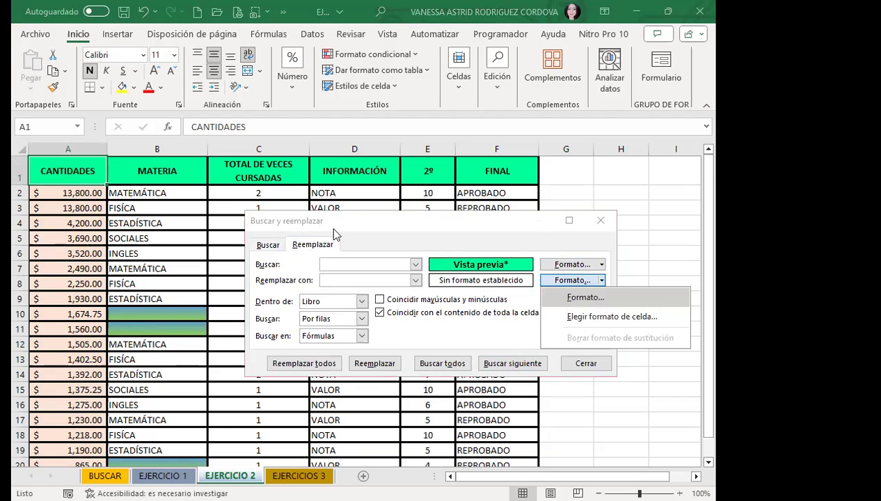
pyautogui.press('Return')
# Give the replacement format a red outline border
pyautogui.moveTo(457, 121); pyautogui.dragTo(325, 93)
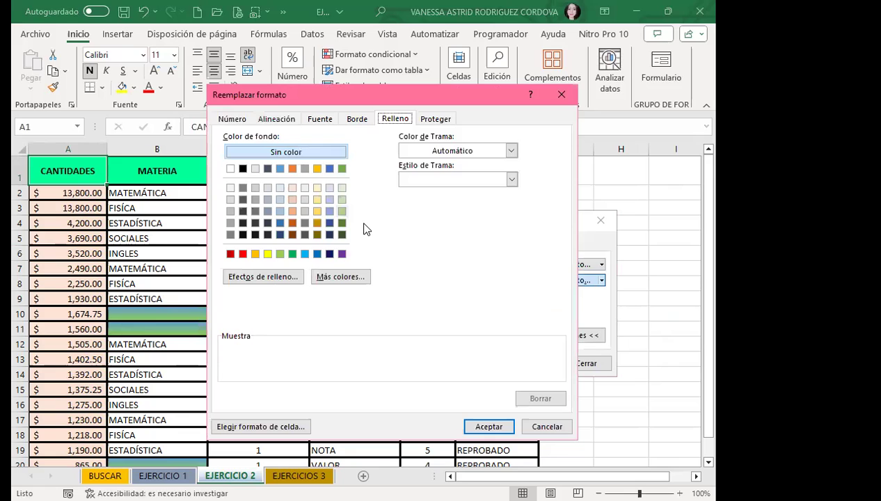
pyautogui.click(324, 120)
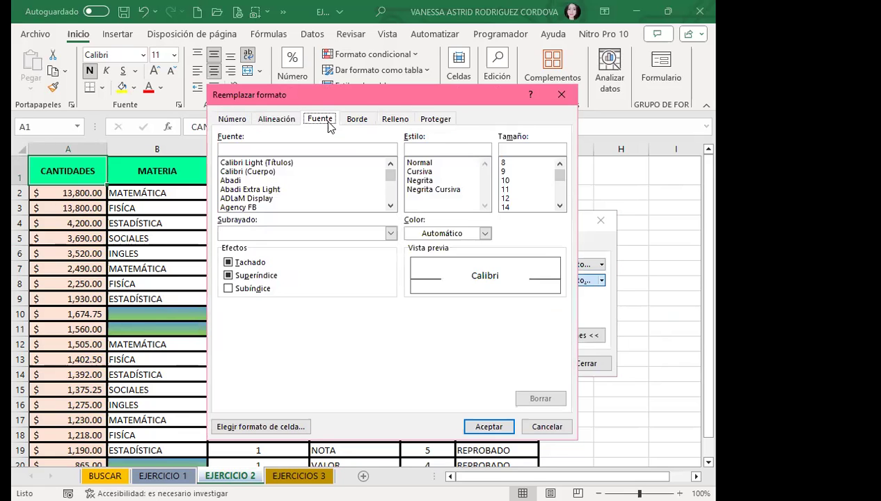
pyautogui.click(281, 121)
pyautogui.click(356, 119)
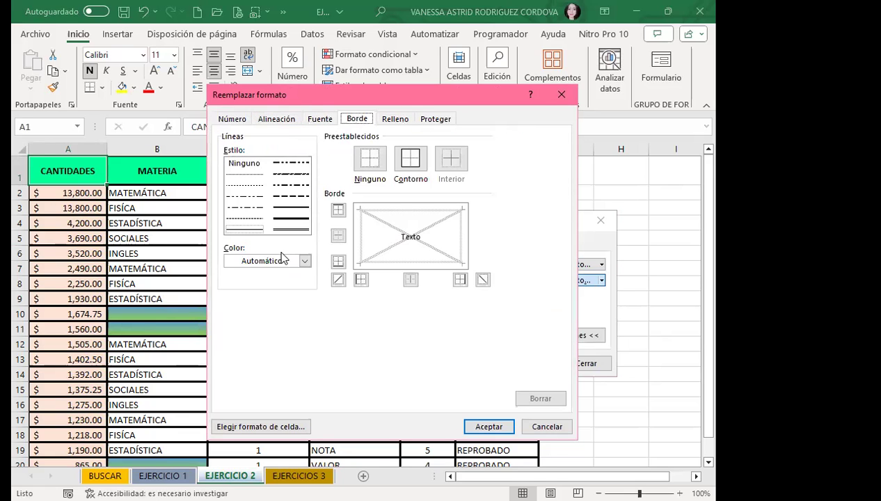
pyautogui.click(298, 220)
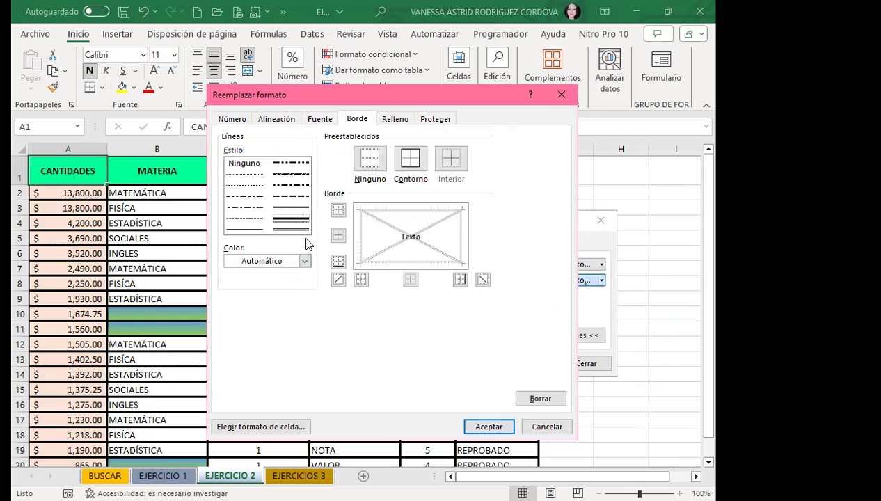
pyautogui.click(305, 260)
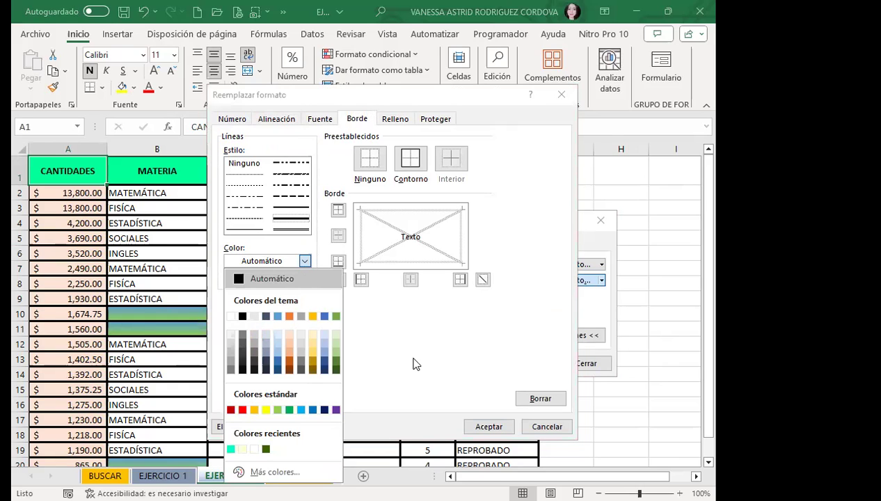
pyautogui.click(304, 261)
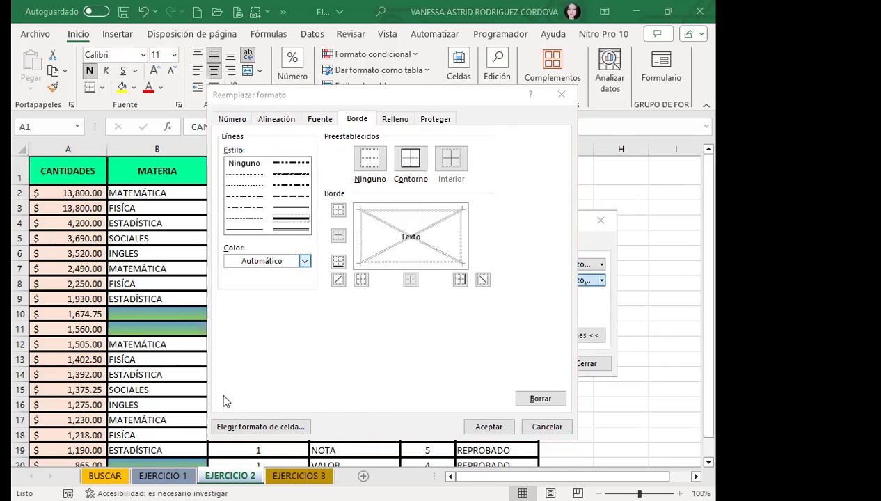
pyautogui.click(304, 261)
pyautogui.click(240, 408)
pyautogui.click(412, 162)
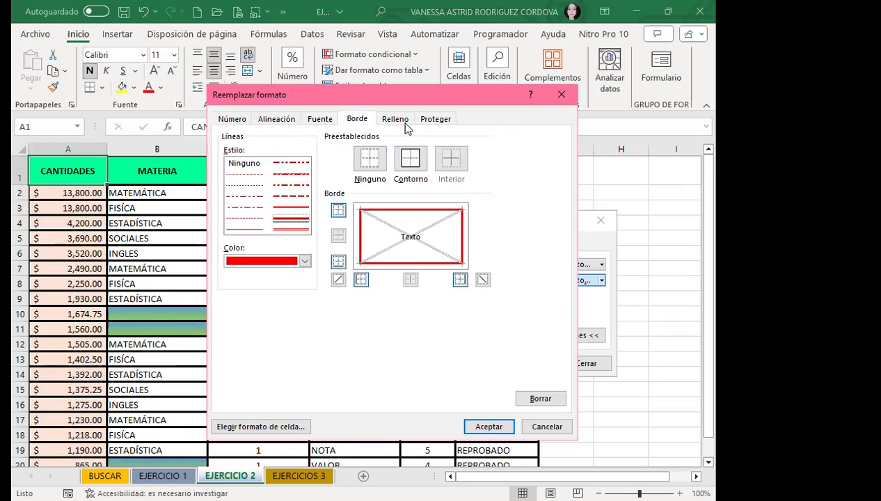
# Set a pink and black two-colour gradient fill using the dark-top variant
pyautogui.click(406, 124)
pyautogui.click(281, 277)
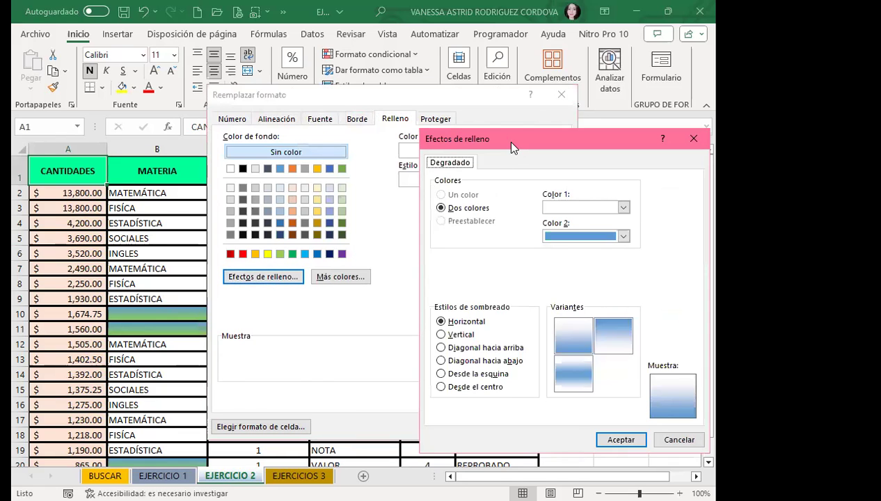
pyautogui.moveTo(512, 146); pyautogui.dragTo(370, 139)
pyautogui.click(481, 201)
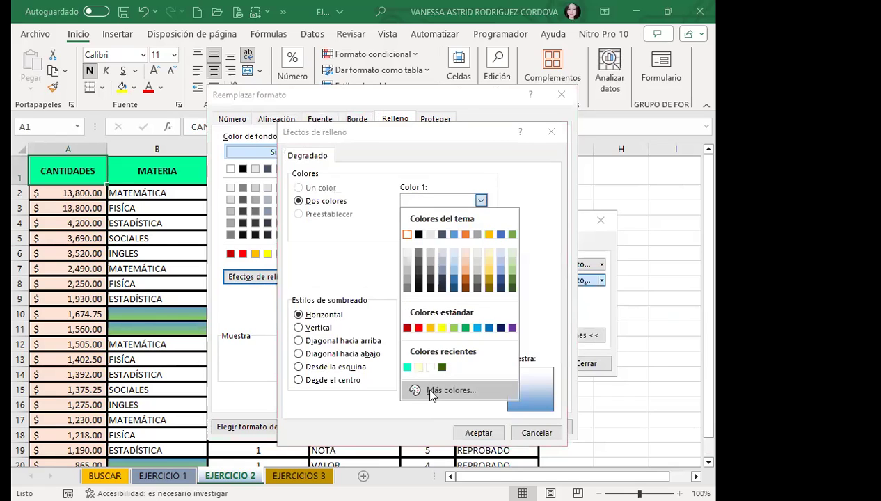
pyautogui.click(431, 391)
pyautogui.click(564, 299)
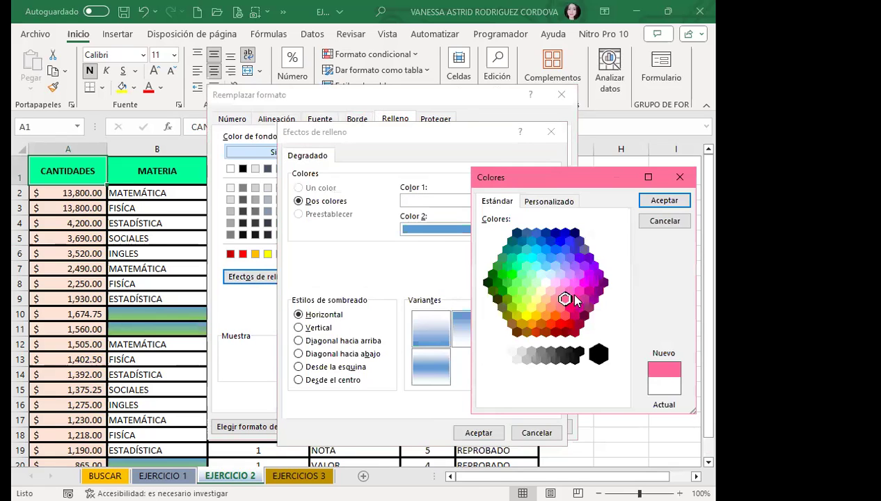
pyautogui.click(666, 201)
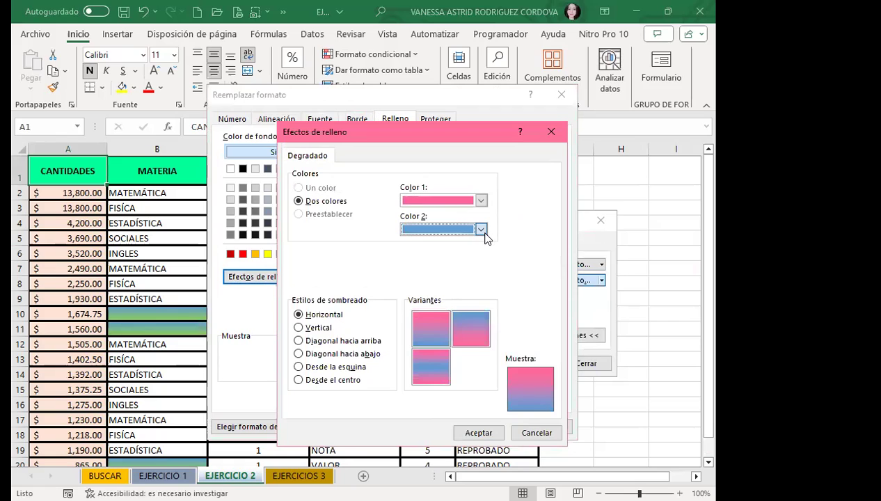
pyautogui.click(485, 234)
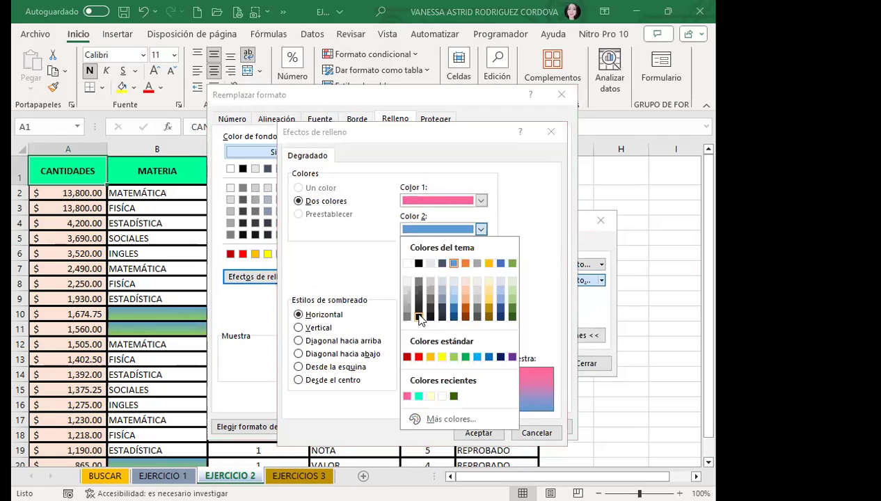
pyautogui.click(422, 324)
pyautogui.click(456, 333)
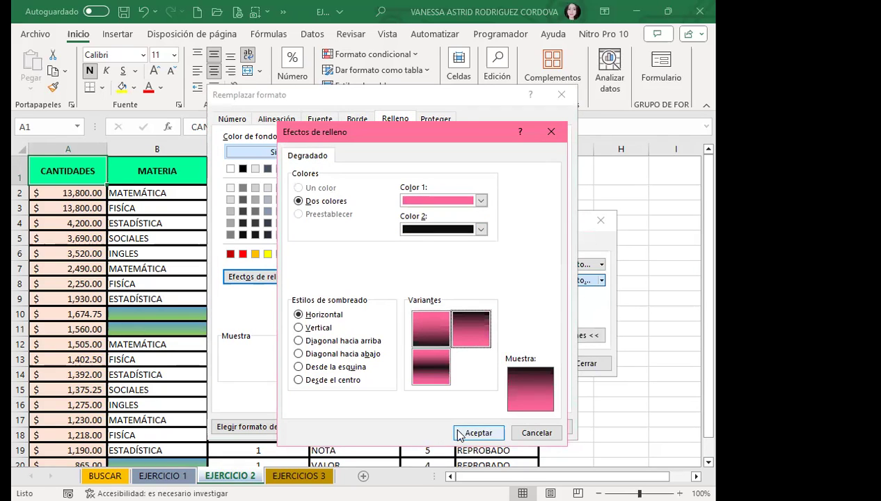
pyautogui.click(483, 427)
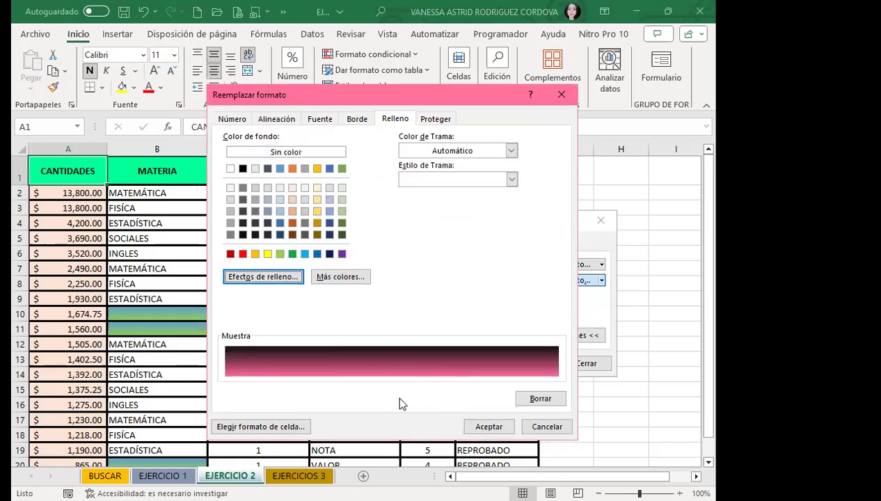
# Apply the red-bordered pink-to-black format to all 18 green header cells and close the dialog
pyautogui.click(495, 431)
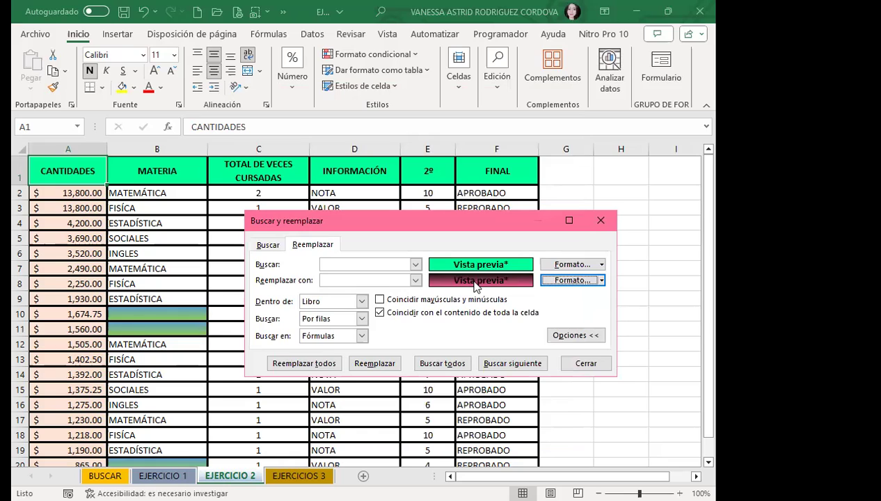
pyautogui.click(323, 362)
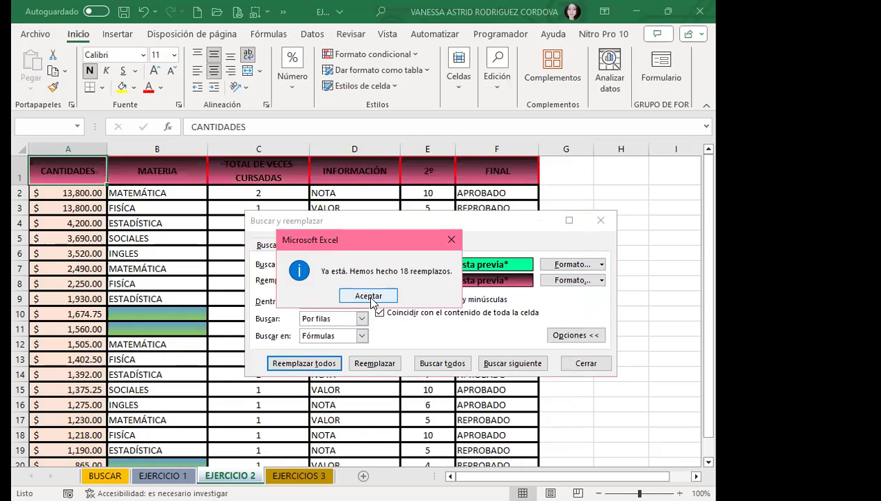
pyautogui.click(369, 296)
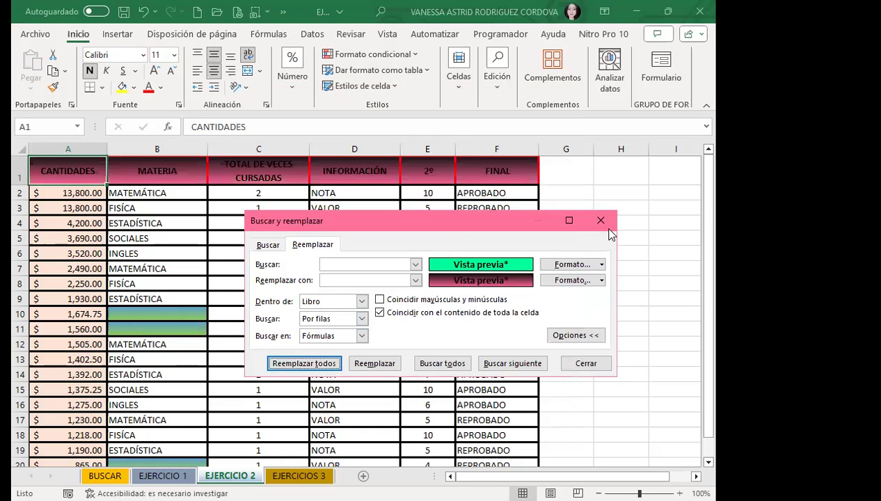
pyautogui.click(582, 368)
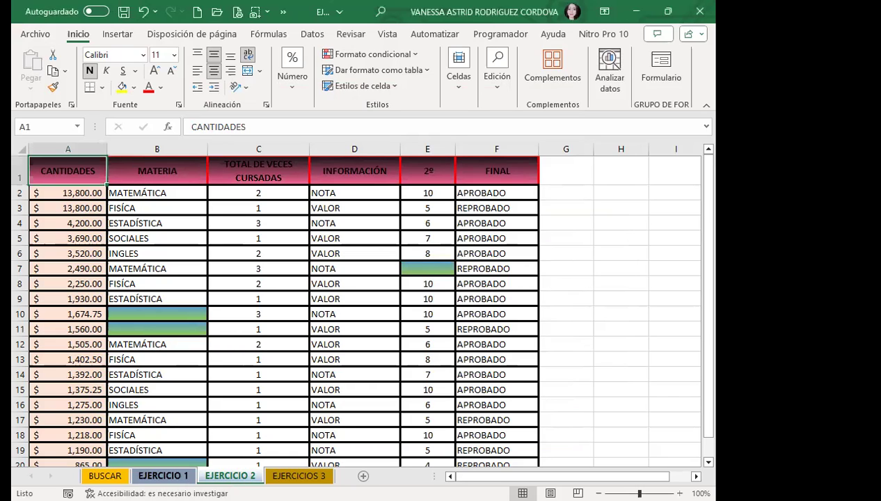
# Inspect the pink-to-black headers on EJERCICIO 1, EJERCICIOS 3, BUSCAR and EJERCICIO 2, ending on EJERCICIO 1
pyautogui.click(163, 475)
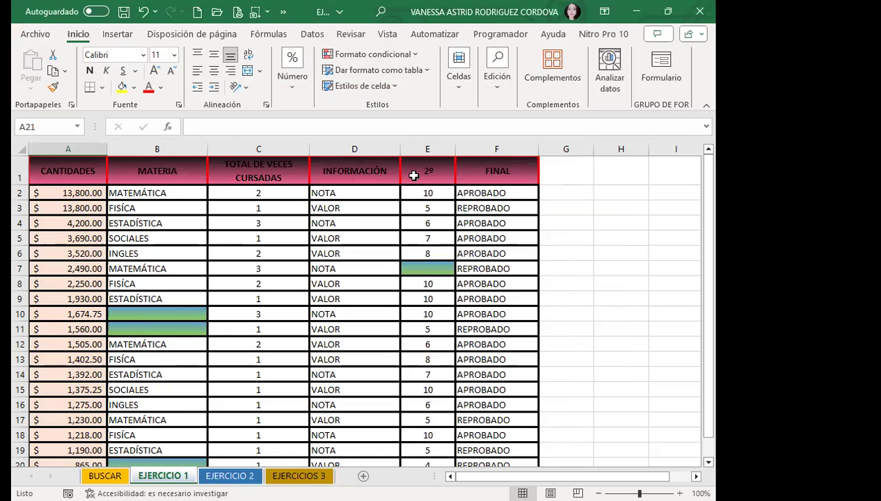
pyautogui.click(276, 475)
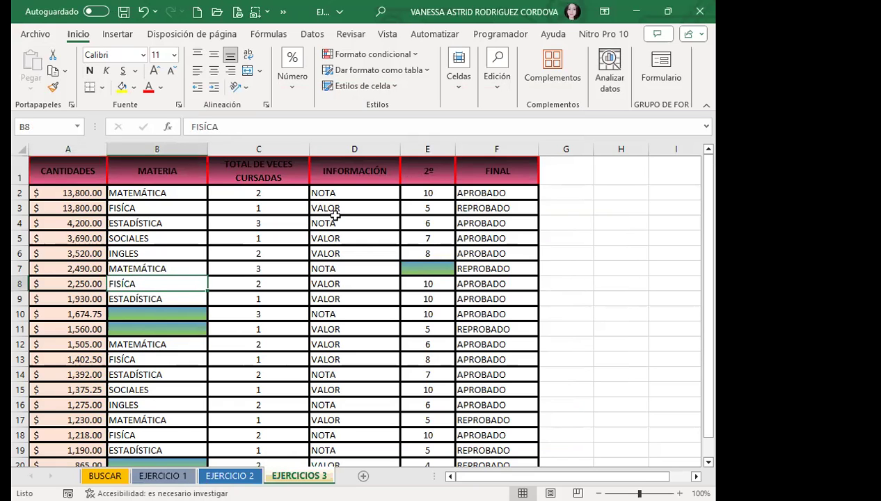
pyautogui.click(104, 475)
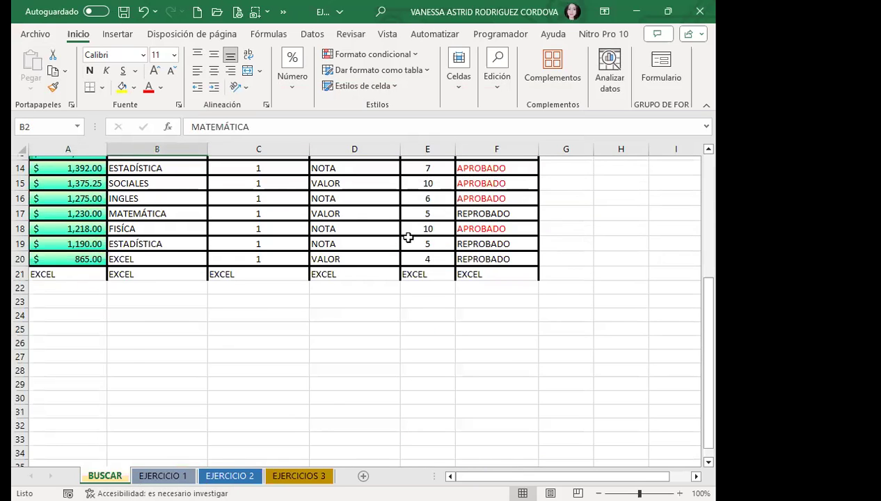
pyautogui.scroll(5, 169, 229)
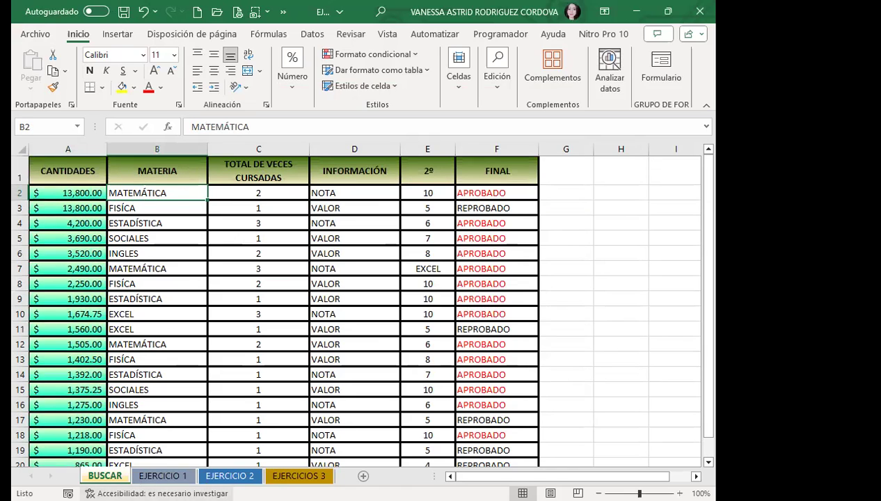
pyautogui.click(162, 475)
pyautogui.click(231, 475)
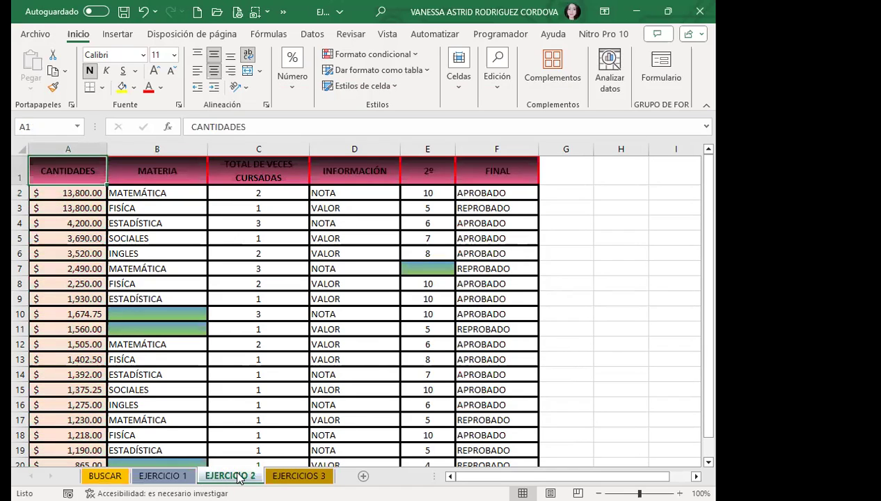
pyautogui.click(292, 477)
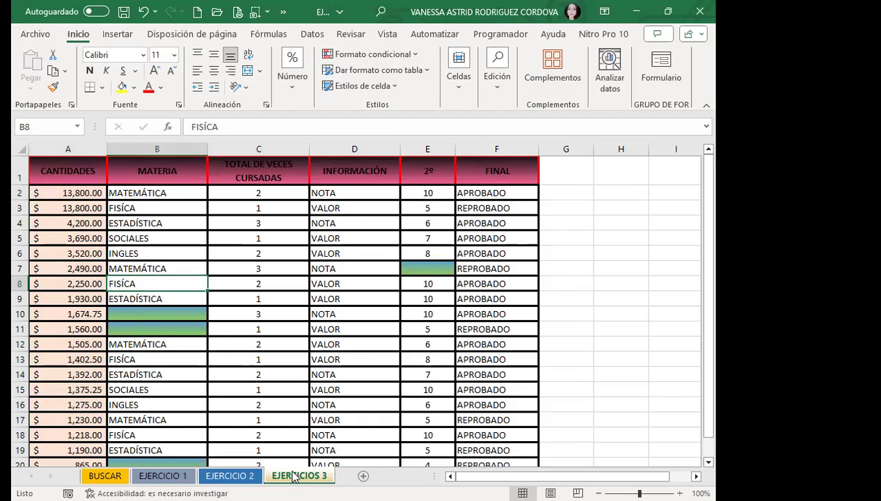
pyautogui.click(169, 476)
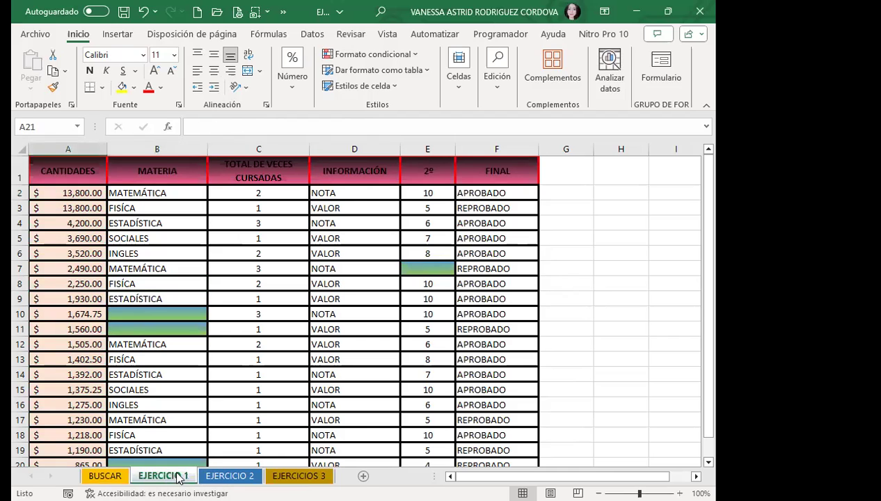
pyautogui.click(233, 476)
pyautogui.click(299, 476)
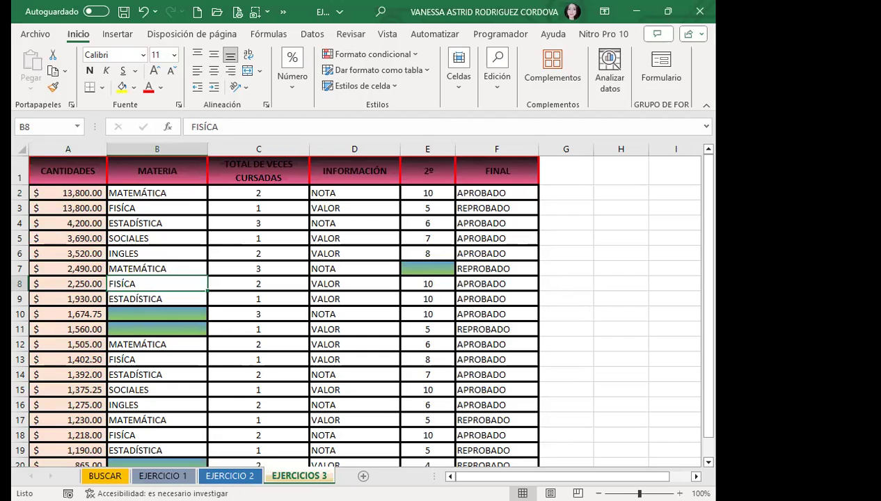
pyautogui.click(163, 475)
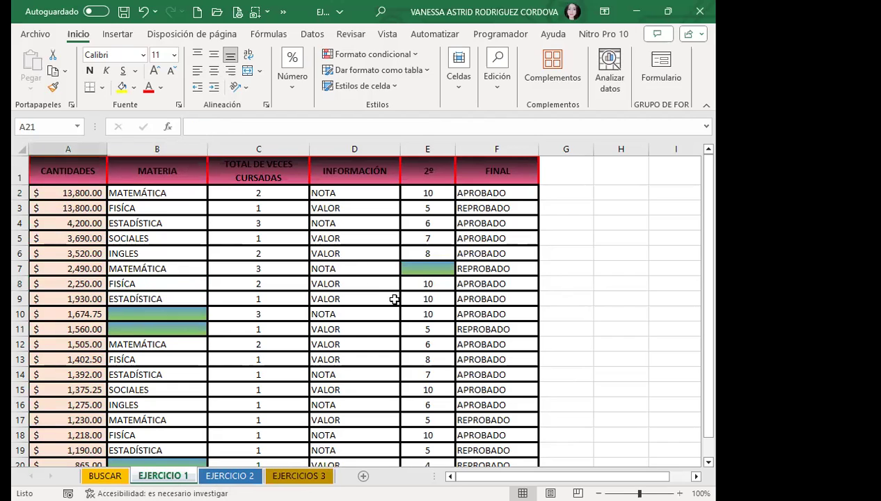
# Open Find and Replace with Ctrl+B and clear both previous search and replacement formats
pyautogui.hotkey('ctrl', 'b')
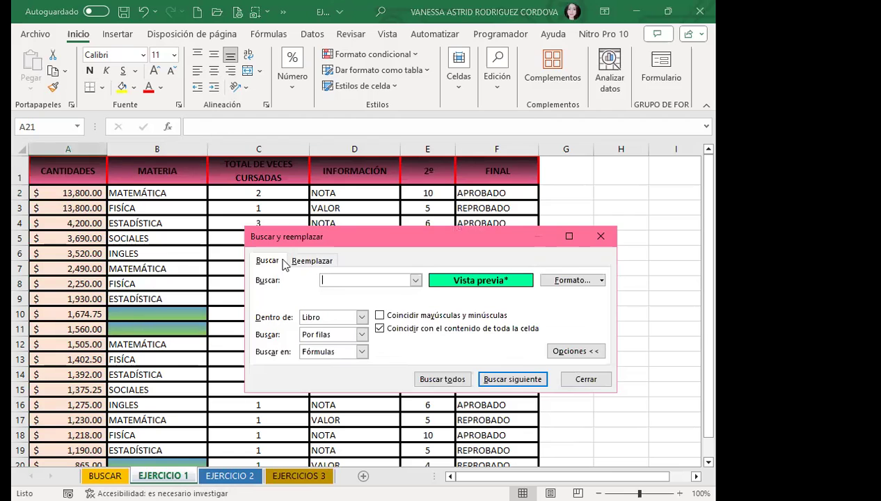
pyautogui.click(293, 259)
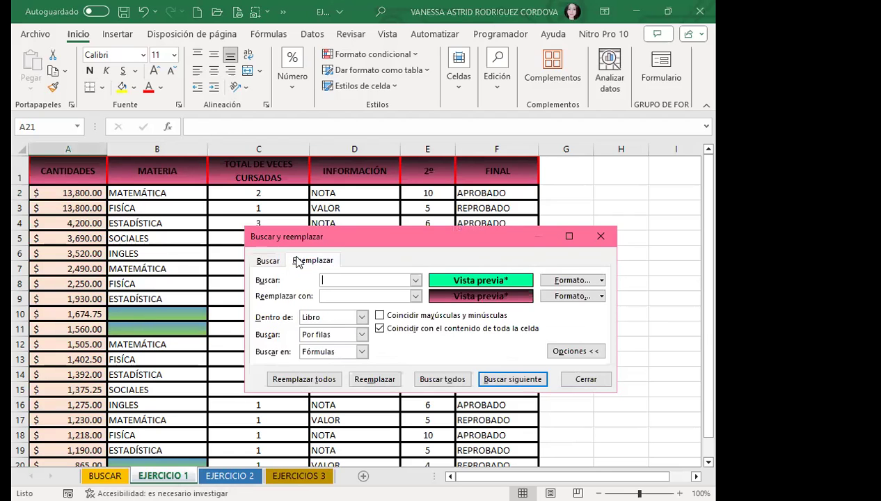
pyautogui.click(602, 280)
pyautogui.click(575, 336)
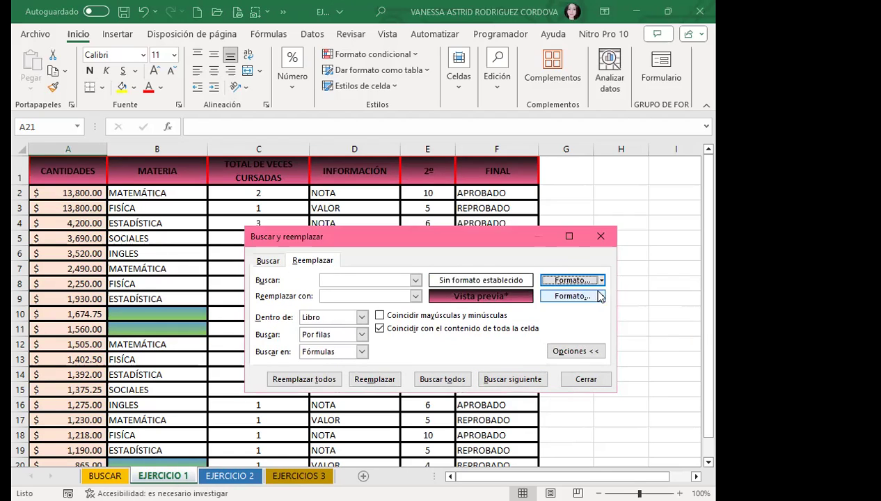
pyautogui.click(602, 298)
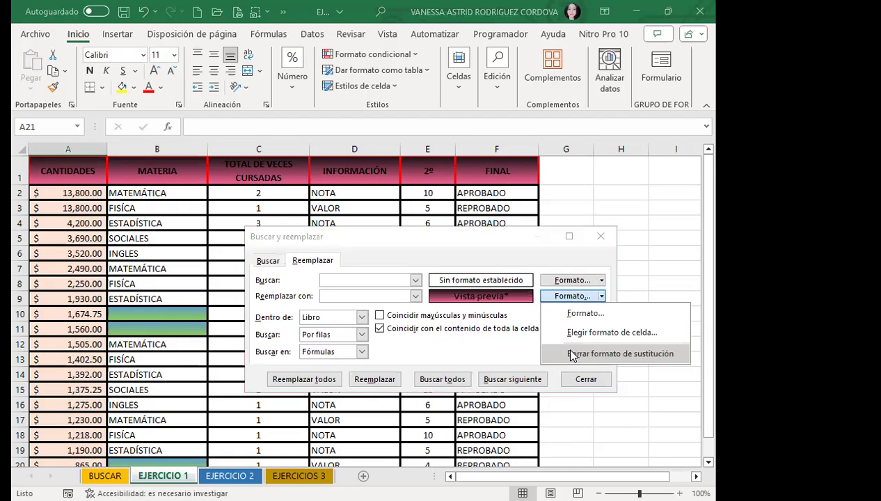
pyautogui.click(572, 354)
# Use cell A2's peach format as the search format and bring up the replacement format settings
pyautogui.click(267, 261)
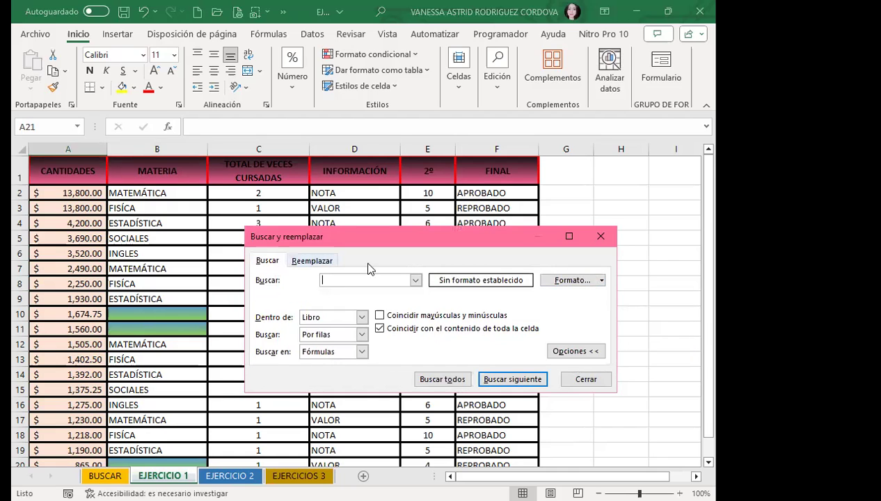
pyautogui.click(602, 282)
pyautogui.click(576, 316)
pyautogui.click(81, 194)
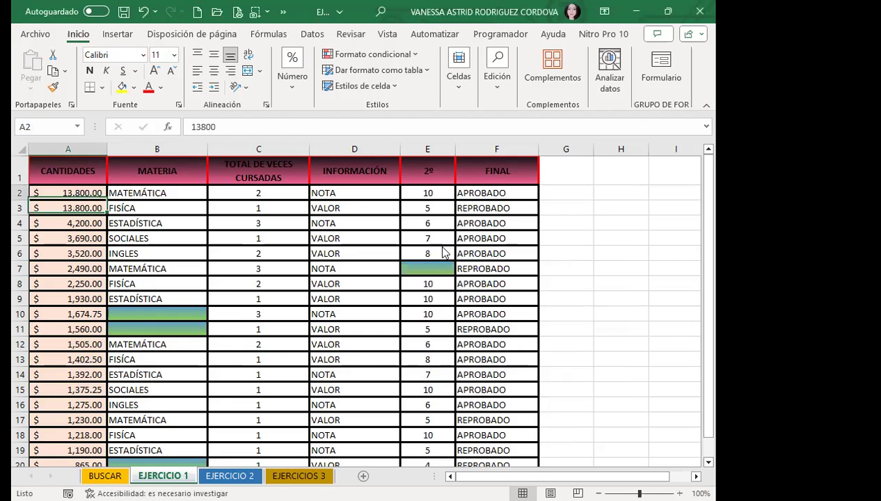
pyautogui.click(313, 261)
pyautogui.click(603, 297)
pyautogui.click(603, 296)
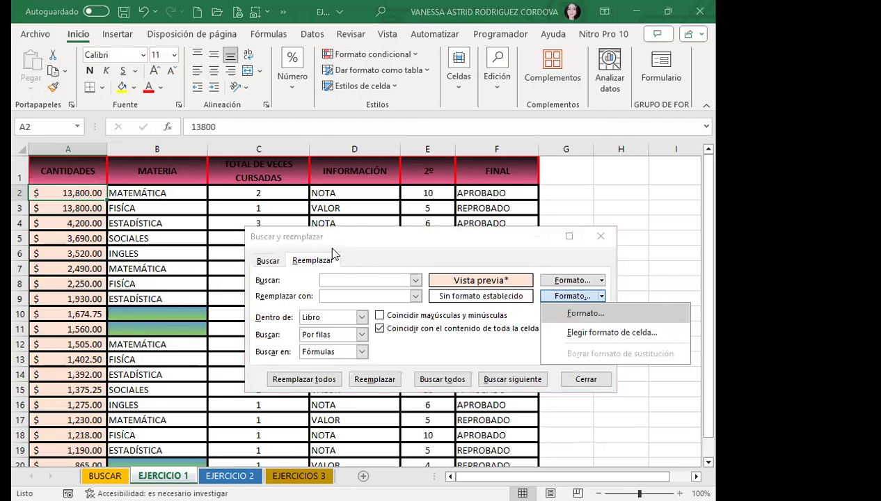
pyautogui.press('Return')
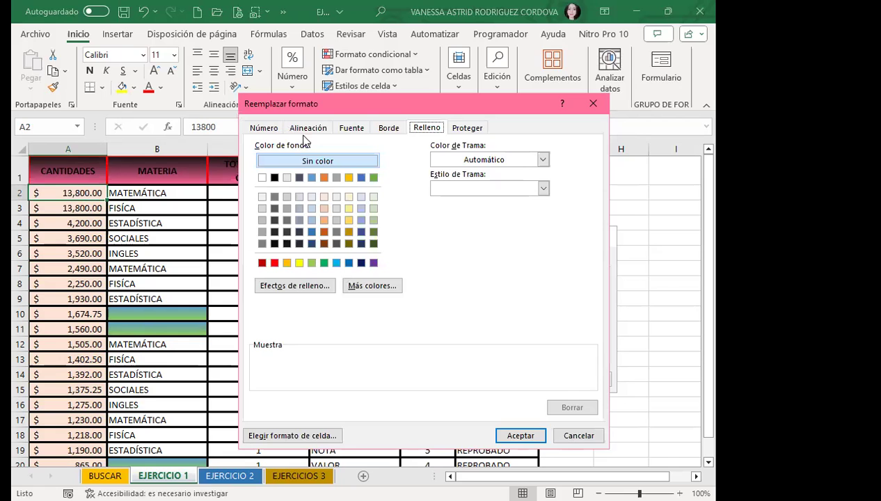
# Set the replacement font to Baguet Script, bold, size 12
pyautogui.click(350, 128)
pyautogui.scroll(-2, 275, 212)
pyautogui.scroll(-3, 280, 209)
pyautogui.scroll(-2, 286, 216)
pyautogui.scroll(-3, 288, 211)
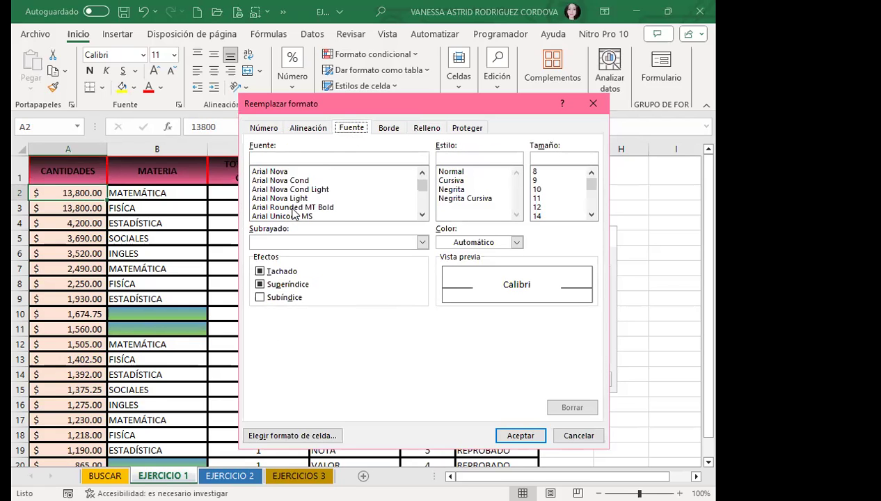
pyautogui.scroll(-1, 274, 205)
pyautogui.scroll(-2, 271, 204)
pyautogui.scroll(-2, 272, 203)
pyautogui.scroll(3, 271, 204)
pyautogui.click(272, 199)
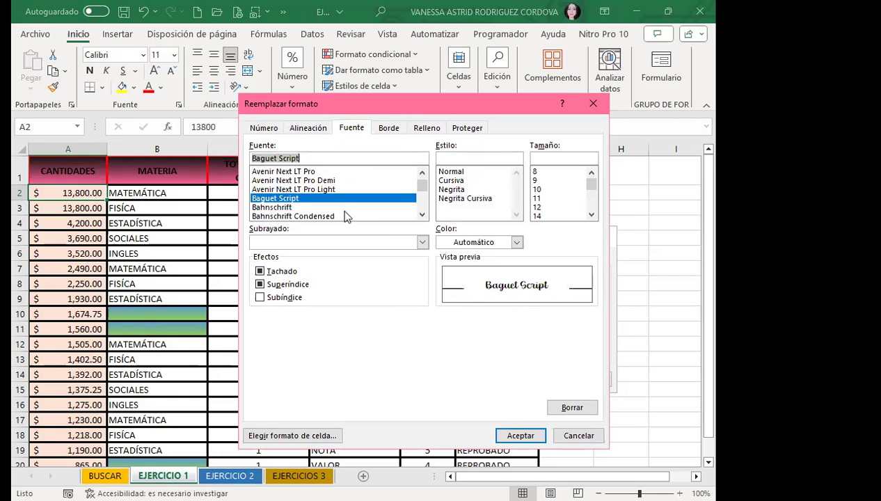
pyautogui.click(449, 190)
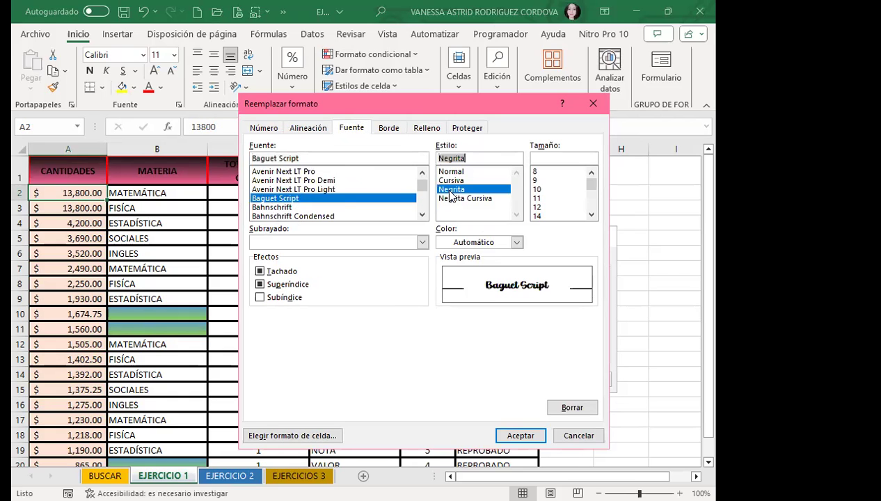
pyautogui.click(539, 208)
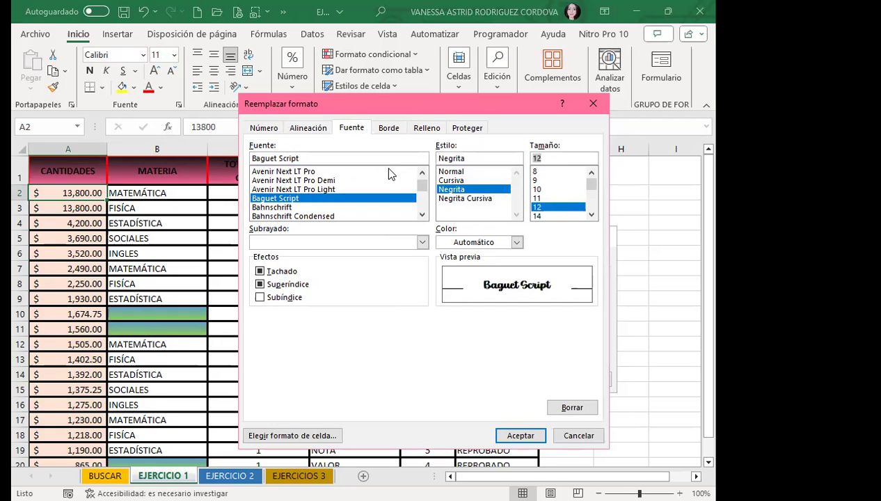
# Give the replacement format a light cyan fill from the full colour picker
pyautogui.click(427, 128)
pyautogui.click(307, 286)
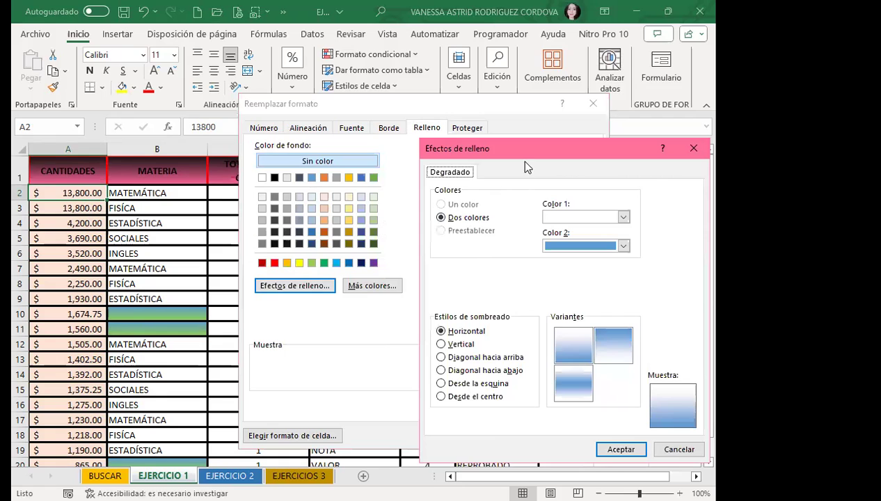
pyautogui.click(693, 148)
pyautogui.click(366, 285)
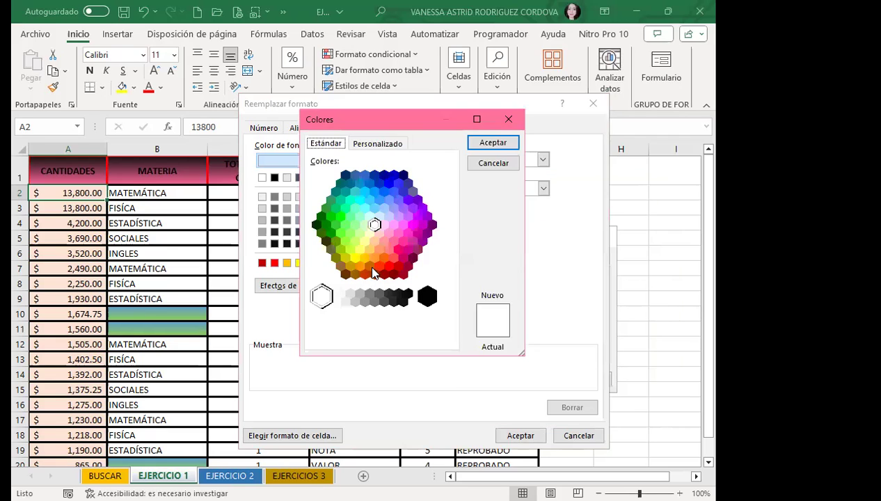
pyautogui.click(383, 241)
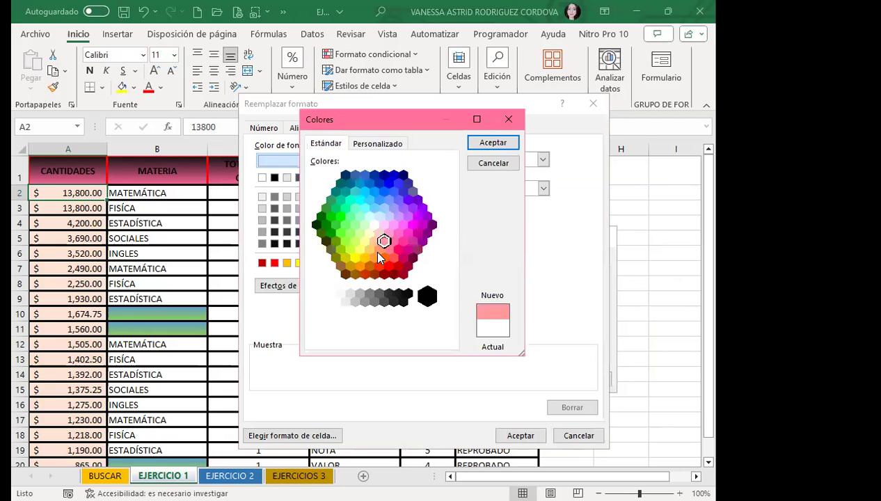
pyautogui.click(389, 232)
pyautogui.click(377, 235)
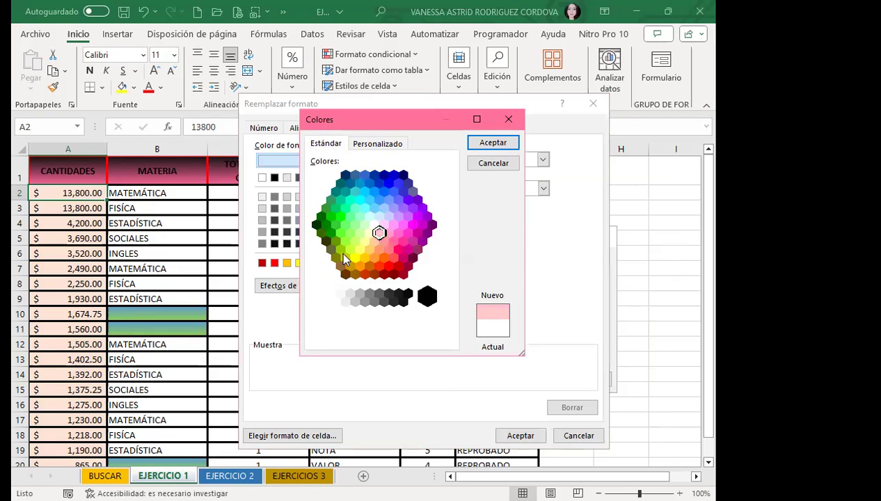
pyautogui.click(364, 209)
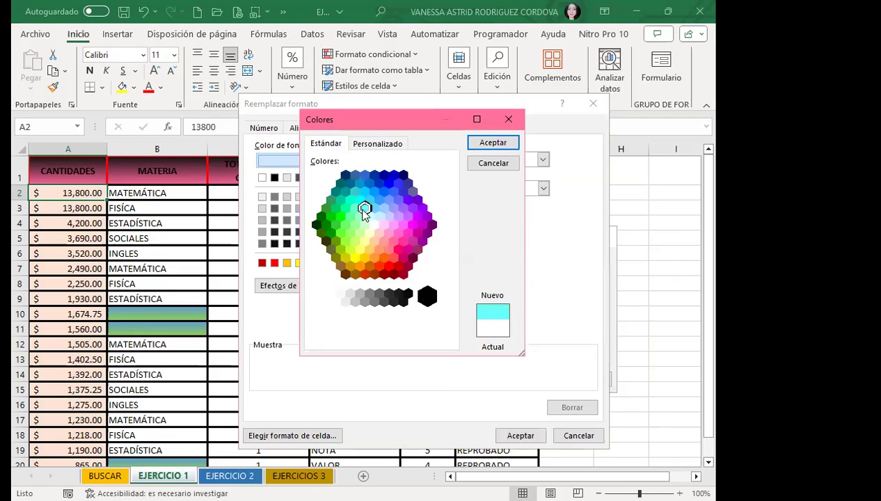
pyautogui.click(478, 144)
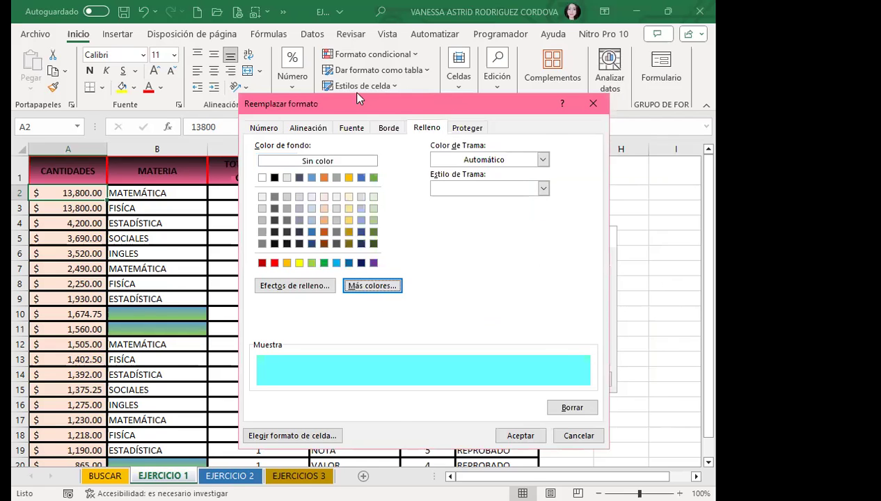
# Review the replacement format's tabs and confirm the bold cyan script format
pyautogui.moveTo(357, 97); pyautogui.dragTo(355, 54)
pyautogui.click(352, 85)
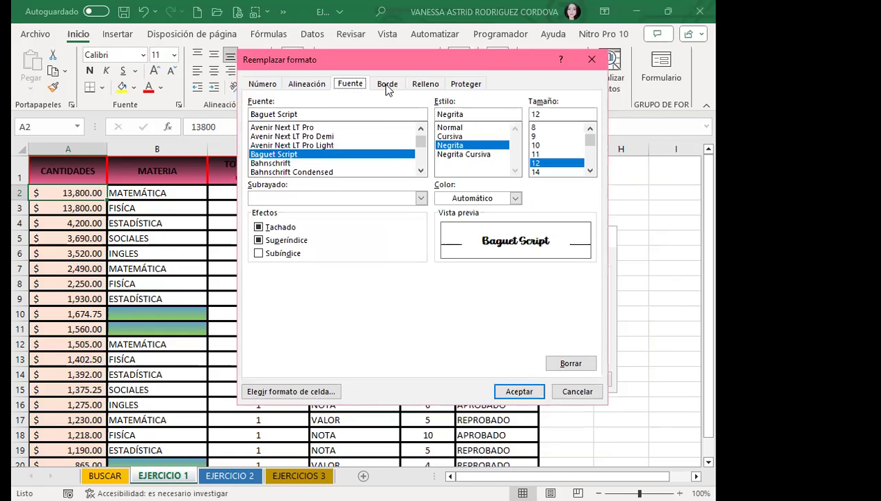
pyautogui.click(387, 84)
pyautogui.click(425, 84)
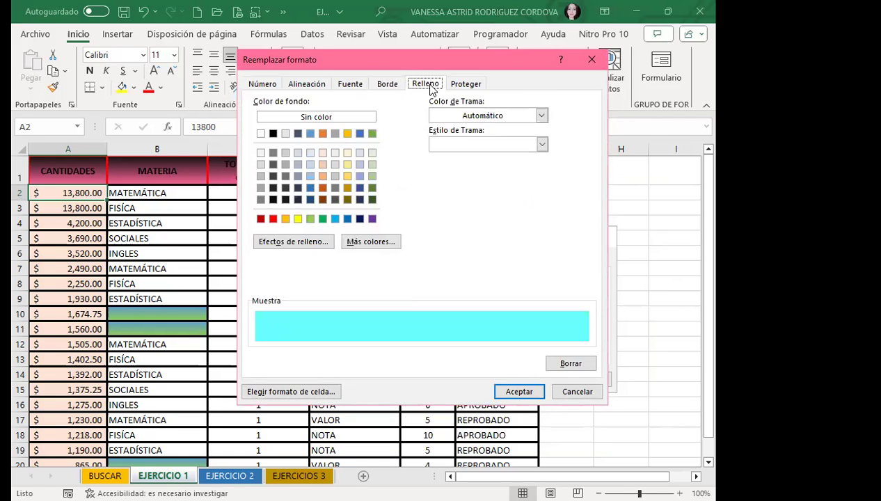
pyautogui.click(305, 84)
pyautogui.click(263, 85)
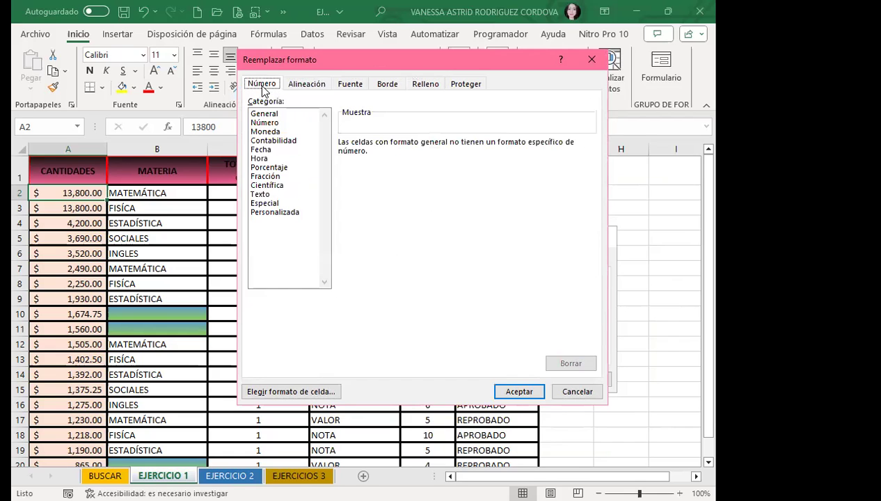
pyautogui.click(418, 85)
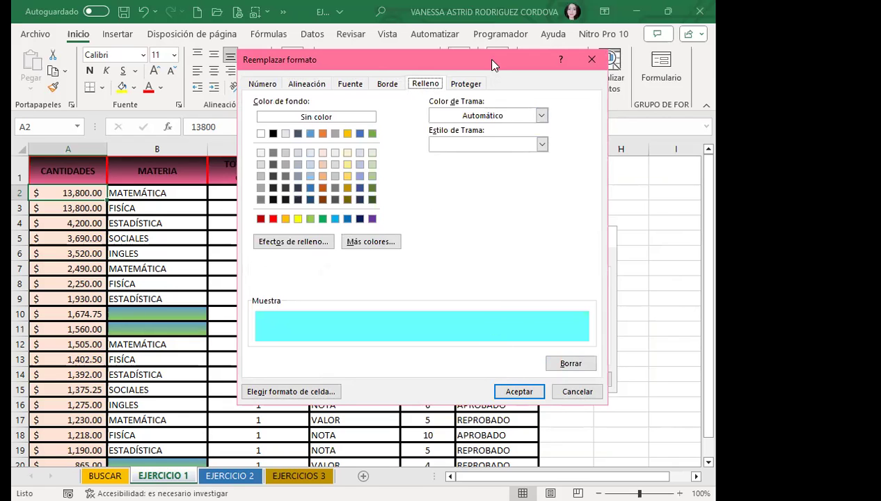
pyautogui.moveTo(486, 59); pyautogui.dragTo(465, 10)
pyautogui.click(497, 344)
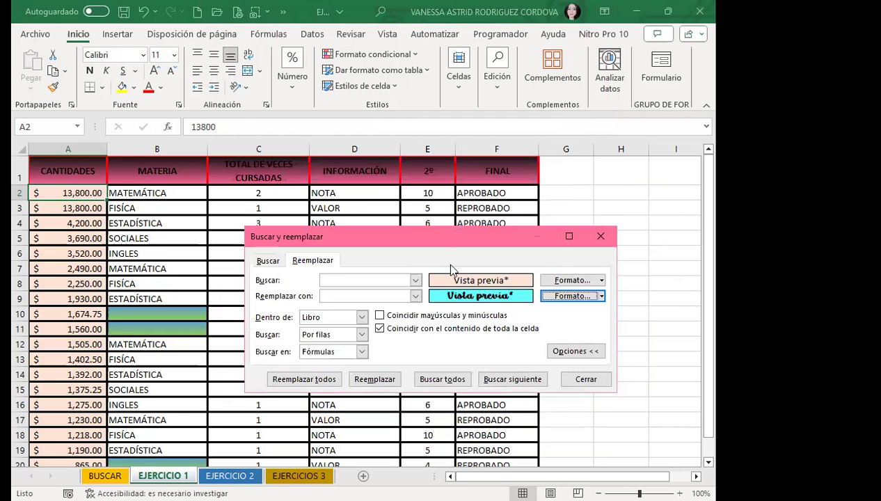
# Replace all peach cells with the bold cyan Baguet Script format (57 replacements) and close the dialog
pyautogui.moveTo(448, 229); pyautogui.dragTo(441, 130)
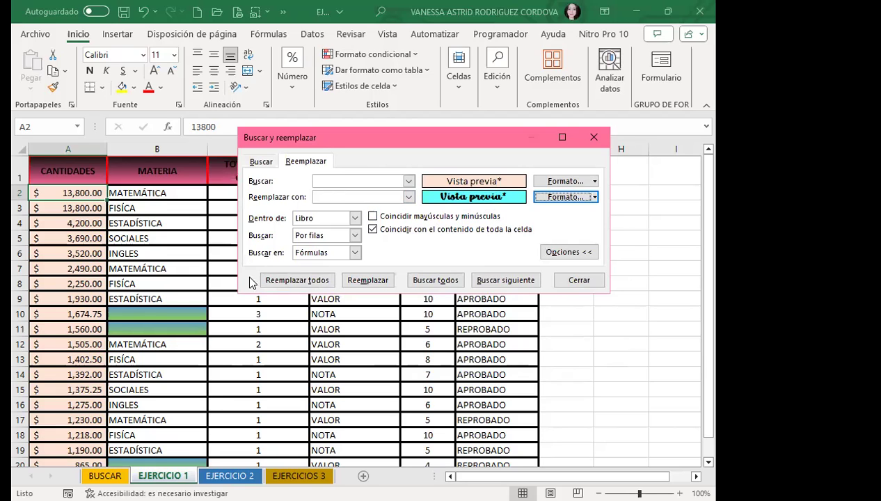
pyautogui.click(306, 281)
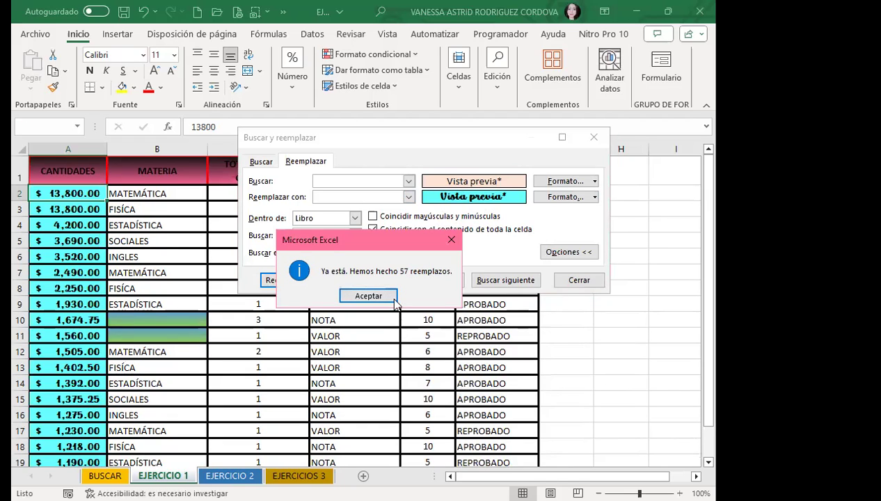
pyautogui.click(368, 296)
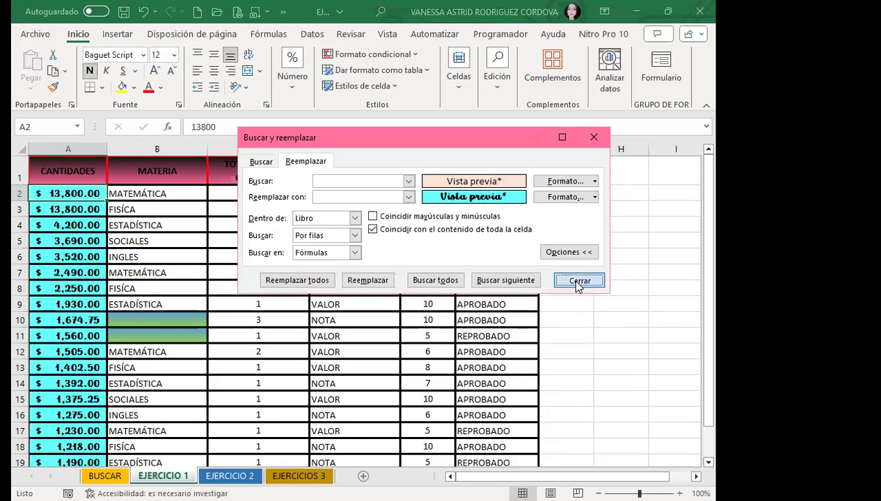
pyautogui.click(572, 279)
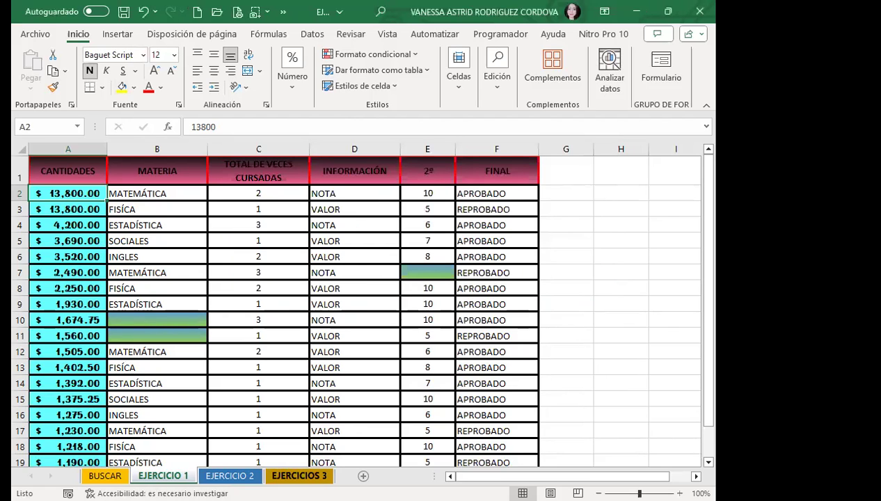
# Check the cyan bold script CANTIDADES cells on EJERCICIO 1, EJERCICIO 2 and EJERCICIOS 3
pyautogui.scroll(-2, 90, 323)
pyautogui.scroll(-2, 88, 311)
pyautogui.scroll(4, 89, 291)
pyautogui.hotkey('ctrl', 'pagedown')
pyautogui.scroll(4, 100, 313)
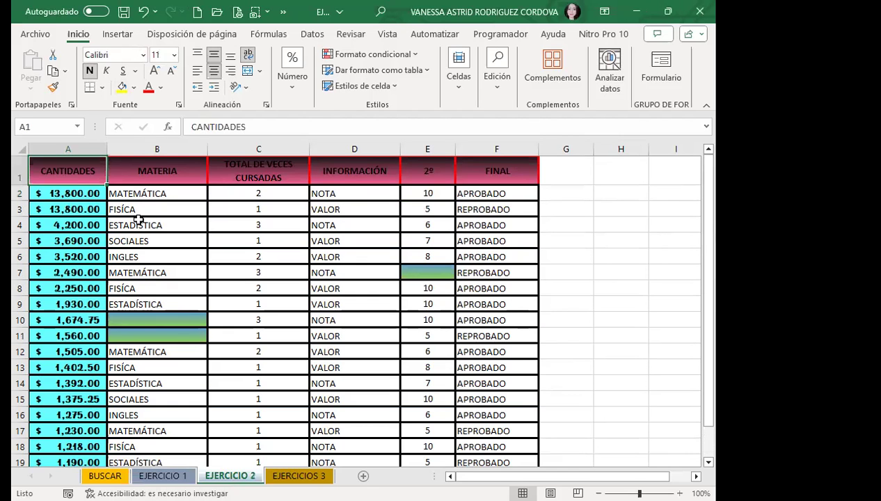
pyautogui.click(139, 223)
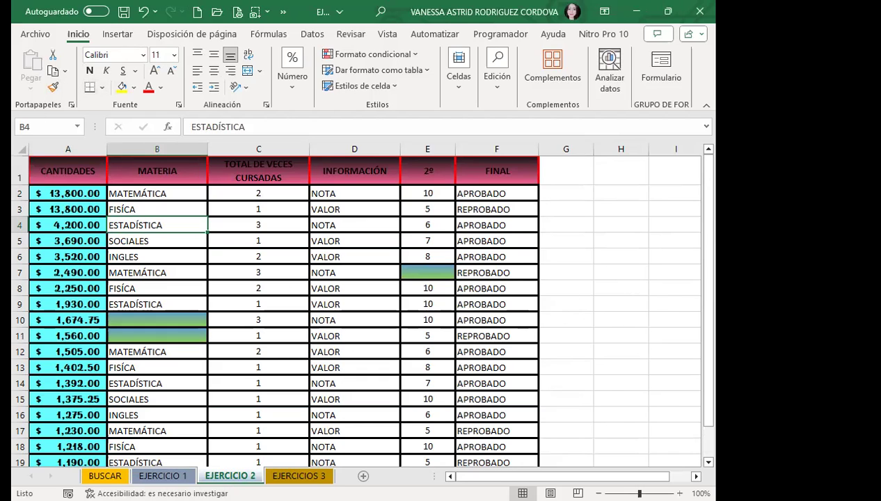
pyautogui.click(299, 476)
pyautogui.click(150, 304)
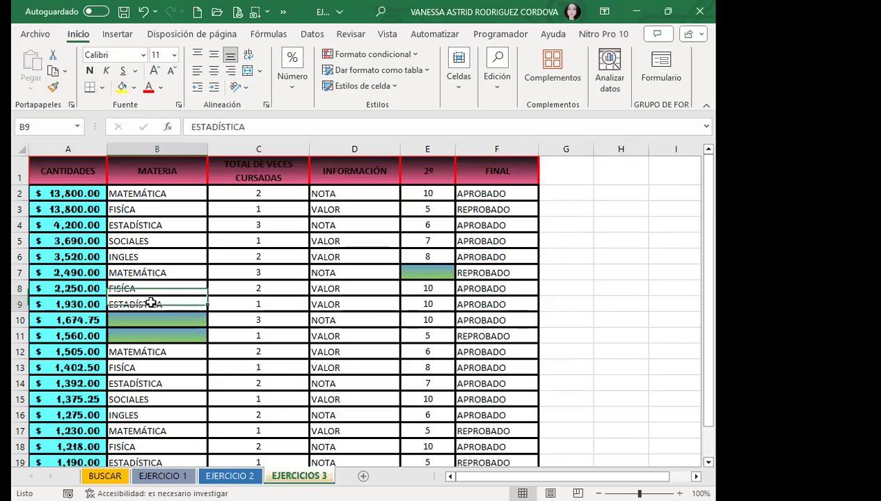
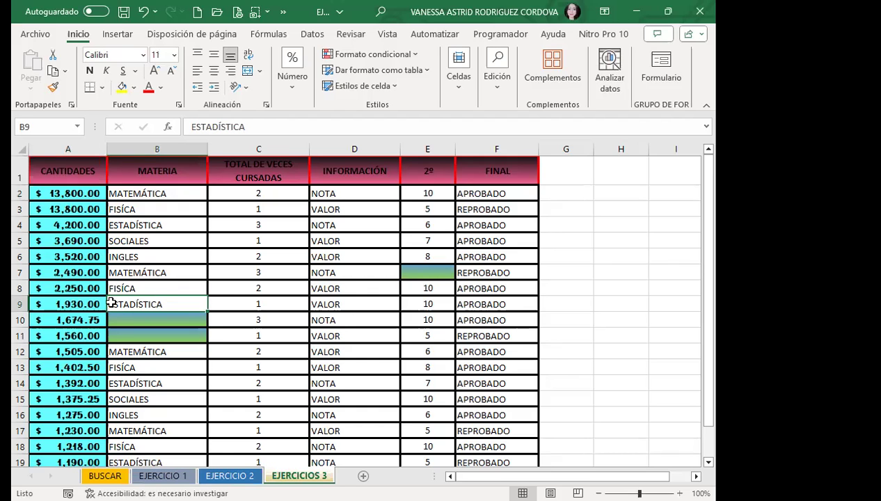
# Browse the BUSCAR, EJERCICIO 1 and EJERCICIO 2 sheets, then return to EJERCICIOS 3
pyautogui.hotkey('ctrl', 'pageup')
pyautogui.hotkey('ctrl', 'pageup')
pyautogui.hotkey('ctrl', 'pageup')
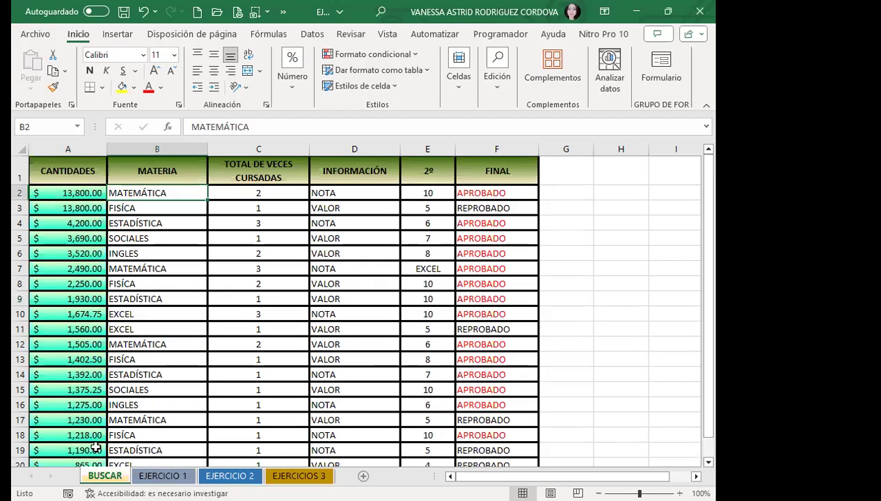
pyautogui.scroll(-3, 70, 263)
pyautogui.scroll(3, 83, 417)
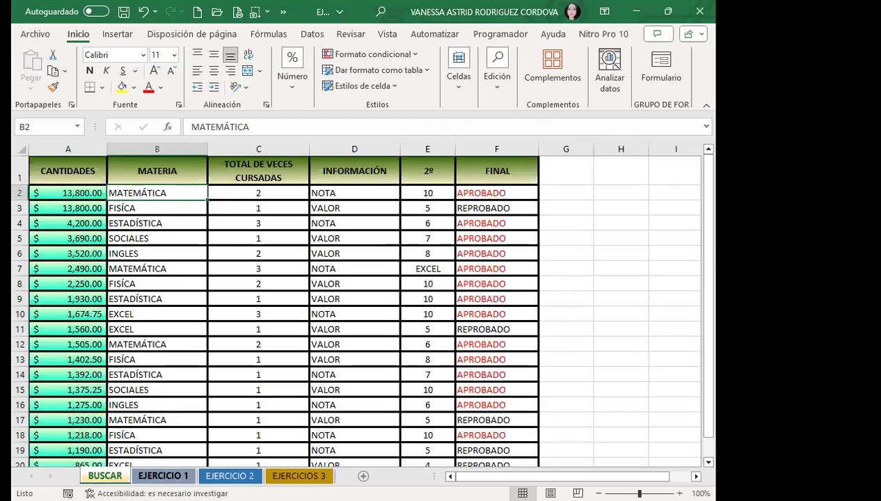
pyautogui.click(161, 475)
pyautogui.scroll(-2, 71, 273)
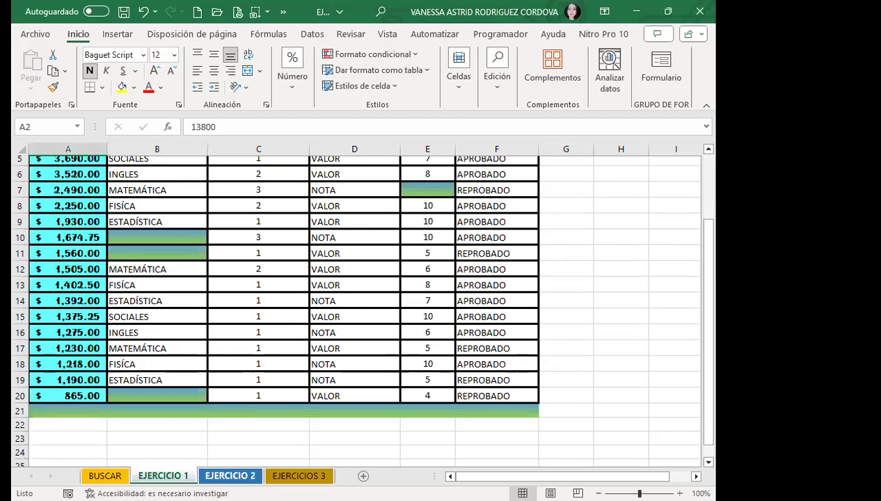
pyautogui.click(229, 475)
pyautogui.scroll(-2, 159, 344)
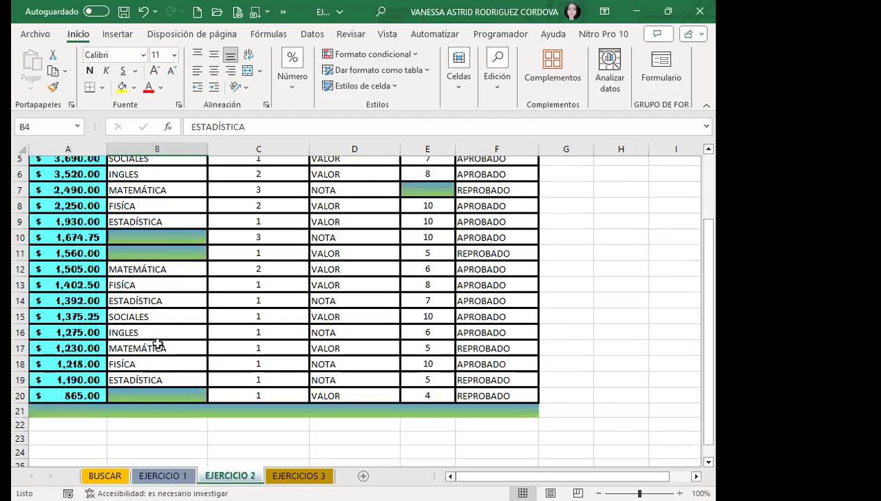
pyautogui.click(299, 475)
pyautogui.scroll(-2, 222, 355)
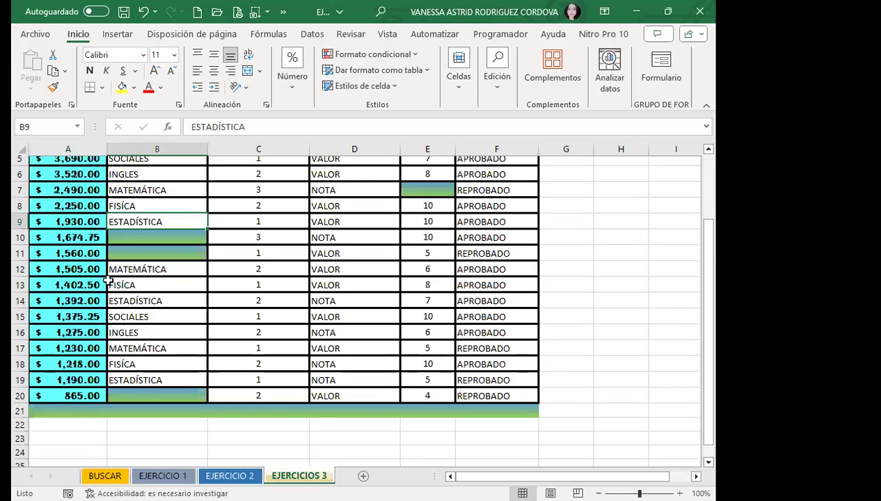
pyautogui.scroll(2, 109, 281)
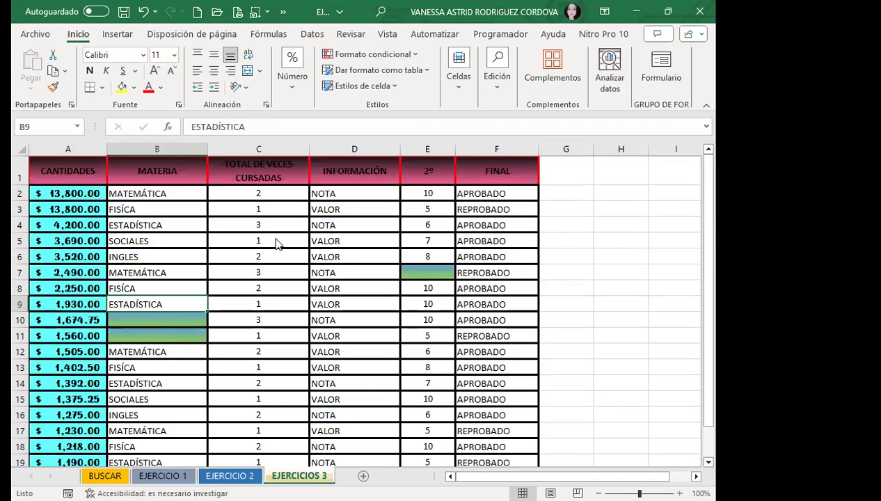
# Open Find and Replace with Ctrl+B and clear the previous search and replacement formats
pyautogui.hotkey('ctrl', 'b')
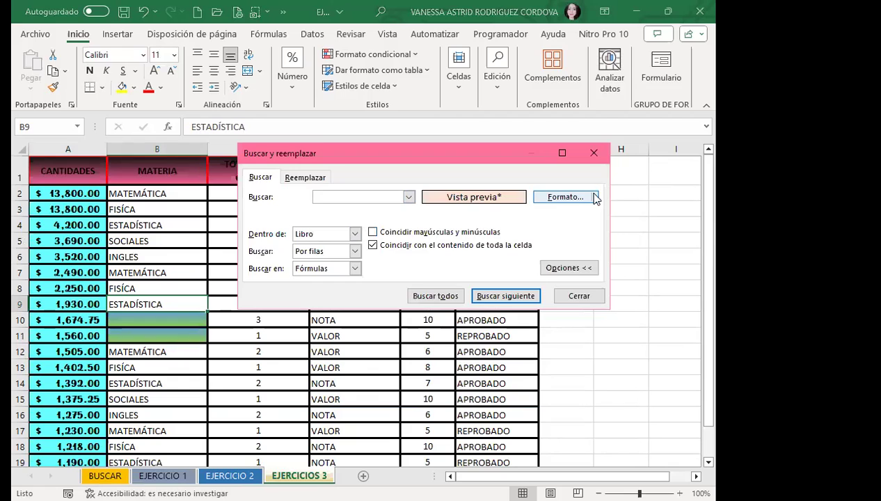
pyautogui.click(595, 198)
pyautogui.click(567, 255)
pyautogui.click(304, 178)
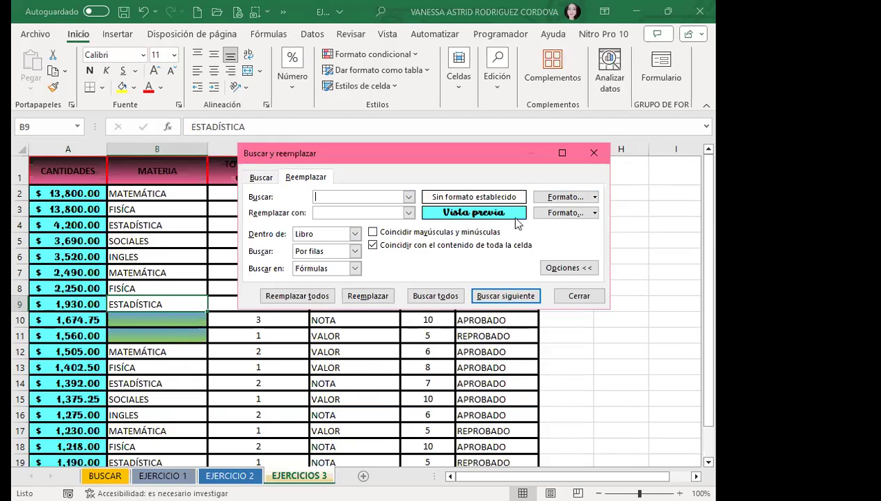
pyautogui.click(595, 214)
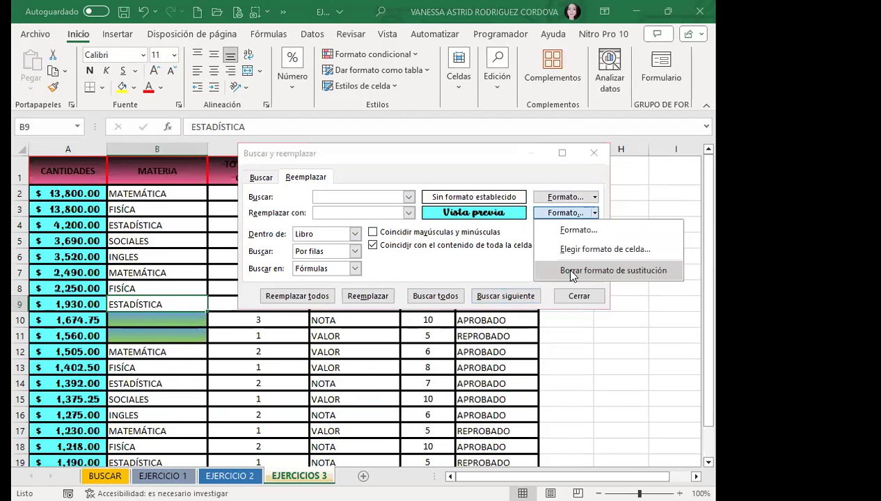
pyautogui.click(571, 271)
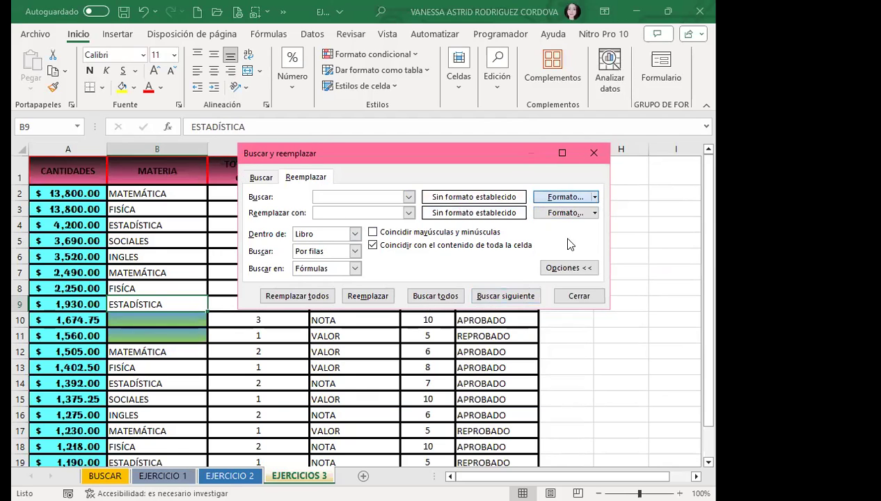
# Take the search format from header cell A1's pink format
pyautogui.click(595, 197)
pyautogui.click(538, 231)
pyautogui.click(90, 169)
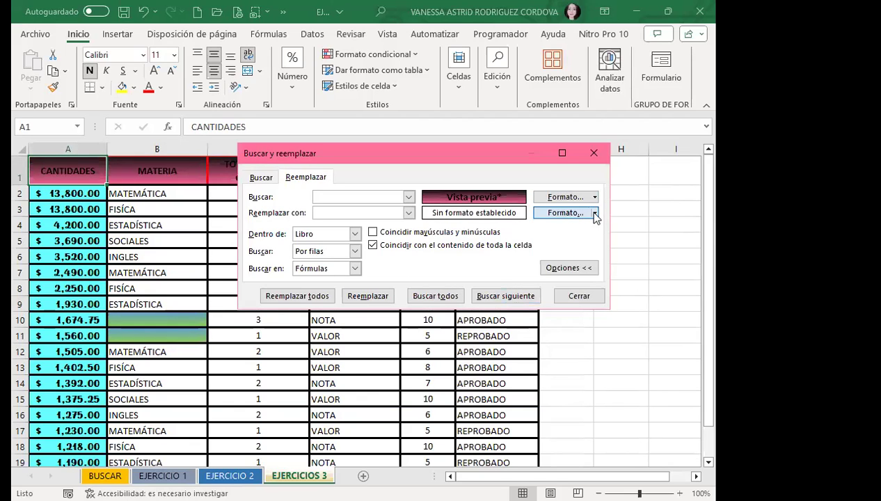
# Start the replacement format with white, bold text on the Font tab
pyautogui.click(595, 213)
pyautogui.click(568, 234)
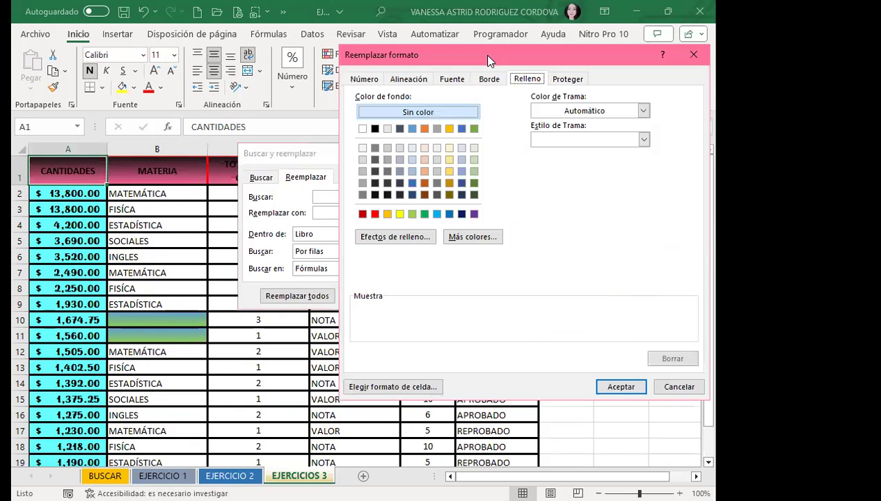
pyautogui.moveTo(484, 56); pyautogui.dragTo(295, 63)
pyautogui.click(219, 86)
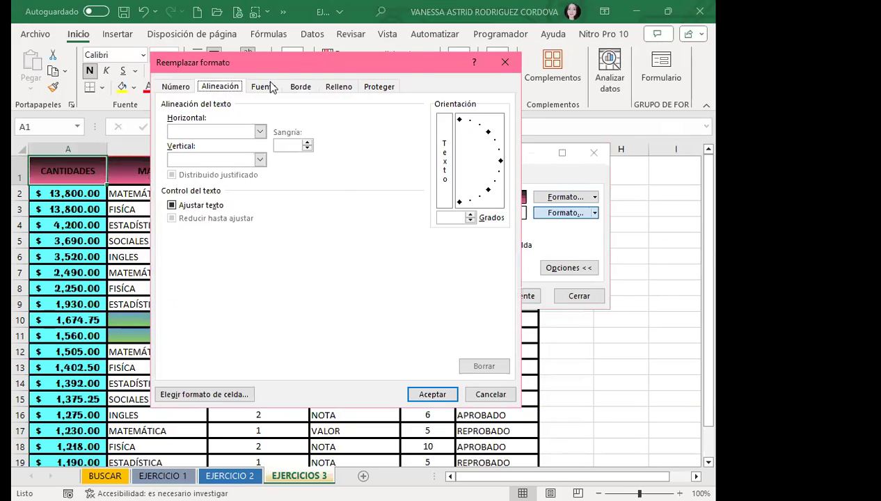
pyautogui.click(263, 87)
pyautogui.click(199, 166)
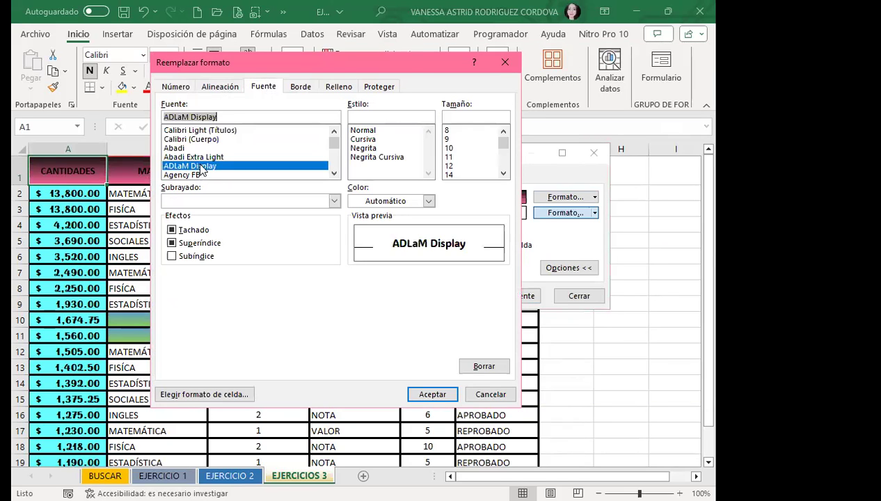
pyautogui.click(427, 202)
pyautogui.click(428, 201)
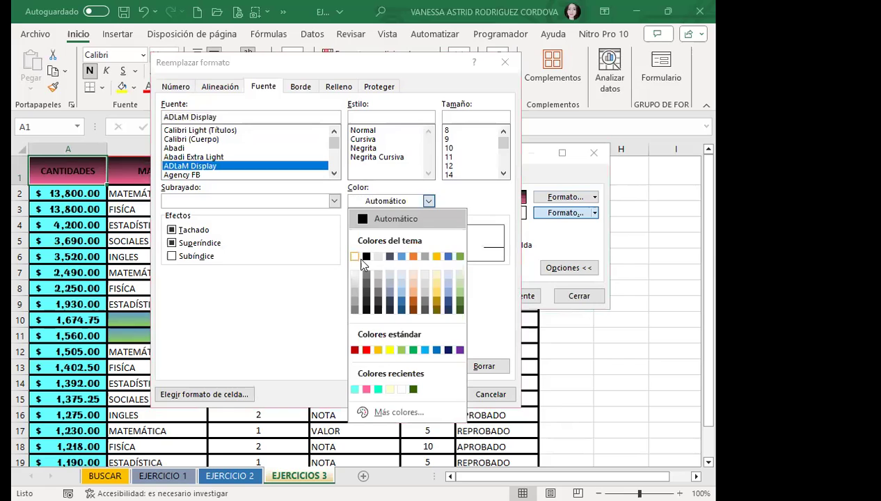
pyautogui.click(365, 257)
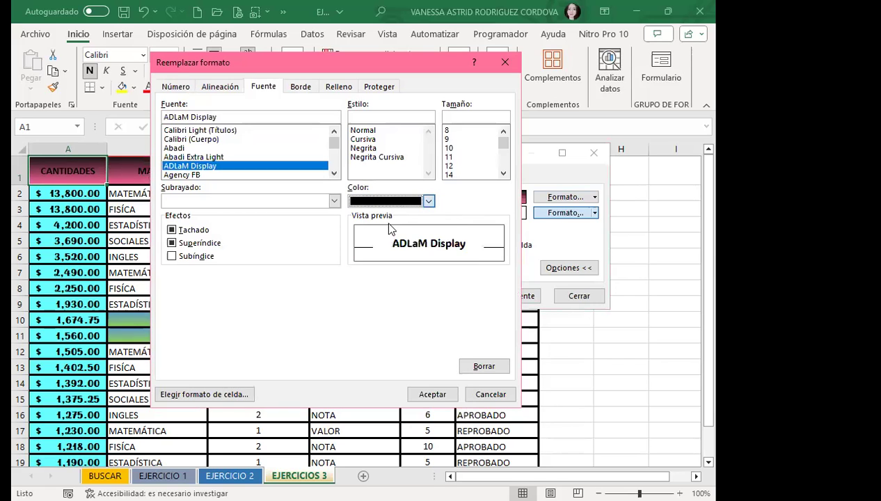
pyautogui.click(428, 202)
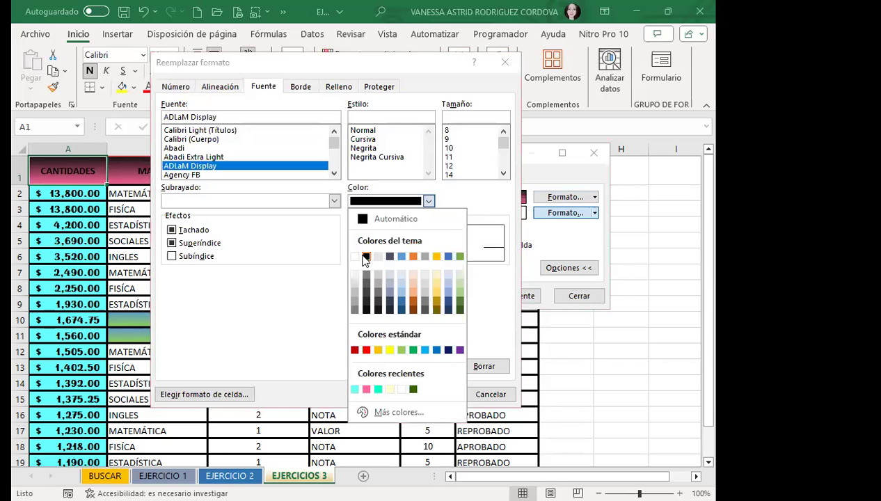
pyautogui.click(359, 255)
pyautogui.click(428, 202)
pyautogui.click(354, 257)
pyautogui.click(376, 148)
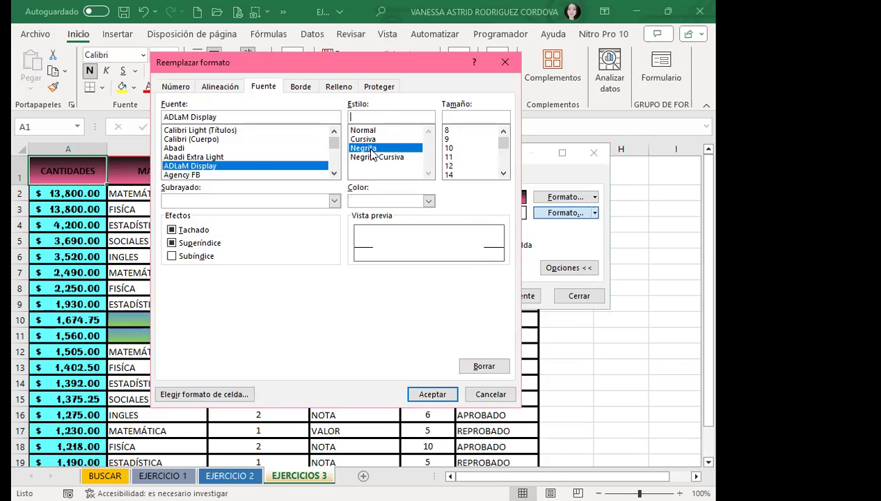
# Set the replacement font to Bell MT at size 12, confirm it, and run Replace All
pyautogui.scroll(-3, 199, 172)
pyautogui.scroll(-2, 198, 172)
pyautogui.scroll(-1, 198, 172)
pyautogui.scroll(-1, 198, 172)
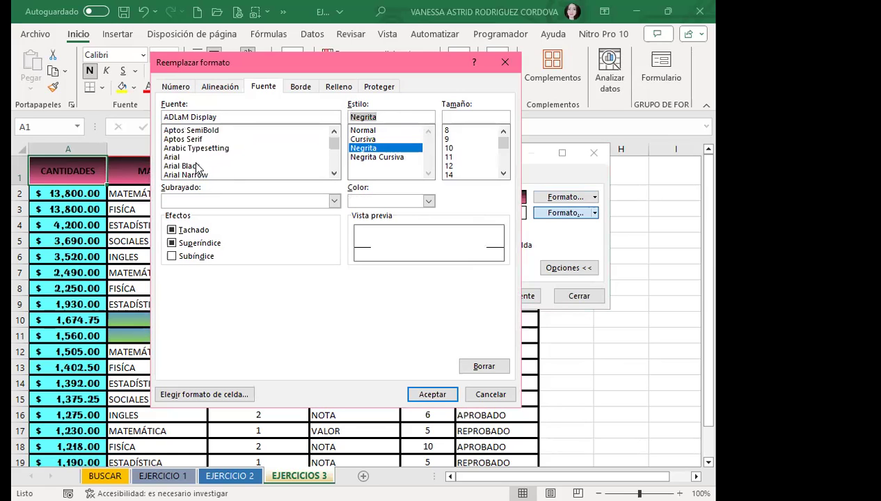
pyautogui.scroll(-2, 197, 162)
pyautogui.scroll(-3, 197, 162)
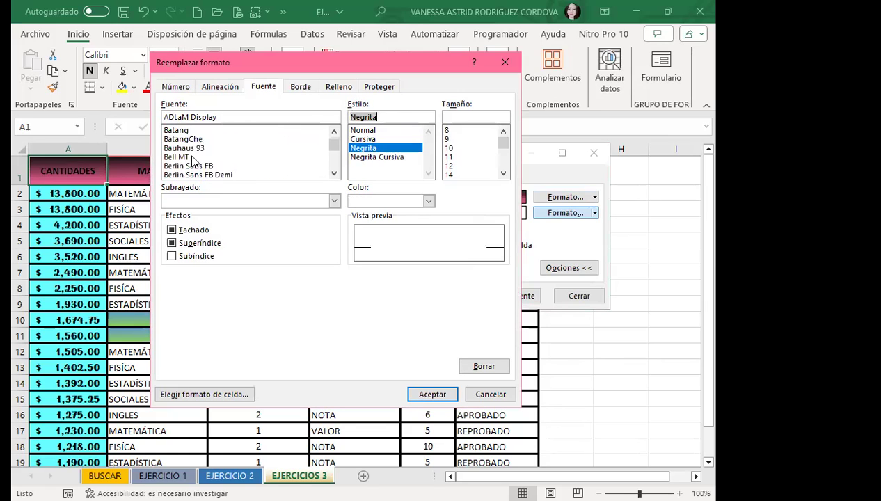
pyautogui.click(179, 148)
pyautogui.click(179, 157)
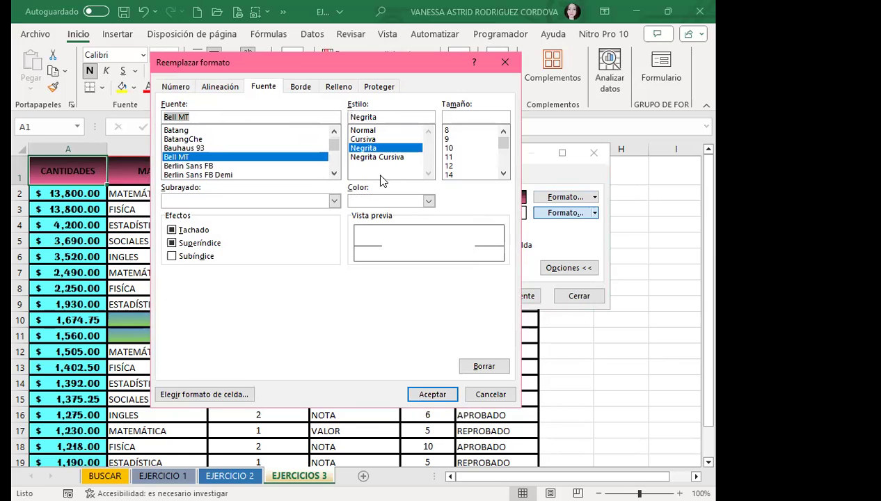
pyautogui.click(458, 166)
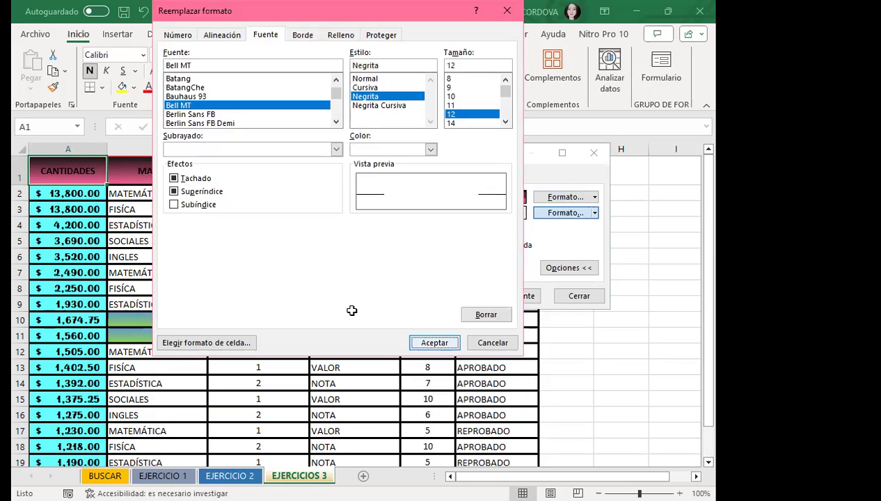
pyautogui.press('Return')
pyautogui.click(301, 298)
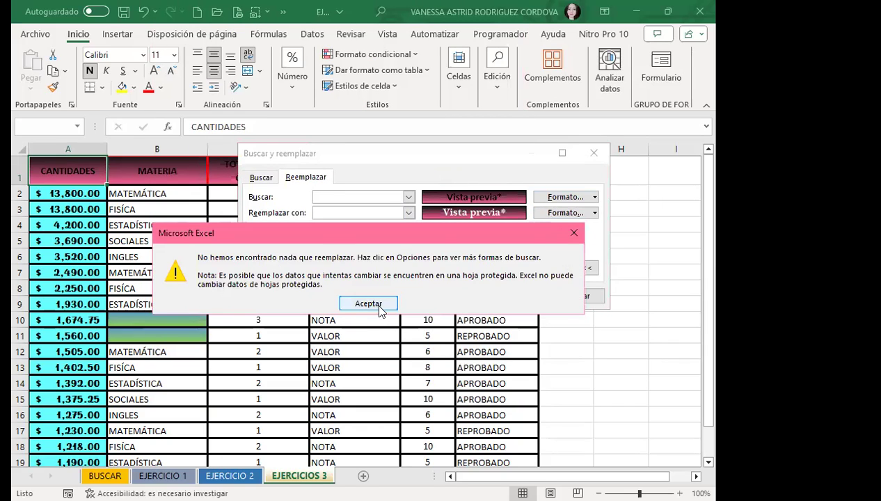
# Dismiss the nothing-to-replace message and retry Replace All, which again finds nothing
pyautogui.click(380, 308)
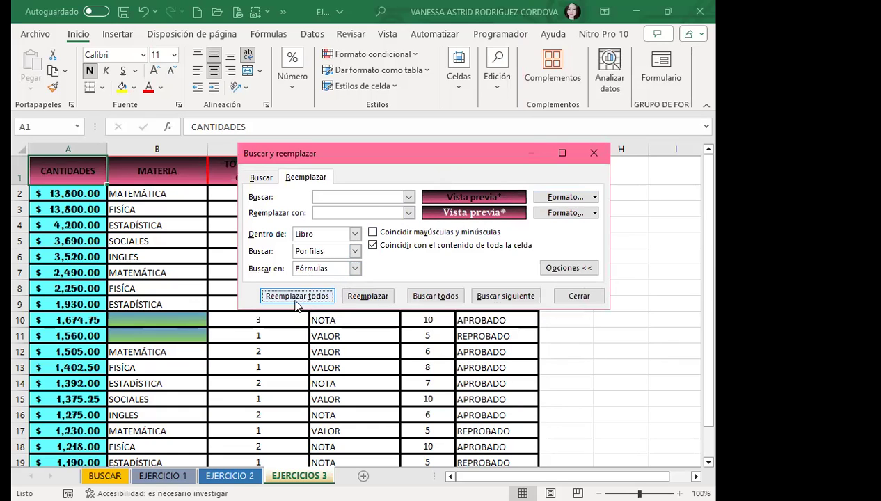
pyautogui.click(259, 177)
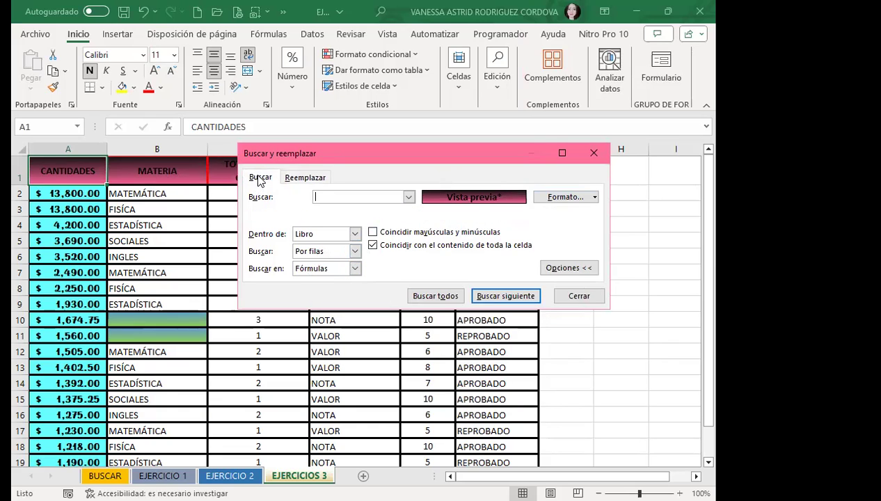
pyautogui.click(311, 181)
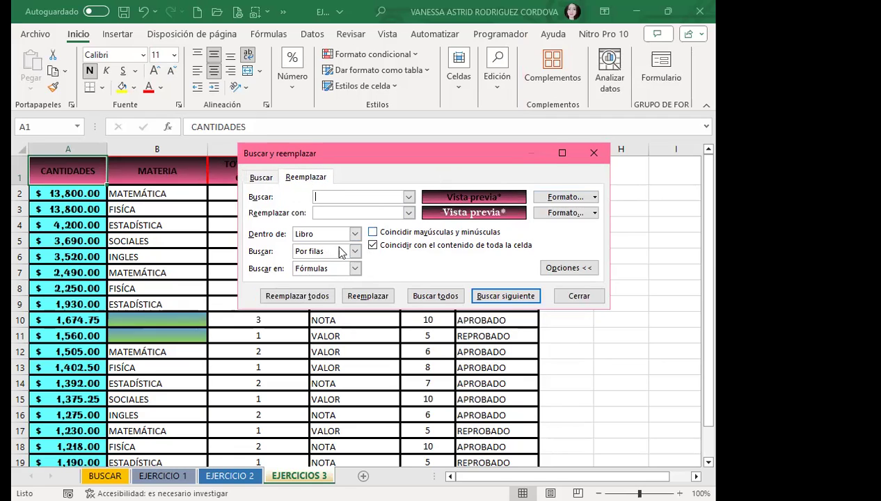
pyautogui.click(291, 296)
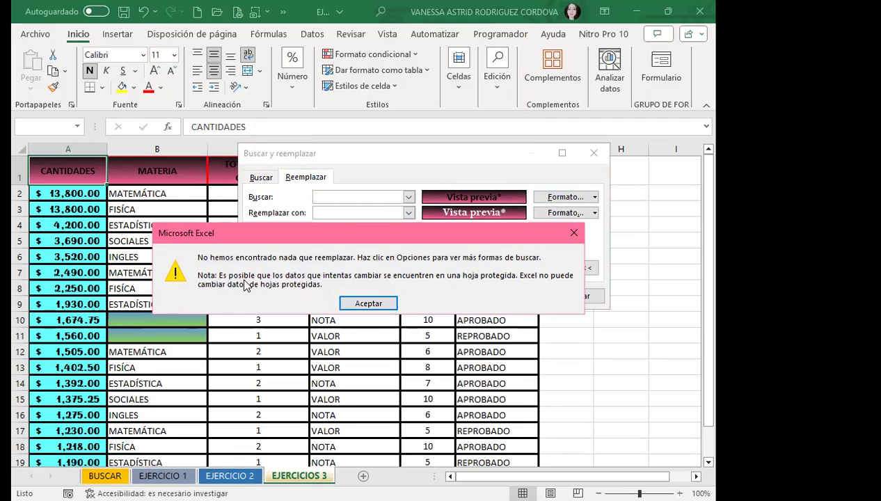
pyautogui.click(569, 231)
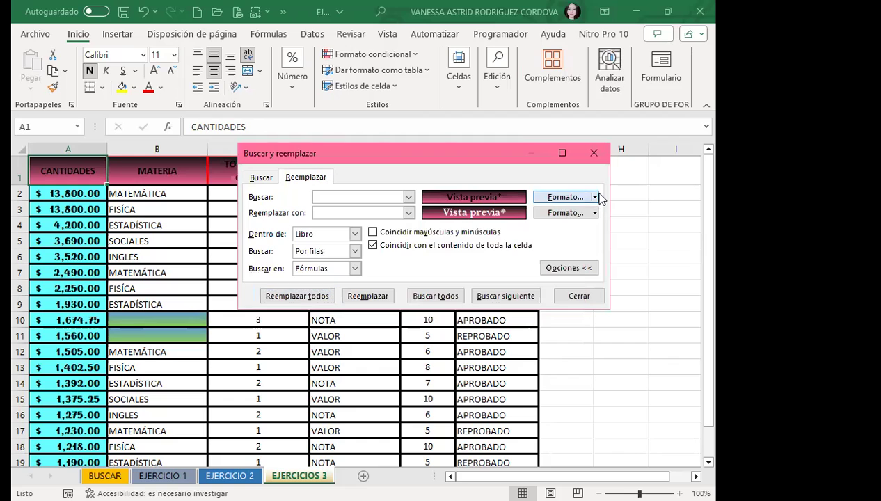
# Re-take header cell A1's format as the search format and run Replace All again
pyautogui.click(595, 197)
pyautogui.click(566, 232)
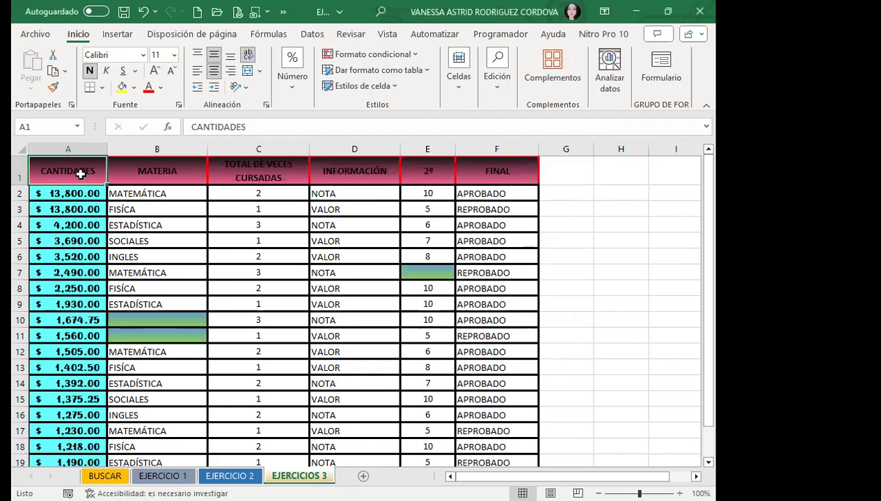
pyautogui.click(77, 172)
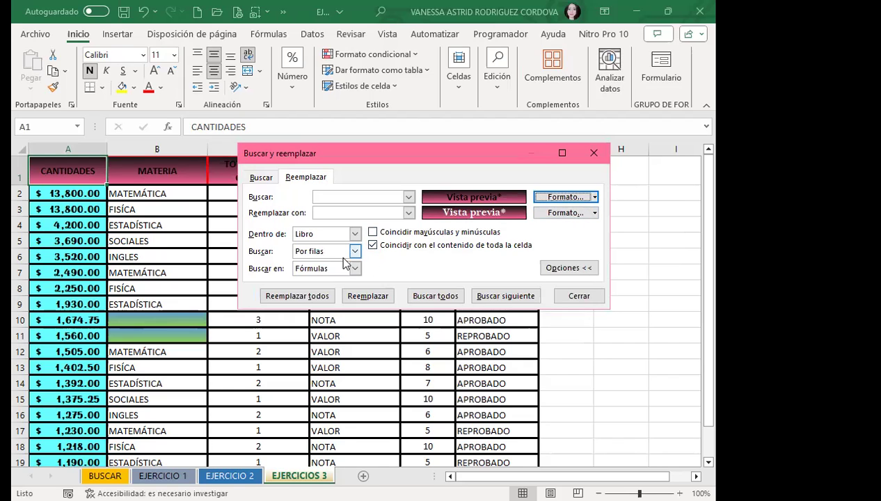
pyautogui.click(303, 297)
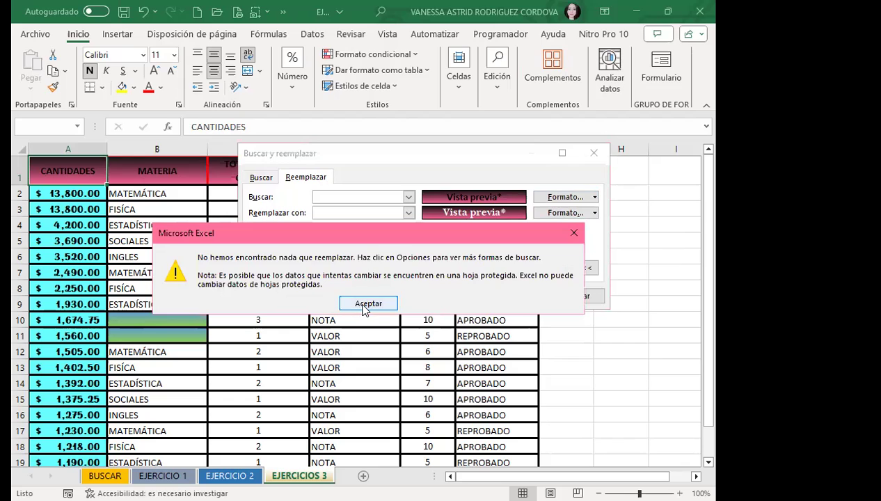
pyautogui.click(363, 306)
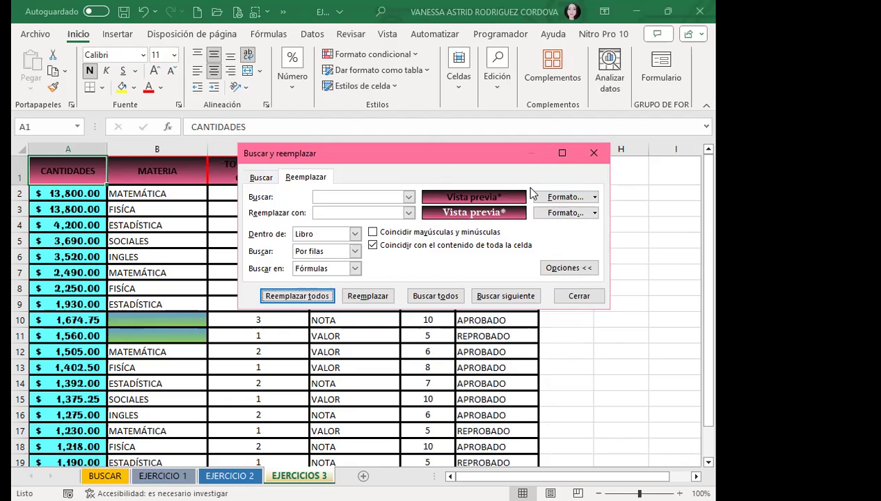
# Open the full replacement format settings on the Border tab
pyautogui.click(595, 213)
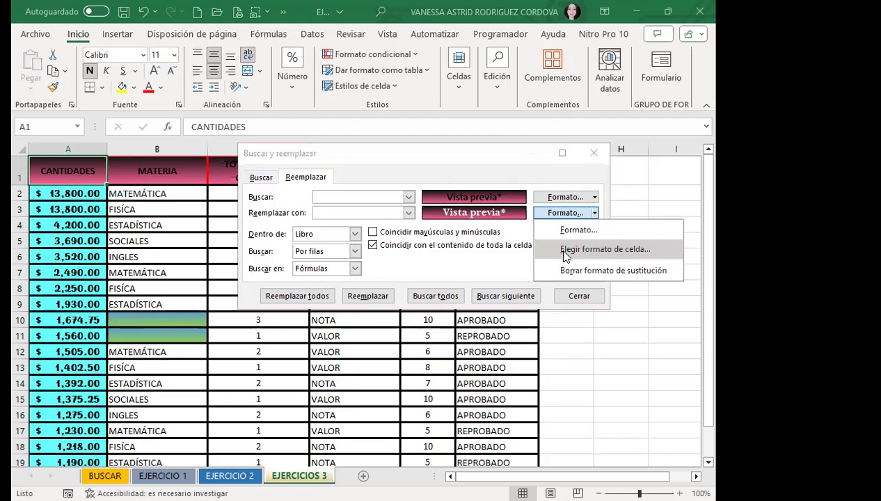
pyautogui.click(565, 231)
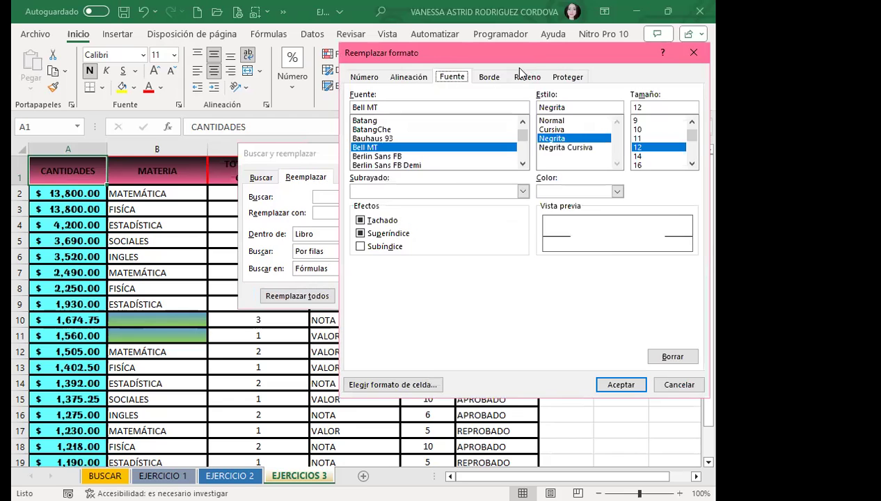
pyautogui.moveTo(529, 59); pyautogui.dragTo(332, 97)
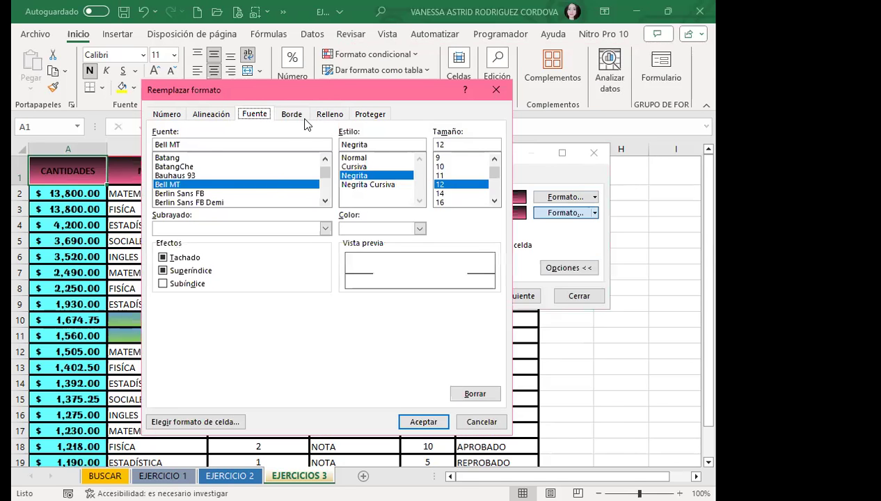
pyautogui.click(291, 115)
pyautogui.click(330, 117)
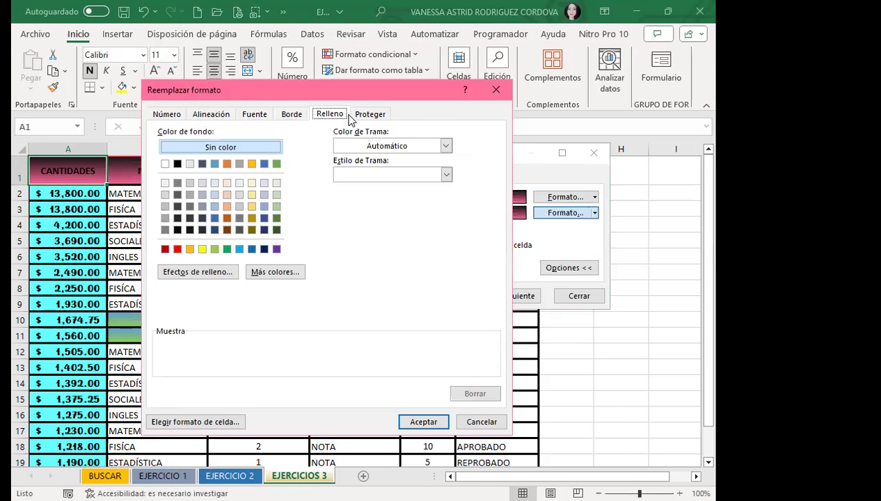
pyautogui.click(292, 118)
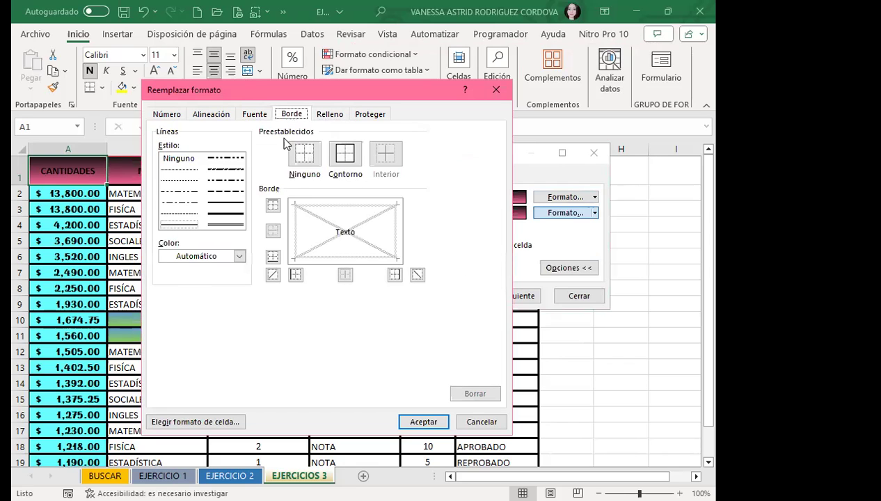
# Make the replacement format a red outline border and run Replace All
pyautogui.click(238, 256)
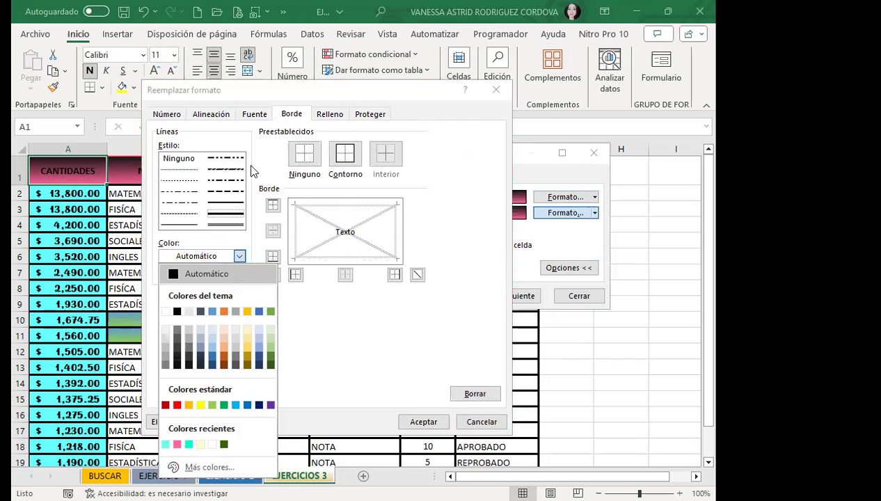
pyautogui.moveTo(368, 100); pyautogui.dragTo(405, 40)
pyautogui.click(275, 196)
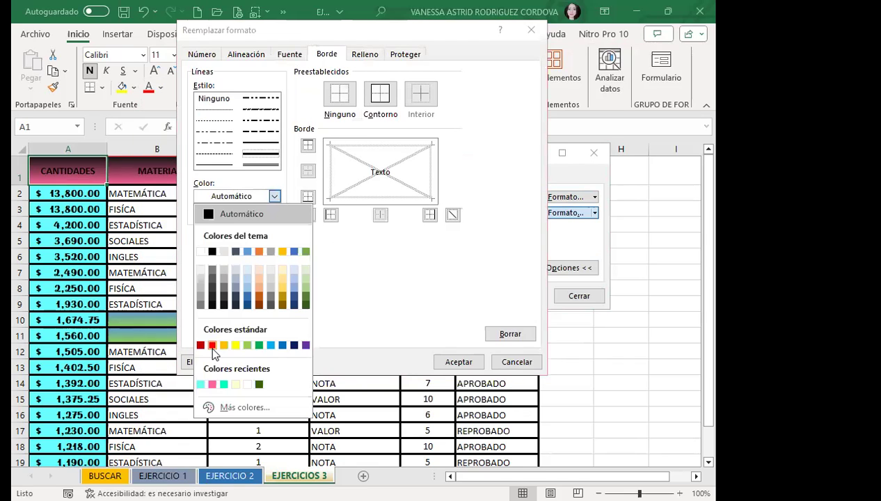
pyautogui.click(212, 346)
pyautogui.click(380, 94)
pyautogui.click(363, 56)
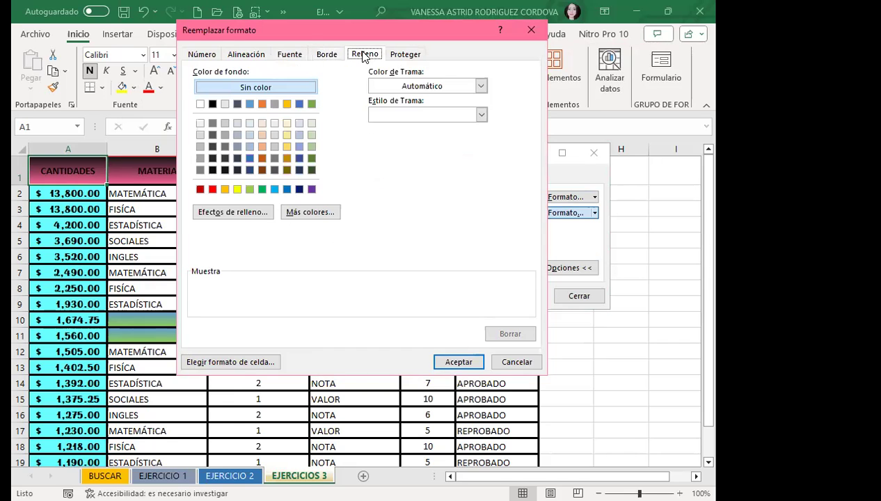
pyautogui.click(455, 364)
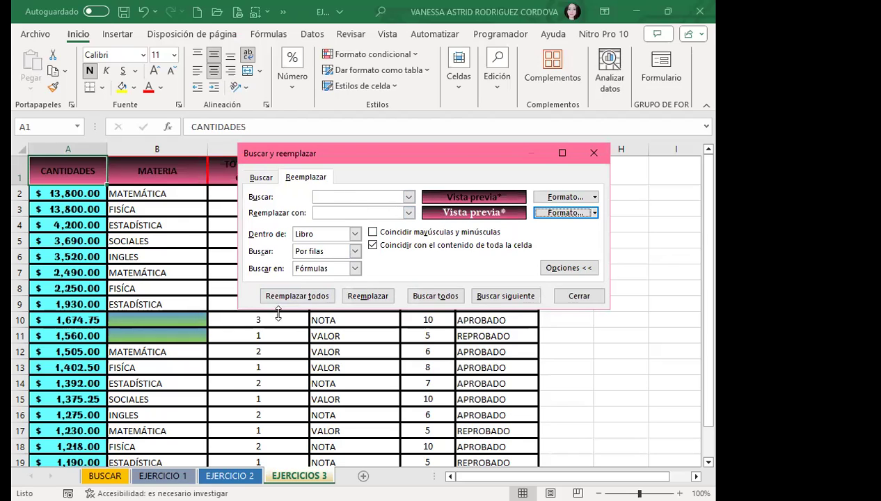
pyautogui.click(294, 298)
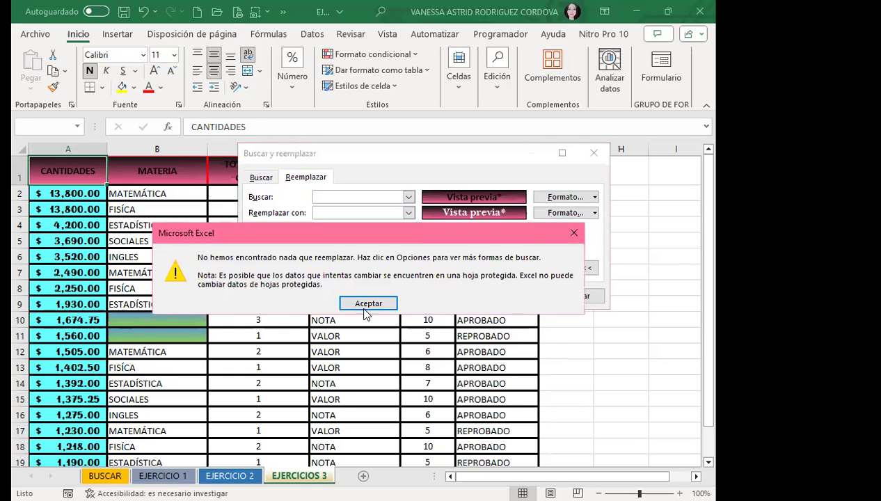
pyautogui.click(366, 304)
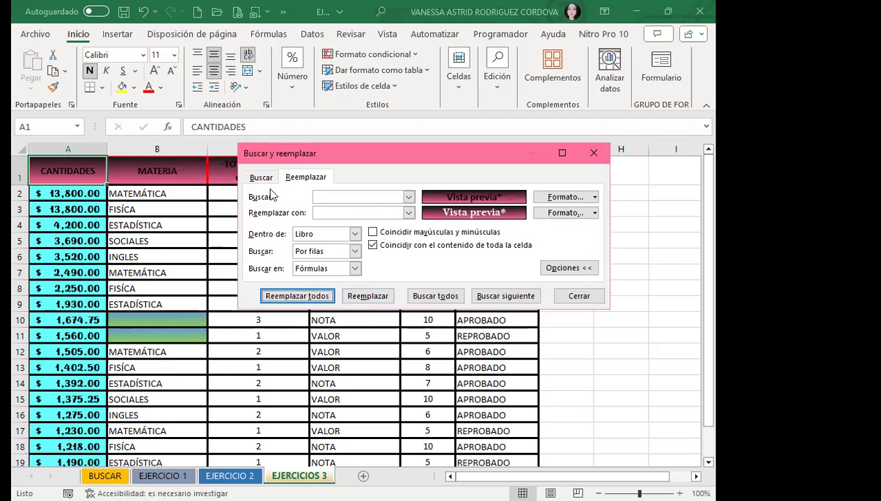
# Use header cell B1's (MATERIA) format as the search format and run Replace All
pyautogui.click(255, 177)
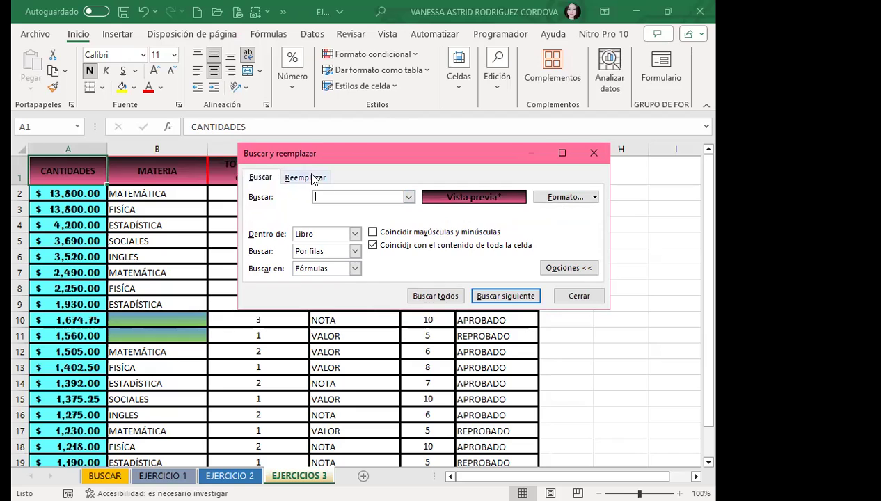
pyautogui.click(293, 177)
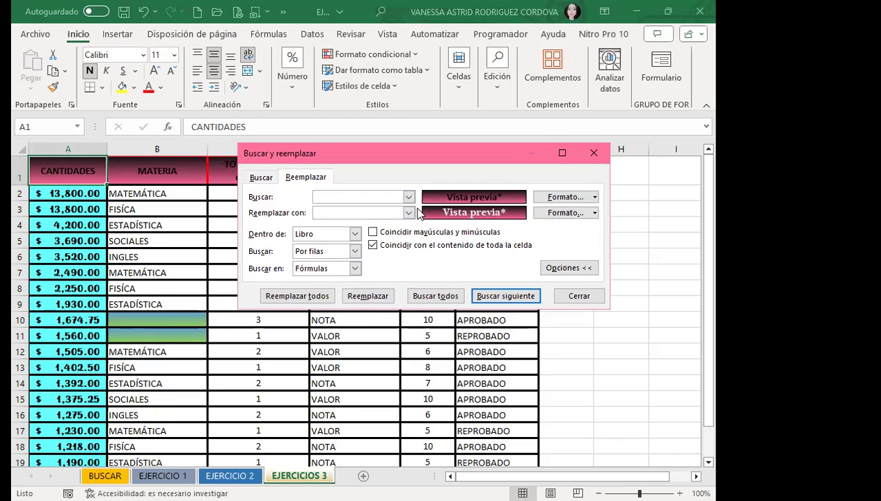
pyautogui.click(595, 197)
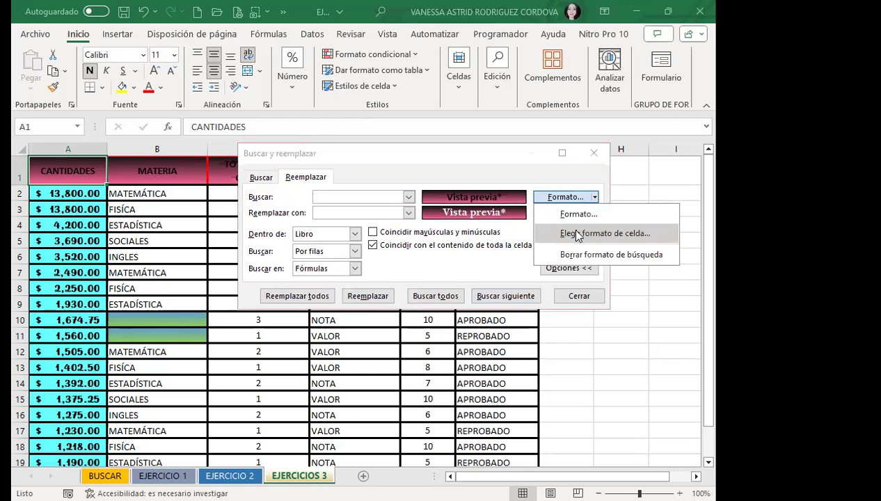
pyautogui.click(554, 233)
pyautogui.click(160, 173)
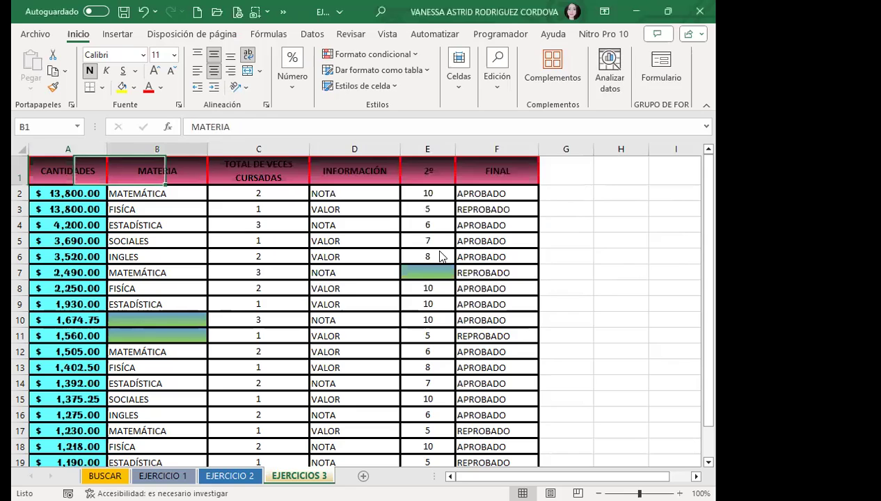
pyautogui.click(298, 295)
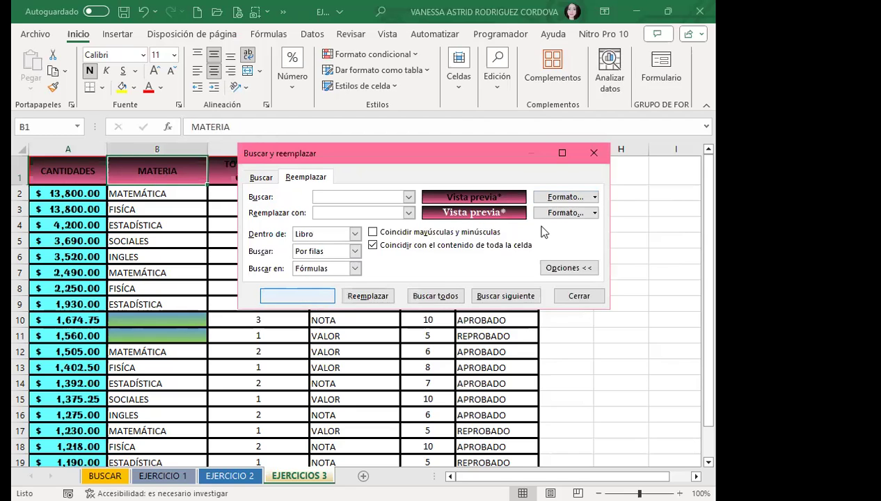
pyautogui.click(574, 234)
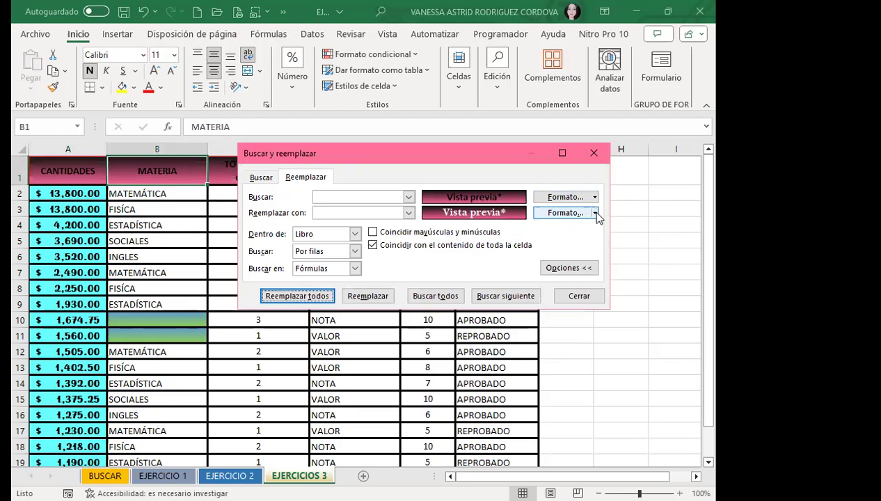
pyautogui.click(595, 213)
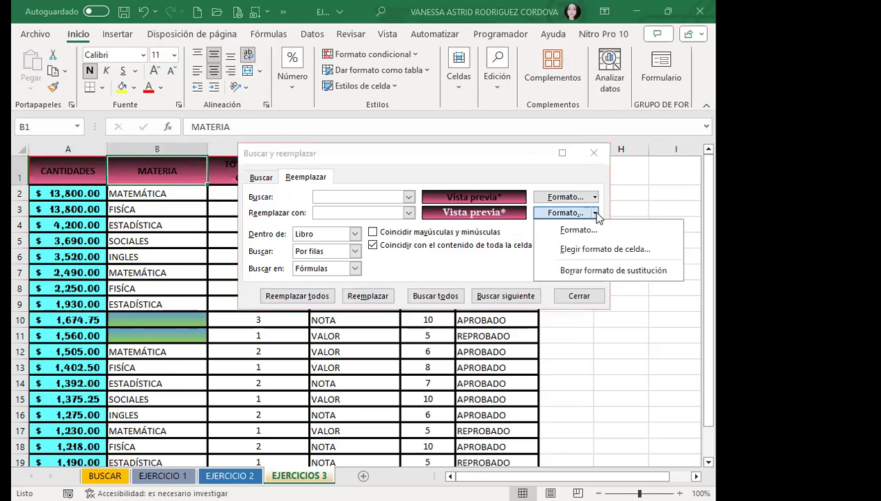
# Give the replacement format a two-colour gradient fill from pink to dark grey
pyautogui.click(561, 231)
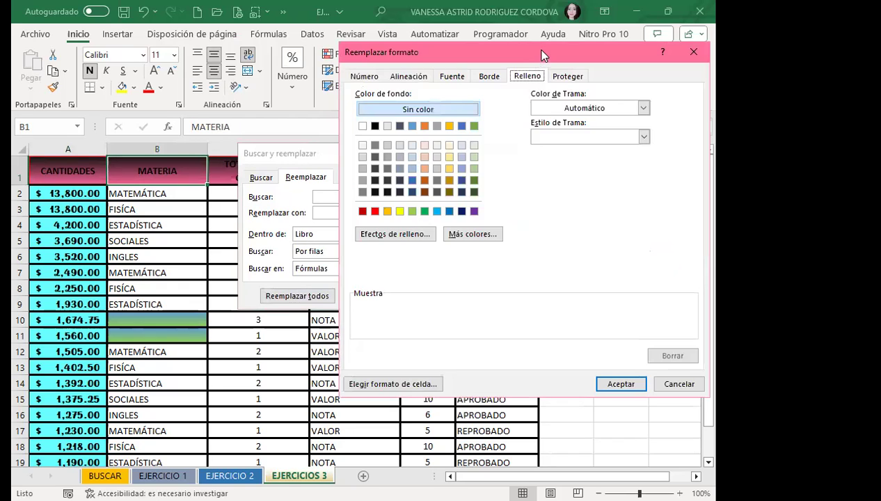
pyautogui.moveTo(512, 48); pyautogui.dragTo(399, 61)
pyautogui.click(286, 246)
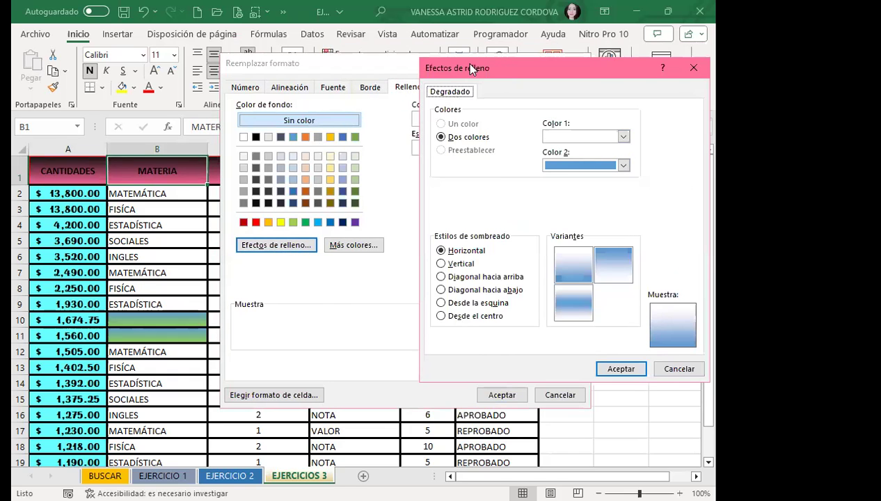
pyautogui.moveTo(472, 68); pyautogui.dragTo(285, 75)
pyautogui.click(437, 143)
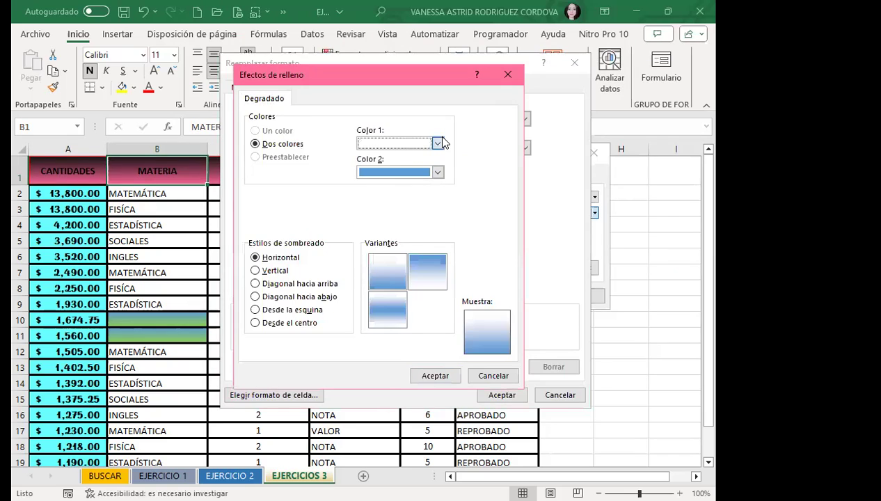
pyautogui.click(438, 143)
pyautogui.click(375, 310)
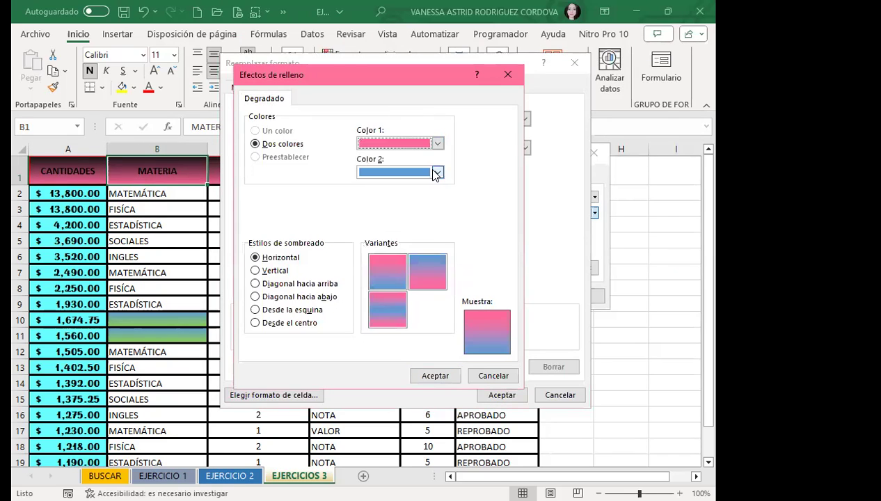
pyautogui.click(437, 172)
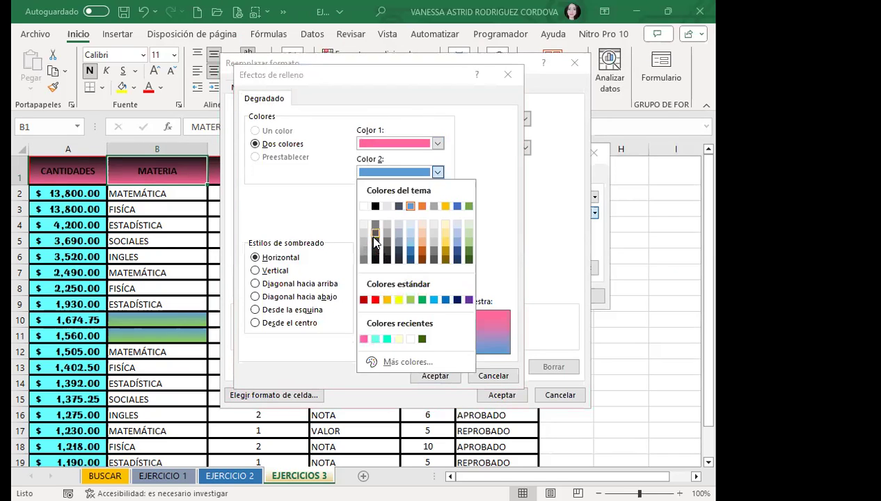
pyautogui.click(375, 237)
pyautogui.click(436, 376)
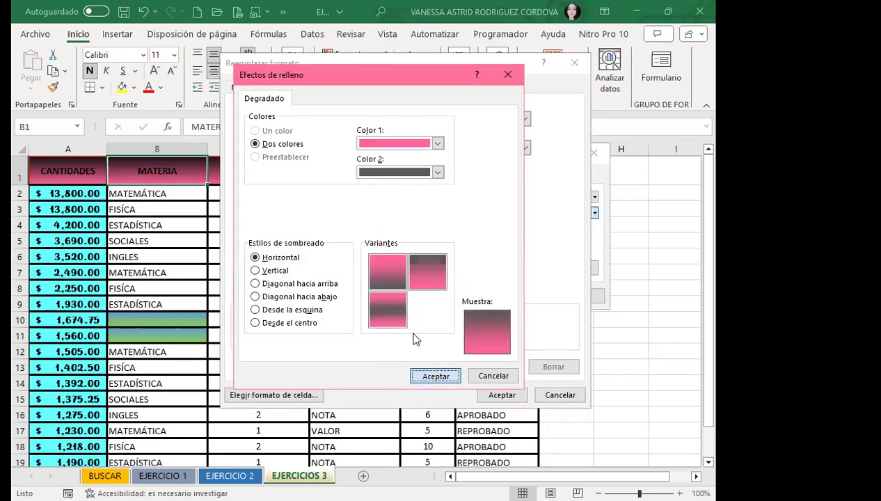
pyautogui.moveTo(447, 63); pyautogui.dragTo(448, 17)
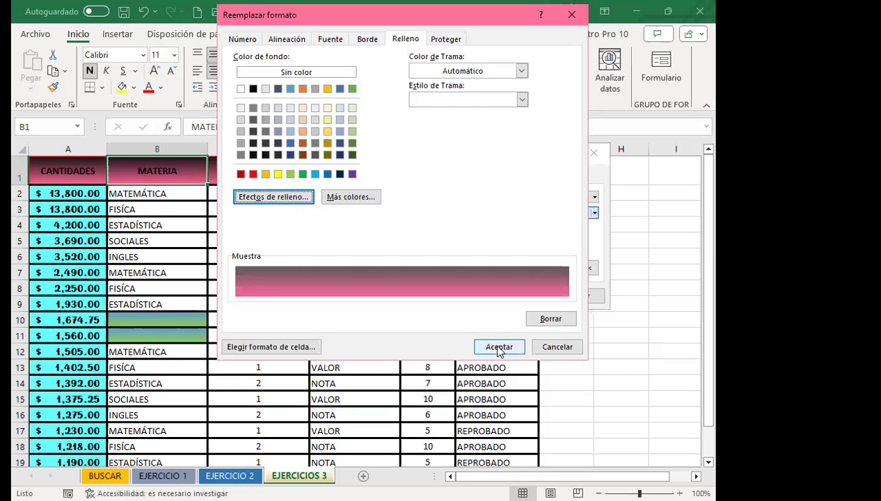
pyautogui.click(492, 343)
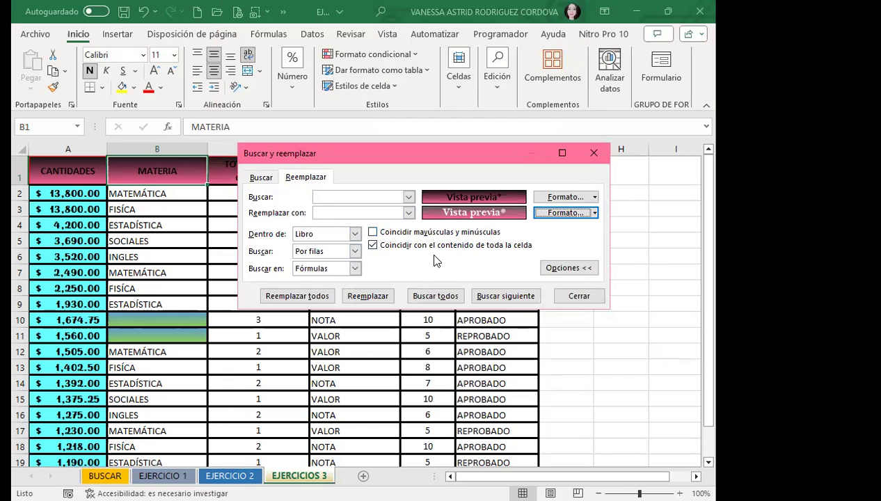
# Run Replace All to swap the pink header format, then replace the next match
pyautogui.click(311, 295)
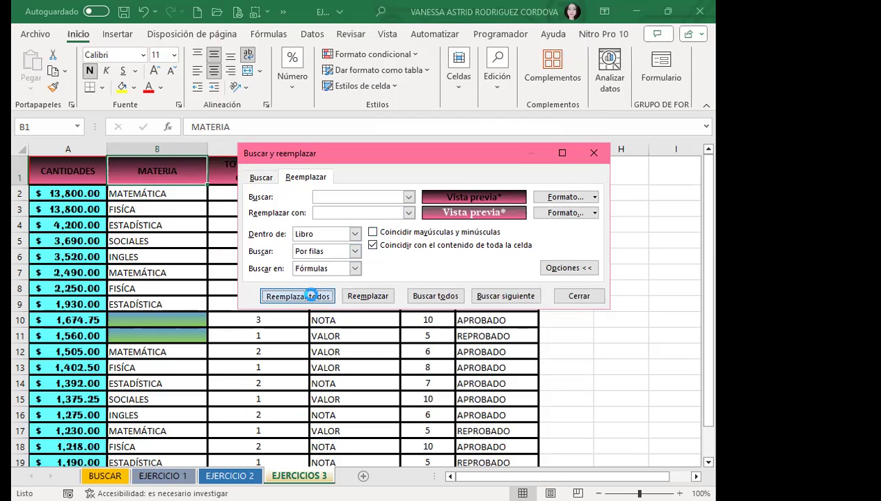
pyautogui.click(368, 304)
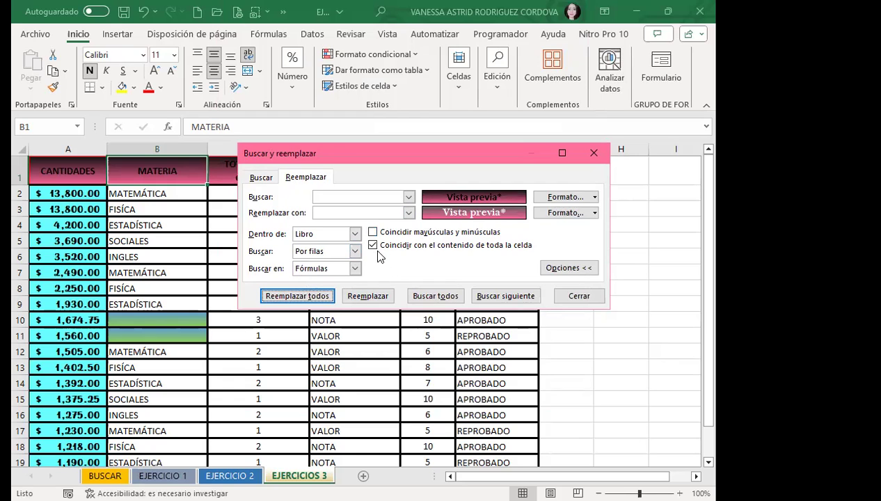
pyautogui.click(361, 297)
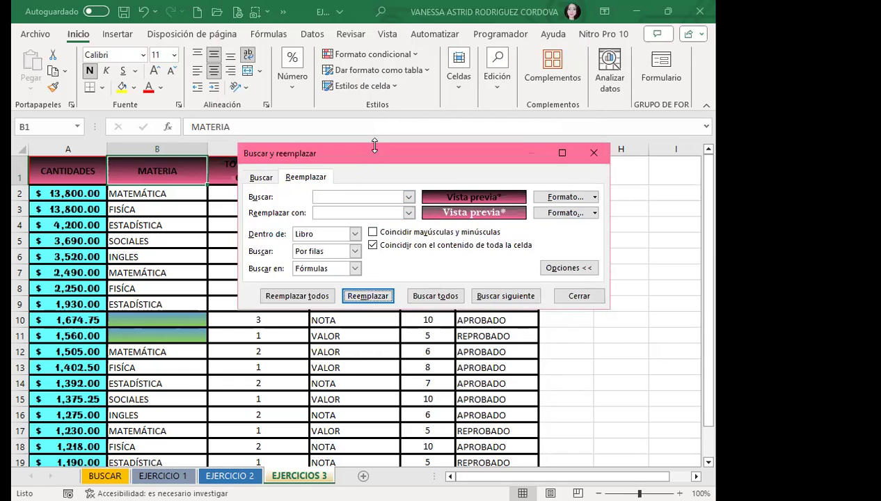
# Clear both the search and replacement formats and close Find and Replace
pyautogui.click(595, 198)
pyautogui.click(595, 198)
pyautogui.click(569, 259)
pyautogui.click(592, 212)
pyautogui.click(569, 271)
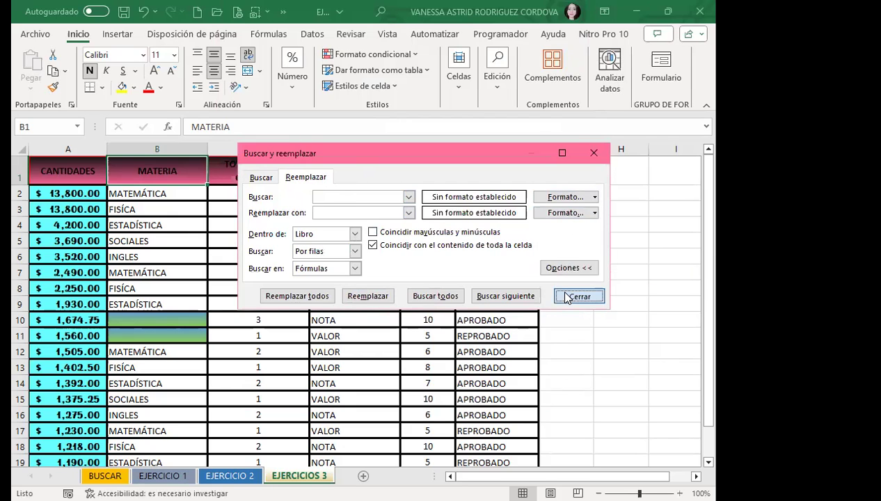
pyautogui.click(579, 295)
pyautogui.click(250, 257)
pyautogui.click(250, 225)
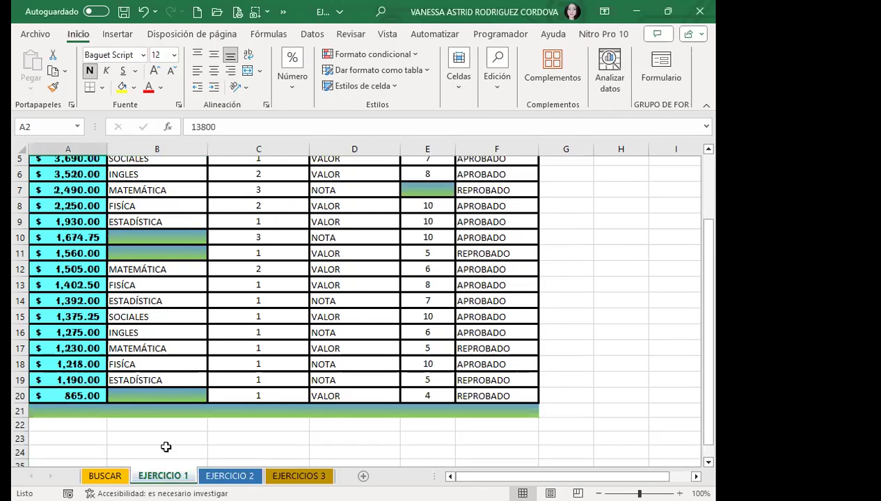
# On EJERCICIO 1, open Find and Replace and take header A1's pink format as search format
pyautogui.click(263, 309)
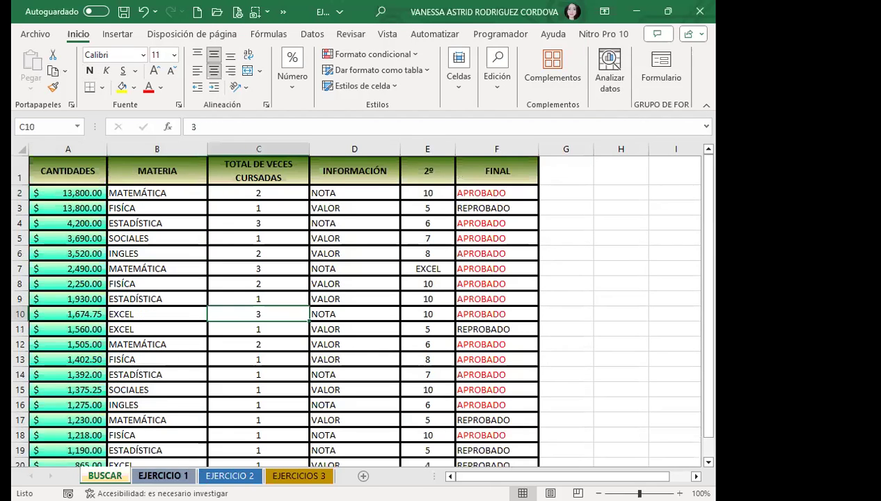
pyautogui.click(162, 475)
pyautogui.click(263, 269)
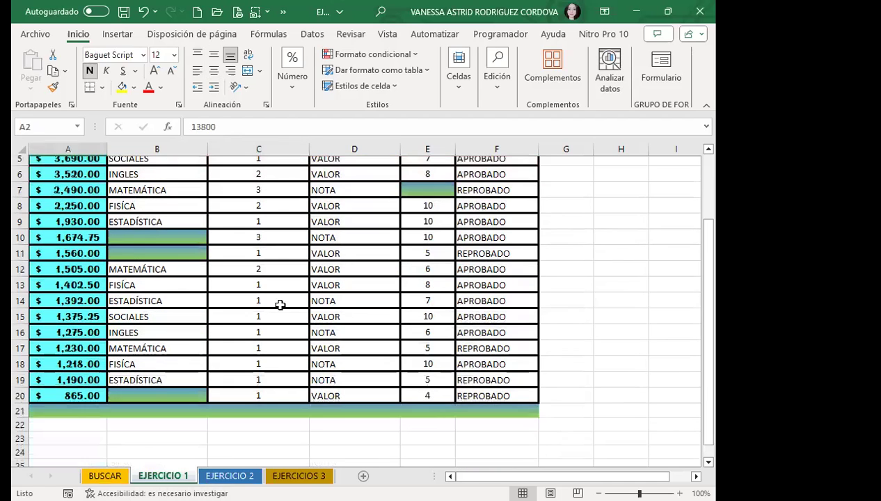
pyautogui.click(269, 207)
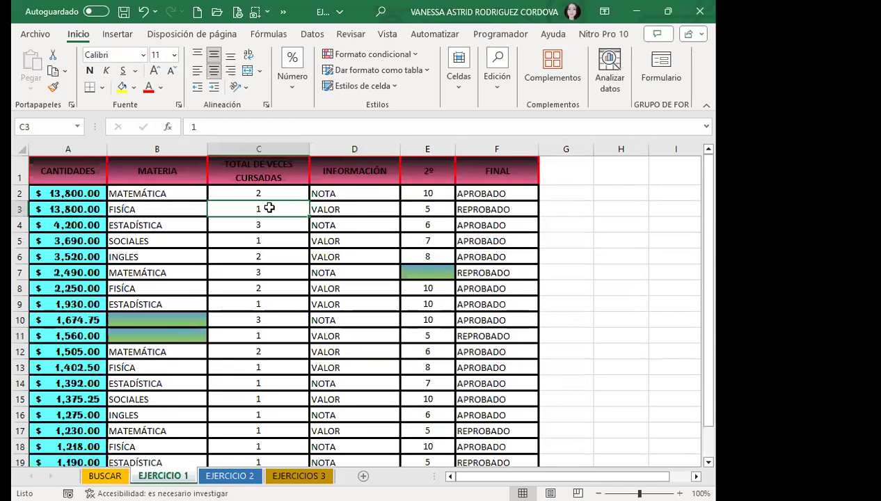
pyautogui.hotkey('ctrl', 'b')
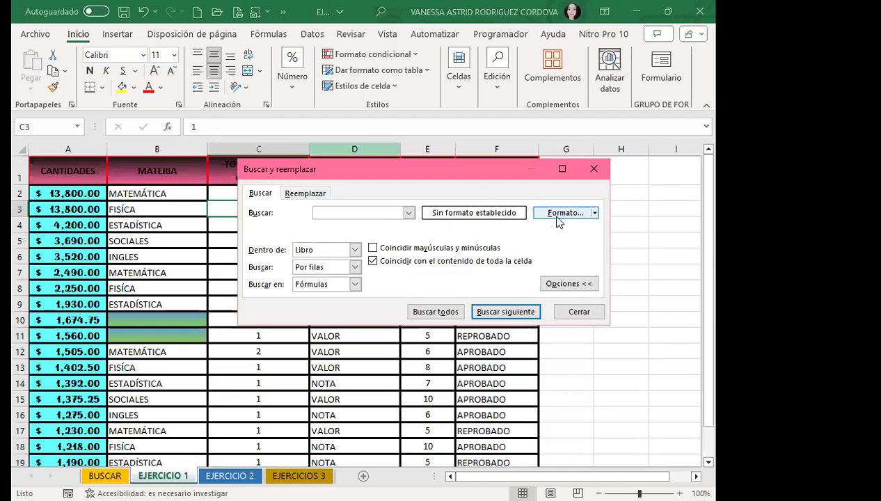
pyautogui.click(595, 213)
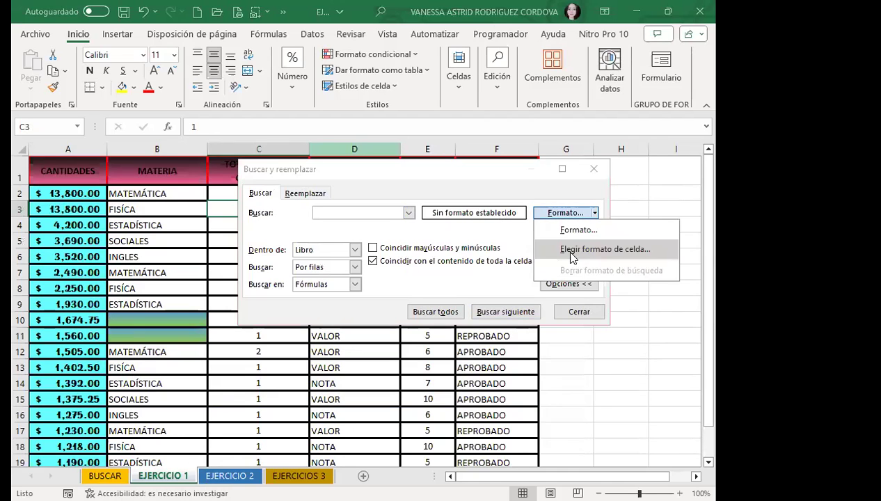
pyautogui.click(571, 249)
pyautogui.click(68, 171)
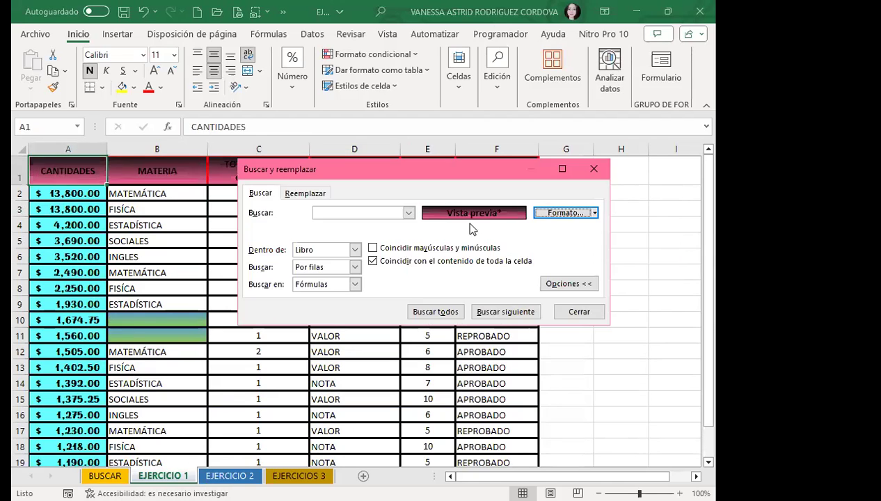
# Open the replacement format settings window from the Replace options
pyautogui.click(307, 193)
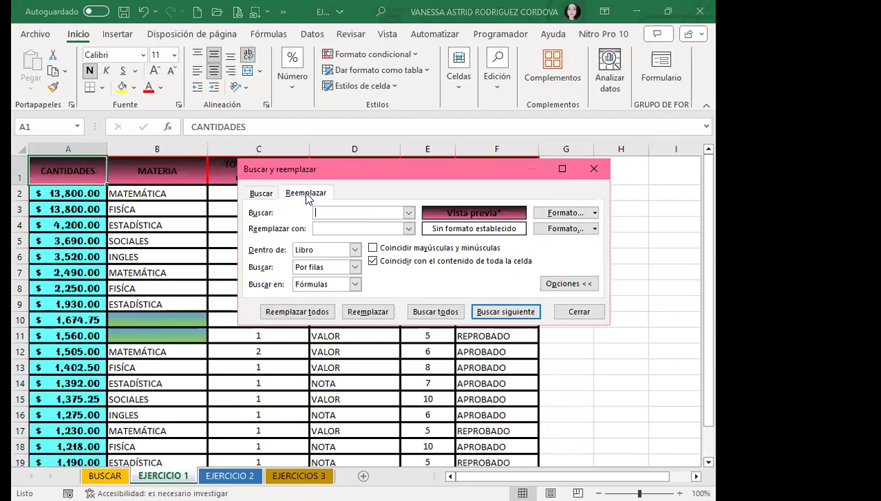
pyautogui.click(595, 229)
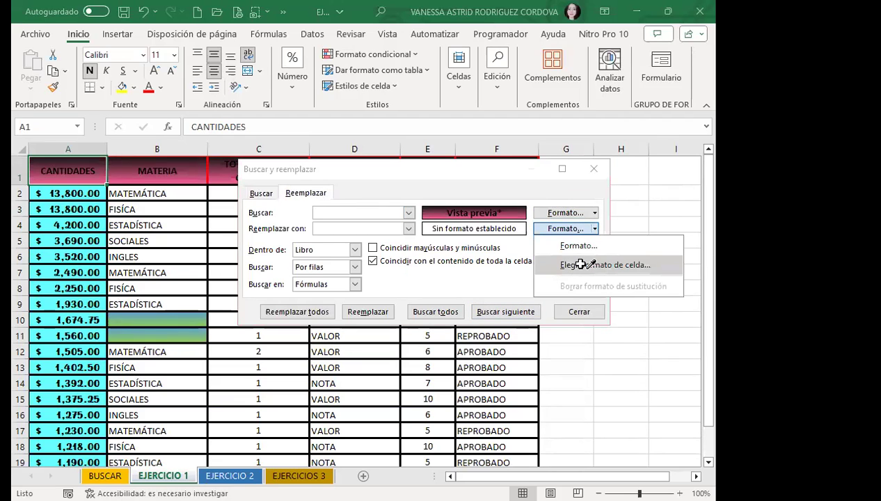
pyautogui.click(584, 265)
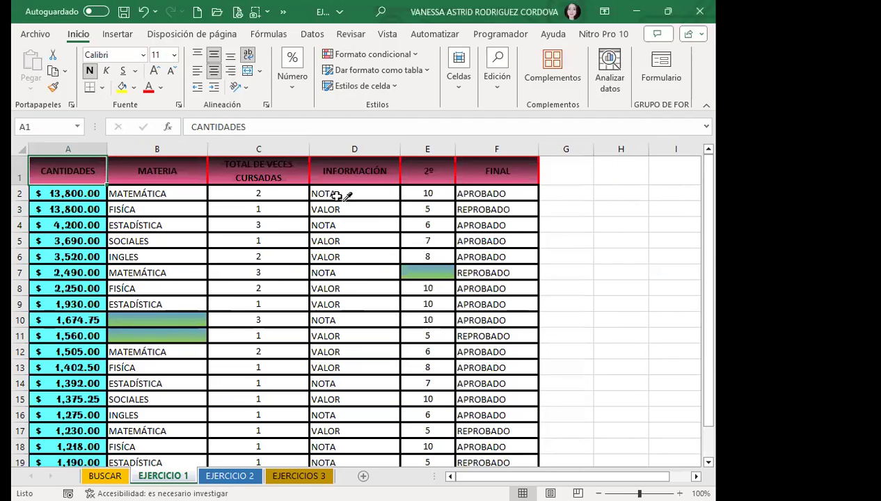
pyautogui.click(433, 223)
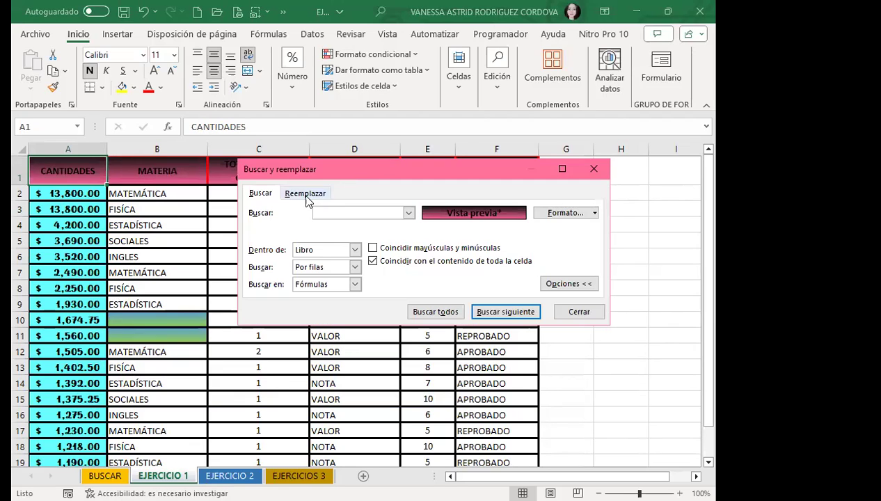
pyautogui.click(307, 195)
pyautogui.click(595, 230)
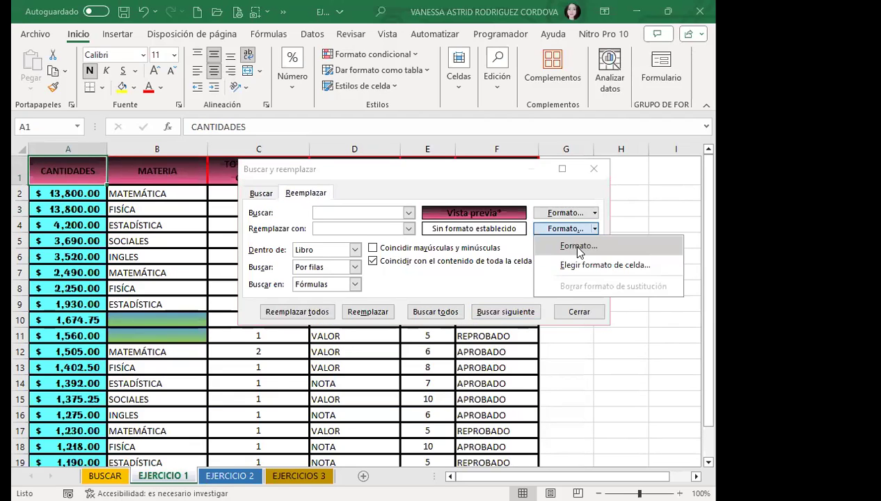
pyautogui.click(578, 246)
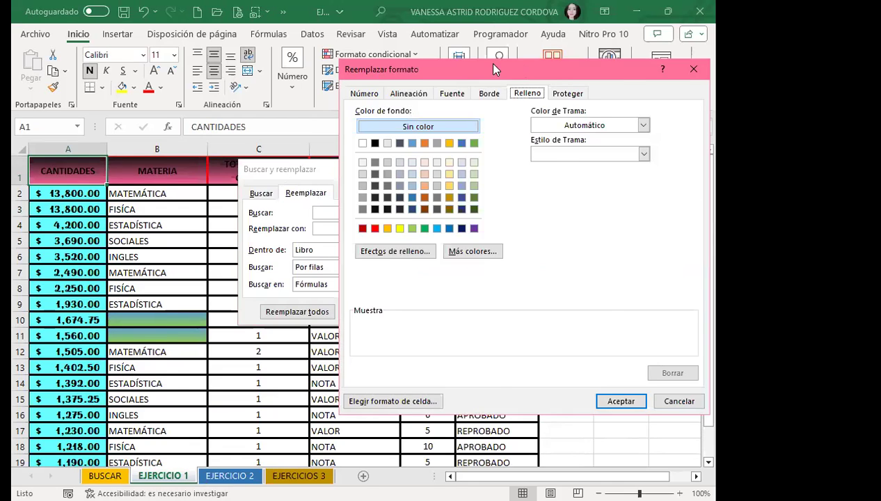
# Give the replacement format a thick red outline border
pyautogui.moveTo(492, 68); pyautogui.dragTo(350, 68)
pyautogui.click(347, 92)
pyautogui.click(400, 132)
pyautogui.click(280, 193)
pyautogui.click(294, 235)
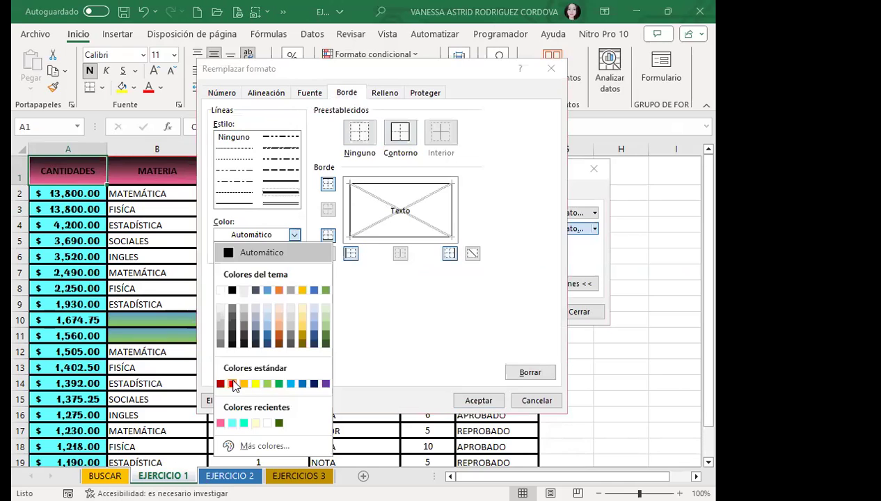
pyautogui.click(233, 383)
pyautogui.click(400, 132)
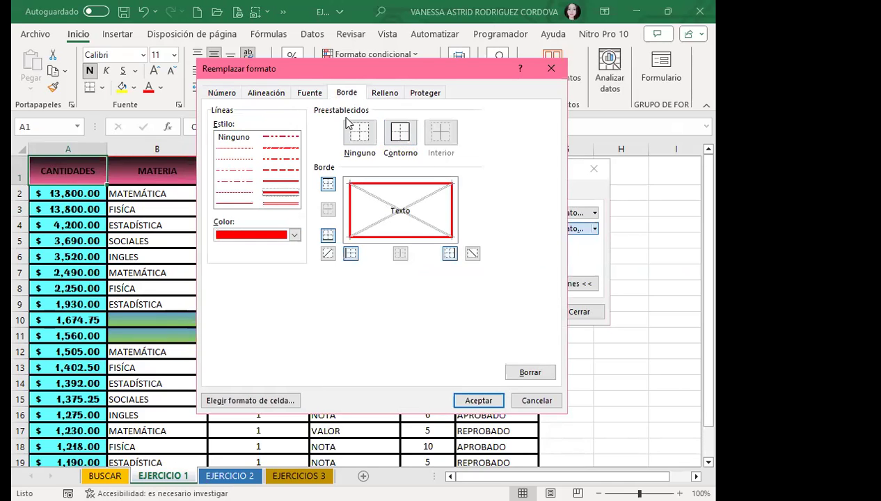
# Set the replacement font to Blackadder ITC, bold, size 12
pyautogui.click(309, 92)
pyautogui.scroll(-3, 237, 164)
pyautogui.scroll(-5, 237, 164)
pyautogui.scroll(-3, 235, 167)
pyautogui.click(242, 156)
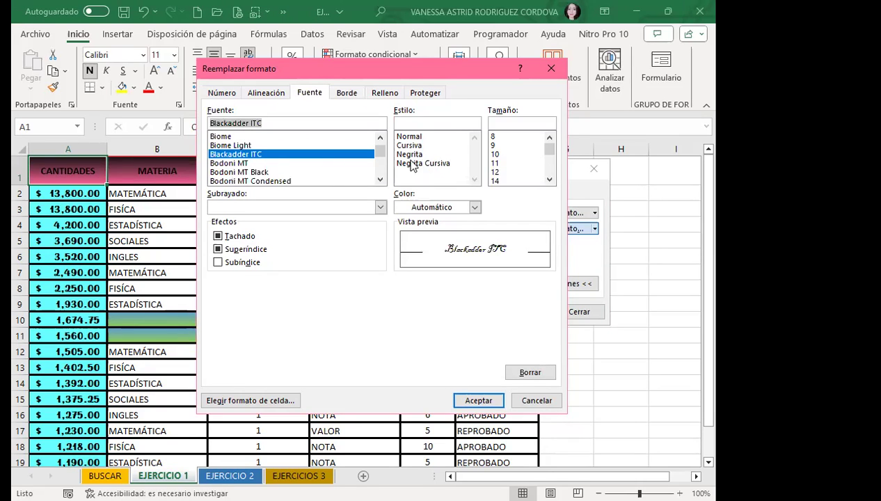
pyautogui.click(408, 155)
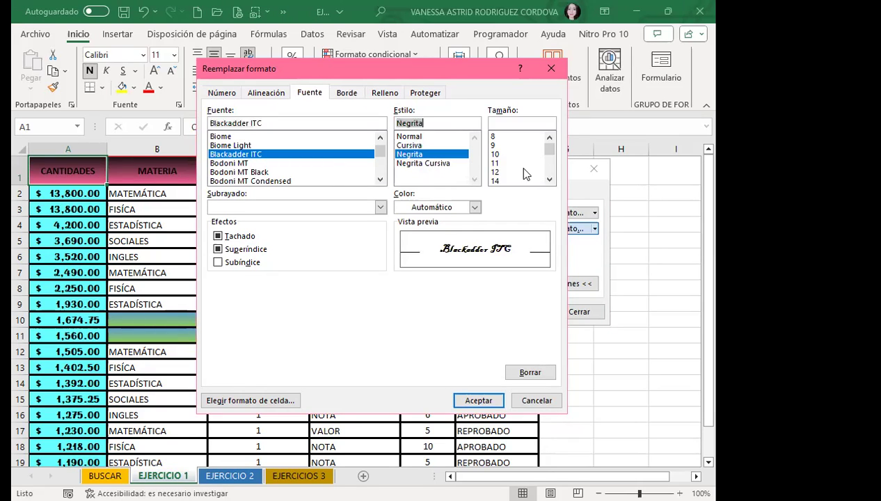
pyautogui.click(496, 172)
pyautogui.click(427, 207)
pyautogui.click(427, 209)
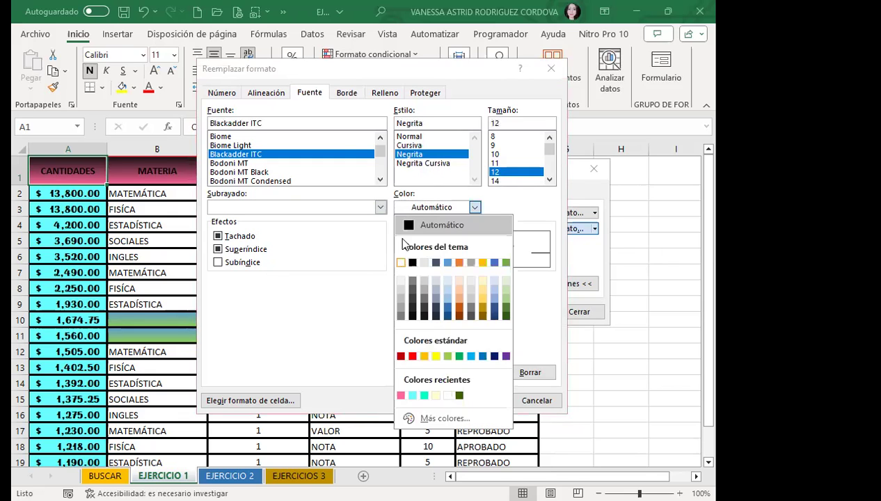
pyautogui.click(410, 83)
# Apply a grey-over-pink gradient fill and confirm the replacement format
pyautogui.click(385, 93)
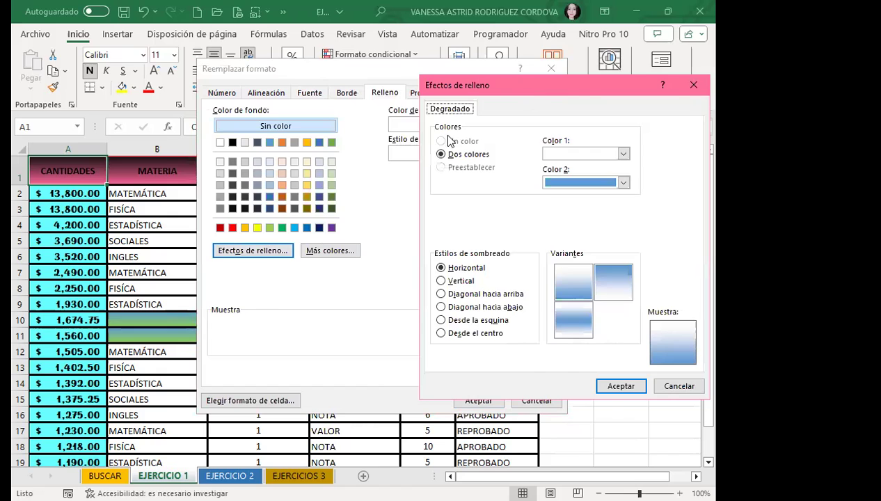
pyautogui.moveTo(479, 84); pyautogui.dragTo(304, 68)
pyautogui.click(449, 138)
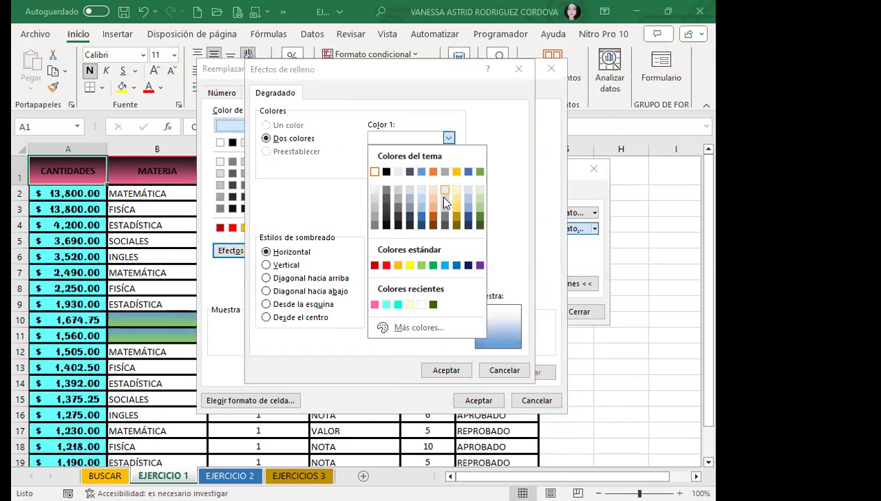
pyautogui.click(374, 305)
pyautogui.click(448, 167)
pyautogui.click(386, 219)
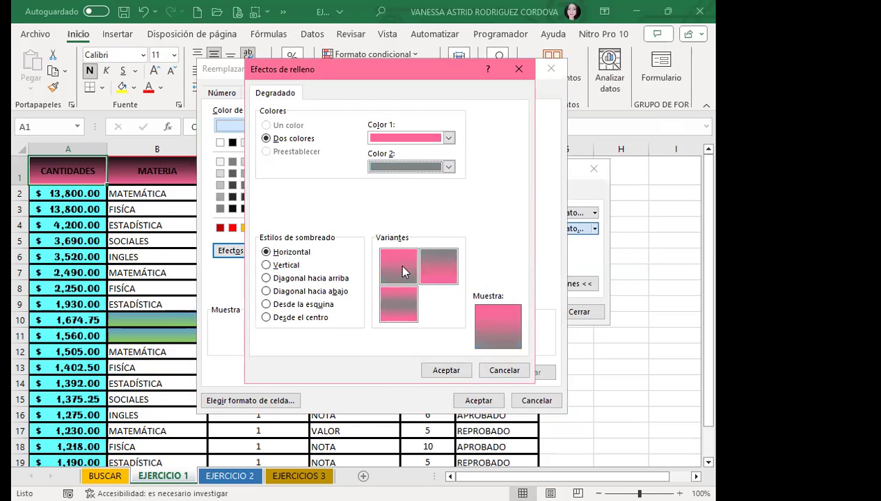
pyautogui.click(438, 261)
pyautogui.click(446, 370)
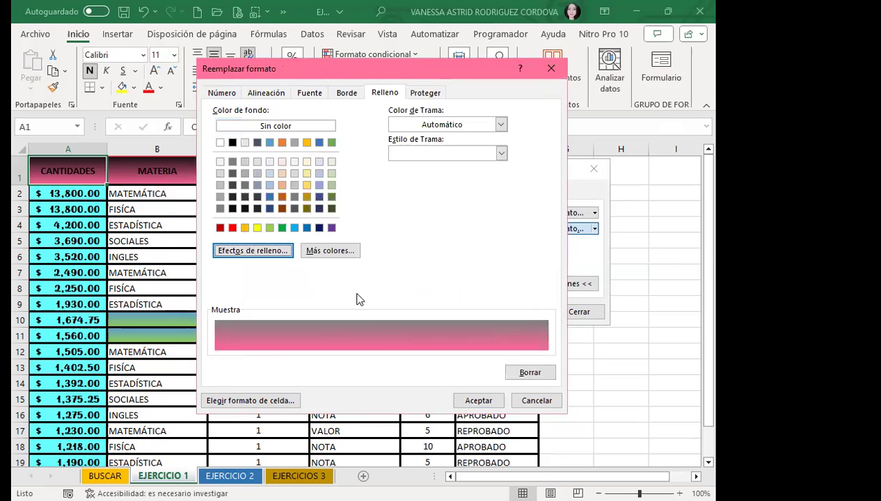
pyautogui.moveTo(466, 66); pyautogui.dragTo(455, 20)
pyautogui.click(467, 354)
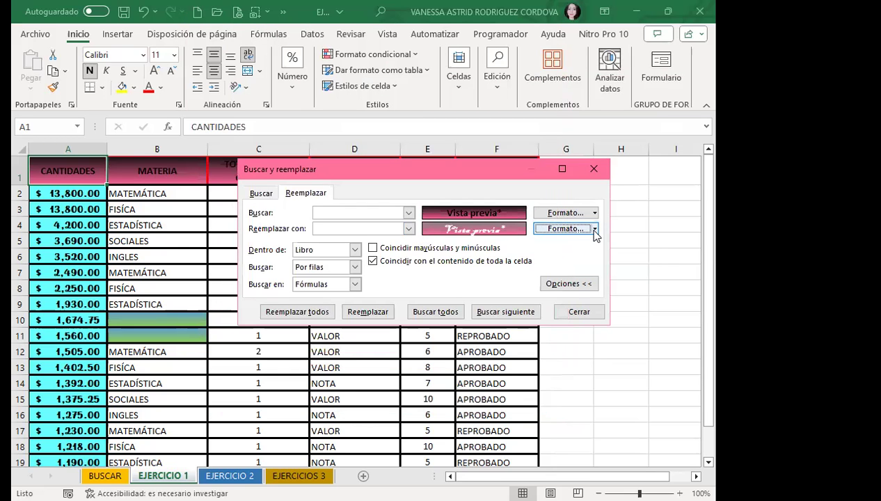
# Switch the replacement font to Biome and run Replace All
pyautogui.click(587, 227)
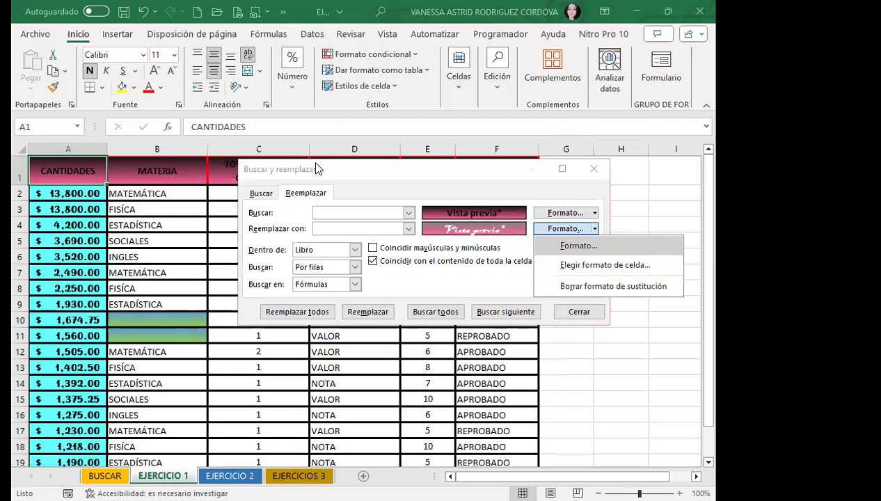
pyautogui.press('Return')
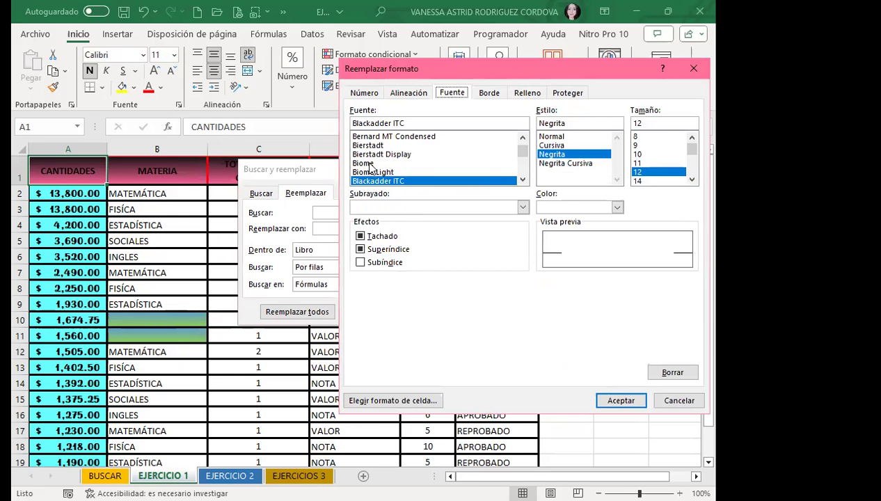
pyautogui.click(367, 163)
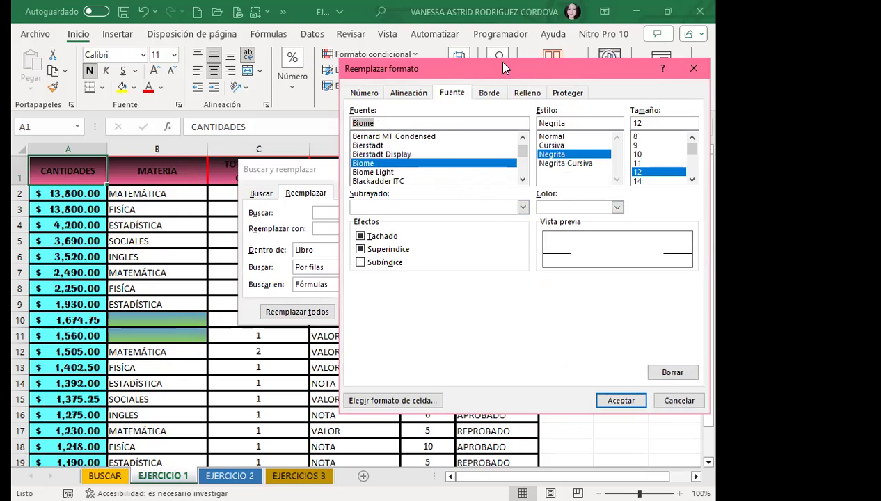
pyautogui.moveTo(504, 67); pyautogui.dragTo(404, 27)
pyautogui.click(521, 360)
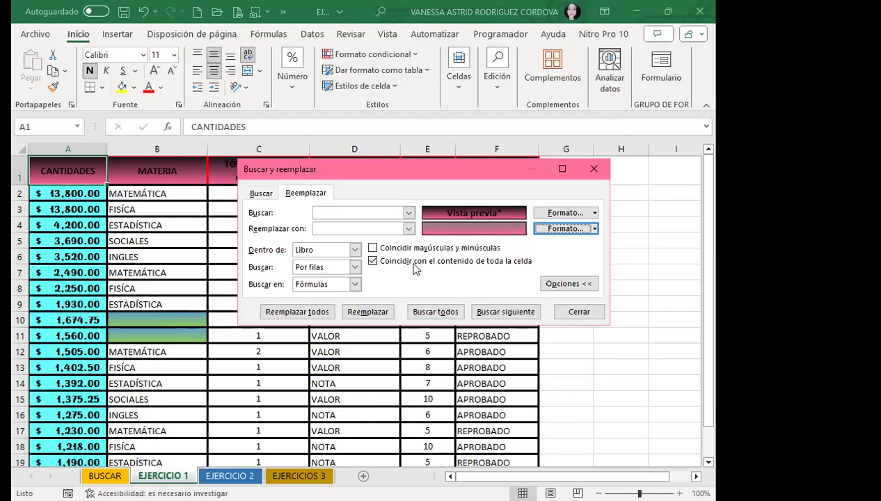
pyautogui.click(300, 314)
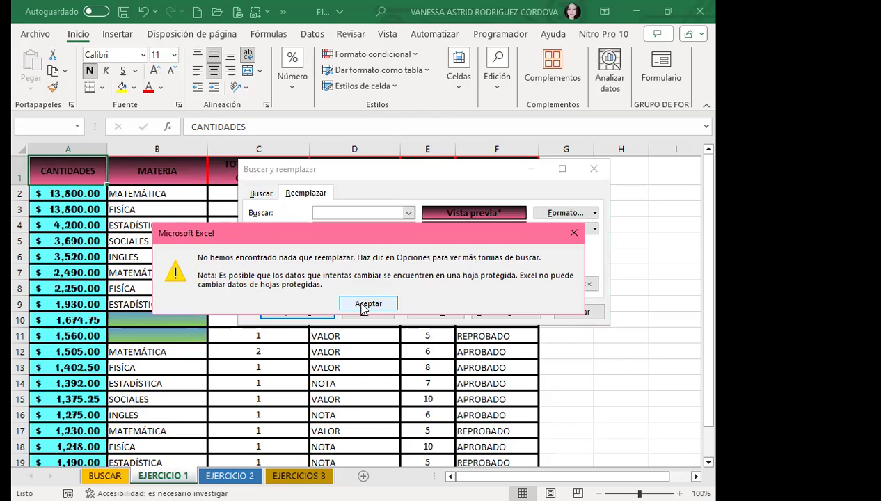
# Take the search format from the MATERIA header, retry Replace All, and close the dialog
pyautogui.click(362, 307)
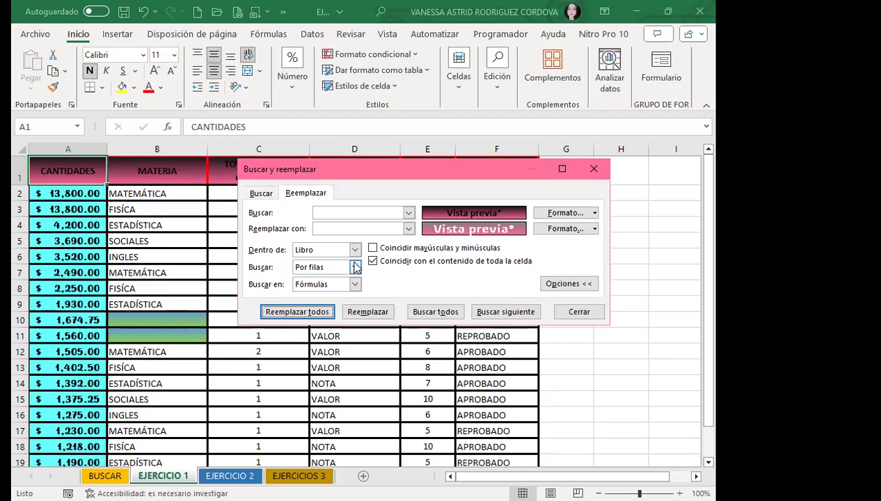
pyautogui.click(594, 213)
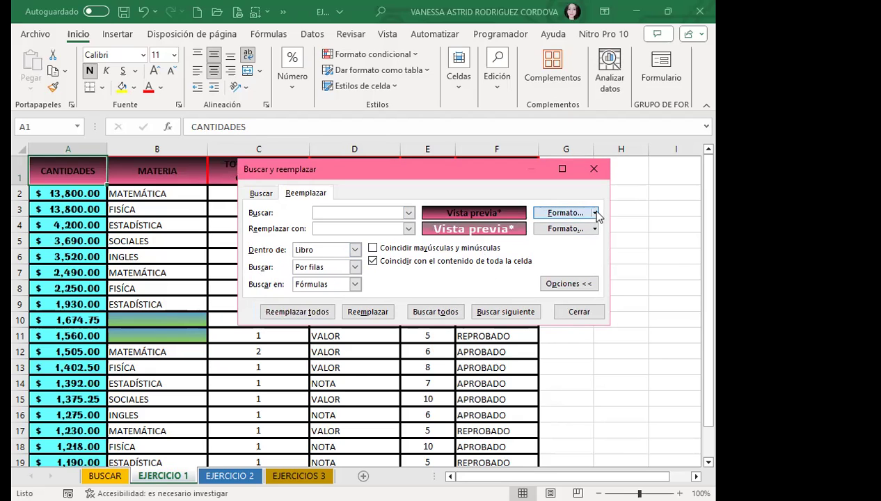
pyautogui.click(572, 248)
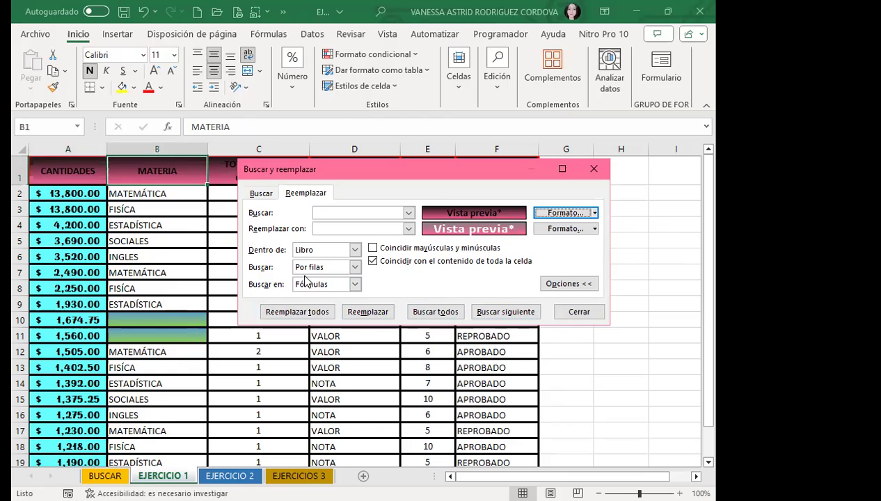
pyautogui.click(299, 310)
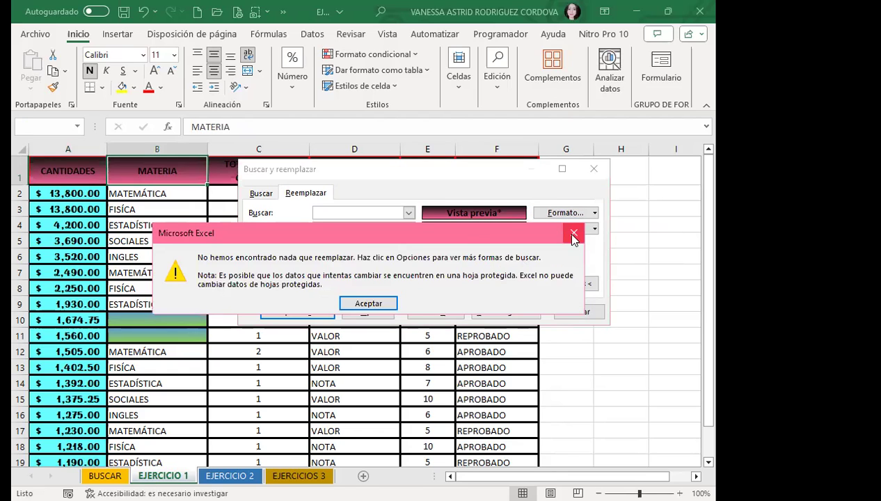
pyautogui.click(574, 234)
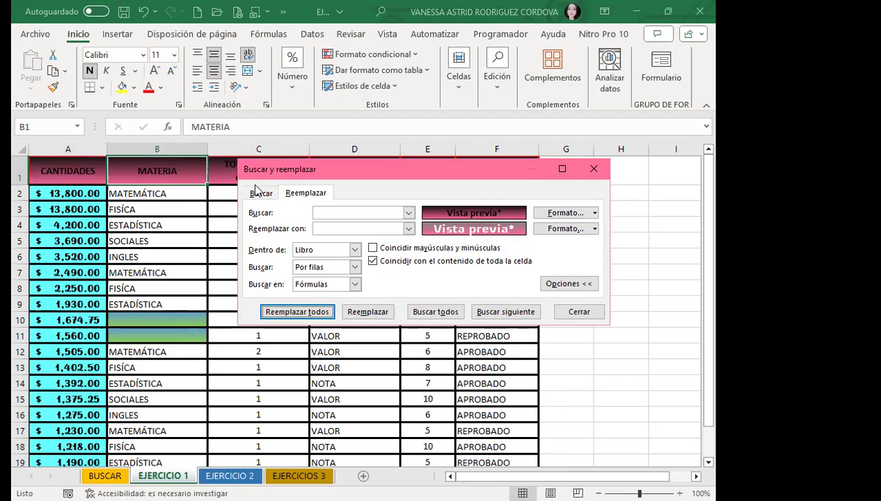
pyautogui.click(573, 309)
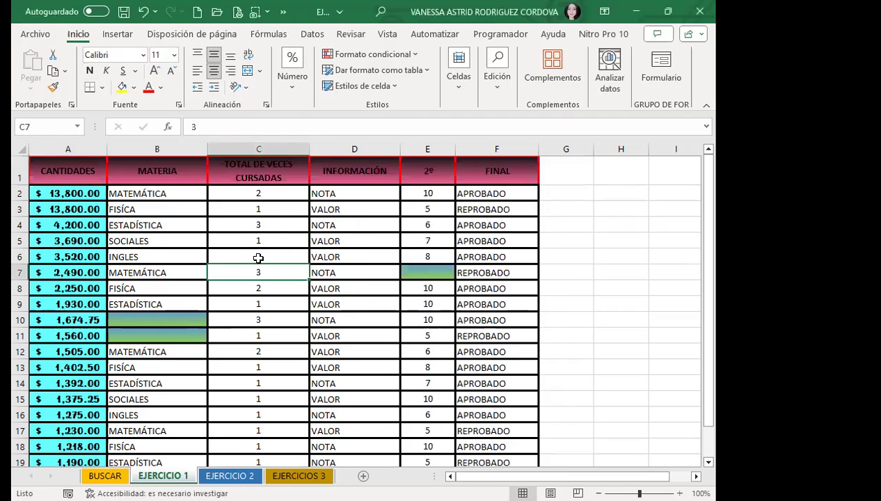
# Browse the EJERCICIO 2 and EJERCICIOS 3 sheets, then return to EJERCICIO 1
pyautogui.click(270, 175)
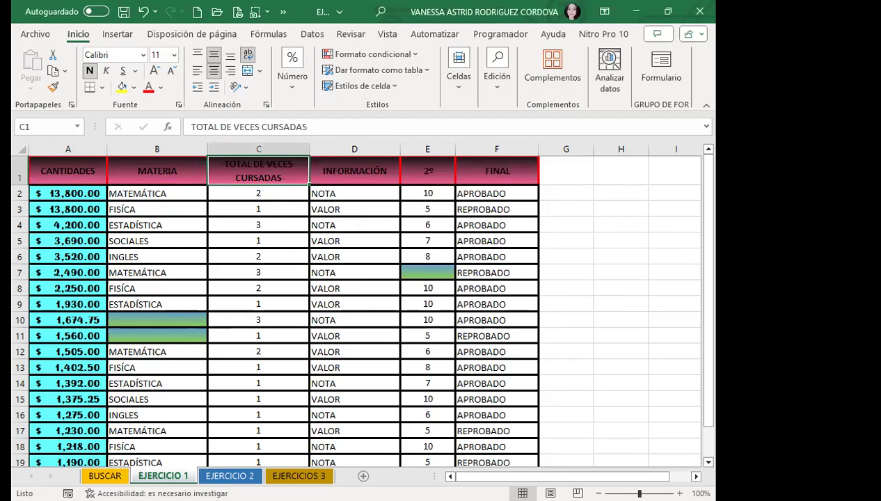
pyautogui.click(240, 473)
pyautogui.hotkey('ctrl', 'pagedown')
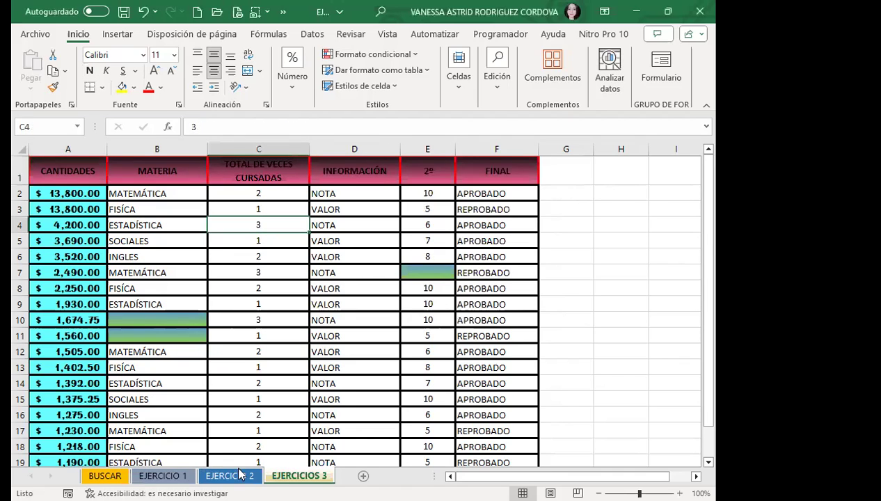
pyautogui.click(163, 473)
pyautogui.click(146, 221)
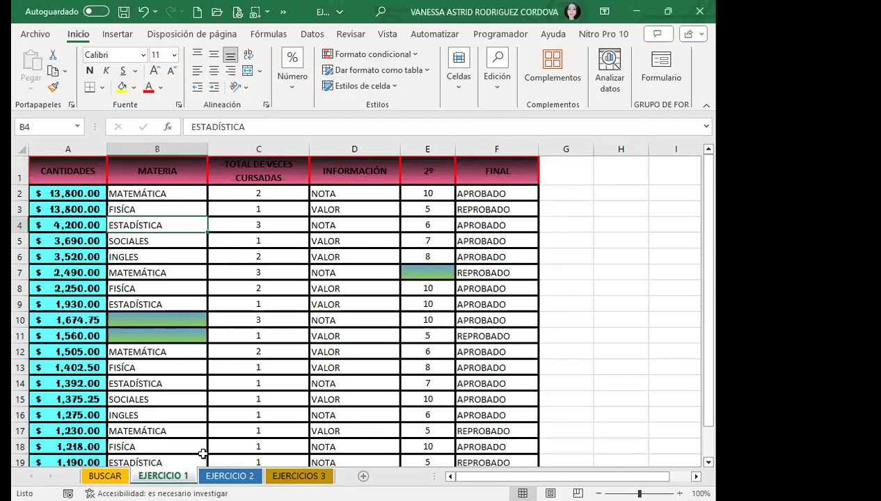
pyautogui.click(229, 475)
pyautogui.click(298, 475)
pyautogui.click(164, 475)
# Paste into C6:C7, select MATERIA cell B1, and reopen Find and Replace with Ctrl+B
pyautogui.moveTo(236, 273); pyautogui.dragTo(237, 257)
pyautogui.hotkey('ctrl', 'v')
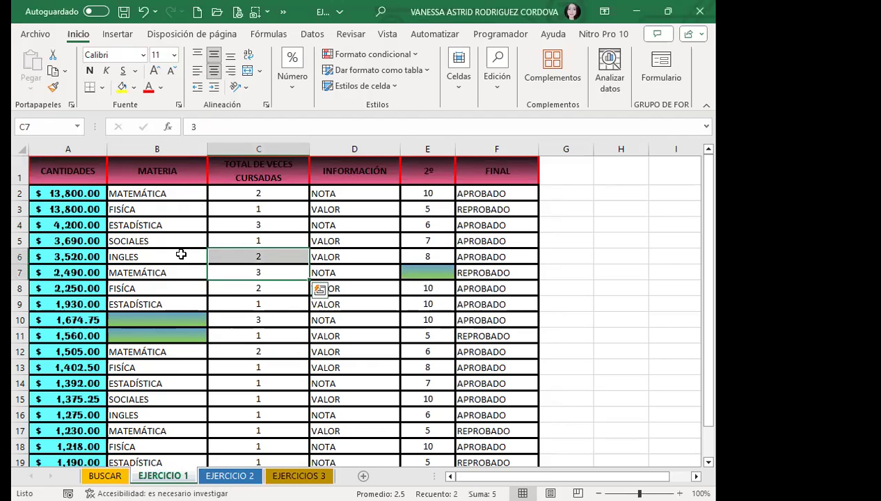
pyautogui.click(172, 169)
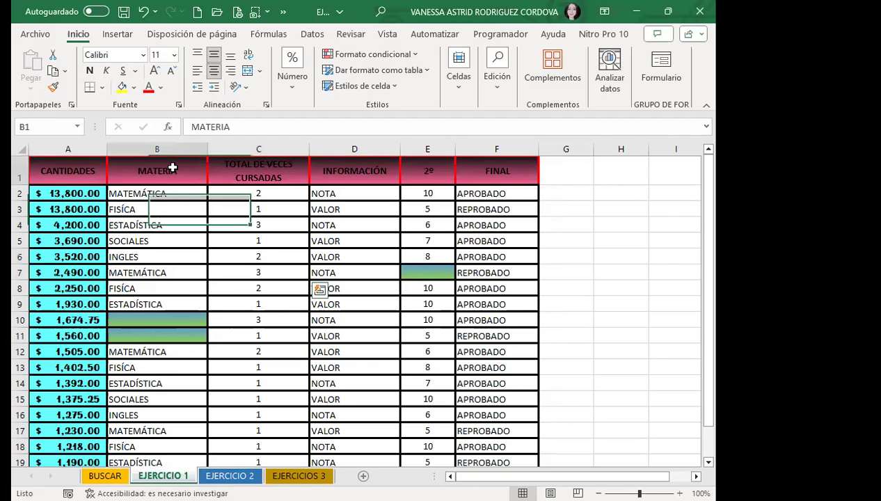
pyautogui.hotkey('ctrl', 'b')
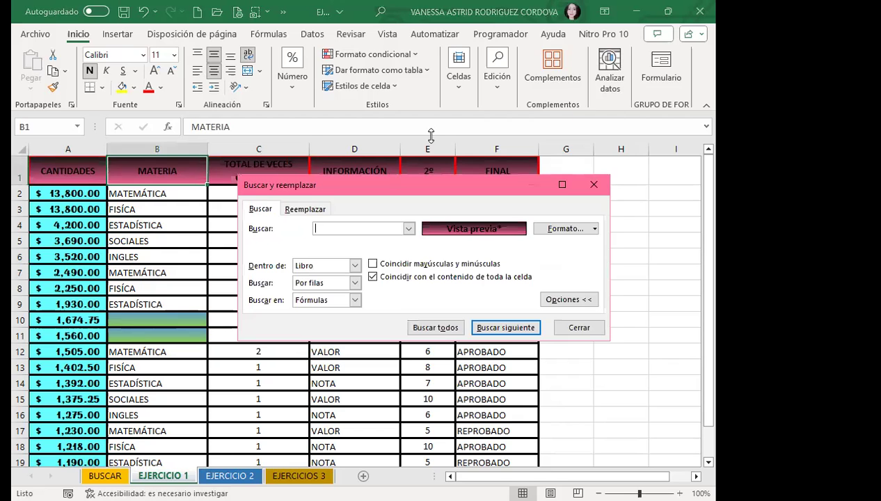
# On the Replace tab, clear the search format and sample it again from a cell
pyautogui.click(298, 209)
pyautogui.click(596, 230)
pyautogui.click(595, 229)
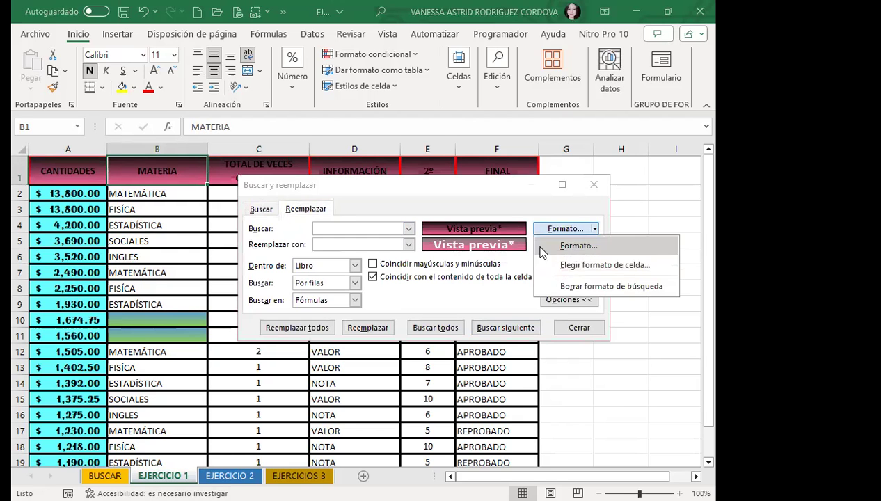
pyautogui.click(575, 286)
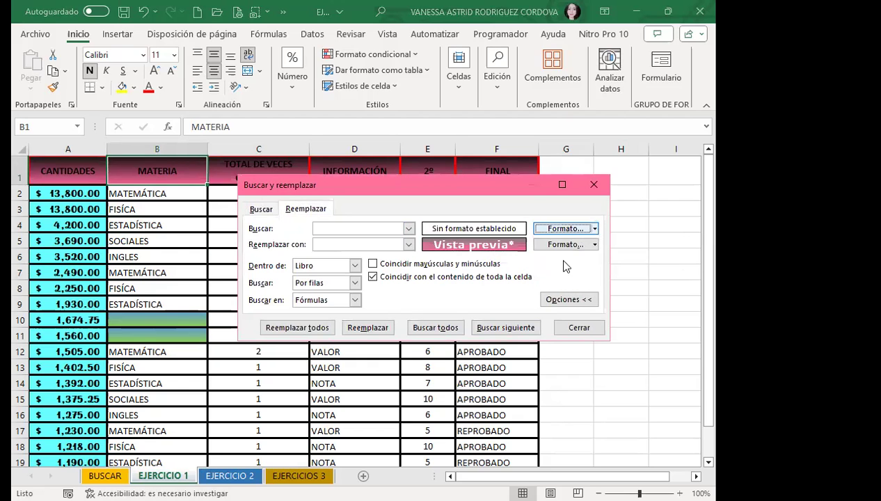
pyautogui.click(595, 229)
pyautogui.click(570, 266)
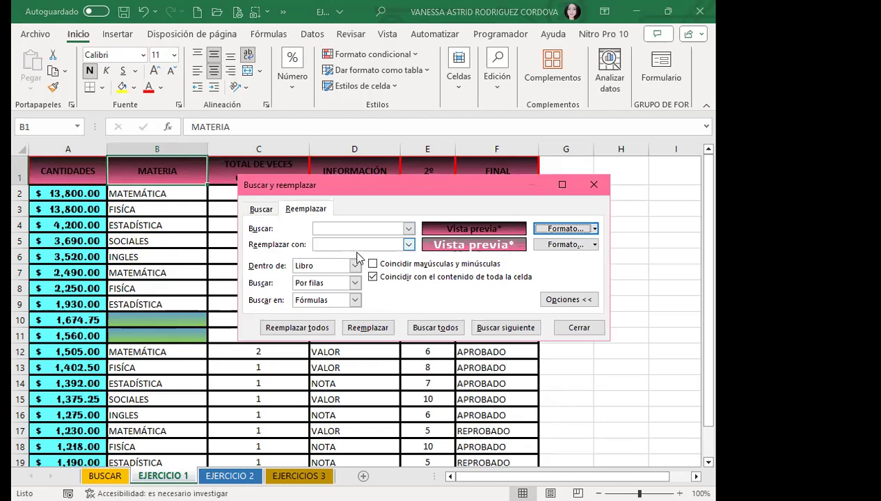
# Turn off whole-cell matching, search by columns, and try Replace All
pyautogui.click(374, 277)
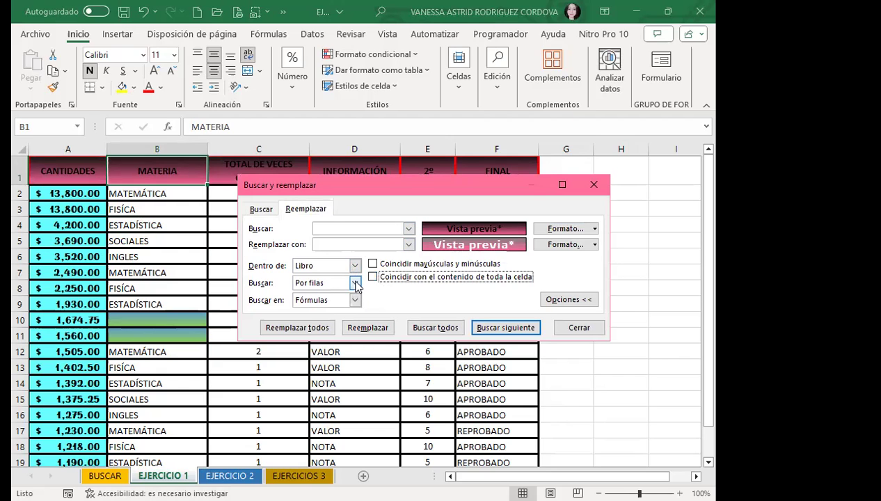
pyautogui.click(355, 283)
pyautogui.click(330, 305)
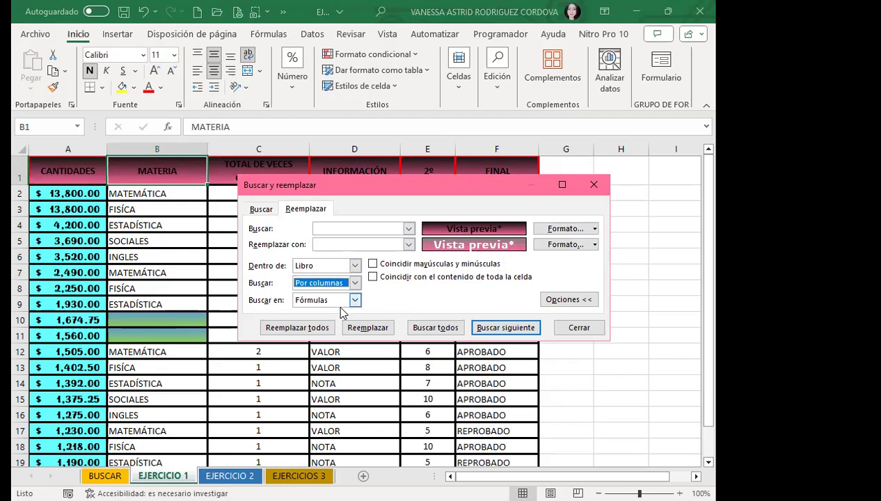
pyautogui.click(302, 327)
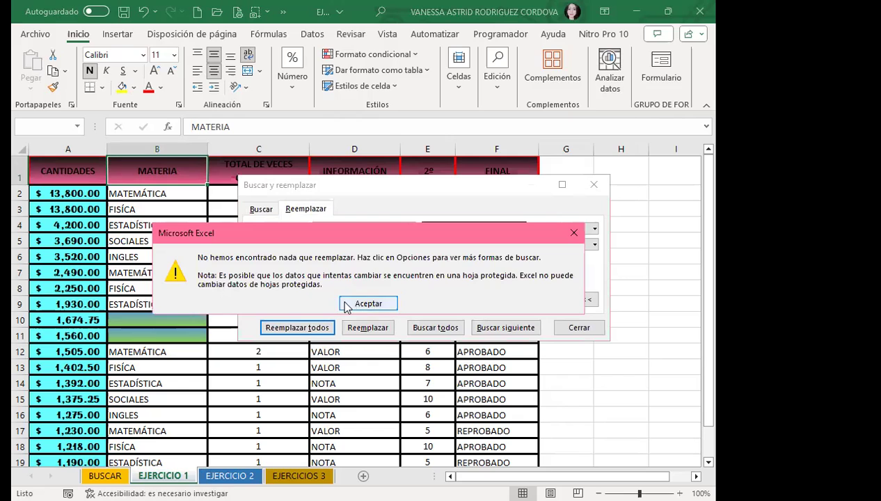
pyautogui.click(346, 306)
# Search by rows in formulas with match case and whole-cell matching on, and retry Replace All
pyautogui.click(355, 300)
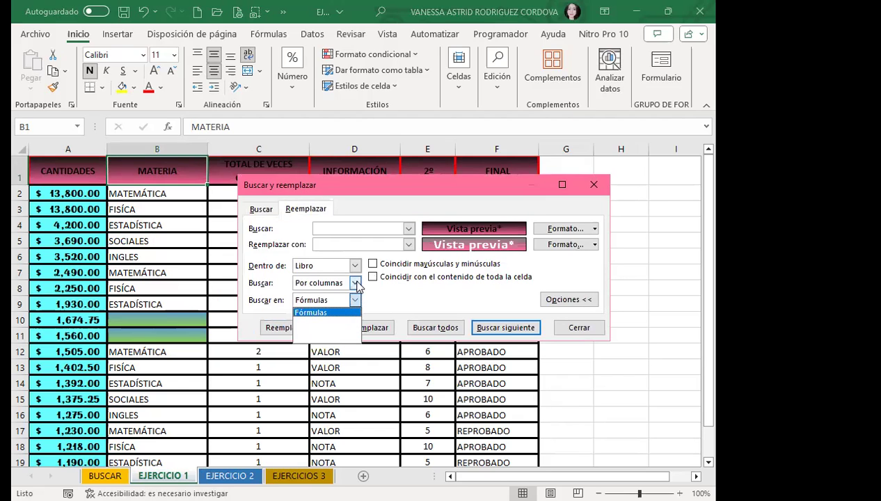
pyautogui.click(356, 287)
pyautogui.click(355, 284)
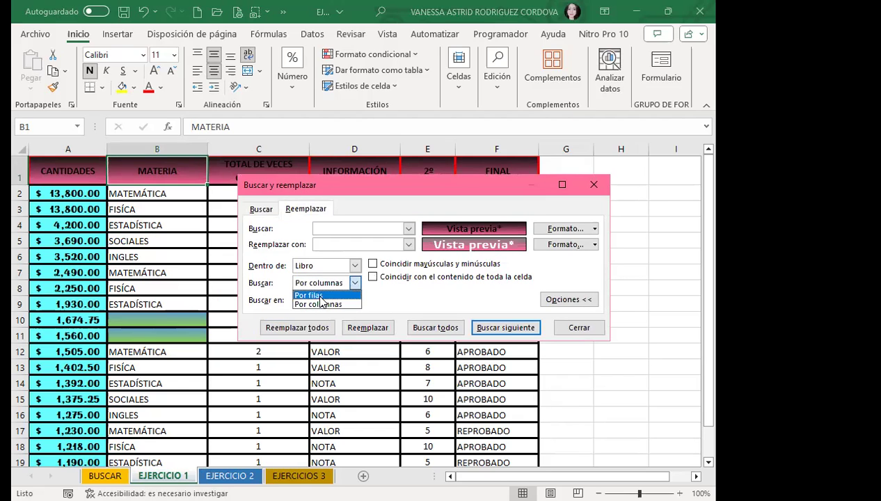
pyautogui.click(320, 295)
pyautogui.click(373, 277)
pyautogui.click(373, 264)
pyautogui.click(305, 324)
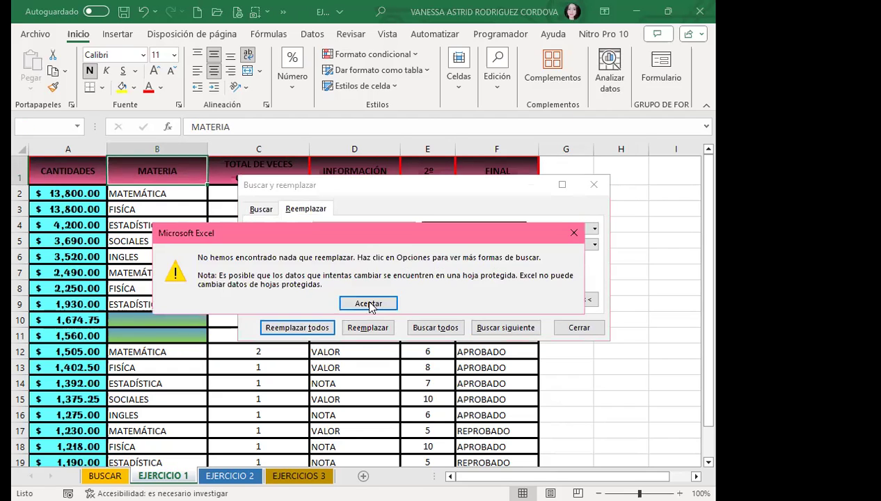
pyautogui.click(367, 304)
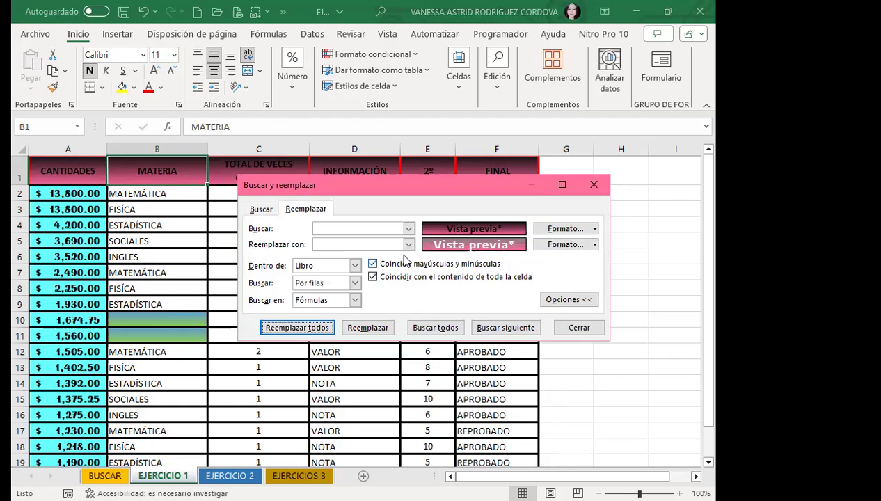
pyautogui.click(595, 245)
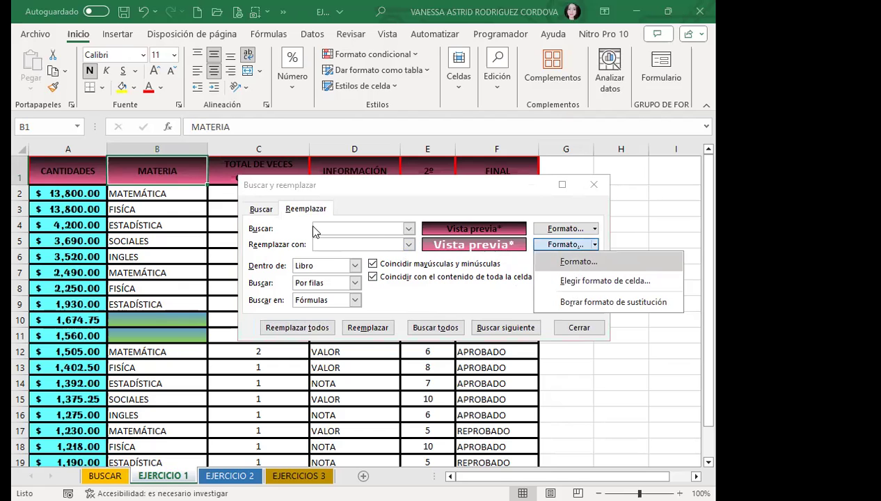
pyautogui.moveTo(433, 83); pyautogui.dragTo(282, 96)
pyautogui.click(377, 117)
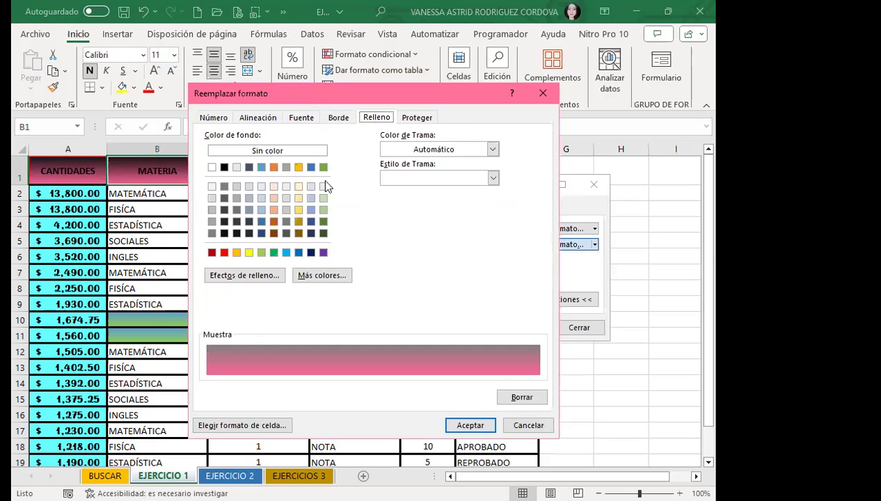
pyautogui.click(273, 252)
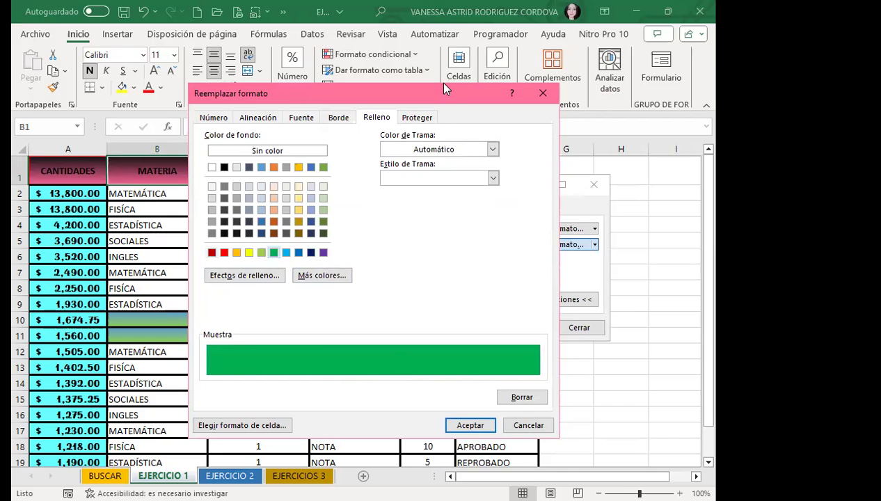
pyautogui.moveTo(443, 83); pyautogui.dragTo(439, 21)
pyautogui.click(466, 363)
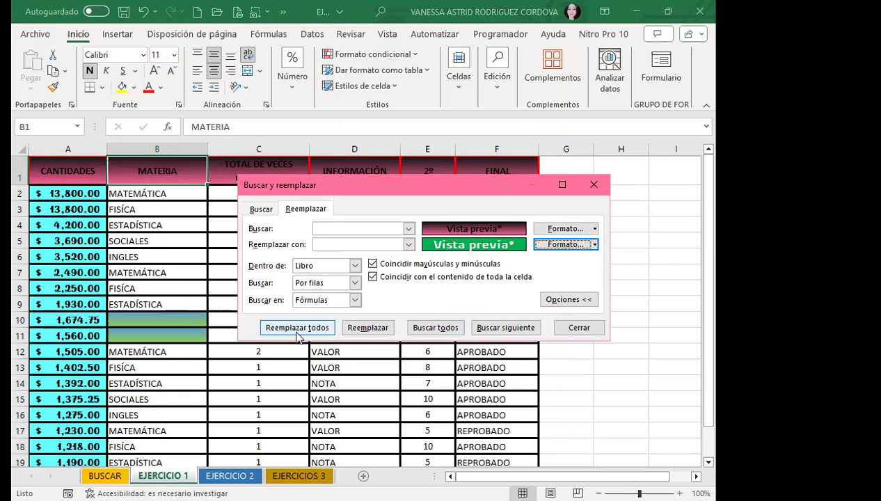
pyautogui.click(295, 330)
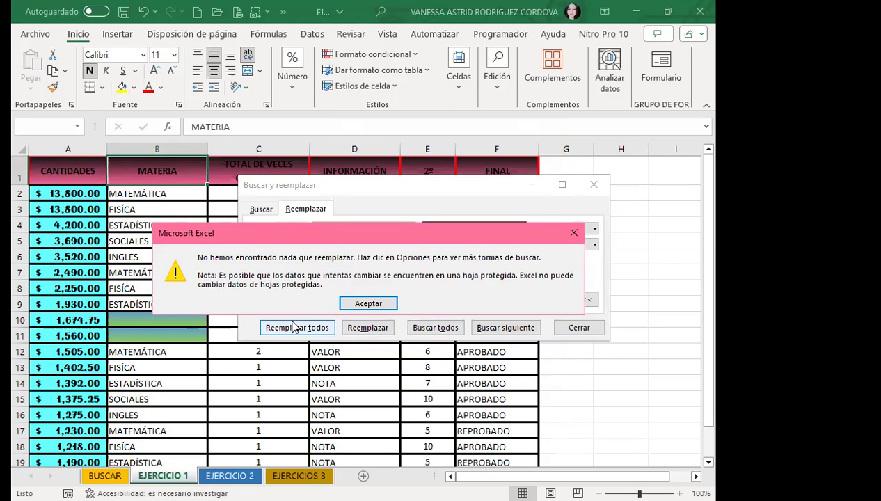
# Turn off case and whole-cell matching and clear the current search format
pyautogui.click(369, 306)
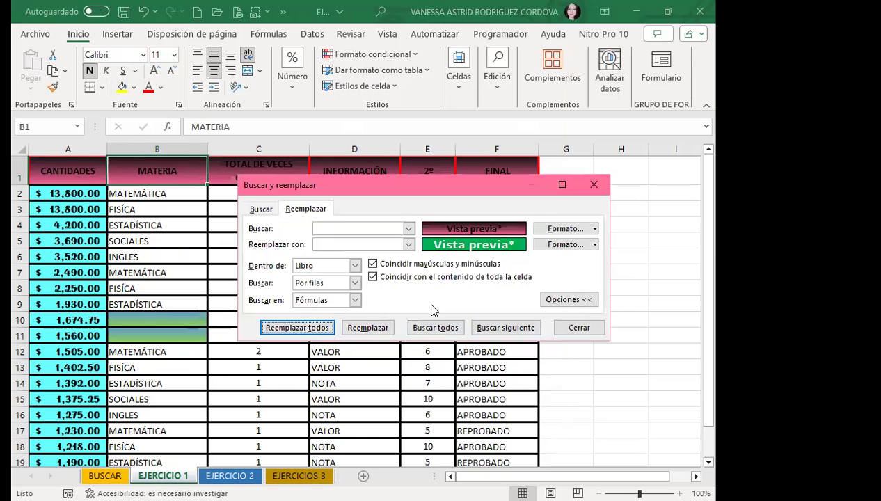
pyautogui.click(373, 276)
pyautogui.click(373, 264)
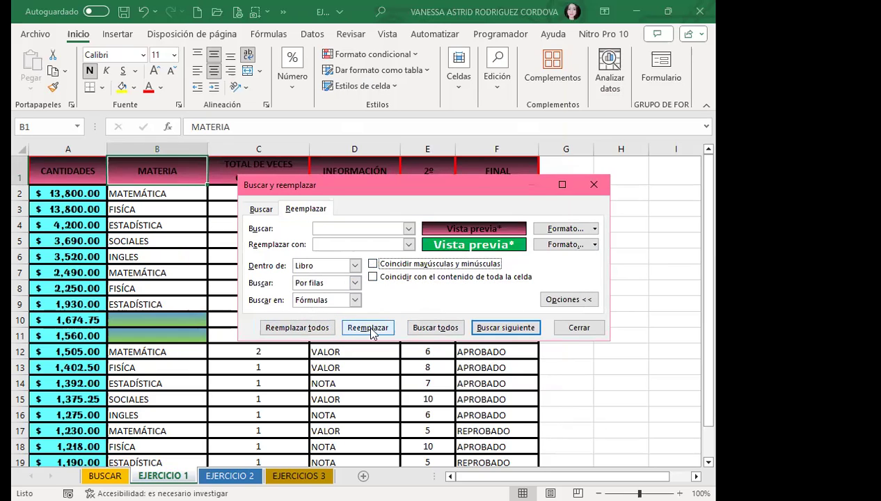
pyautogui.click(260, 209)
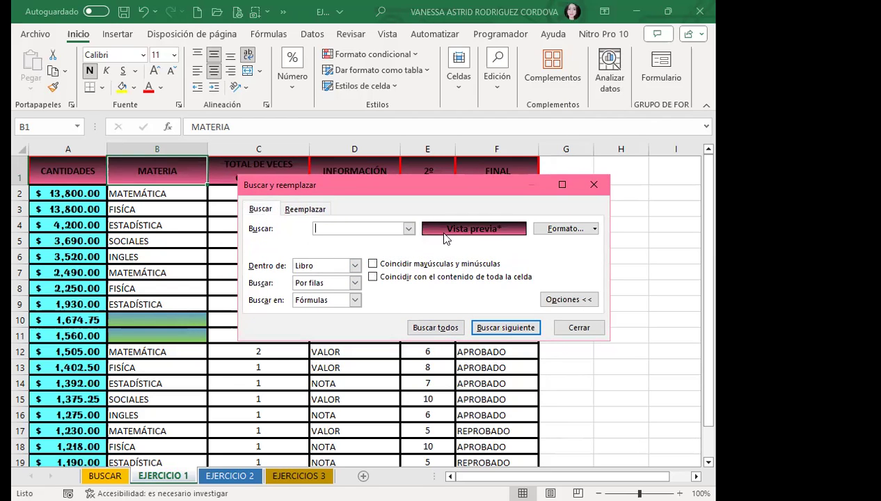
pyautogui.click(306, 209)
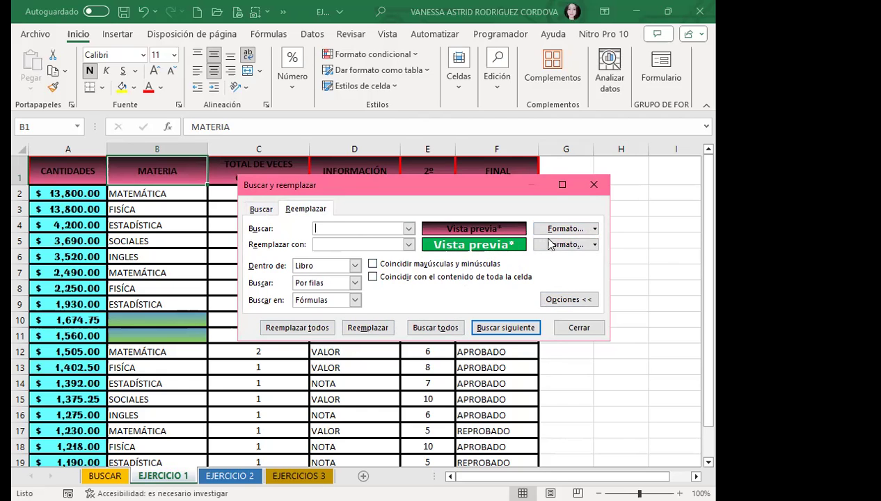
pyautogui.click(595, 230)
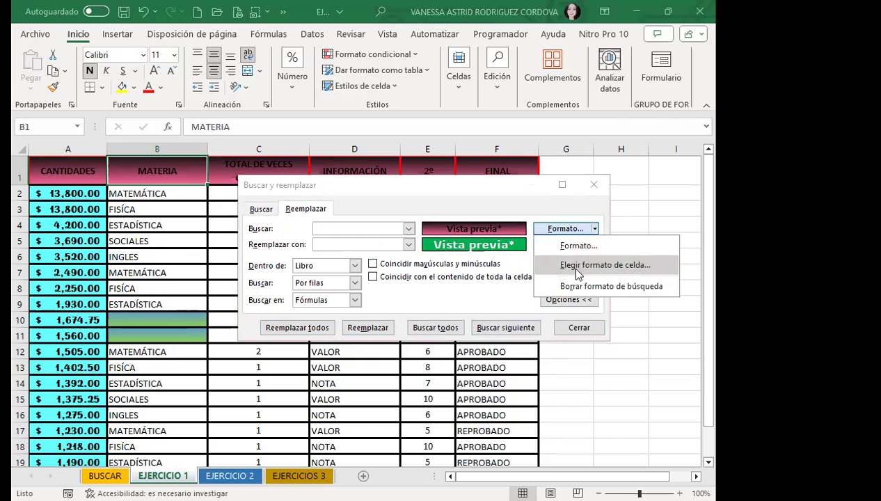
pyautogui.click(574, 287)
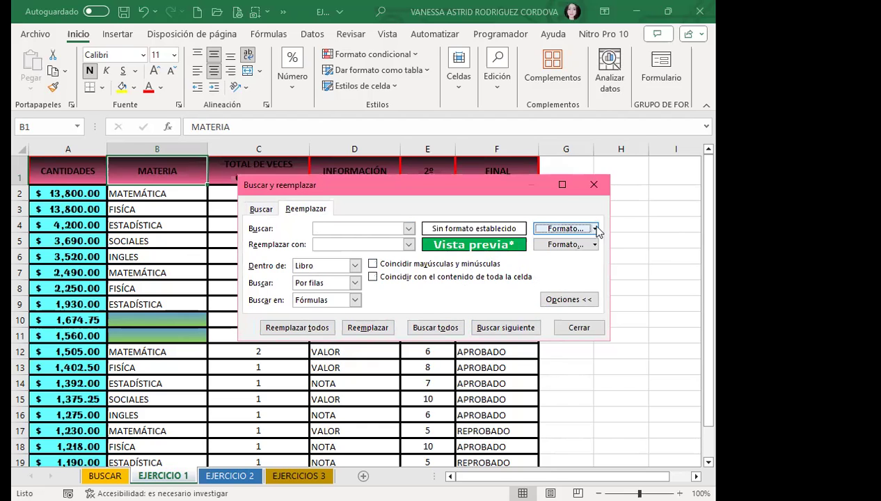
pyautogui.click(595, 229)
# Set the search format from header cell A1 and retry replacing pink headers with green
pyautogui.click(554, 265)
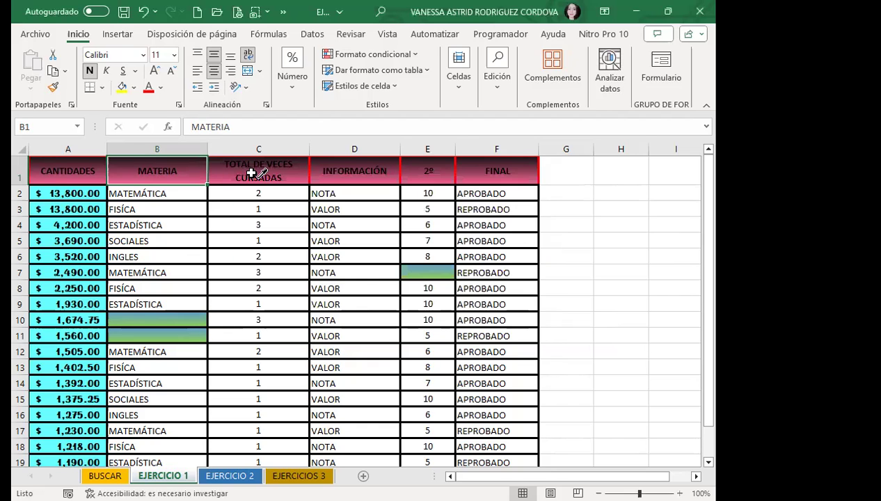
pyautogui.click(82, 168)
pyautogui.click(81, 167)
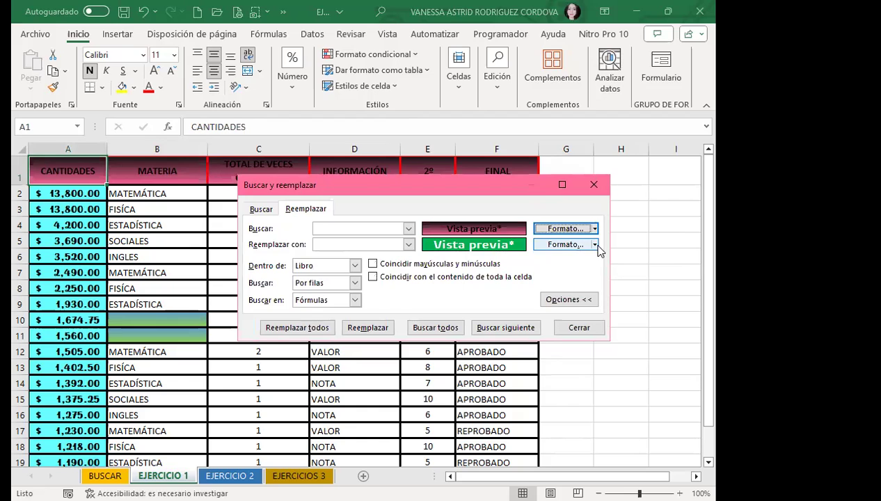
pyautogui.click(261, 210)
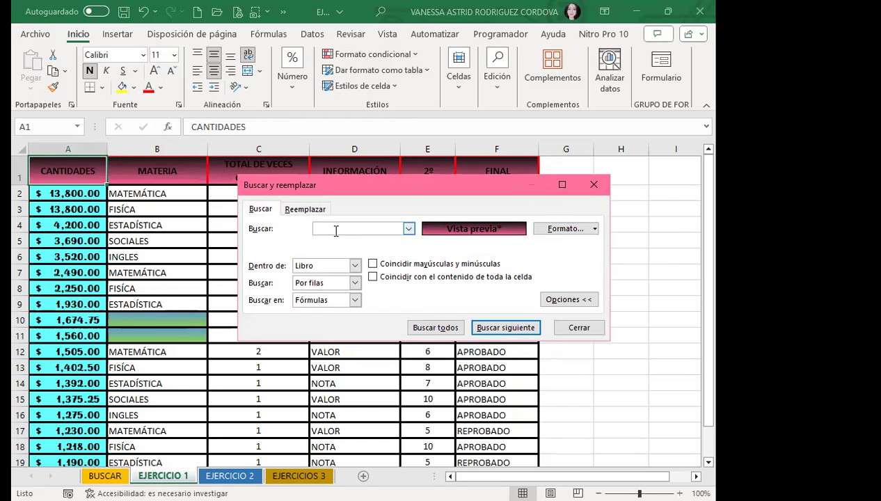
pyautogui.click(305, 210)
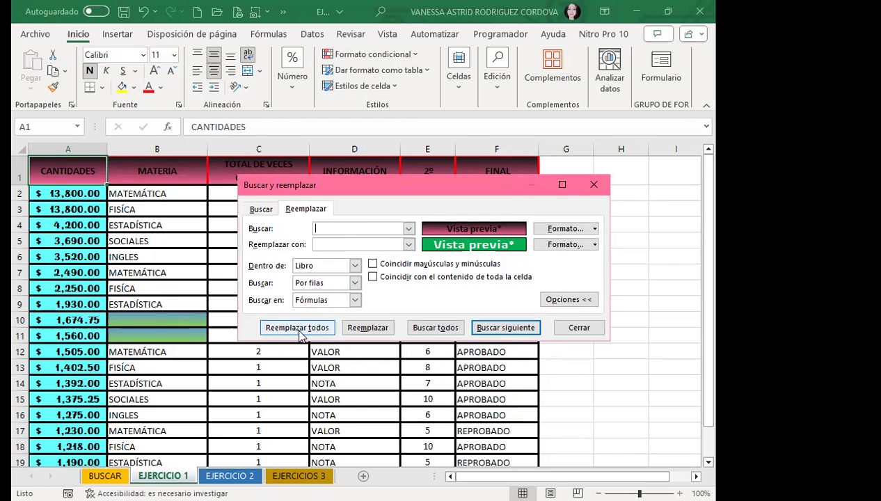
pyautogui.click(317, 328)
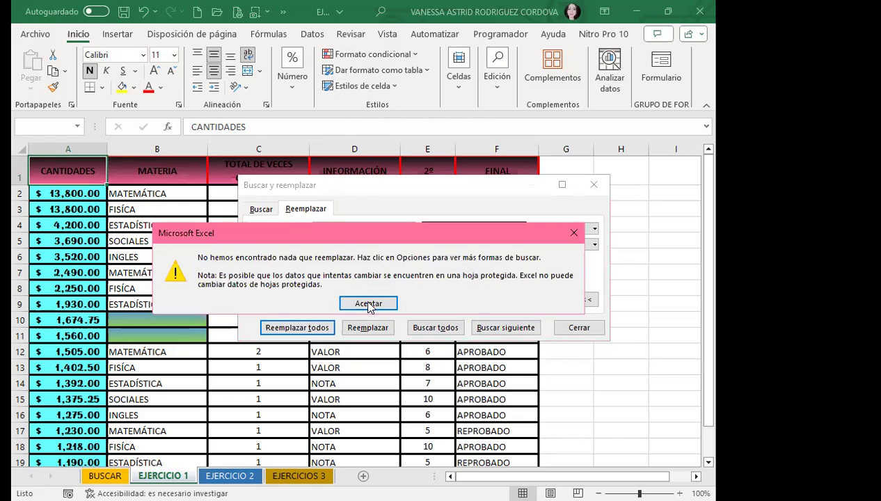
pyautogui.press('Return')
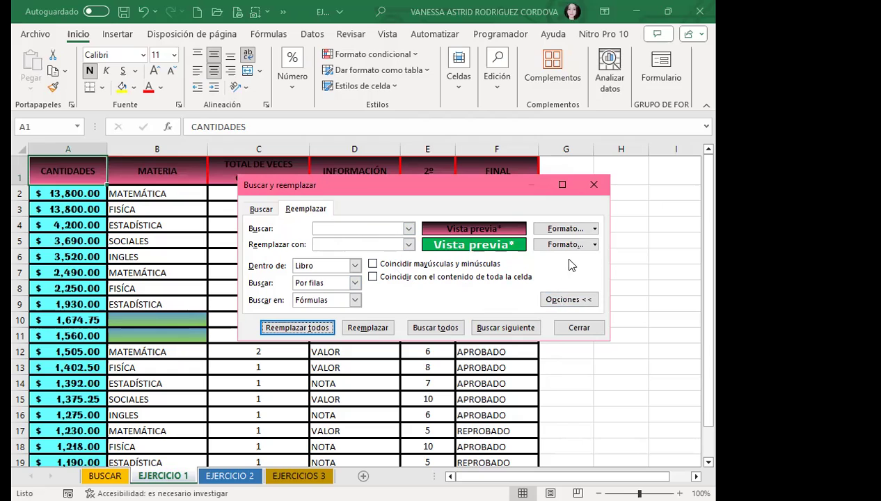
# On the EJERCICIO 2 sheet, take the search format from pink header cell C1
pyautogui.click(596, 230)
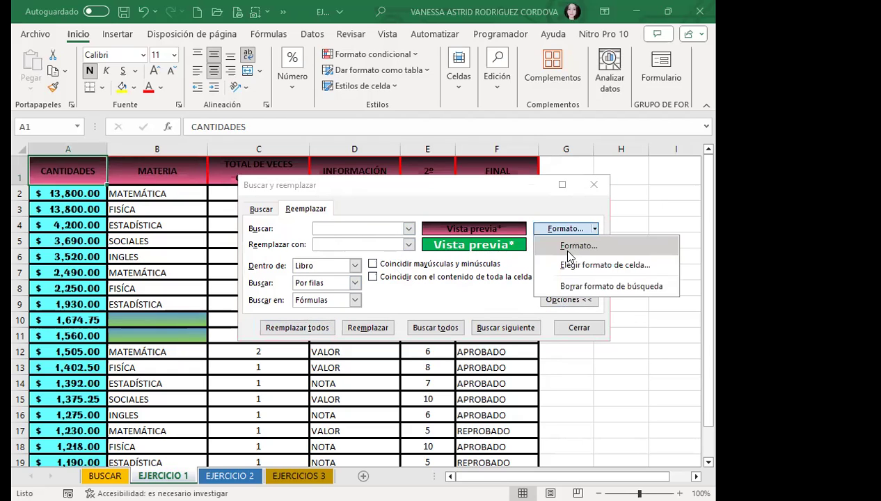
pyautogui.click(232, 476)
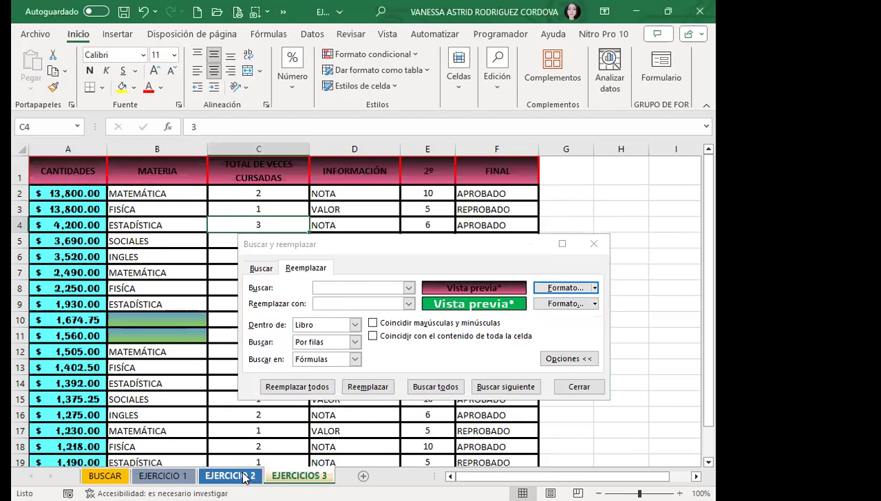
pyautogui.click(594, 225)
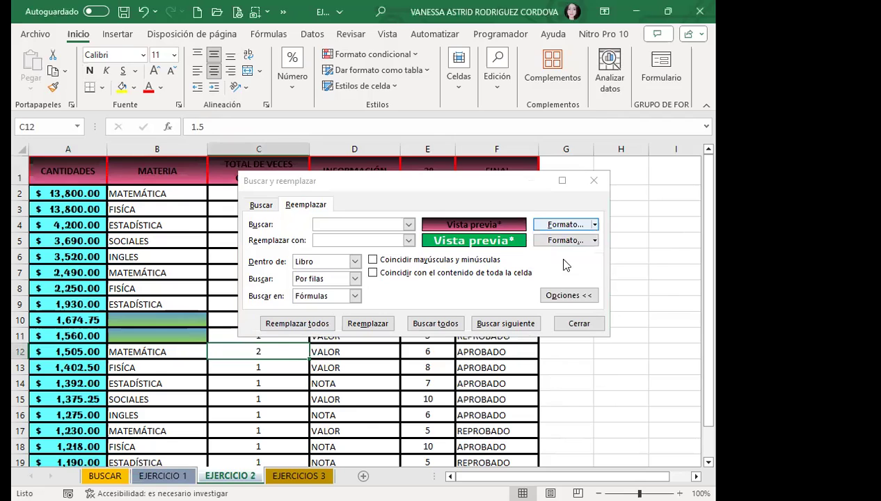
pyautogui.click(573, 263)
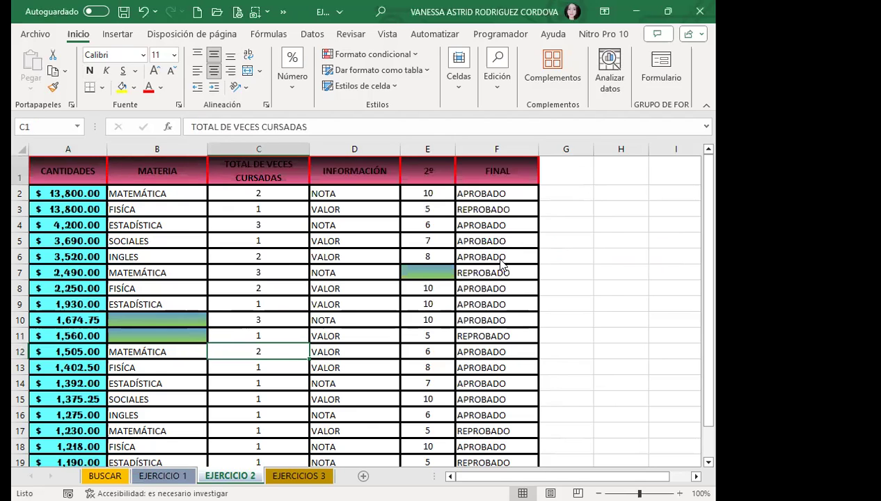
pyautogui.click(501, 263)
pyautogui.click(594, 257)
# Open the replacement format settings and look through its Number, Alignment, Font and Protection tabs
pyautogui.click(594, 257)
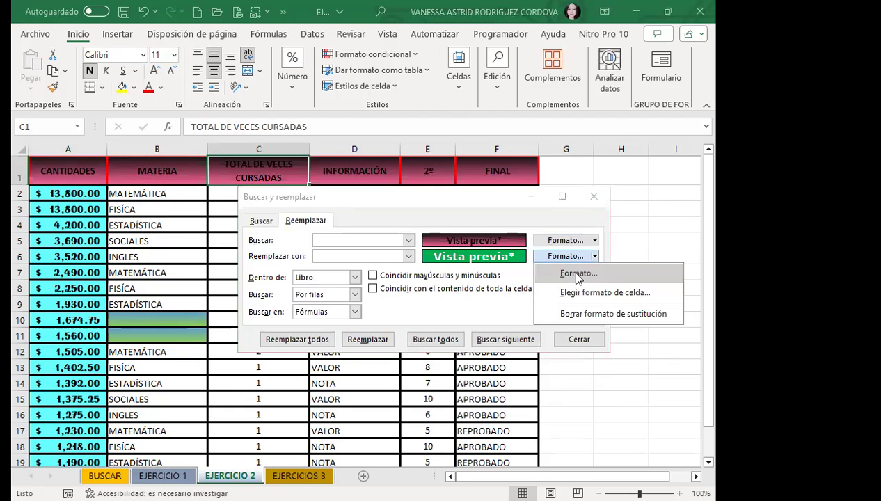
pyautogui.click(577, 275)
pyautogui.moveTo(469, 95); pyautogui.dragTo(297, 93)
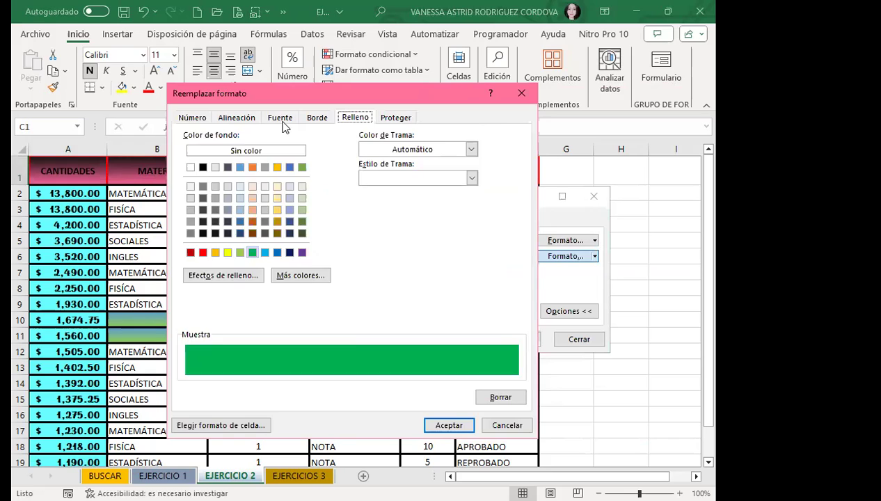
pyautogui.click(279, 118)
pyautogui.click(240, 119)
pyautogui.click(402, 123)
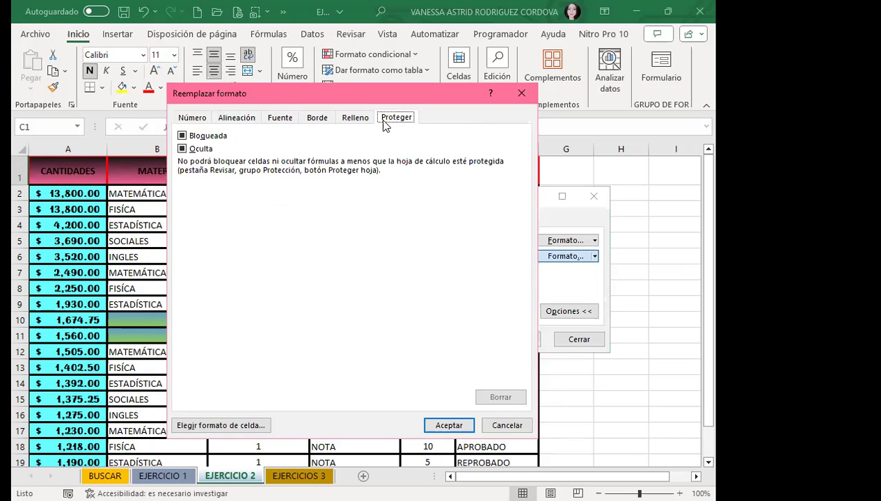
pyautogui.click(189, 120)
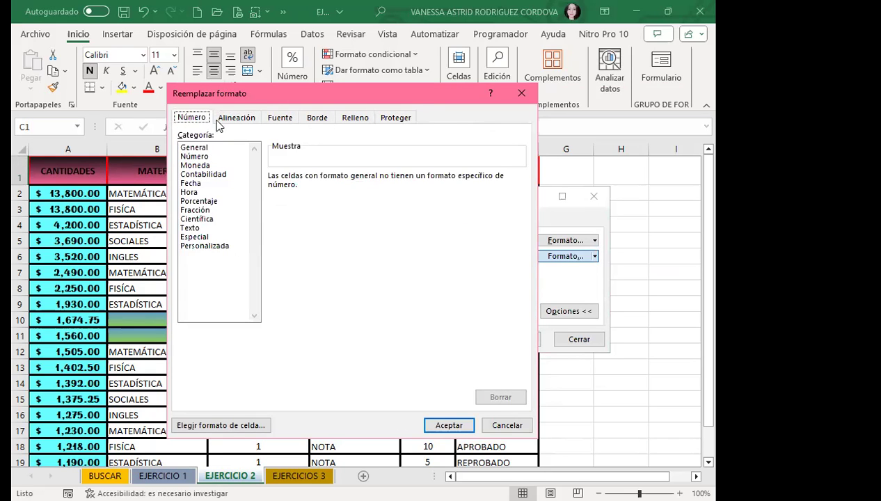
pyautogui.click(220, 122)
pyautogui.click(279, 121)
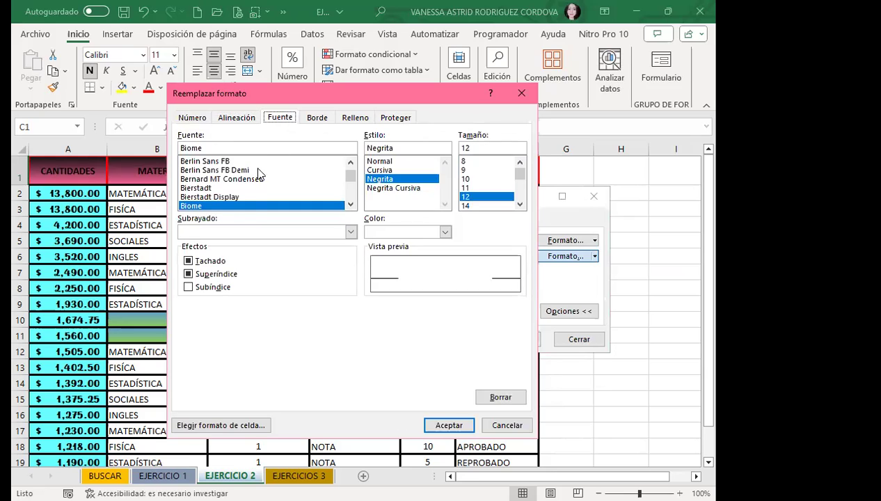
# Set the replacement font to Bernard MT Condensed, size 11, in a light colour
pyautogui.click(201, 180)
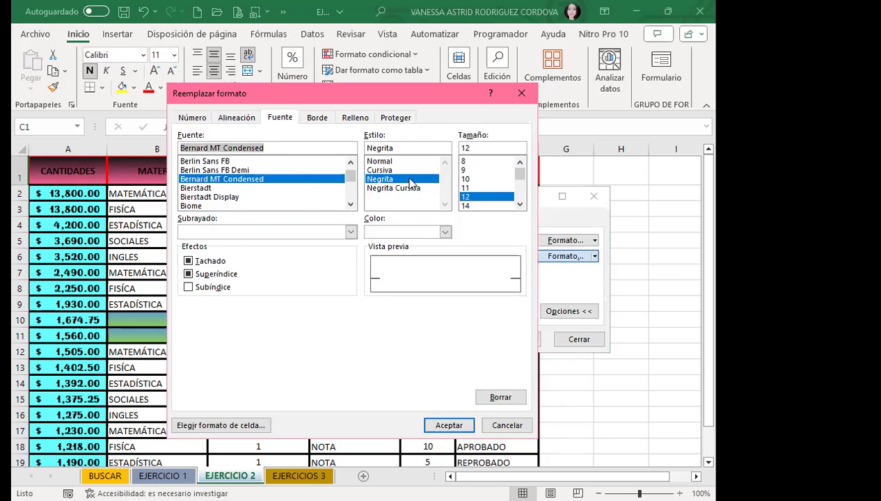
pyautogui.click(468, 188)
pyautogui.click(412, 233)
pyautogui.click(411, 234)
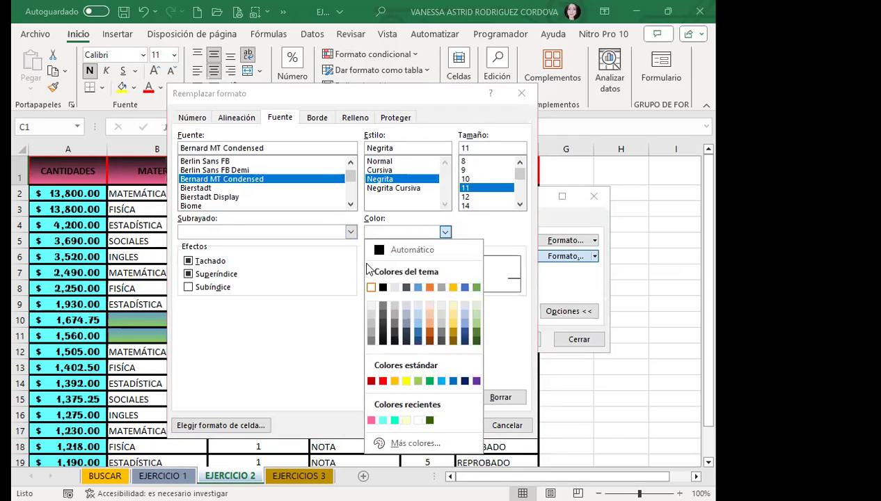
pyautogui.click(395, 288)
# Give the replacement format an aqua gradient fill and confirm it
pyautogui.click(355, 118)
pyautogui.click(236, 277)
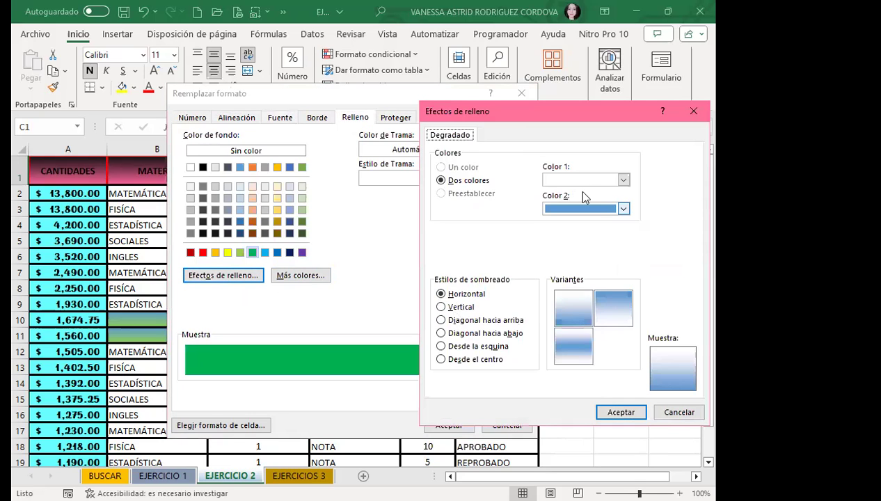
pyautogui.click(623, 179)
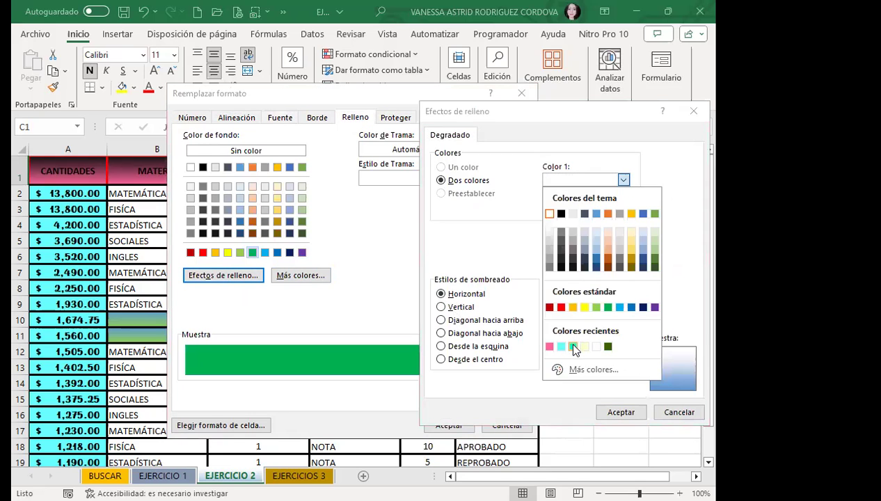
pyautogui.click(573, 347)
pyautogui.click(603, 303)
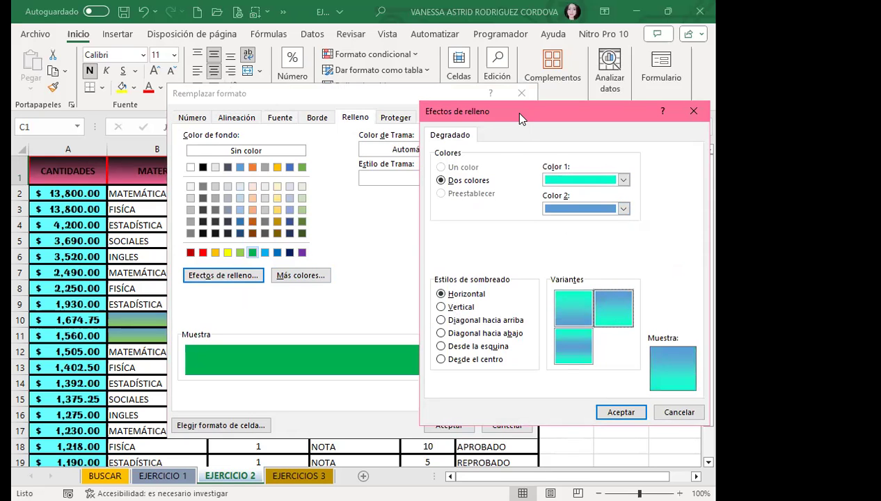
pyautogui.moveTo(521, 118); pyautogui.dragTo(371, 102)
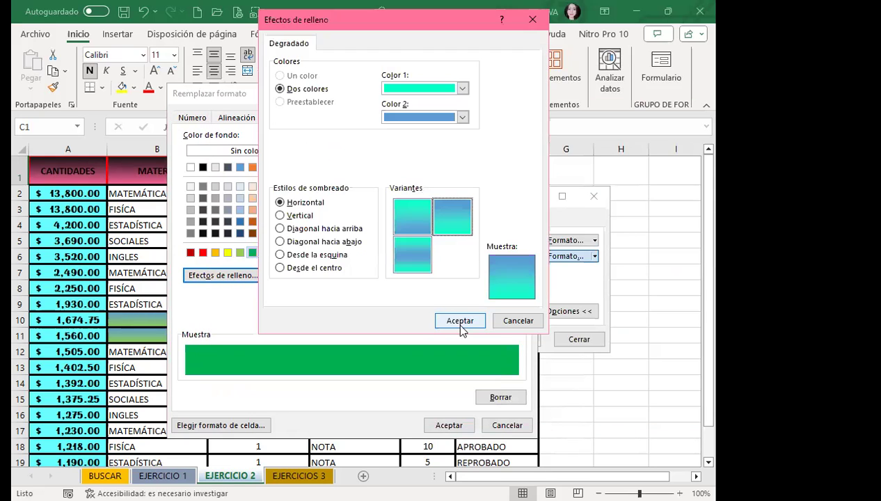
pyautogui.click(411, 394)
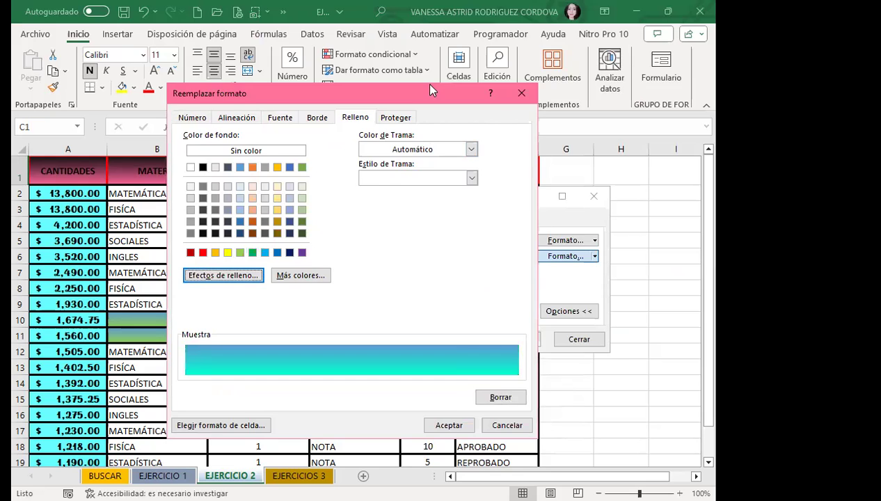
pyautogui.moveTo(430, 85); pyautogui.dragTo(436, 10)
pyautogui.click(454, 349)
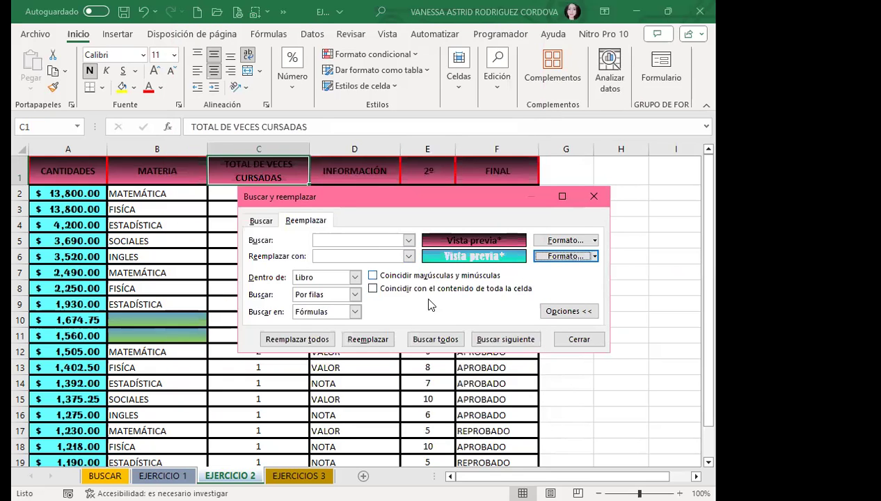
# Run Replace All, dismiss the nothing-to-replace warning, and close Find and Replace
pyautogui.click(297, 339)
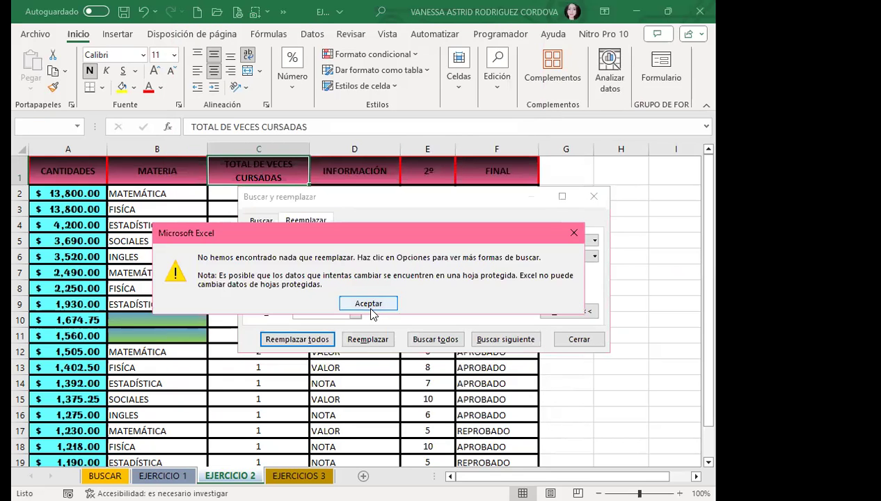
pyautogui.click(371, 310)
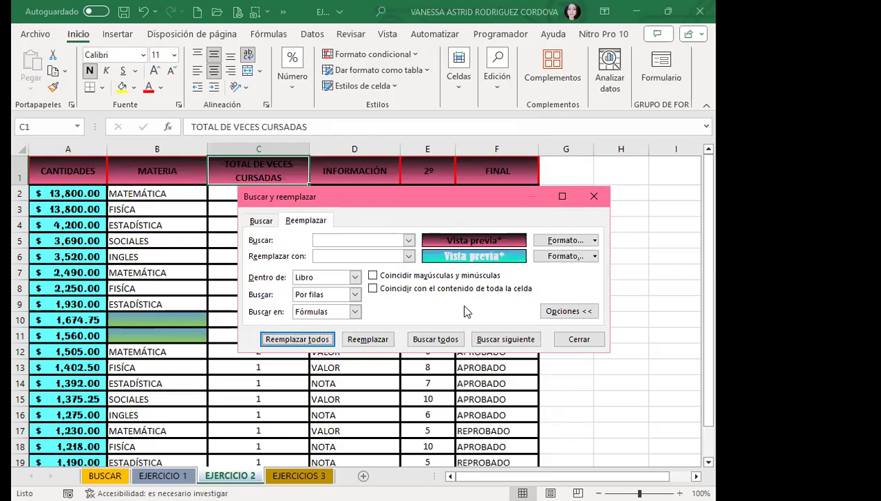
pyautogui.click(593, 196)
pyautogui.click(421, 226)
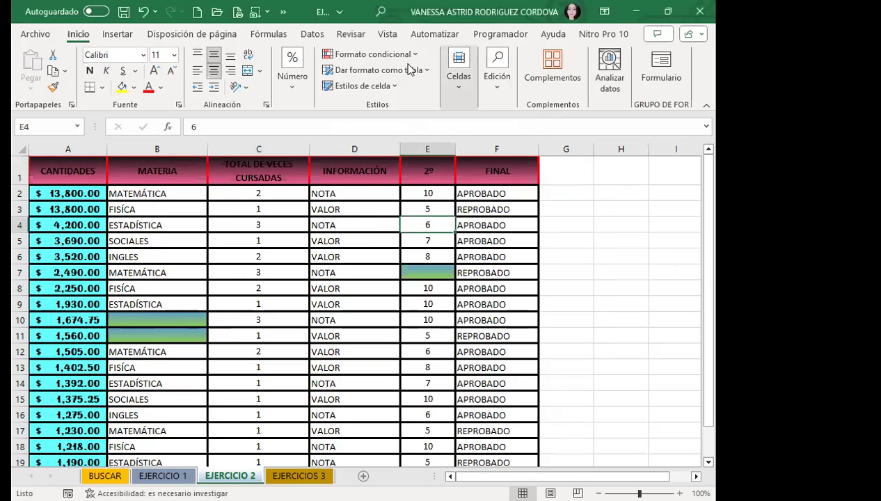
# Inspect the sheet and workbook protection options under Revisar > Proteger, then close them
pyautogui.click(384, 33)
pyautogui.click(351, 33)
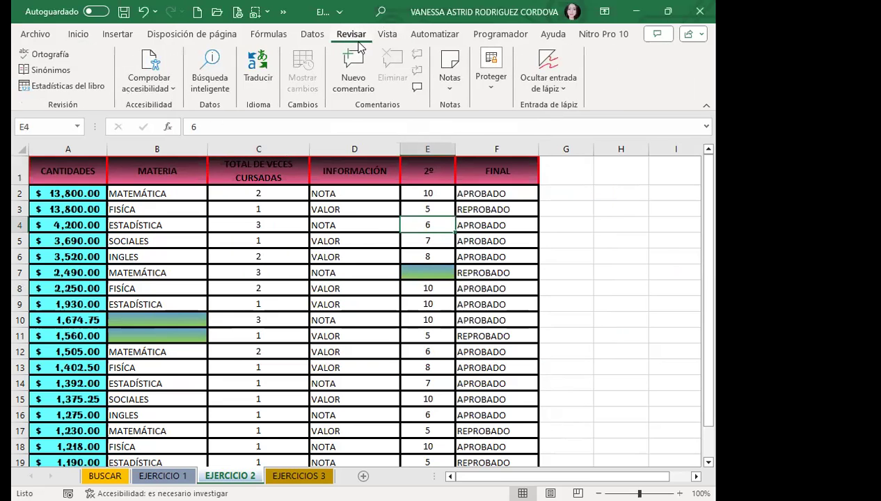
pyautogui.click(488, 94)
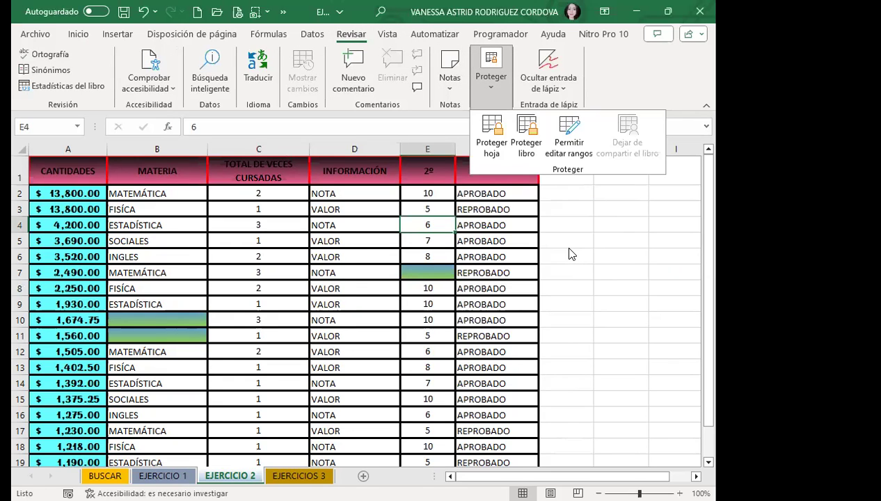
pyautogui.click(354, 272)
pyautogui.scroll(-2, 260, 338)
pyautogui.scroll(2, 263, 327)
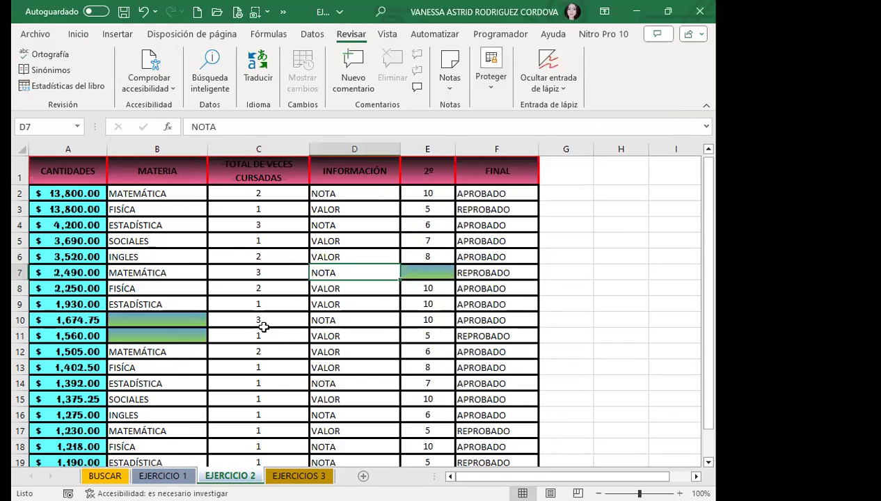
# Look through the EJERCICIO 1, EJERCICIOS 3, EJERCICIO 2 and BUSCAR sheets
pyautogui.click(148, 168)
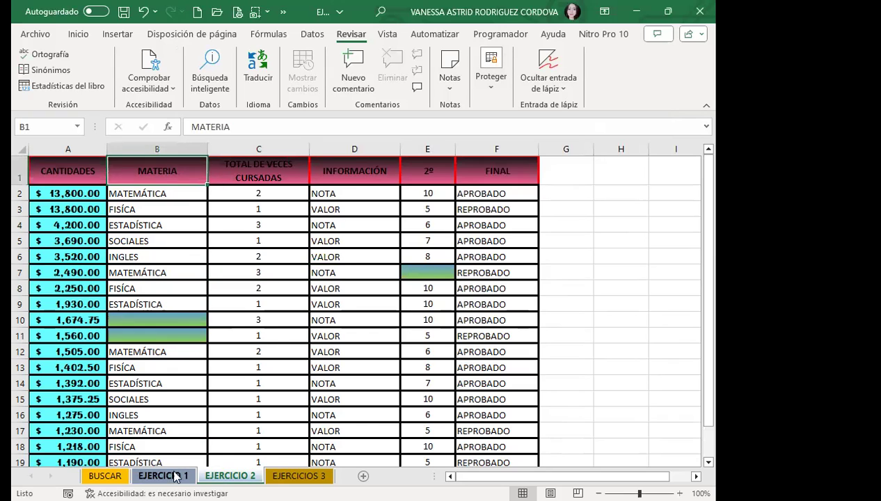
pyautogui.click(176, 476)
pyautogui.click(299, 476)
pyautogui.click(229, 476)
pyautogui.click(299, 475)
pyautogui.click(201, 475)
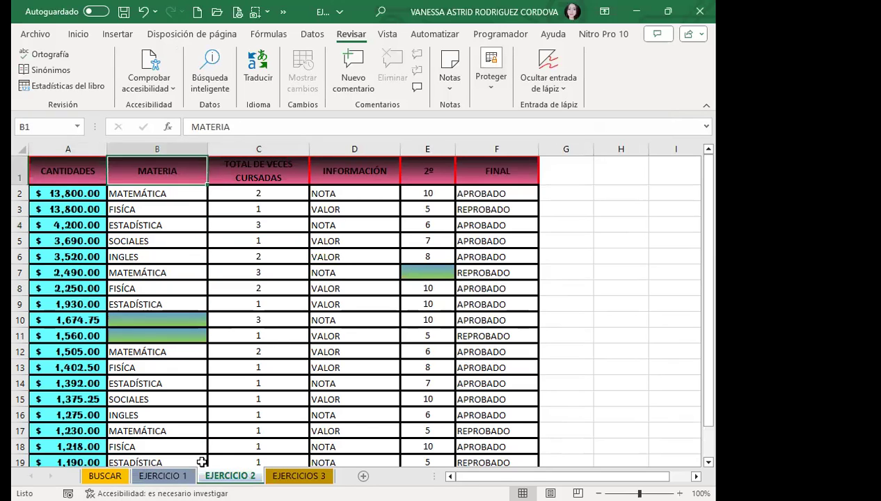
pyautogui.click(258, 284)
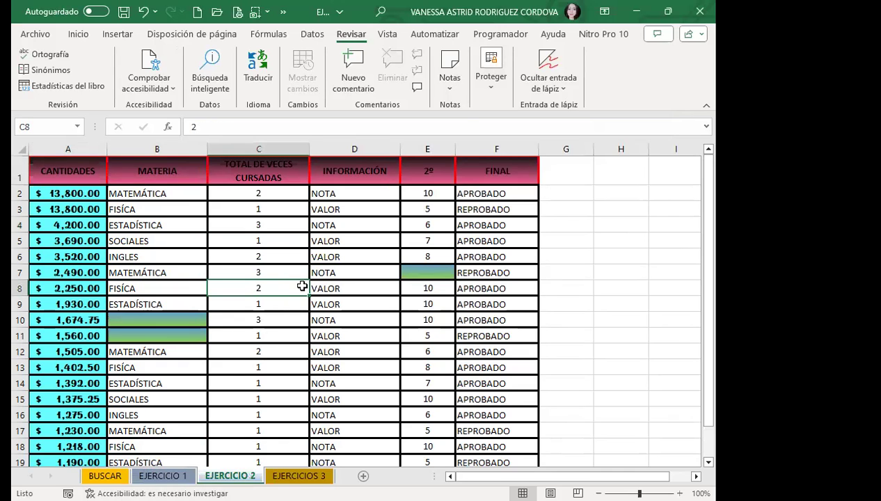
pyautogui.click(98, 475)
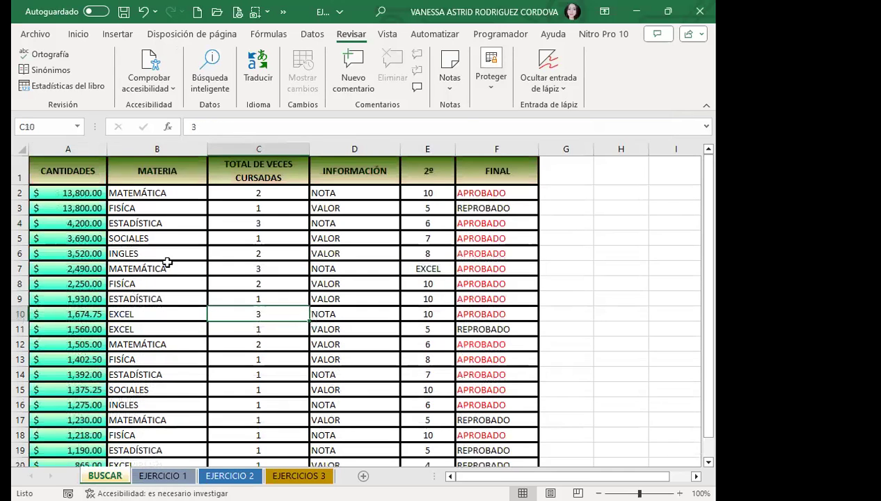
pyautogui.click(160, 235)
# Cycle through the exercise sheets and BUSCAR once more, returning to EJERCICIO 1
pyautogui.click(162, 476)
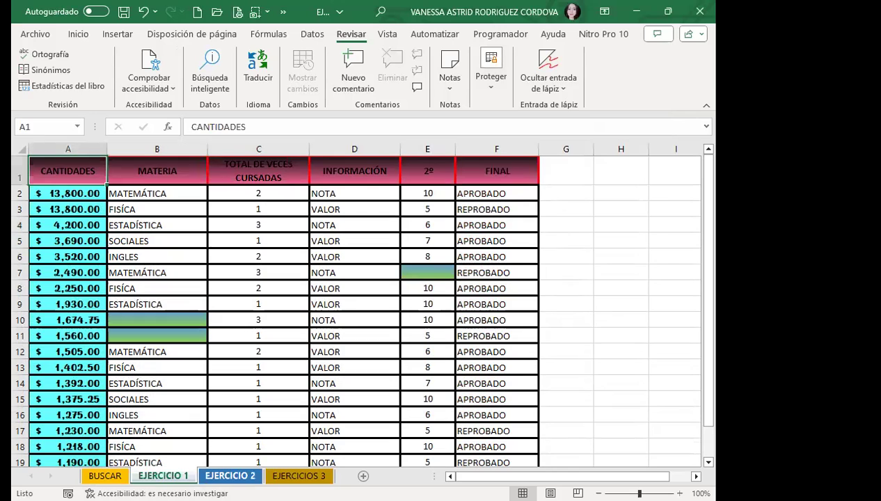
pyautogui.click(229, 476)
pyautogui.click(174, 475)
pyautogui.click(248, 477)
pyautogui.click(285, 477)
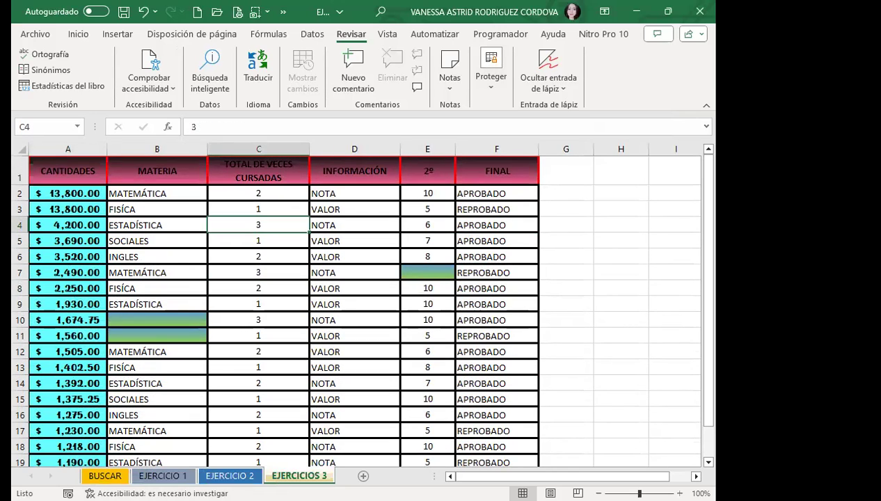
pyautogui.click(104, 475)
pyautogui.click(322, 270)
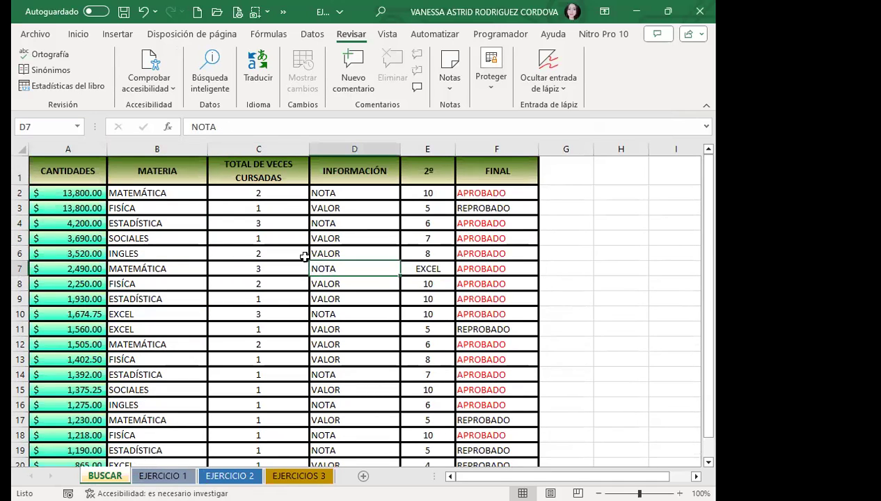
pyautogui.click(163, 475)
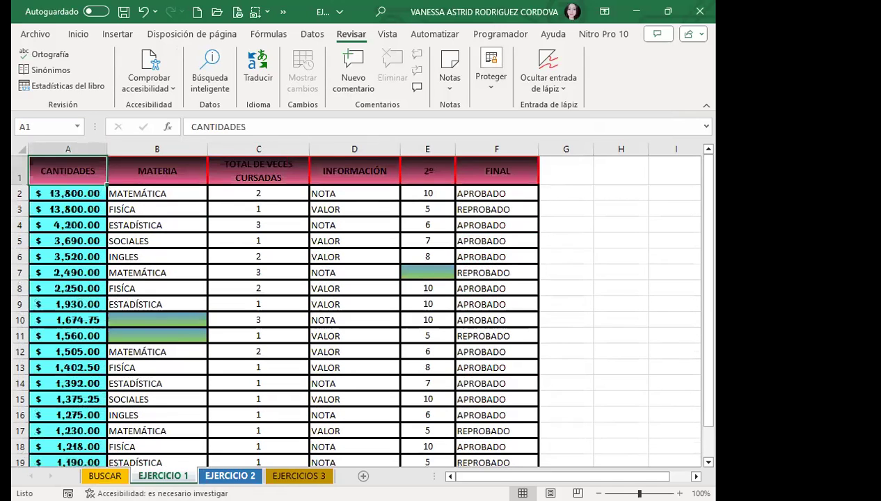
pyautogui.hotkey('ctrl', 'pagedown')
pyautogui.hotkey('ctrl', 'pagedown')
pyautogui.hotkey('ctrl', 'pageup')
pyautogui.hotkey('ctrl', 'pageup')
# Check the EJERCICIO 1 table's MATERIA and TOTAL DE VECES CURSADAS headers and nearby cells
pyautogui.click(280, 241)
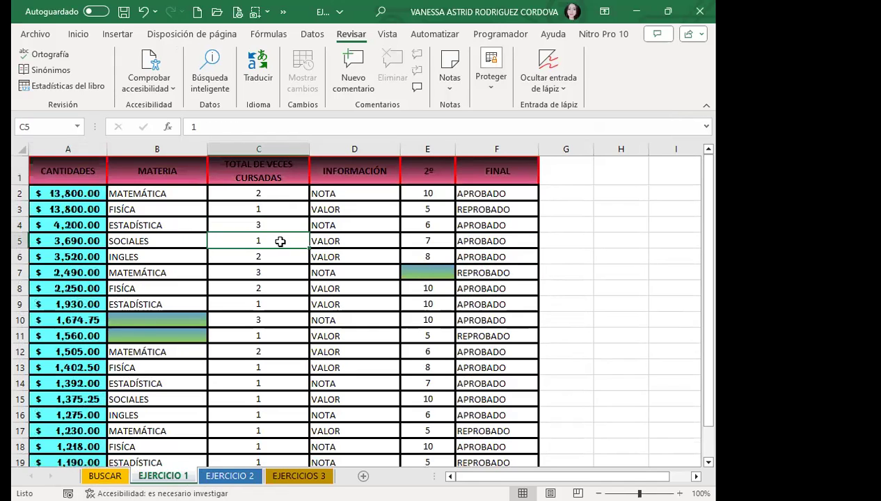
pyautogui.click(324, 225)
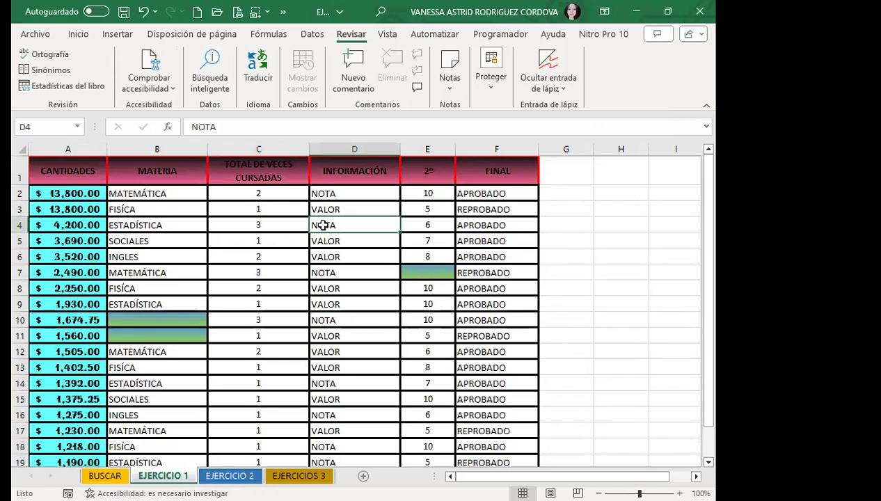
pyautogui.click(238, 239)
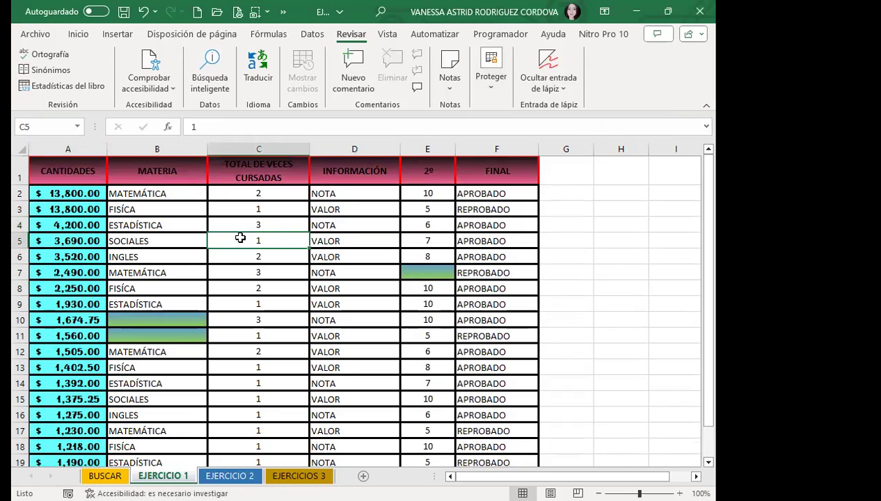
pyautogui.click(152, 227)
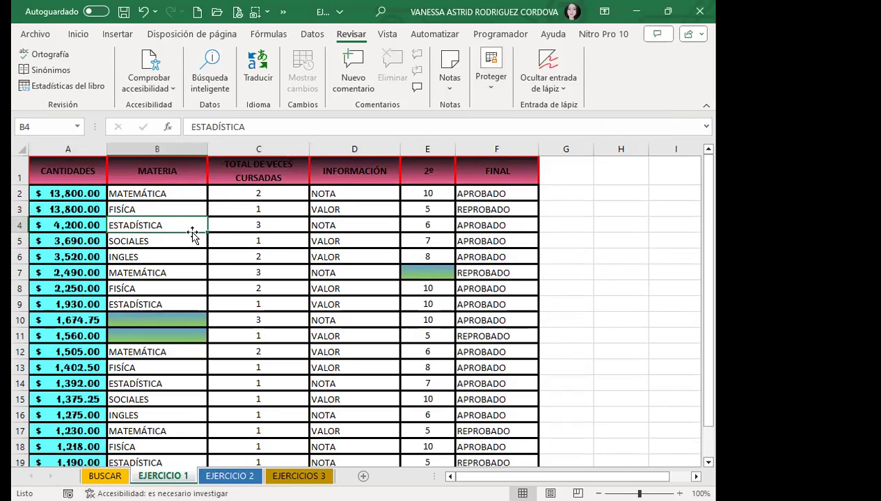
pyautogui.click(172, 180)
pyautogui.click(264, 174)
pyautogui.click(272, 220)
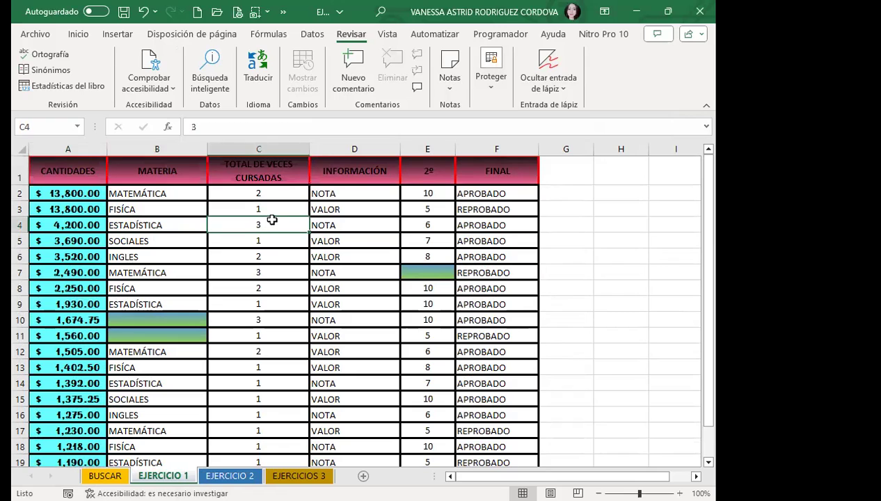
pyautogui.click(281, 242)
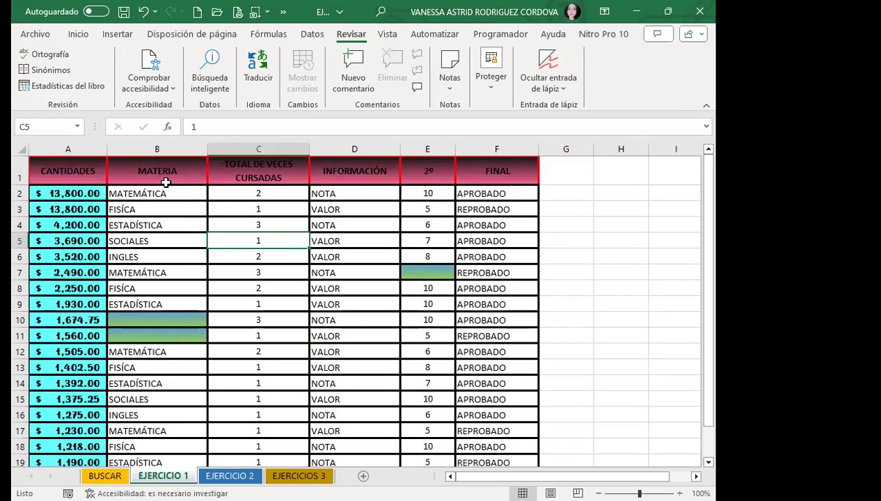
pyautogui.click(205, 213)
pyautogui.click(240, 237)
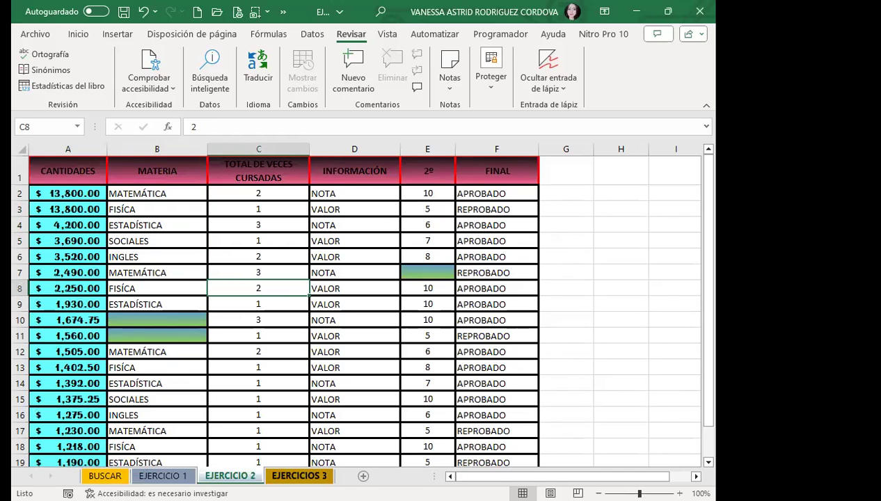
# Compare EJERCICIO 1 with EJERCICIO 2, ending on EJERCICIO 1 at cell C6
pyautogui.hotkey('ctrl', 'pagedown')
pyautogui.hotkey('ctrl', 'pageup')
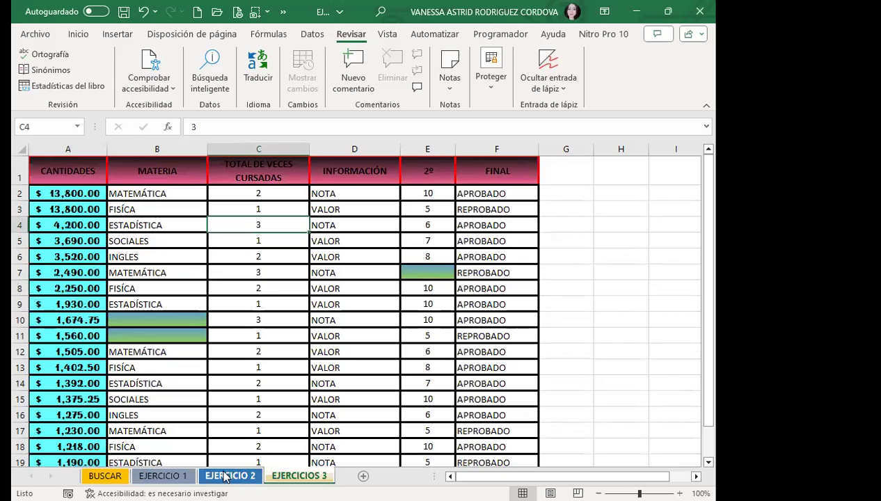
pyautogui.hotkey('ctrl', 'pagedown')
pyautogui.hotkey('ctrl', 'pageup')
pyautogui.click(289, 272)
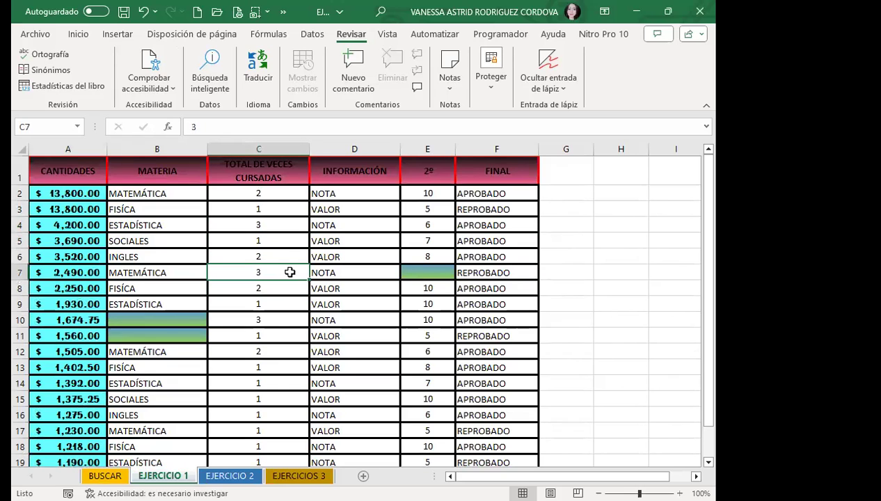
pyautogui.click(291, 251)
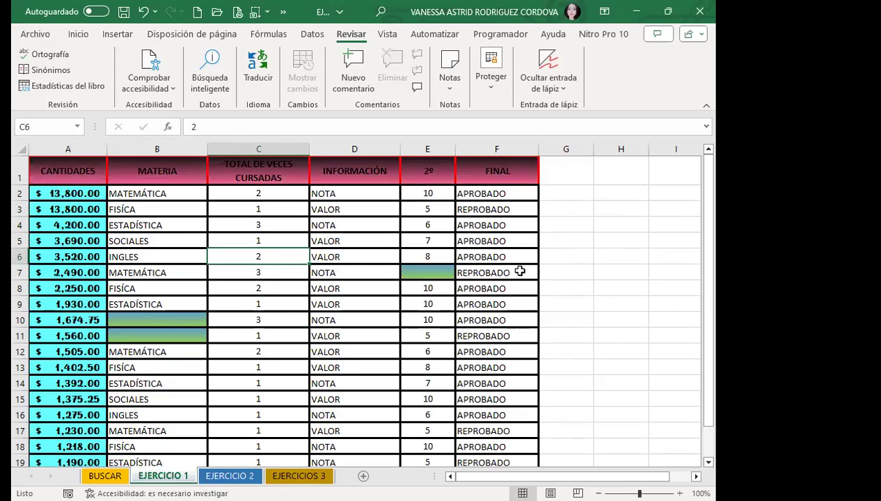